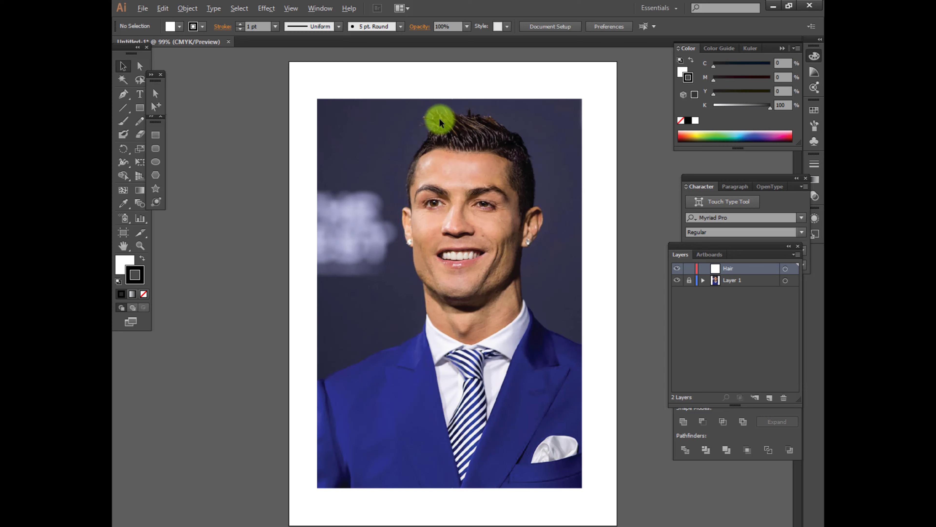
# Zoom in on the hair and set up the Pen tool with no fill and a white stroke
pyautogui.scroll(2, 439, 118)
pyautogui.scroll(1, 447, 127)
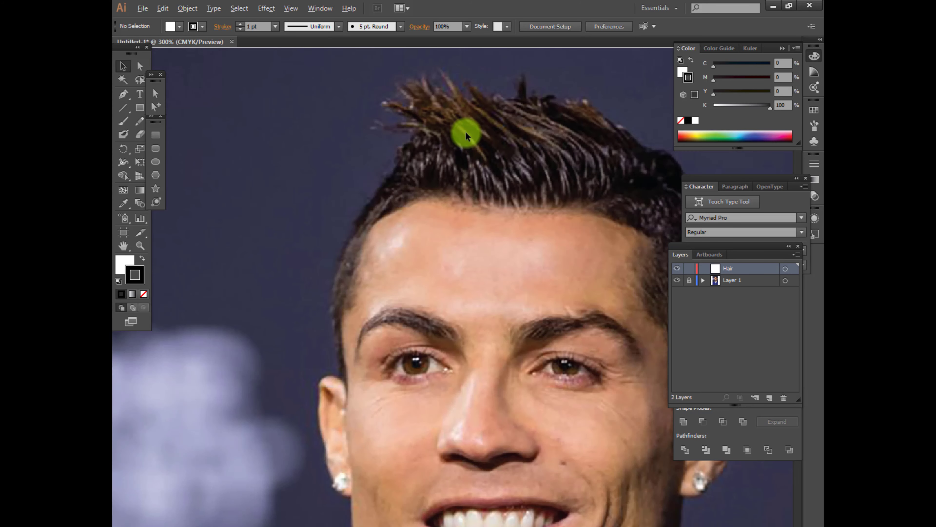
pyautogui.moveTo(495, 157); pyautogui.dragTo(412, 153)
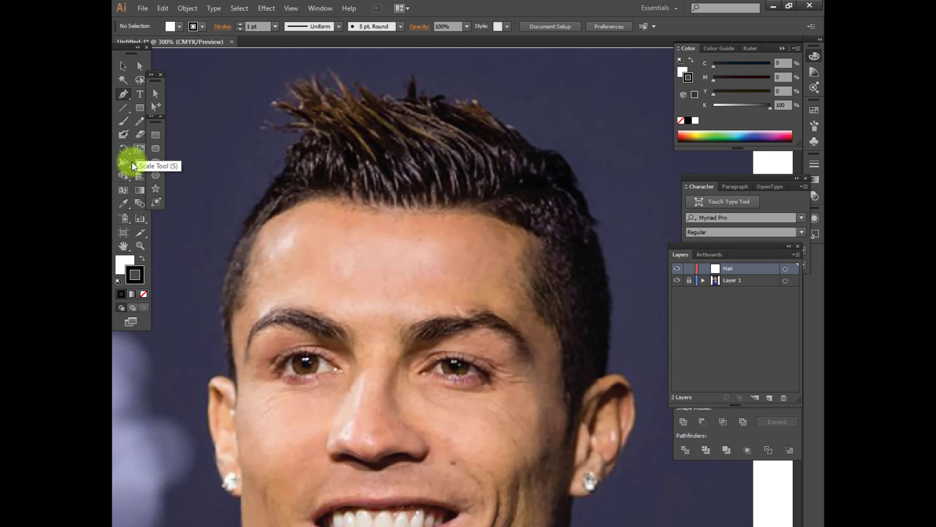
pyautogui.click(125, 263)
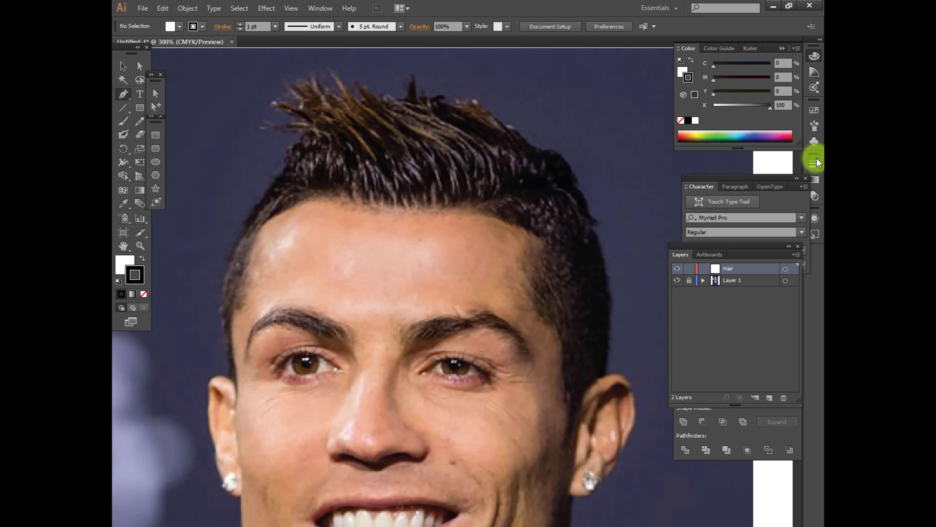
pyautogui.click(815, 164)
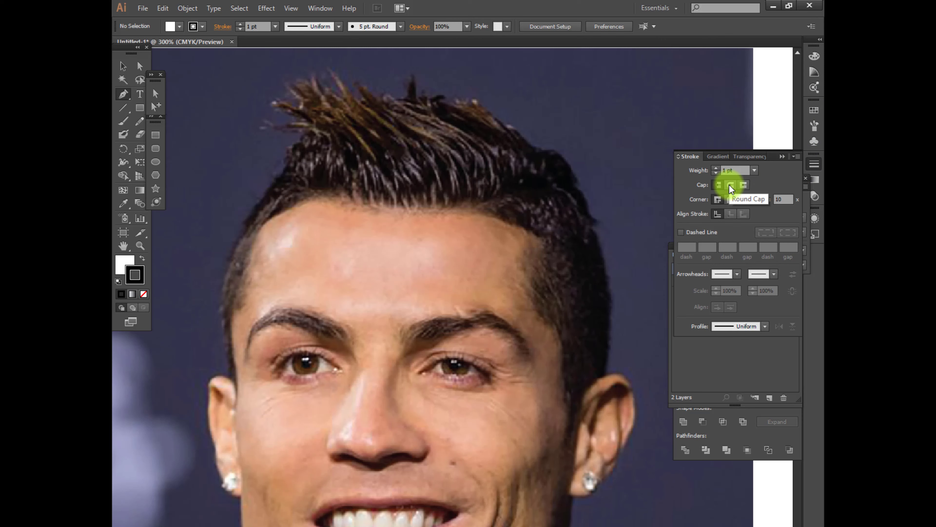
pyautogui.click(125, 262)
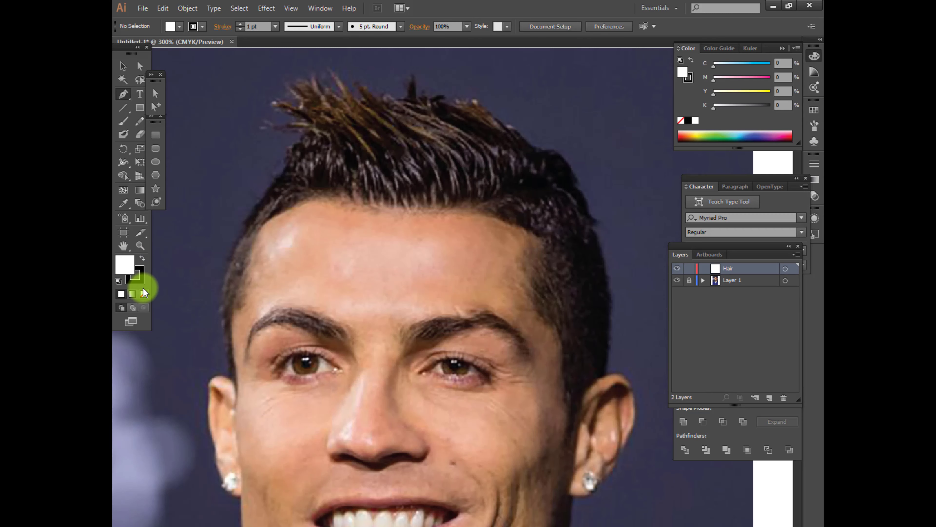
pyautogui.click(144, 294)
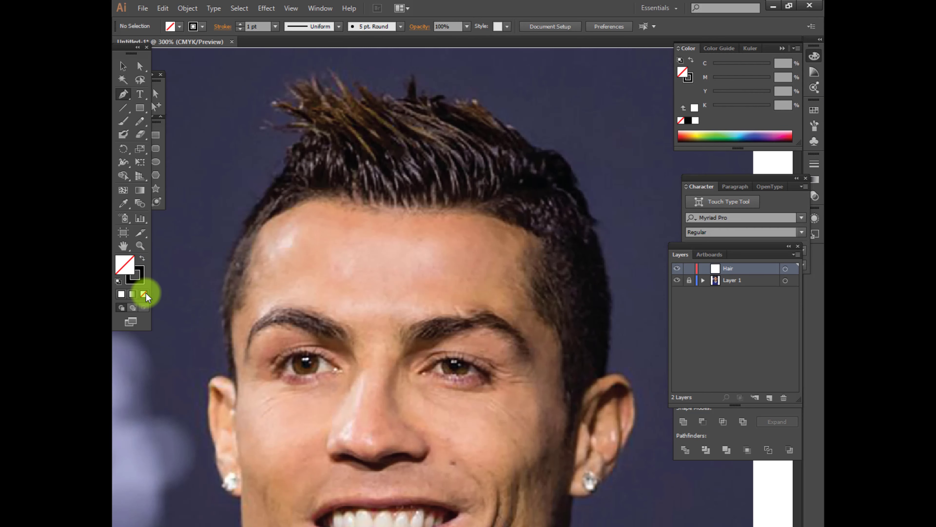
pyautogui.click(139, 278)
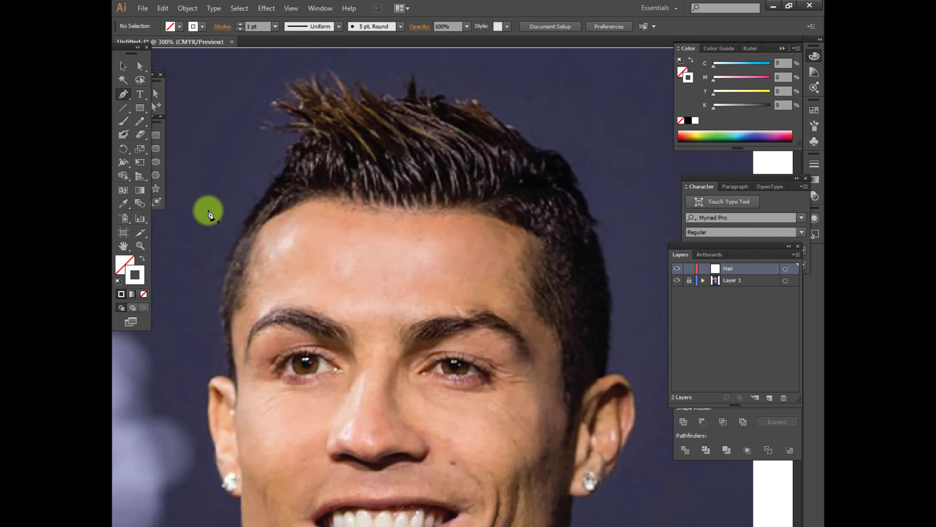
# Trace the hairline on the Hair layer from one ear across the forehead to the tip of the opposite sideburn
pyautogui.click(236, 382)
pyautogui.moveTo(229, 323); pyautogui.dragTo(233, 308)
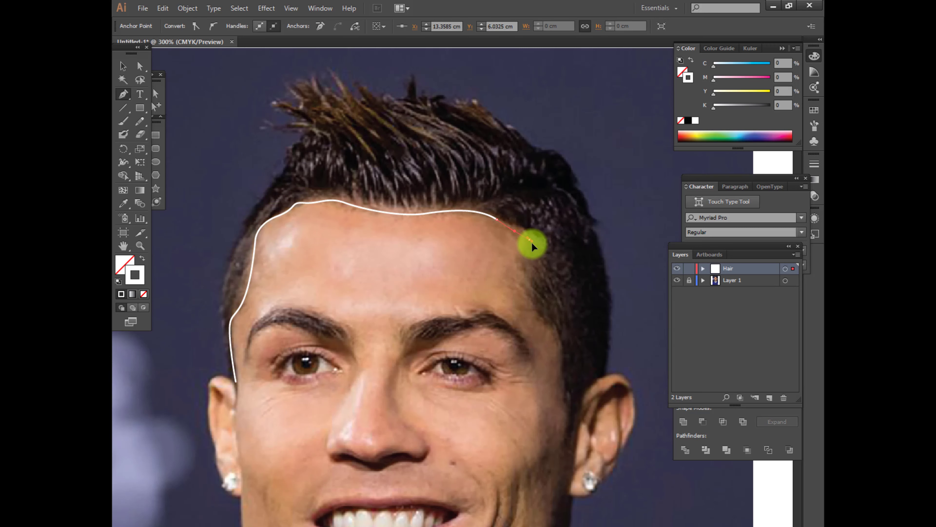
pyautogui.moveTo(563, 383); pyautogui.dragTo(564, 396)
pyautogui.moveTo(567, 416); pyautogui.dragTo(567, 429)
pyautogui.click(565, 450)
pyautogui.click(576, 450)
# Continue the hair path around the ear and up the back of the head to the small protruding tuft
pyautogui.moveTo(584, 394); pyautogui.dragTo(590, 383)
pyautogui.moveTo(606, 374); pyautogui.dragTo(615, 371)
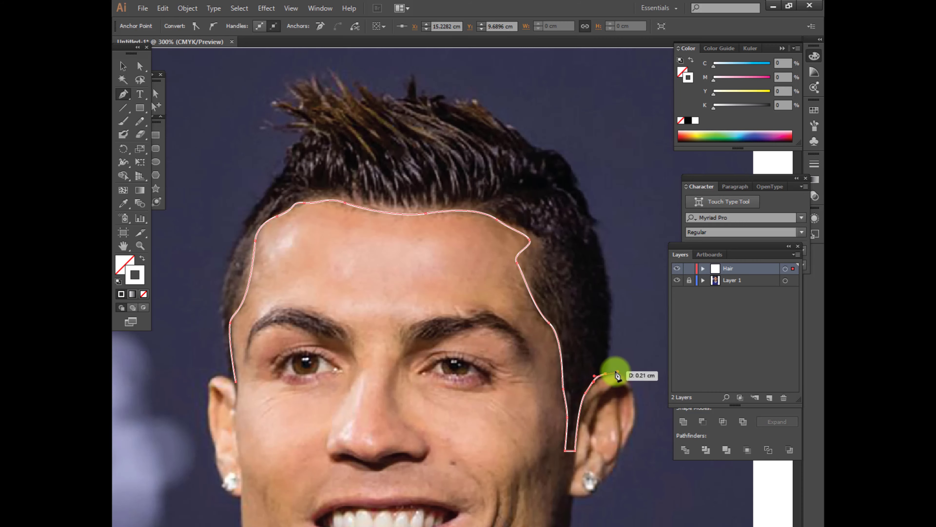
pyautogui.click(606, 374)
pyautogui.moveTo(595, 233); pyautogui.dragTo(539, 222)
pyautogui.click(596, 232)
pyautogui.click(554, 257)
# Trace the outer hair edge from the tuft over the crown to the first small spike on top
pyautogui.scroll(3, 527, 250)
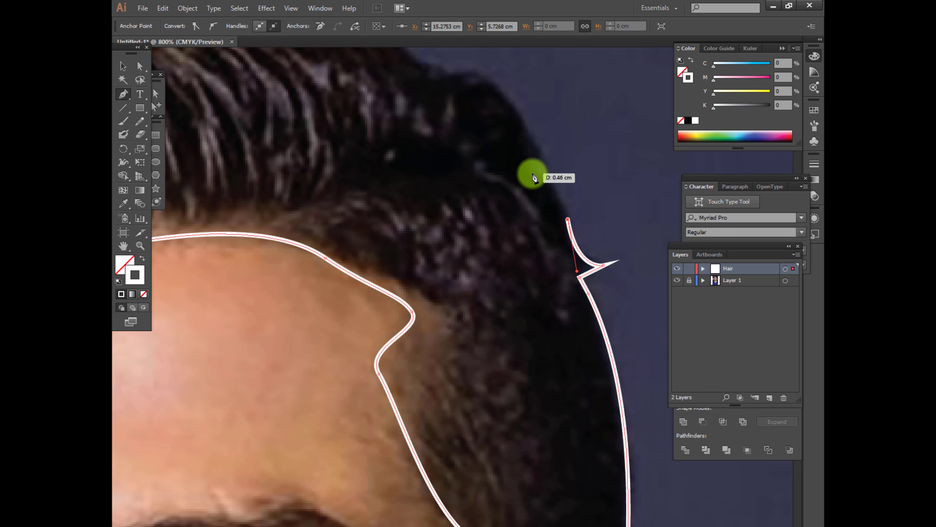
pyautogui.moveTo(531, 173); pyautogui.dragTo(507, 165)
pyautogui.moveTo(530, 171); pyautogui.dragTo(510, 250)
pyautogui.click(510, 215)
pyautogui.moveTo(510, 216); pyautogui.dragTo(502, 198)
pyautogui.moveTo(441, 153); pyautogui.dragTo(437, 308)
pyautogui.moveTo(354, 245); pyautogui.dragTo(301, 201)
pyautogui.click(262, 172)
pyautogui.click(261, 197)
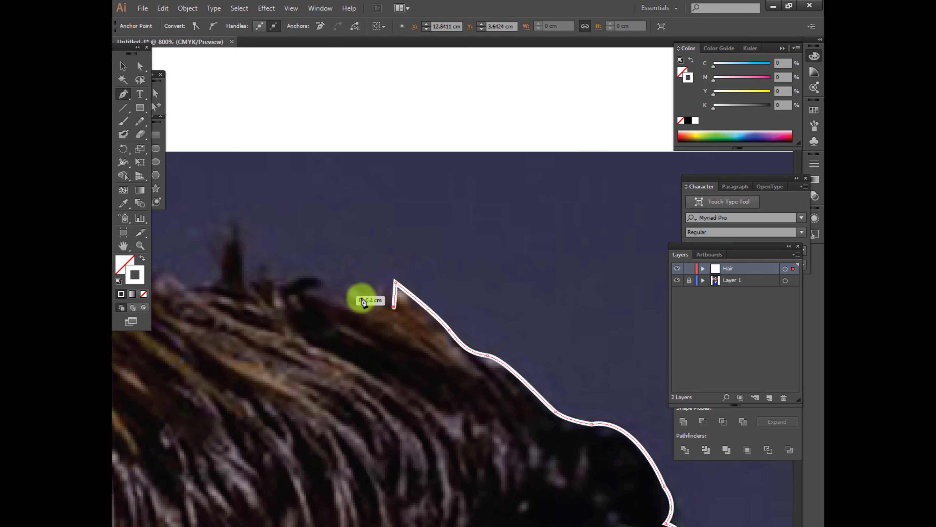
# Trace the top hair edge towards the front, following the thin upright spike and the next pointed strands
pyautogui.moveTo(374, 303); pyautogui.dragTo(291, 305)
pyautogui.click(367, 302)
pyautogui.click(353, 245)
pyautogui.click(340, 302)
pyautogui.moveTo(292, 305); pyautogui.dragTo(412, 331)
pyautogui.moveTo(401, 321); pyautogui.dragTo(365, 313)
pyautogui.moveTo(245, 252); pyautogui.dragTo(237, 247)
pyautogui.click(289, 327)
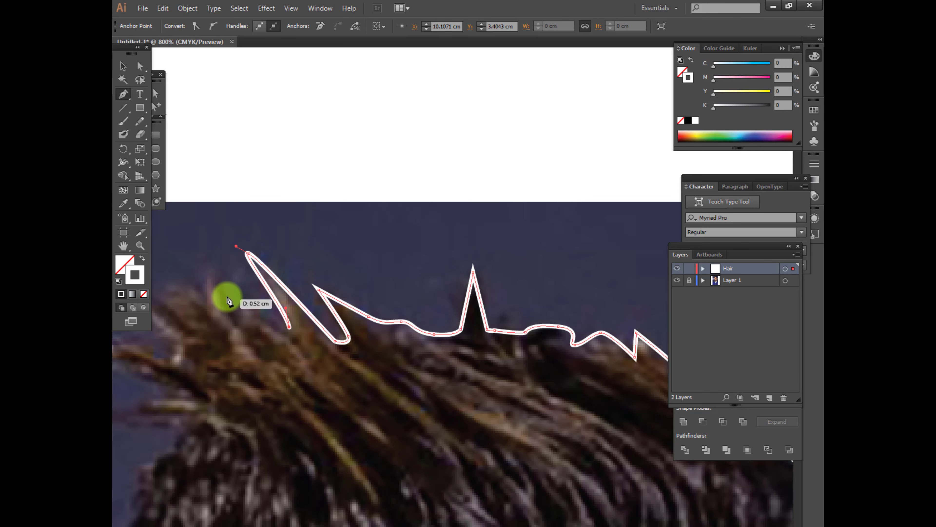
# Trace the pointed strands at the front tip of the quiff with sharp zigzag anchors
pyautogui.moveTo(211, 279); pyautogui.dragTo(198, 264)
pyautogui.moveTo(242, 337); pyautogui.dragTo(419, 350)
pyautogui.click(310, 310)
pyautogui.click(347, 361)
pyautogui.moveTo(271, 362); pyautogui.dragTo(248, 367)
pyautogui.click(329, 405)
pyautogui.moveTo(292, 429); pyautogui.dragTo(309, 287)
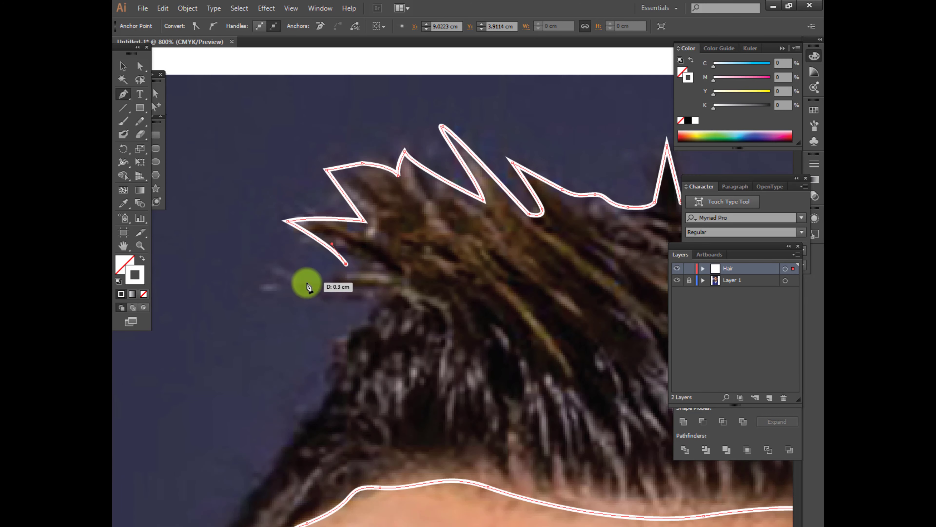
# Trace the last front spike and the side of the head down to the ear, closing the hair outline
pyautogui.click(302, 282)
pyautogui.moveTo(369, 301); pyautogui.dragTo(380, 311)
pyautogui.moveTo(328, 371); pyautogui.dragTo(326, 381)
pyautogui.scroll(-3, 372, 370)
pyautogui.moveTo(365, 316); pyautogui.dragTo(361, 325)
pyautogui.moveTo(336, 373); pyautogui.dragTo(328, 395)
pyautogui.click(340, 509)
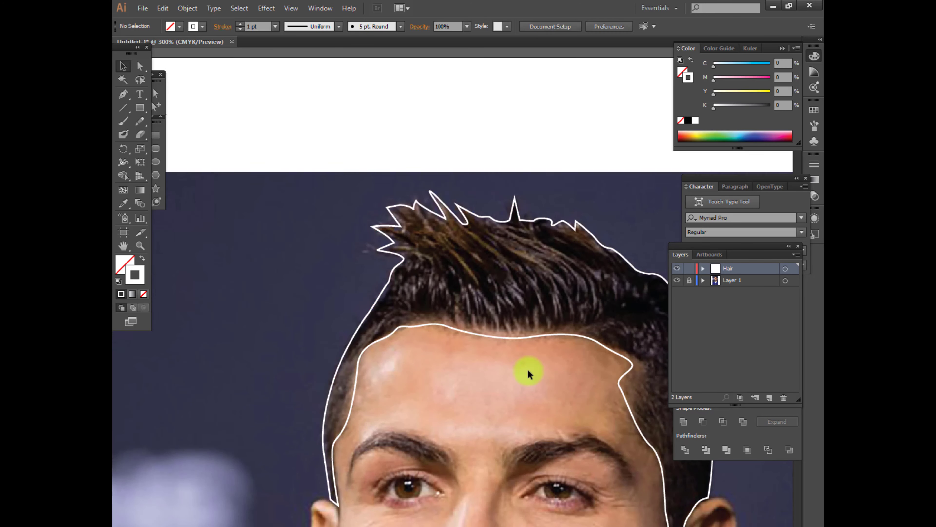
# Draw a small square swatch above the photo without a stroke and fill it with the near-black sampled from the hair
pyautogui.scroll(-3, 543, 341)
pyautogui.press('m')
pyautogui.moveTo(200, 131); pyautogui.dragTo(235, 162)
pyautogui.scroll(1, 398, 243)
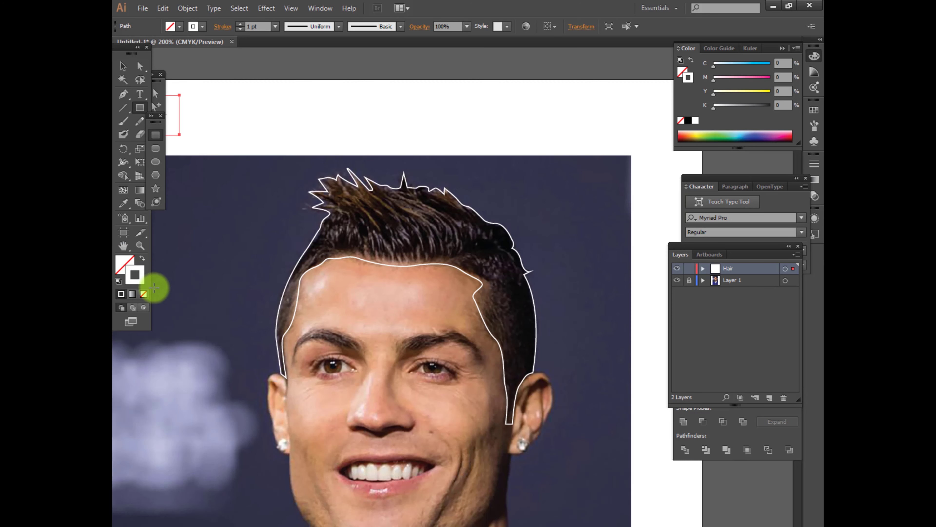
pyautogui.click(144, 294)
pyautogui.moveTo(201, 247); pyautogui.dragTo(281, 258)
pyautogui.press('i')
pyautogui.click(487, 255)
# Duplicate the black swatch beside itself and fill the copy with the brown sampled from the hair
pyautogui.press('v')
pyautogui.moveTo(253, 136); pyautogui.dragTo(304, 136)
pyautogui.press('i')
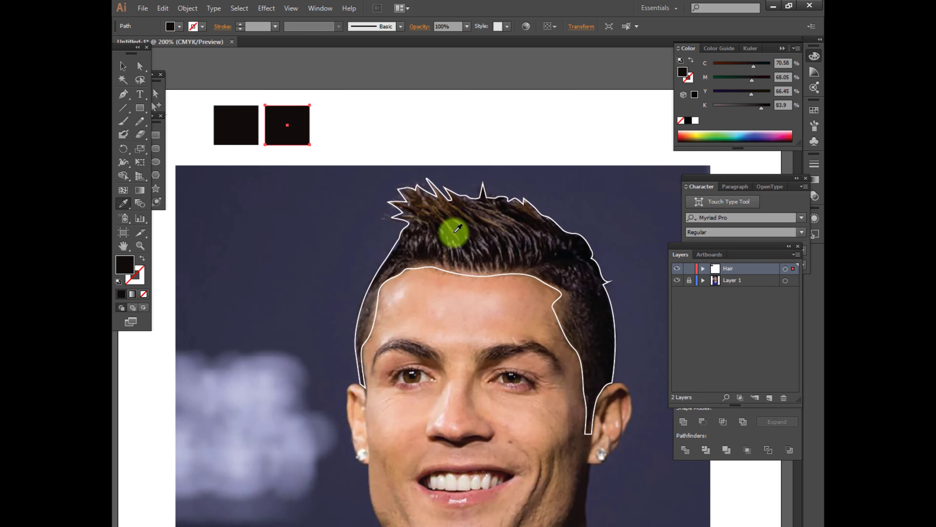
pyautogui.click(451, 232)
# Add further square swatches in the row and fill them with skin tones sampled from the face
pyautogui.moveTo(353, 152); pyautogui.dragTo(311, 119)
pyautogui.press('v')
pyautogui.moveTo(253, 104); pyautogui.dragTo(490, 103)
pyautogui.press('i')
pyautogui.click(467, 421)
pyautogui.press('v')
pyautogui.press('i')
pyautogui.click(475, 301)
# Sample a darker skin tone from the shaded side of the face for the next swatch
pyautogui.click(123, 69)
pyautogui.scroll(-1, 480, 326)
pyautogui.scroll(1, 480, 326)
pyautogui.press('i')
pyautogui.click(536, 413)
pyautogui.click(523, 441)
pyautogui.click(360, 474)
# Fill the last swatch in the row with the rose colour sampled from the lips
pyautogui.click(122, 67)
pyautogui.click(475, 120)
pyautogui.press('i')
pyautogui.click(438, 465)
pyautogui.press('v')
# Recolour the fifth swatch with the dark brown sampled from the facial shadow below the sideburn
pyautogui.click(520, 215)
pyautogui.click(424, 98)
pyautogui.press('i')
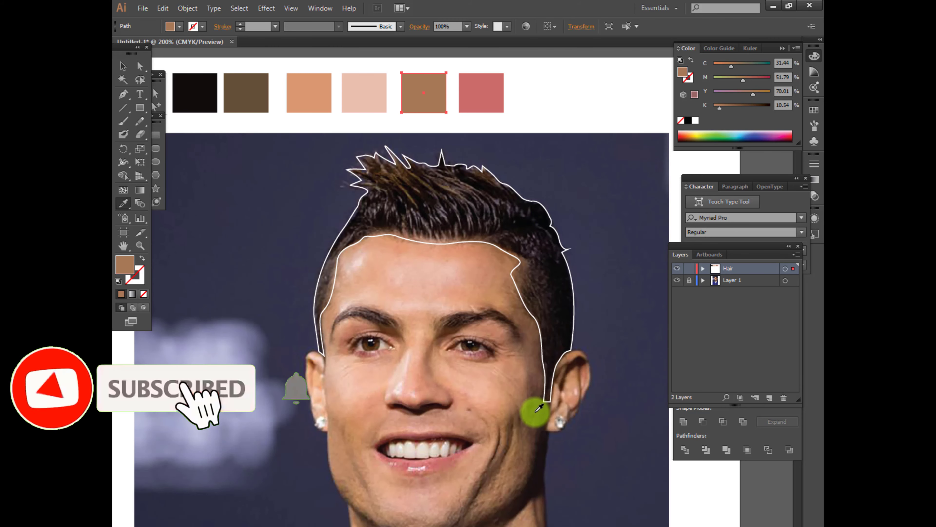
pyautogui.click(531, 431)
pyautogui.press('v')
# Start an unfilled, white-stroked highlight path inside the hair at the front, with its first pointed strands above the forehead
pyautogui.scroll(-1, 409, 266)
pyautogui.click(433, 248)
pyautogui.scroll(1, 433, 244)
pyautogui.moveTo(432, 267); pyautogui.dragTo(473, 294)
pyautogui.scroll(2, 460, 246)
pyautogui.click(386, 278)
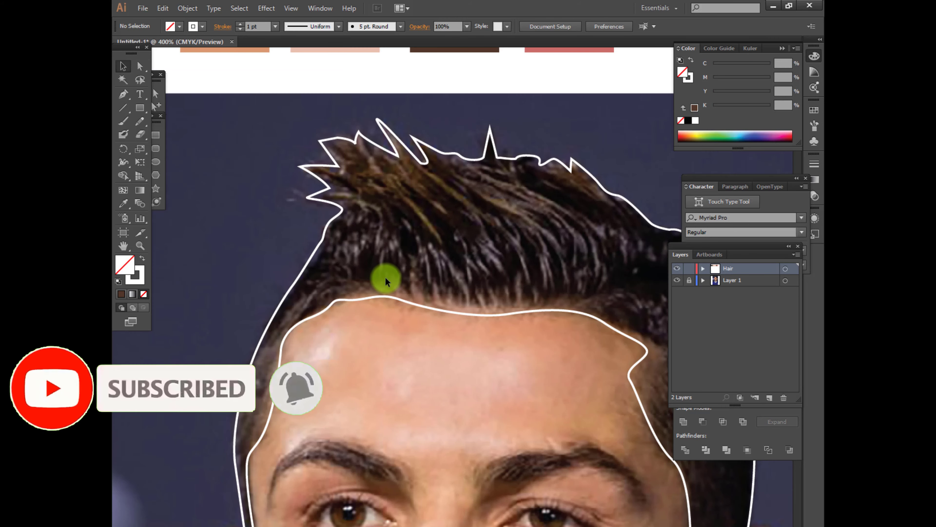
pyautogui.moveTo(378, 227); pyautogui.dragTo(381, 239)
pyautogui.click(380, 273)
pyautogui.click(390, 249)
pyautogui.moveTo(399, 279); pyautogui.dragTo(406, 295)
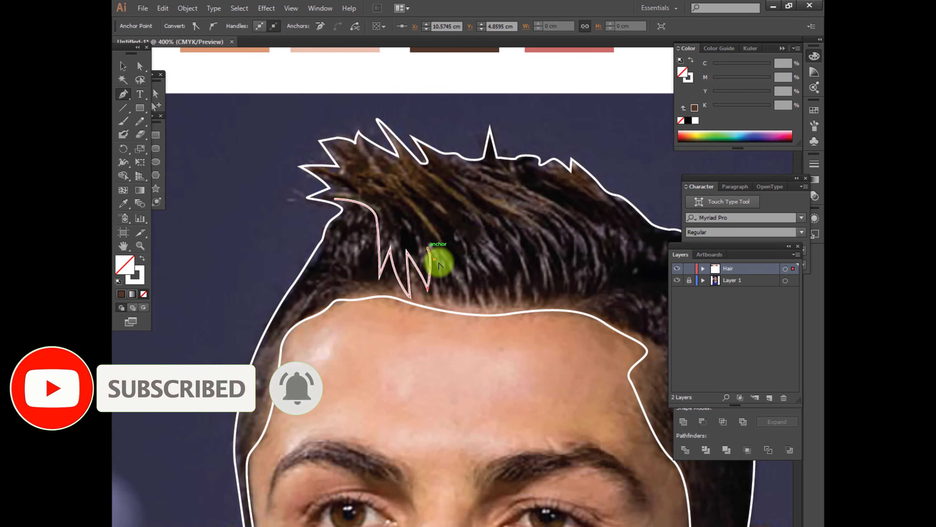
# Continue the highlight path's lower edge with zigzag strand tips across the middle of the hairline
pyautogui.click(441, 287)
pyautogui.click(438, 252)
pyautogui.moveTo(463, 293); pyautogui.dragTo(468, 313)
pyautogui.click(455, 257)
pyautogui.click(476, 293)
pyautogui.click(473, 255)
pyautogui.click(493, 258)
# Finish the zigzag lower edge of the highlight shape and curve it up to its back corner
pyautogui.moveTo(513, 292); pyautogui.dragTo(478, 283)
pyautogui.click(512, 292)
pyautogui.click(505, 255)
pyautogui.click(527, 288)
pyautogui.click(522, 255)
pyautogui.hotkey('ctrl', 'z')
pyautogui.click(542, 290)
pyautogui.click(505, 270)
pyautogui.click(533, 245)
# Trace the upper edge of the highlight shape with slanted pointed strands back towards the front of the hair
pyautogui.click(420, 173)
pyautogui.moveTo(494, 210); pyautogui.dragTo(460, 221)
pyautogui.moveTo(391, 201); pyautogui.dragTo(374, 204)
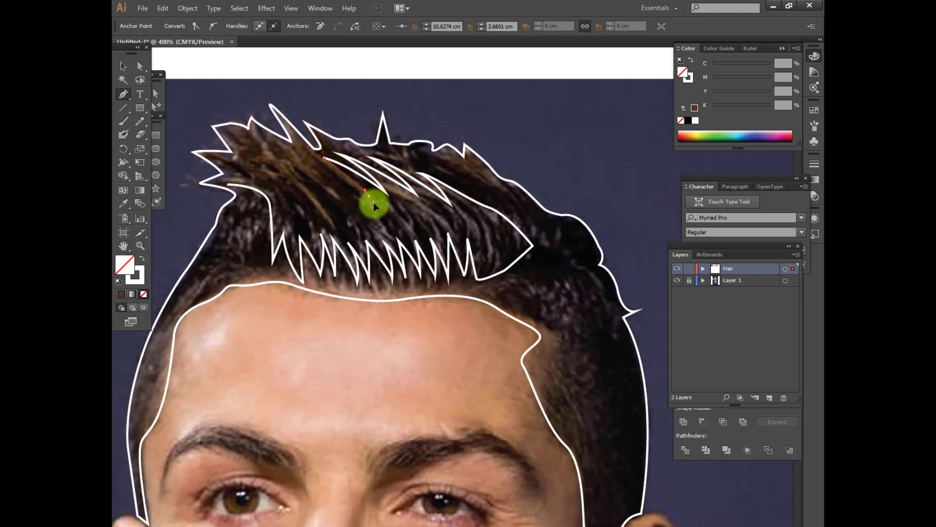
pyautogui.click(298, 189)
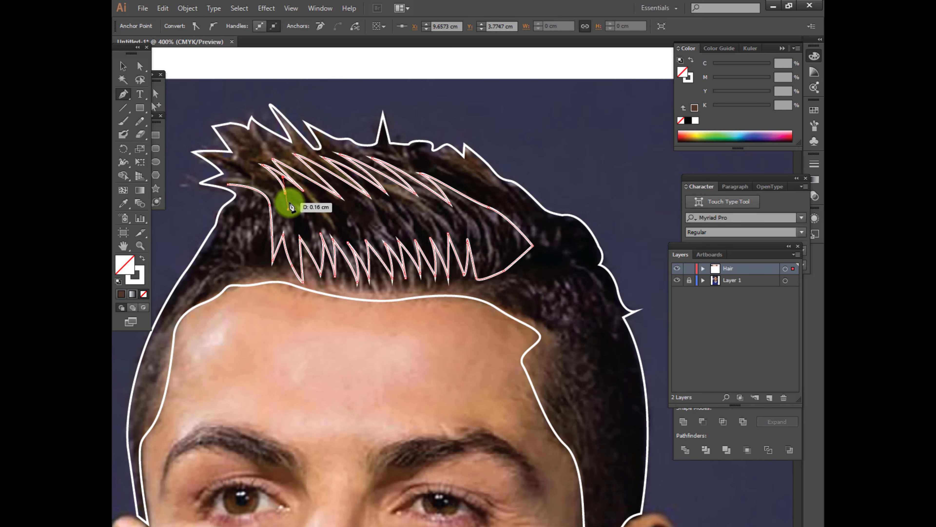
# Draw the first short curved hair strands inside the front part of the highlight shape
pyautogui.click(287, 202)
pyautogui.moveTo(295, 234); pyautogui.dragTo(294, 248)
pyautogui.click(294, 234)
pyautogui.click(294, 201)
pyautogui.moveTo(309, 234)
pyautogui.mouseDown()
pyautogui.moveTo(310, 249)
pyautogui.moveTo(327, 241)
pyautogui.mouseUp()
pyautogui.press('v')
pyautogui.press('p')
# Draw more separate curved strands across the middle of the highlight shape
pyautogui.click(303, 199)
pyautogui.click(316, 195)
pyautogui.click(331, 200)
pyautogui.moveTo(342, 234); pyautogui.dragTo(343, 252)
pyautogui.click(347, 203)
pyautogui.moveTo(357, 236)
pyautogui.mouseDown()
pyautogui.moveTo(357, 252)
pyautogui.moveTo(375, 253)
pyautogui.mouseUp()
pyautogui.click(360, 204)
pyautogui.press('v')
pyautogui.press('p')
# Add the remaining curved strands towards the back of the highlight shape
pyautogui.click(371, 204)
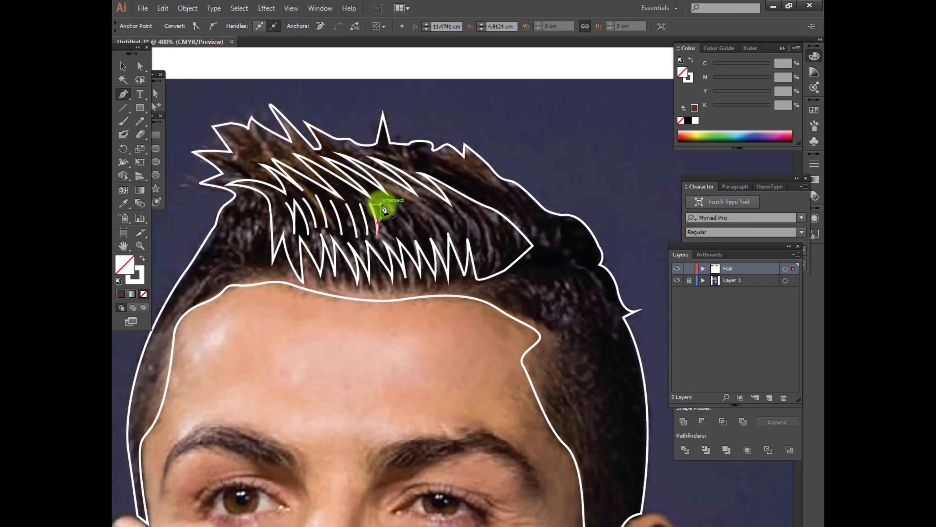
pyautogui.press('v')
pyautogui.press('p')
pyautogui.click(420, 206)
pyautogui.moveTo(443, 229); pyautogui.dragTo(448, 245)
pyautogui.click(444, 230)
# Select all the short inner strands and combine them into one compound path
pyautogui.press('v')
pyautogui.keyDown('shift'); pyautogui.click(289, 206); pyautogui.keyUp('shift')
pyautogui.keyDown('shift'); pyautogui.click(408, 213); pyautogui.keyUp('shift')
pyautogui.hotkey('ctrl', '8')
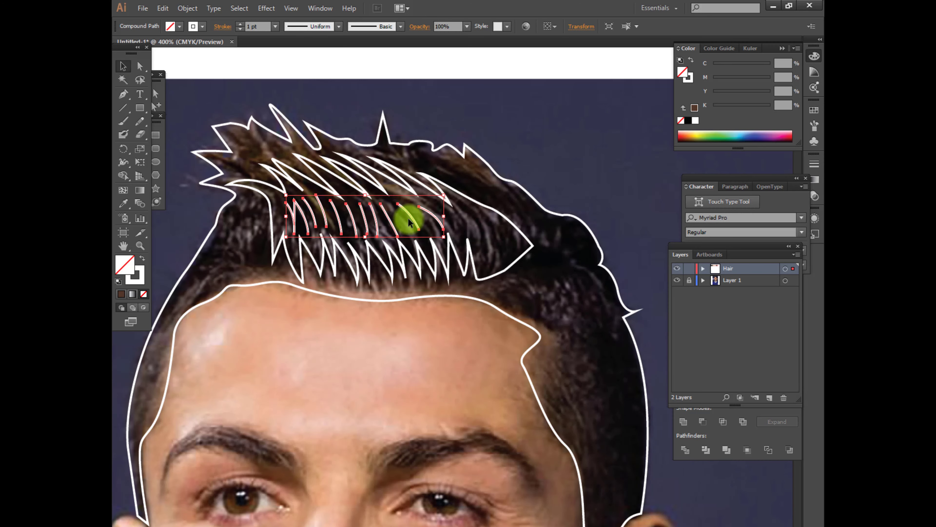
# Select the outer hair outline and fill it with the black swatch's colour
pyautogui.click(301, 180)
pyautogui.click(423, 148)
pyautogui.scroll(-1, 420, 148)
pyautogui.click(416, 145)
pyautogui.scroll(-2, 273, 233)
pyautogui.moveTo(273, 232); pyautogui.dragTo(383, 245)
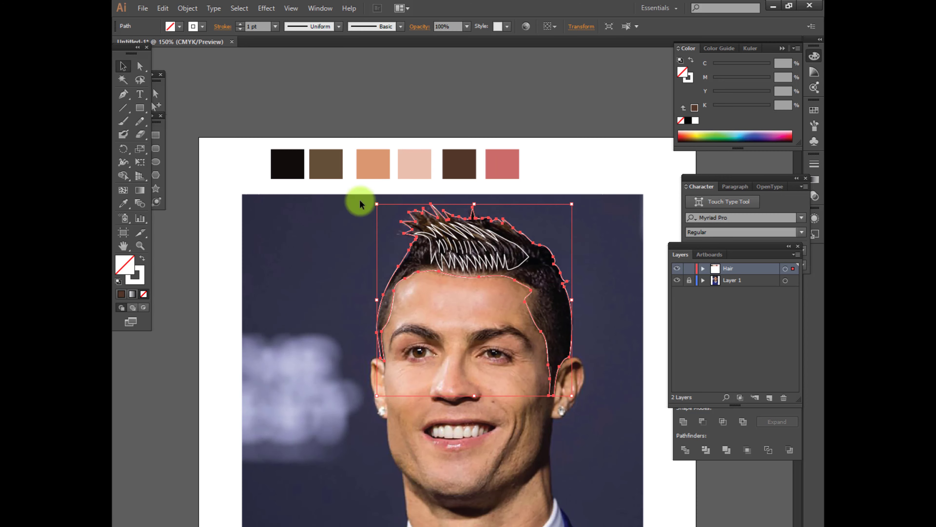
pyautogui.press('i')
pyautogui.click(290, 169)
# Fill the inner highlight shape with dark maroon, C 58, M 87, Y 82, K 71, starting from the black swatch
pyautogui.press('v')
pyautogui.click(417, 233)
pyautogui.press('i')
pyautogui.click(284, 169)
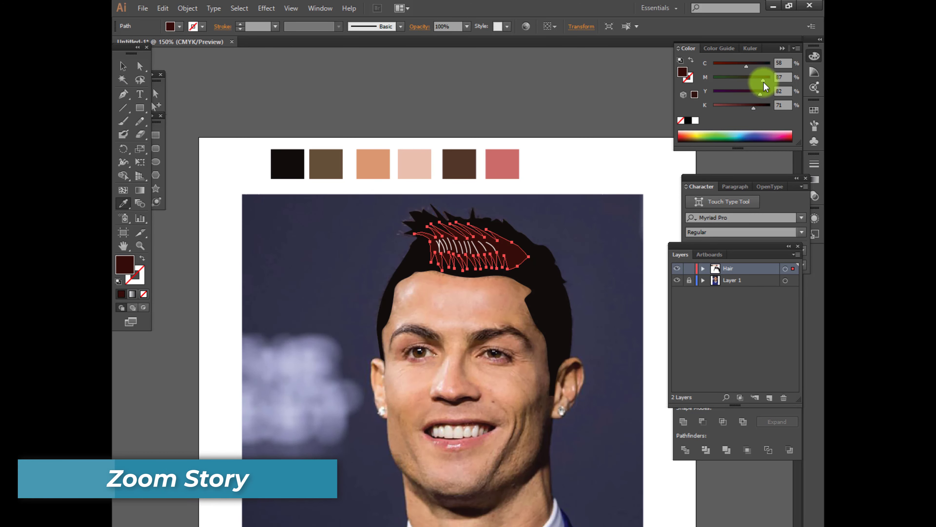
pyautogui.hotkey('ctrl', '+')
pyautogui.hotkey('ctrl', '+')
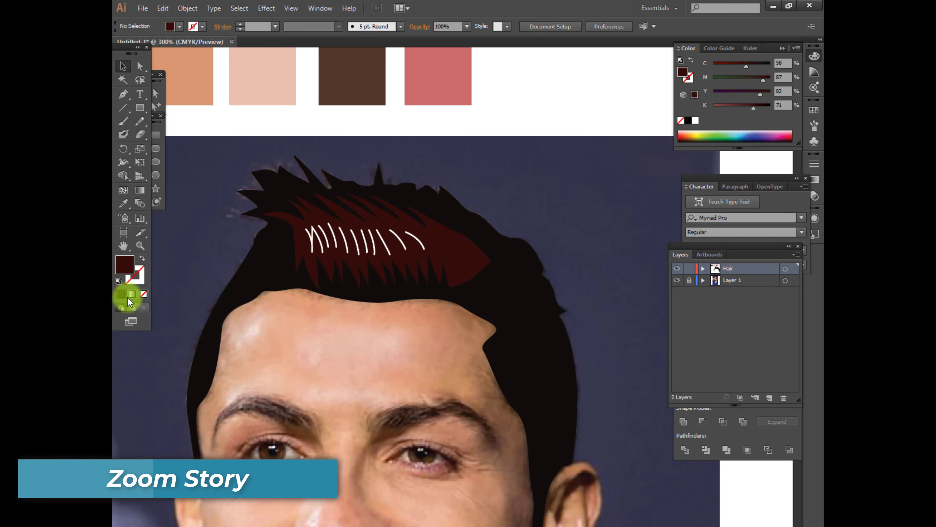
pyautogui.click(188, 8)
pyautogui.moveTo(235, 235)
pyautogui.click(365, 274)
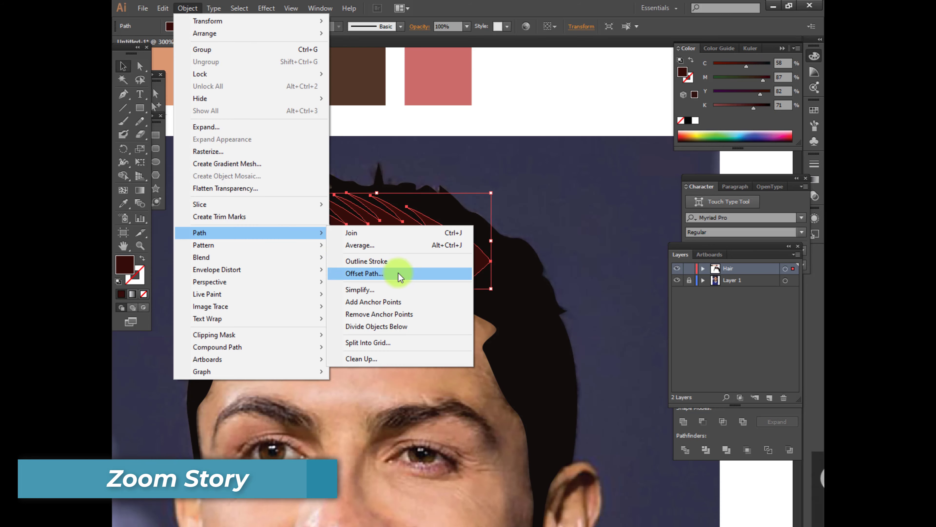
pyautogui.click(525, 200)
pyautogui.click(524, 201)
# Try offsetting the inner hair strands' compound path by 0.1 cm with miter joins and a miter limit of 4
pyautogui.click(416, 238)
pyautogui.click(188, 8)
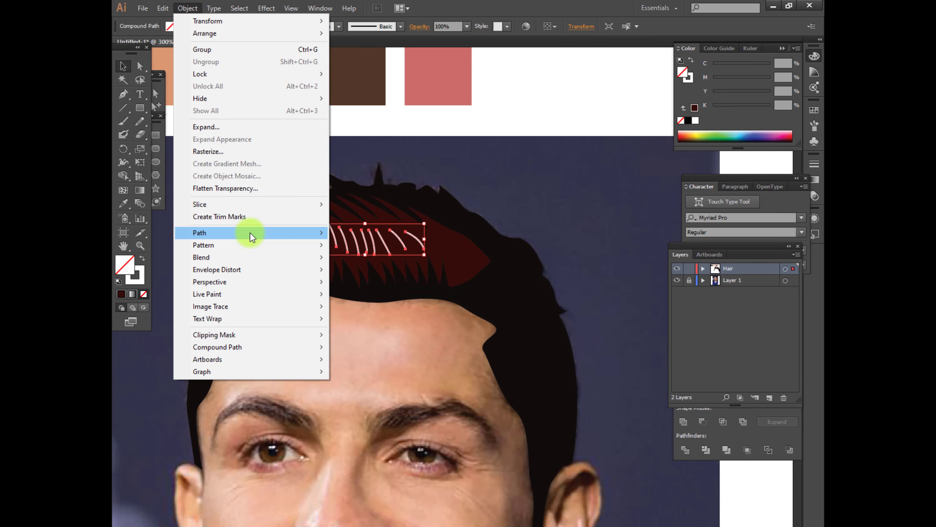
pyautogui.moveTo(250, 236)
pyautogui.click(391, 274)
pyautogui.click(326, 444)
pyautogui.scroll(-5, 373, 385)
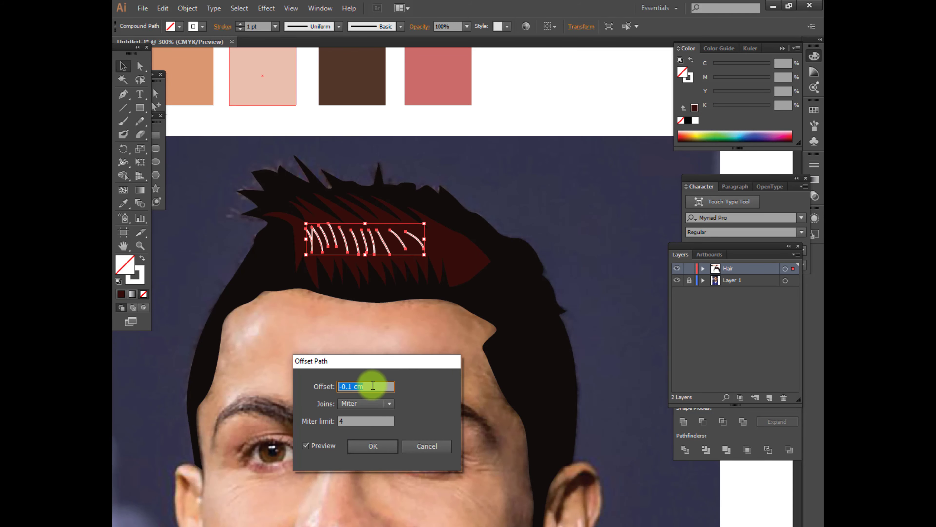
pyautogui.click(379, 448)
# Try sampling a palette swatch's colour onto the offset strands, and undo the colouring and the offset
pyautogui.click(123, 203)
pyautogui.scroll(3, 334, 180)
pyautogui.hscroll(-9, 334, 180)
pyautogui.click(272, 131)
pyautogui.click(126, 67)
pyautogui.hotkey('ctrl', 'z')
pyautogui.hotkey('ctrl', 'z')
# Try the path offset once more on the original inner strands
pyautogui.hotkey('ctrl', '-')
pyautogui.hotkey('ctrl', '+')
pyautogui.hotkey('ctrl', '+')
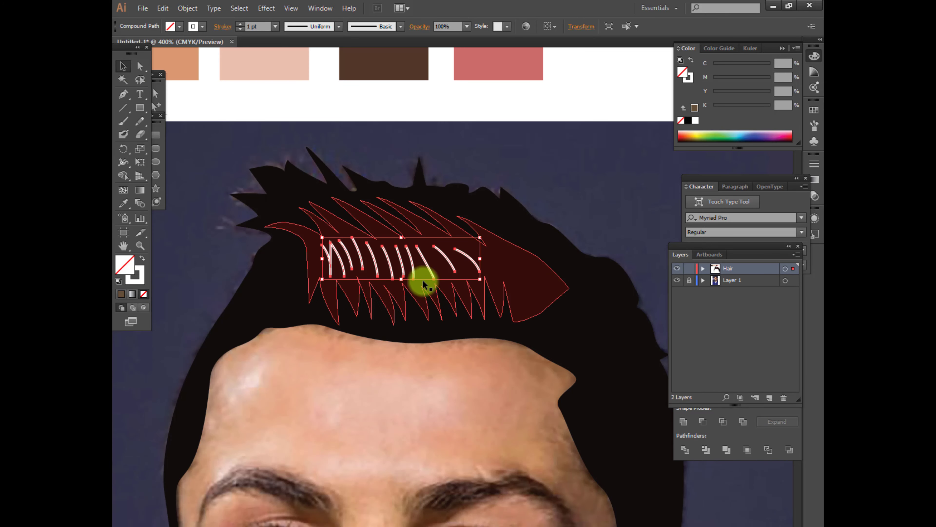
pyautogui.click(188, 8)
pyautogui.moveTo(250, 235)
pyautogui.click(391, 274)
pyautogui.click(382, 442)
# Try colouring the offset strands with the olive-brown swatch and removing the original strands' stroke, and undo these changes
pyautogui.click(124, 203)
pyautogui.scroll(-4, 258, 168)
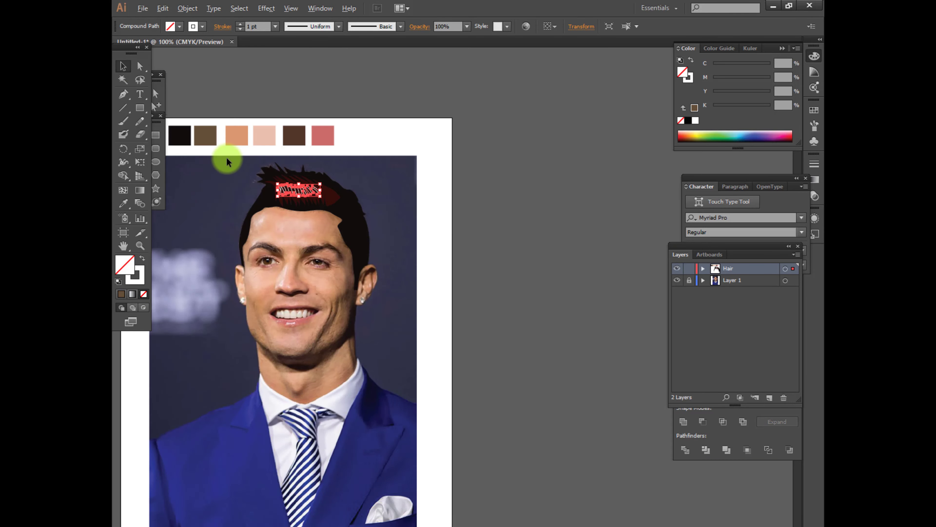
pyautogui.click(270, 136)
pyautogui.scroll(3, 324, 105)
pyautogui.click(444, 366)
pyautogui.click(339, 26)
pyautogui.click(138, 279)
pyautogui.click(144, 295)
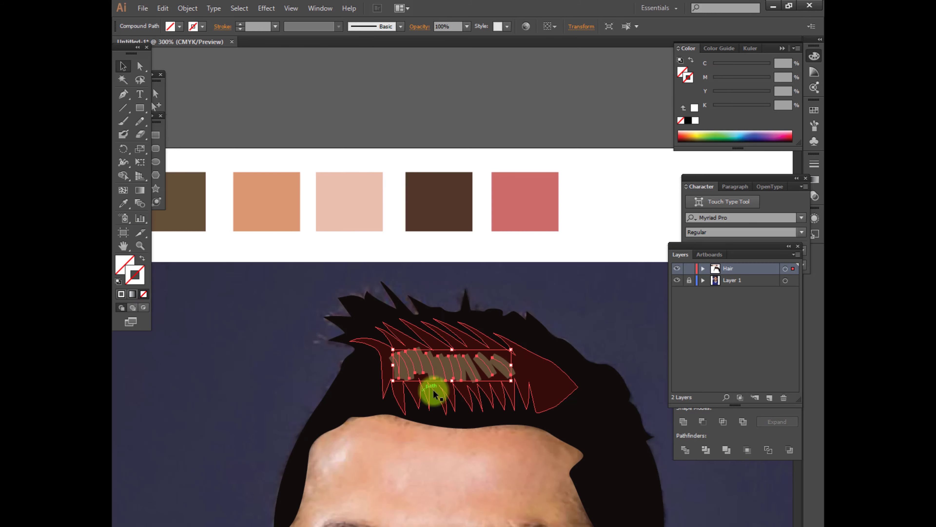
pyautogui.hotkey('ctrl', 'z')
pyautogui.hotkey('ctrl', 'z')
pyautogui.hotkey('ctrl', 'z')
pyautogui.hotkey('ctrl', 'z')
# Give the inner strands an olive-brown stroke sampled from the palette, with no fill and a tapered width profile
pyautogui.click(339, 26)
pyautogui.click(301, 60)
pyautogui.click(123, 203)
pyautogui.click(194, 209)
pyautogui.hotkey('ctrl', 'z')
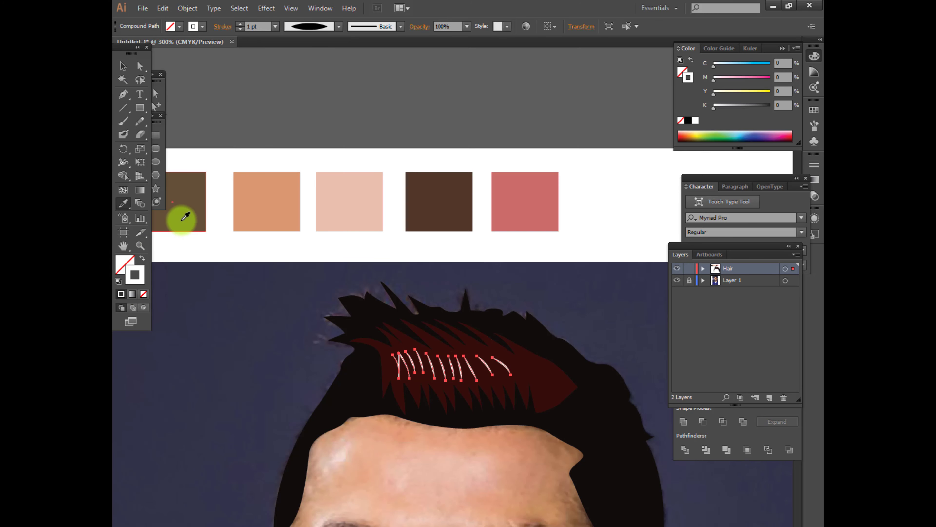
pyautogui.click(193, 209)
pyautogui.hotkey('shift', 'x')
pyautogui.click(339, 26)
pyautogui.click(309, 48)
pyautogui.click(123, 67)
pyautogui.scroll(2, 379, 353)
pyautogui.scroll(-1, 409, 398)
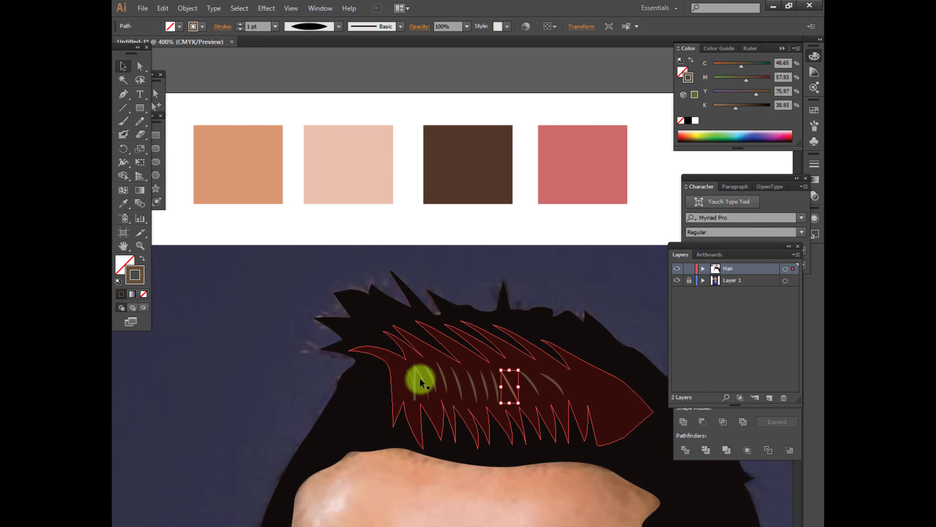
pyautogui.click(187, 8)
pyautogui.moveTo(268, 234)
pyautogui.click(372, 270)
pyautogui.click(429, 447)
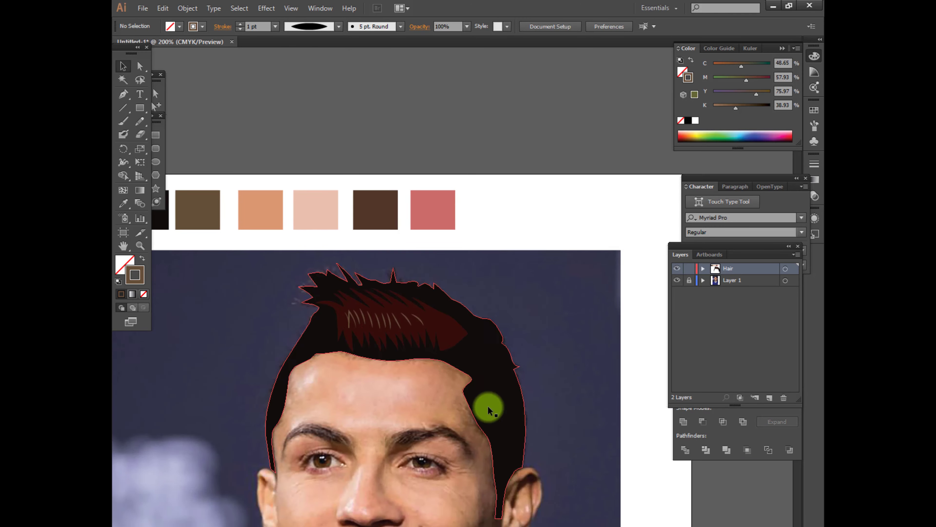
# Draw a small pointed highlight shape near the upper back edge of the hair and fill it with the olive-brown swatch
pyautogui.scroll(1, 529, 406)
pyautogui.scroll(1, 464, 297)
pyautogui.press('p')
pyautogui.click(459, 286)
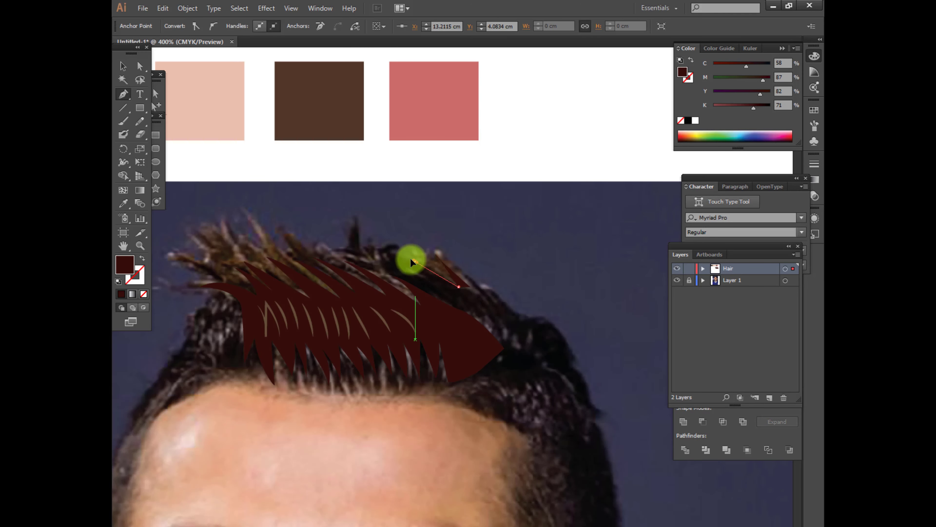
pyautogui.scroll(-1, 291, 162)
pyautogui.click(302, 138)
# Extend the upper spike tips of the main highlight shape outward towards the front of the hair
pyautogui.scroll(2, 177, 229)
pyautogui.press('a')
pyautogui.moveTo(367, 282); pyautogui.dragTo(319, 239)
pyautogui.moveTo(377, 270); pyautogui.dragTo(341, 240)
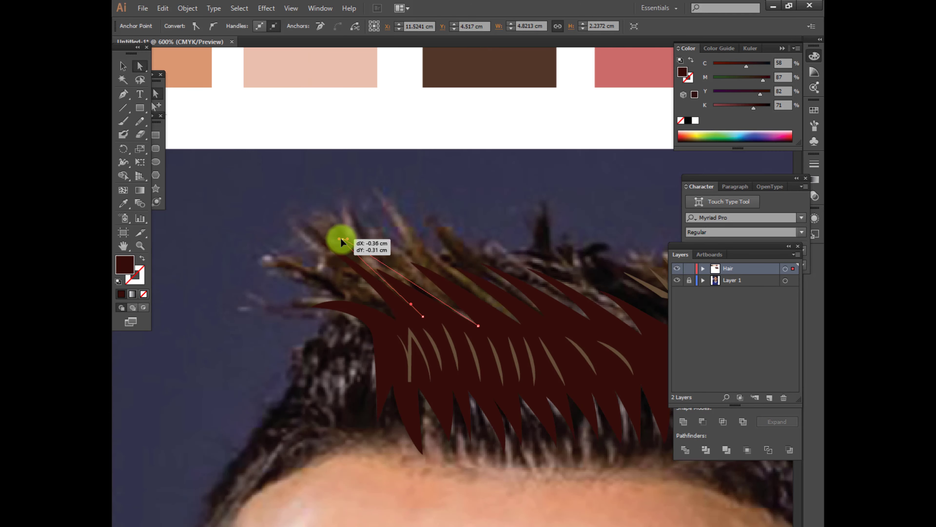
pyautogui.moveTo(412, 263); pyautogui.dragTo(368, 241)
pyautogui.moveTo(455, 268); pyautogui.dragTo(400, 239)
# Fill the main highlight shape with the olive-brown swatch's colour
pyautogui.click(310, 307)
pyautogui.scroll(-1, 313, 303)
pyautogui.press('i')
pyautogui.click(266, 167)
pyautogui.press('v')
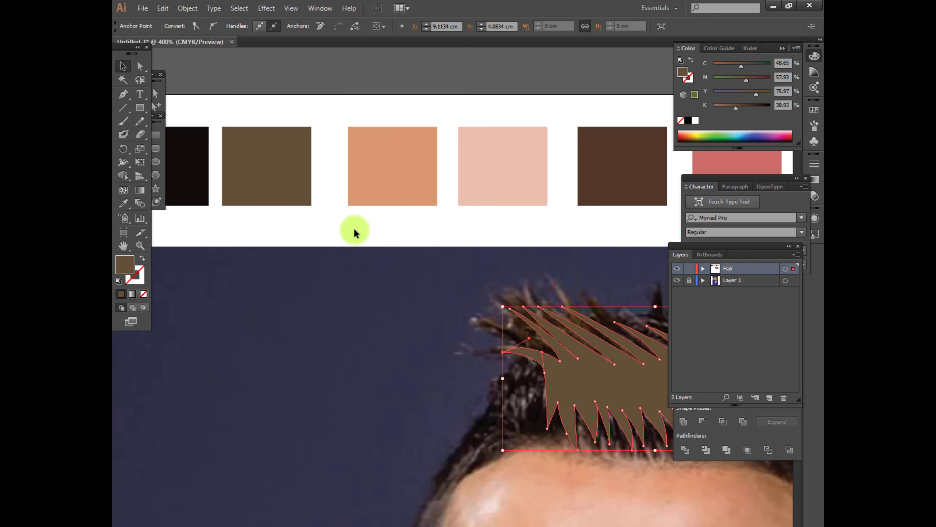
# Try simplifying the main highlight shape's path
pyautogui.click(193, 8)
pyautogui.moveTo(236, 232)
pyautogui.click(372, 289)
pyautogui.click(365, 223)
pyautogui.click(399, 311)
# Change the inner strands' stroke colour to M 93 and K 50
pyautogui.scroll(-2, 291, 350)
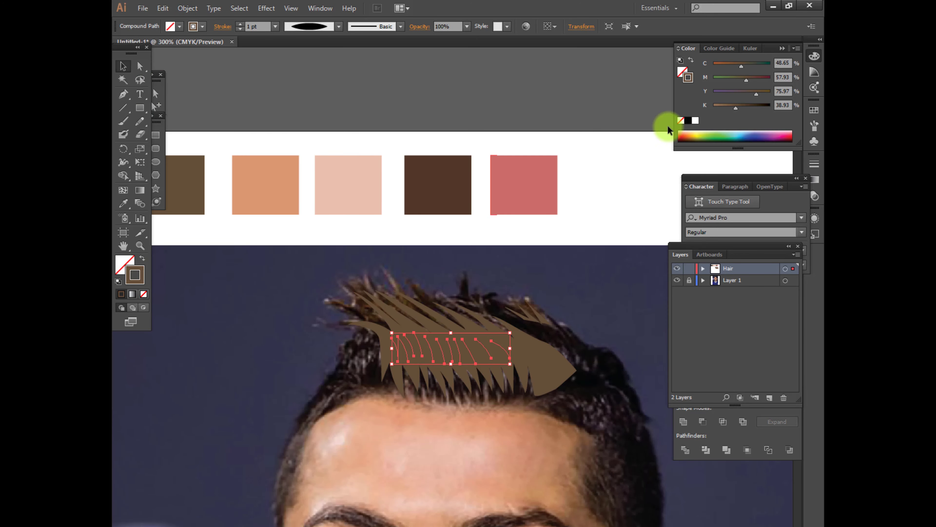
pyautogui.moveTo(747, 80); pyautogui.dragTo(767, 80)
pyautogui.moveTo(736, 108); pyautogui.dragTo(742, 108)
pyautogui.click(511, 294)
# Draw short zigzag hair strands above the temple with the Pen tool, behind the main highlight shape
pyautogui.scroll(-1, 345, 227)
pyautogui.scroll(1, 525, 377)
pyautogui.press('p')
pyautogui.click(470, 322)
pyautogui.moveTo(501, 348); pyautogui.dragTo(511, 362)
pyautogui.click(507, 347)
pyautogui.press('p')
pyautogui.click(485, 319)
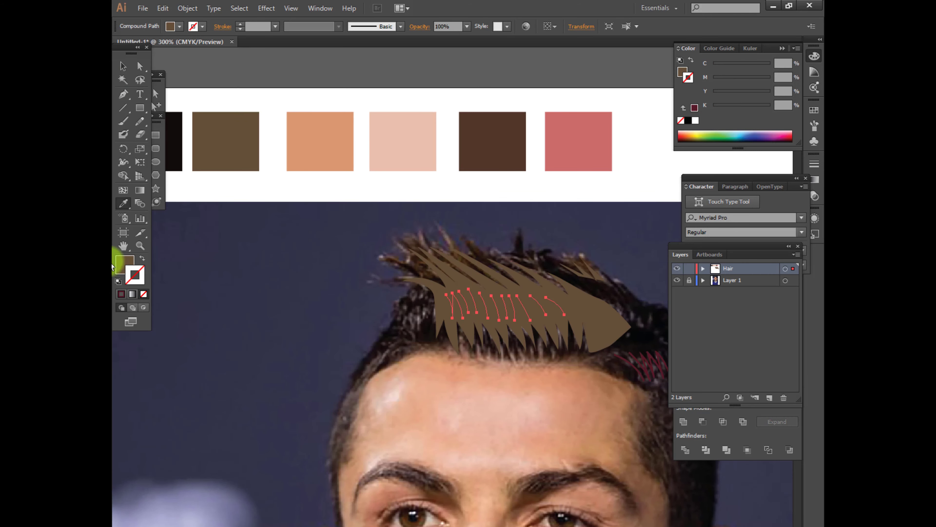
# Recolour the inner strands' stroke to a darker brown and apply a tapered width profile
pyautogui.doubleClick(135, 274)
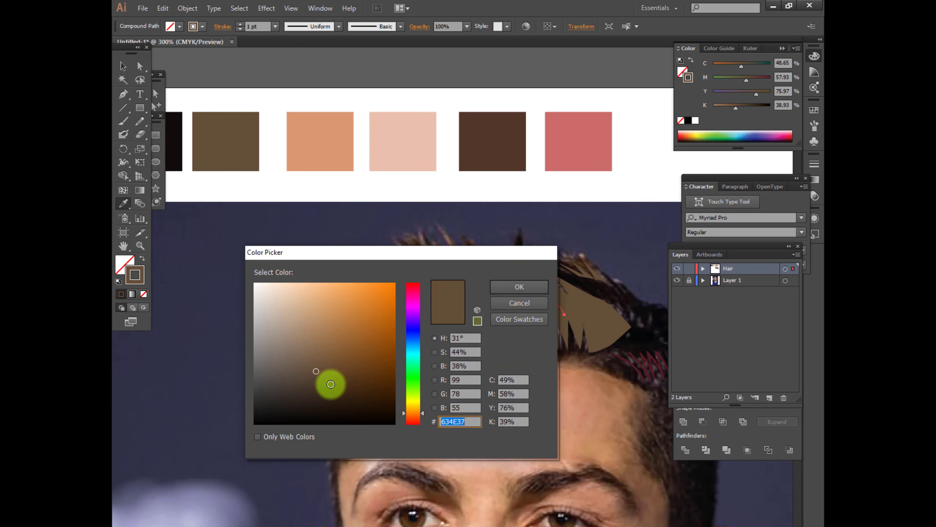
pyautogui.press('Return')
pyautogui.click(339, 27)
pyautogui.click(310, 58)
pyautogui.press('v')
pyautogui.click(273, 184)
# Select the short strands above the temple and match their stroke to the dark-brown inner strands
pyautogui.hscroll(2, 406, 276)
pyautogui.click(577, 368)
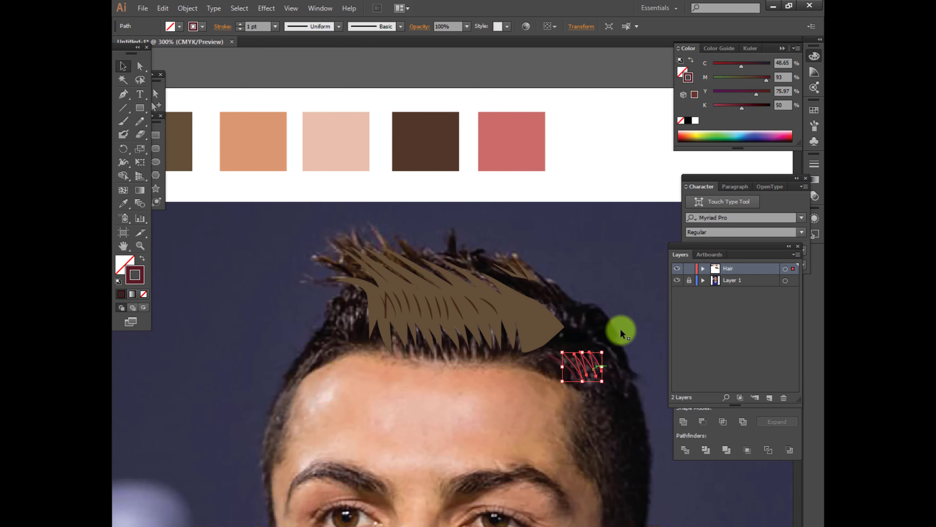
pyautogui.click(321, 301)
pyautogui.moveTo(597, 398); pyautogui.dragTo(586, 410)
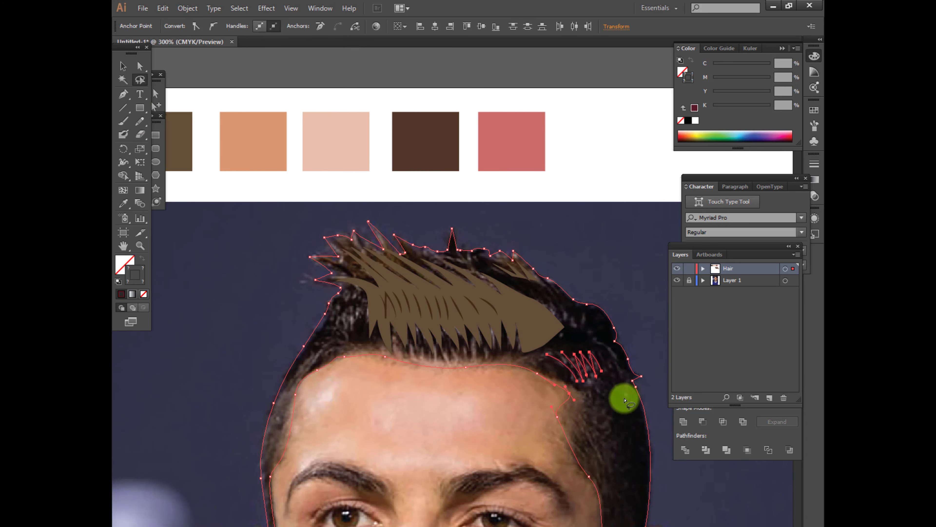
pyautogui.click(625, 400)
pyautogui.moveTo(538, 376); pyautogui.dragTo(545, 378)
pyautogui.click(123, 203)
pyautogui.click(409, 303)
pyautogui.click(123, 66)
pyautogui.click(288, 297)
# Fill the outer hair outline with the black swatch's colour and leave it without a stroke
pyautogui.scroll(-2, 288, 297)
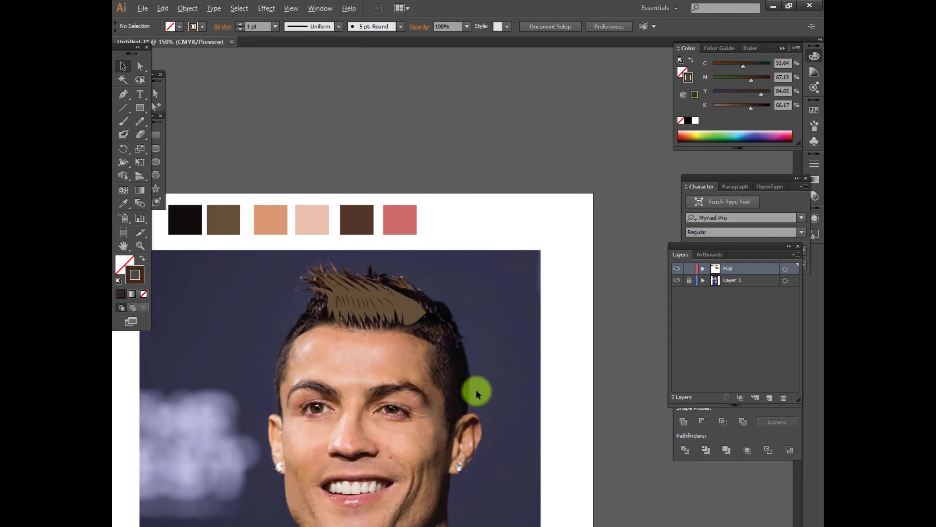
pyautogui.click(469, 388)
pyautogui.click(123, 203)
pyautogui.click(186, 220)
pyautogui.click(123, 67)
pyautogui.scroll(2, 332, 295)
pyautogui.click(550, 264)
pyautogui.click(530, 266)
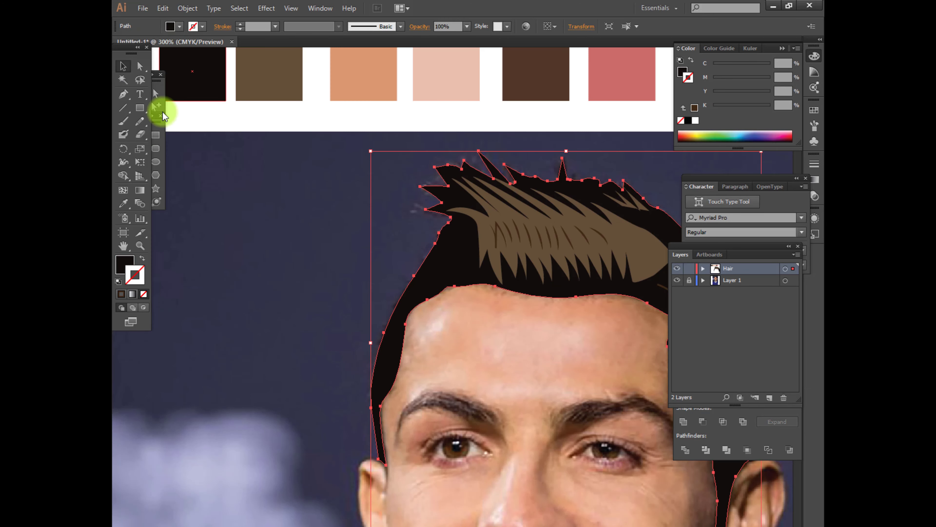
pyautogui.click(144, 293)
pyautogui.hotkey('ctrl', 'shift', 'a')
pyautogui.moveTo(406, 300); pyautogui.dragTo(363, 330)
pyautogui.hotkey('ctrl', 'z')
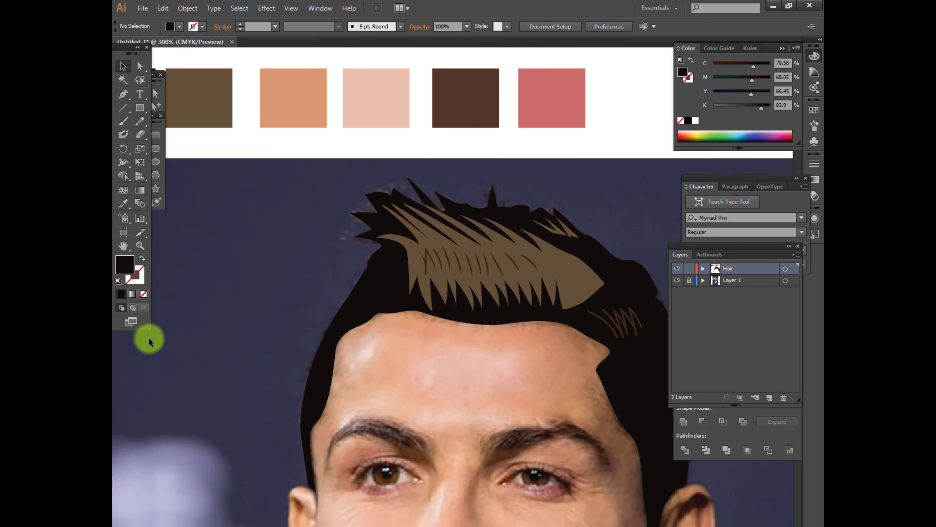
# Set the main highlight shape's opacity to 80%
pyautogui.hotkey('ctrl', '-')
pyautogui.scroll(-3, 535, 295)
pyautogui.click(534, 201)
pyautogui.click(405, 27)
pyautogui.moveTo(410, 40); pyautogui.dragTo(400, 40)
pyautogui.click(410, 228)
# Distort the lower edge of the main highlight shape with the Scallop tool
pyautogui.click(475, 184)
pyautogui.click(123, 162)
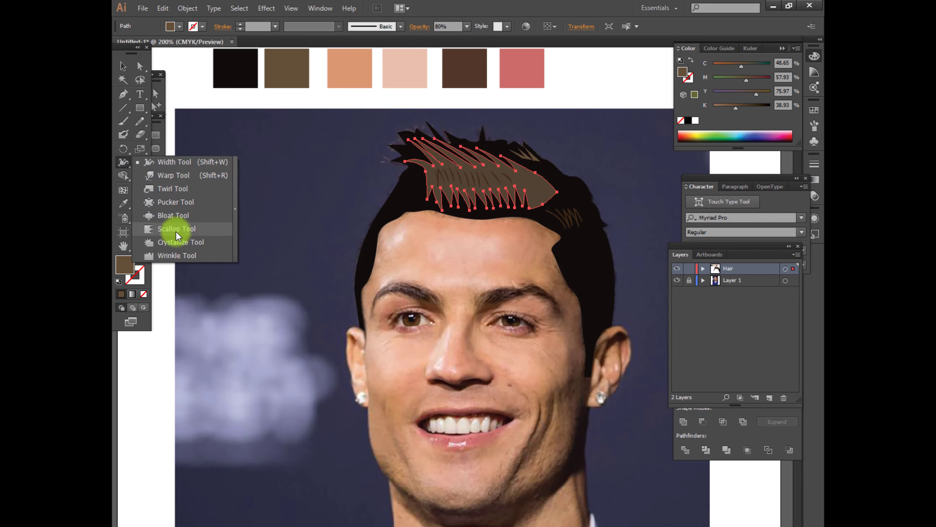
pyautogui.click(178, 234)
pyautogui.moveTo(448, 256); pyautogui.dragTo(425, 255)
pyautogui.click(126, 66)
pyautogui.click(258, 246)
# Duplicate the inner strand group across the main highlight shape and slightly adjust the upper copy
pyautogui.scroll(-3, 254, 246)
pyautogui.scroll(4, 287, 254)
pyautogui.click(517, 146)
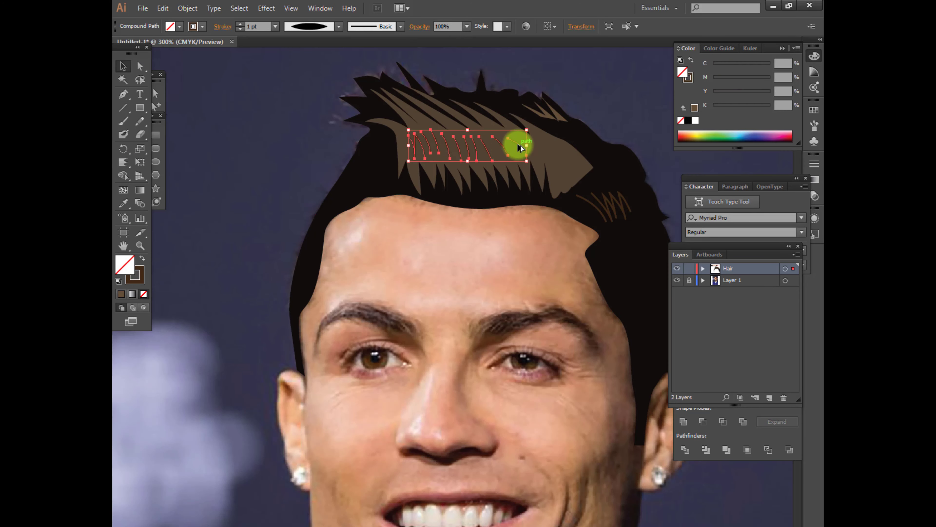
pyautogui.click(433, 253)
pyautogui.moveTo(439, 158); pyautogui.dragTo(491, 164)
pyautogui.moveTo(458, 172); pyautogui.dragTo(440, 150)
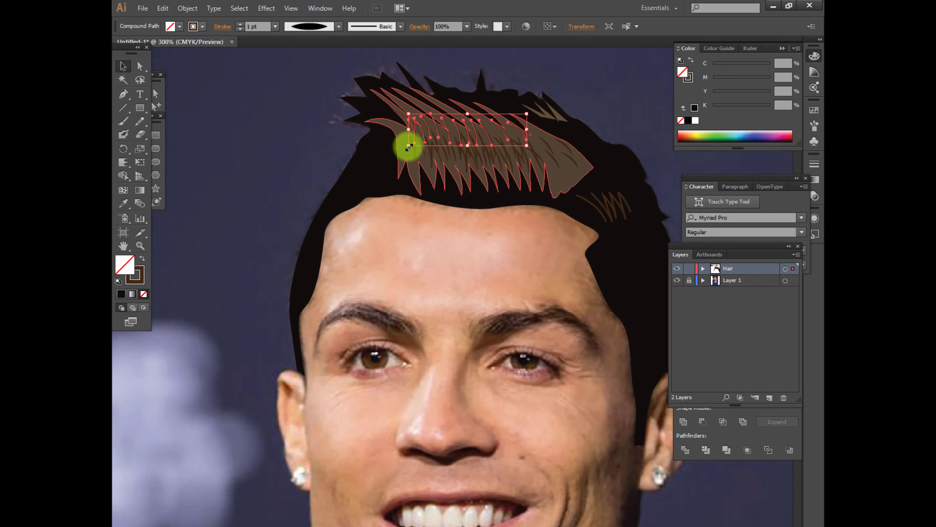
pyautogui.moveTo(533, 112); pyautogui.dragTo(537, 103)
pyautogui.click(526, 256)
# Recolour the main highlight shape to C 66.88, M 68.68, Y 66.63, K 78.12, starting from the black swatch
pyautogui.scroll(-2, 527, 256)
pyautogui.click(548, 217)
pyautogui.scroll(4, 548, 218)
pyautogui.scroll(-2, 613, 229)
pyautogui.click(124, 203)
pyautogui.click(313, 213)
pyautogui.doubleClick(125, 265)
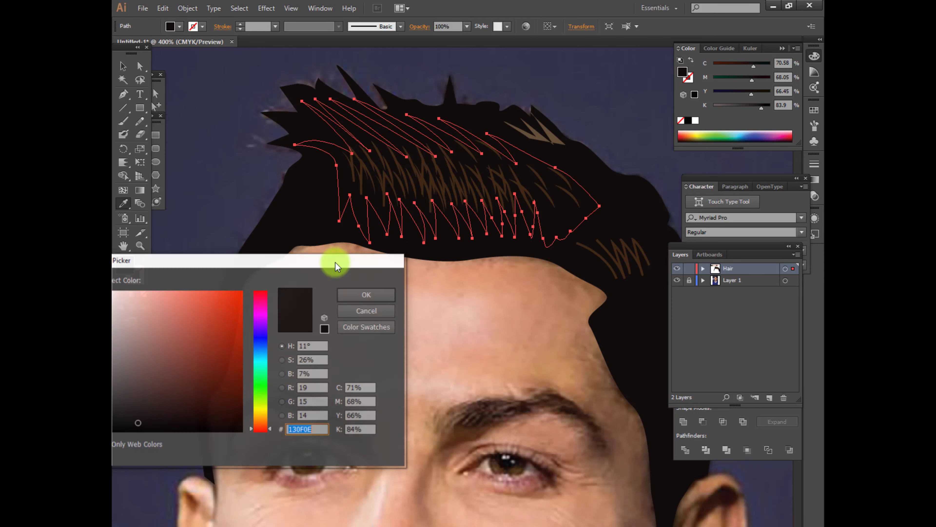
pyautogui.click(134, 399)
pyautogui.click(365, 295)
pyautogui.doubleClick(128, 271)
pyautogui.click(366, 295)
pyautogui.click(123, 66)
pyautogui.scroll(-3, 372, 243)
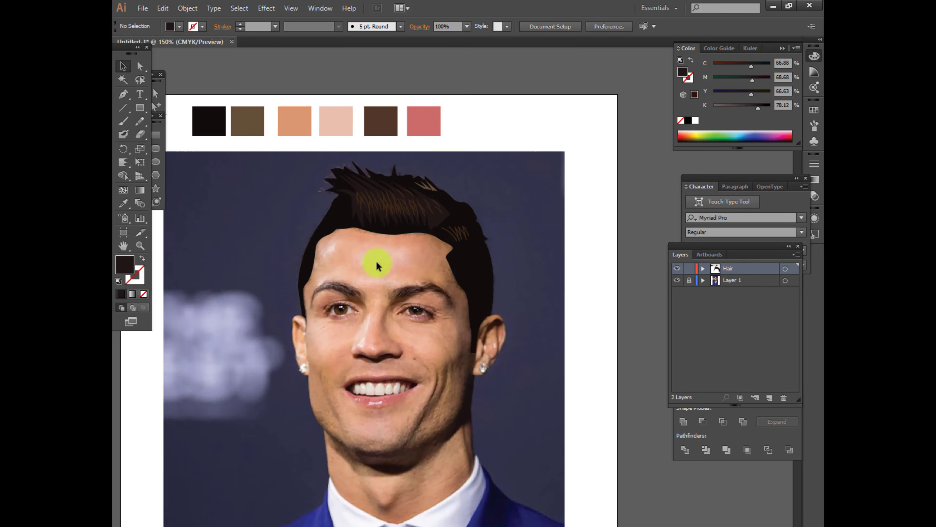
# Lock the black hair shape and the main highlight shape
pyautogui.scroll(2, 378, 265)
pyautogui.click(442, 156)
pyautogui.click(313, 173)
pyautogui.hotkey('ctrl', '2')
# Select the white strand shapes in the hair and set their fill and stroke to C 63.32, M 68.56, Y 65.67, K 71.49
pyautogui.moveTo(324, 113)
pyautogui.mouseDown()
pyautogui.moveTo(531, 197)
pyautogui.moveTo(559, 228)
pyautogui.mouseUp()
pyautogui.doubleClick(126, 266)
pyautogui.click(366, 294)
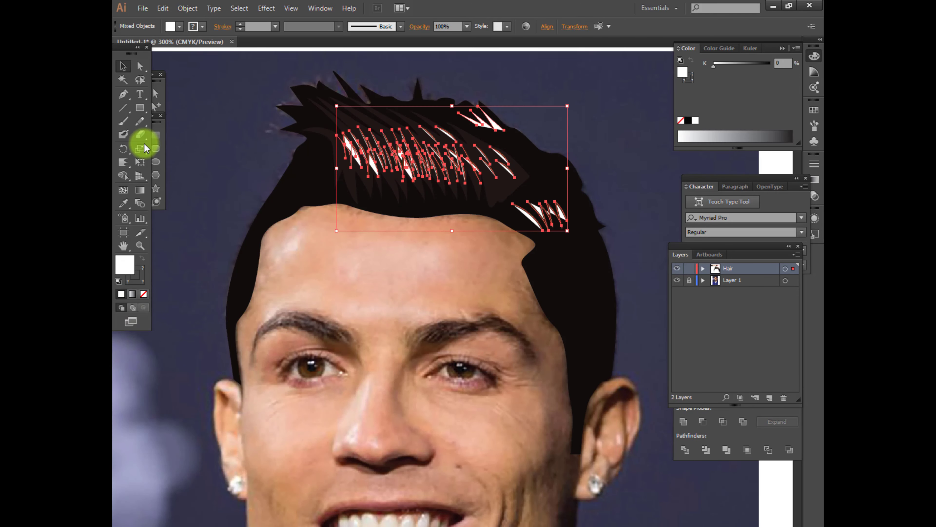
pyautogui.click(123, 203)
pyautogui.click(347, 189)
pyautogui.doubleClick(126, 265)
pyautogui.click(363, 295)
pyautogui.click(123, 66)
pyautogui.click(141, 274)
pyautogui.doubleClick(135, 274)
pyautogui.click(362, 295)
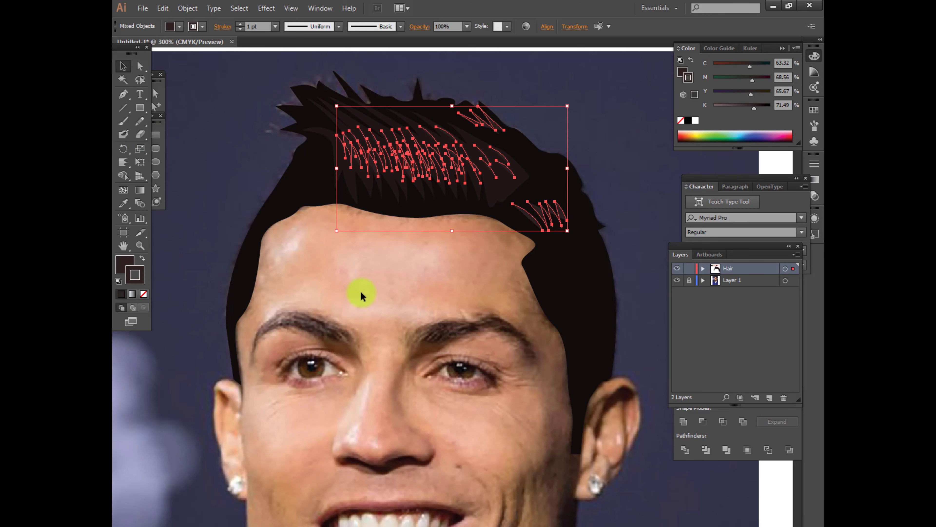
# Finish the strand cluster above the right temple and draw further strands down the right side of the hair with the Pen tool
pyautogui.click(218, 134)
pyautogui.scroll(-2, 299, 235)
pyautogui.moveTo(299, 236); pyautogui.dragTo(405, 228)
pyautogui.scroll(3, 553, 281)
pyautogui.click(465, 114)
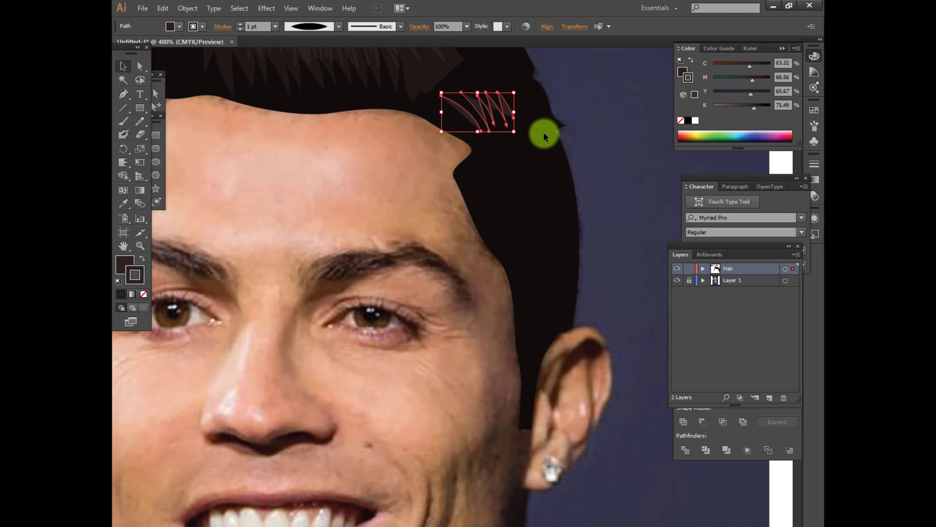
pyautogui.click(187, 8)
pyautogui.click(371, 249)
pyautogui.click(400, 310)
pyautogui.click(593, 214)
pyautogui.scroll(-1, 610, 197)
pyautogui.press('p')
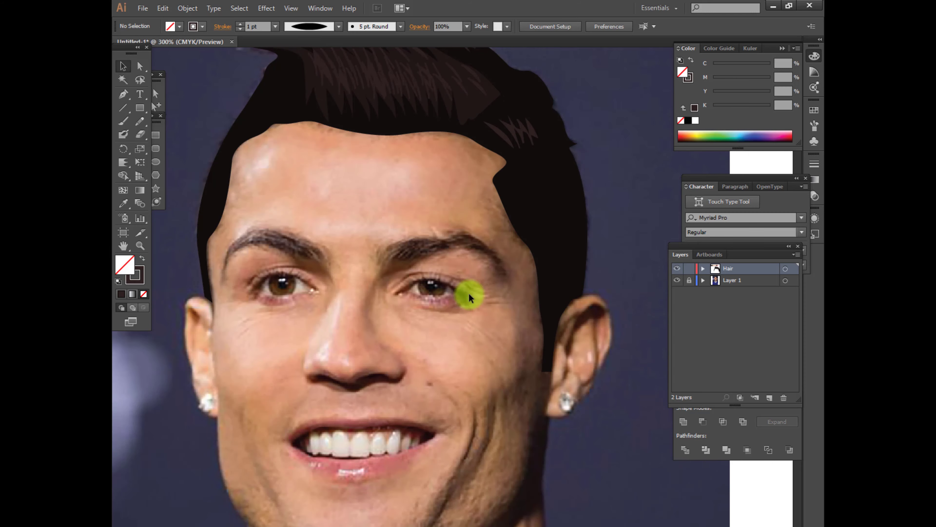
pyautogui.click(519, 163)
pyautogui.moveTo(551, 233)
pyautogui.mouseDown()
pyautogui.moveTo(557, 273)
pyautogui.moveTo(555, 226)
pyautogui.moveTo(560, 254)
pyautogui.mouseUp()
pyautogui.click(527, 162)
pyautogui.click(537, 165)
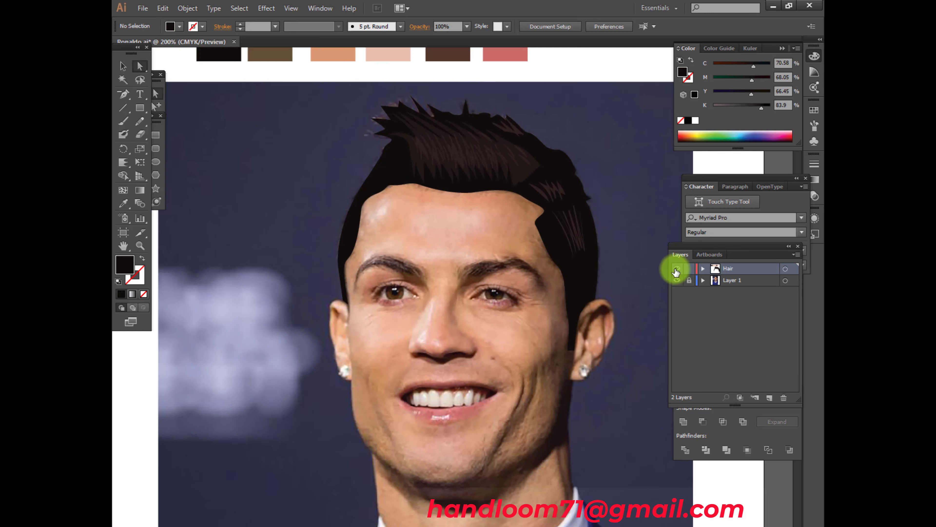
# Hide the Hair layer and add a new layer named Skin between it and the photo layer
pyautogui.click(677, 269)
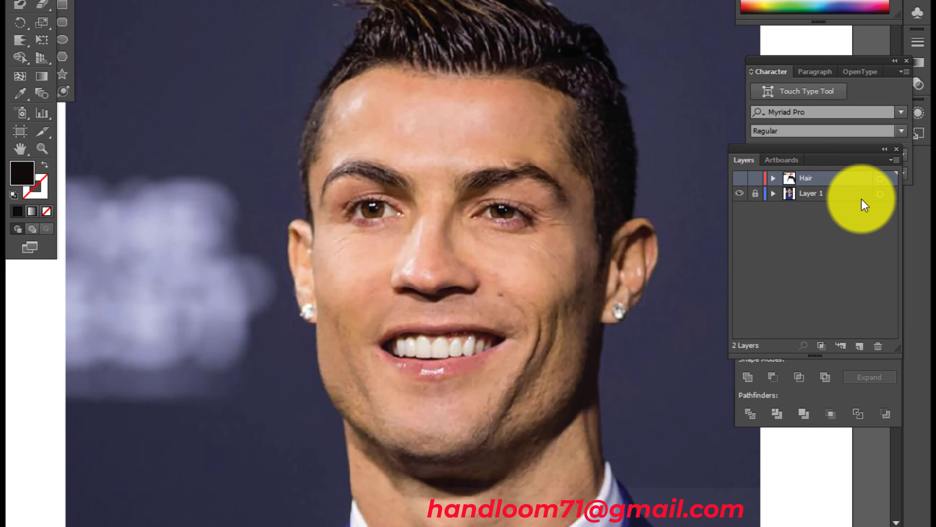
pyautogui.click(859, 346)
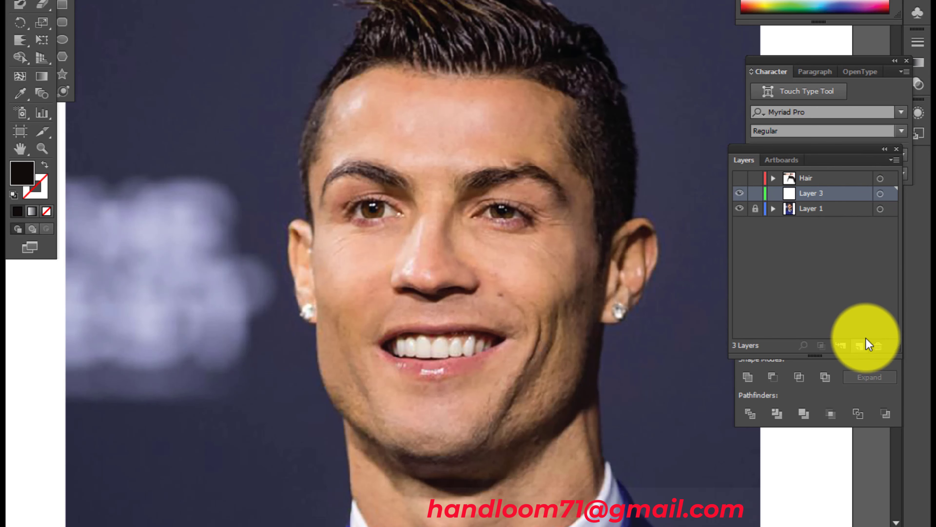
pyautogui.doubleClick(822, 193)
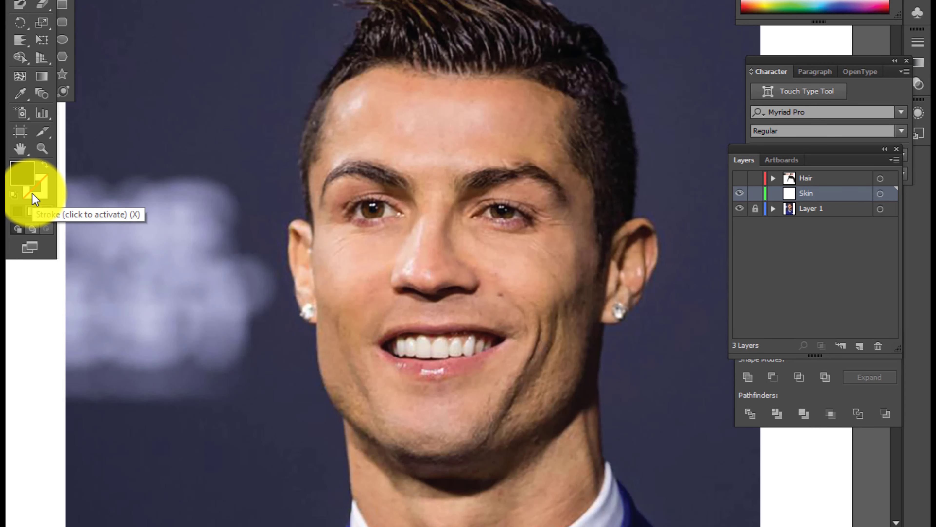
# With no fill and a white stroke, trace the skin outline along the forehead hairline and into the right temple using the Pen tool
pyautogui.click(45, 164)
pyautogui.click(37, 188)
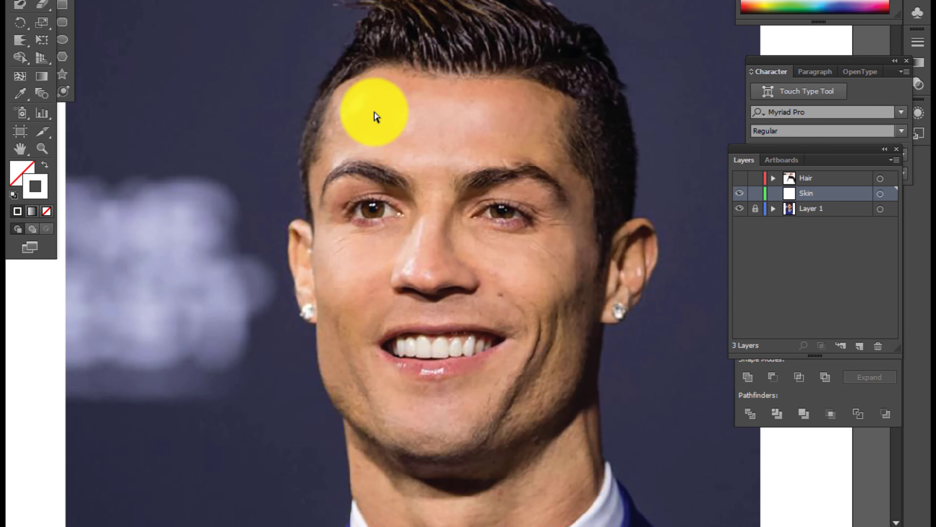
pyautogui.scroll(1, 373, 140)
pyautogui.scroll(1, 331, 221)
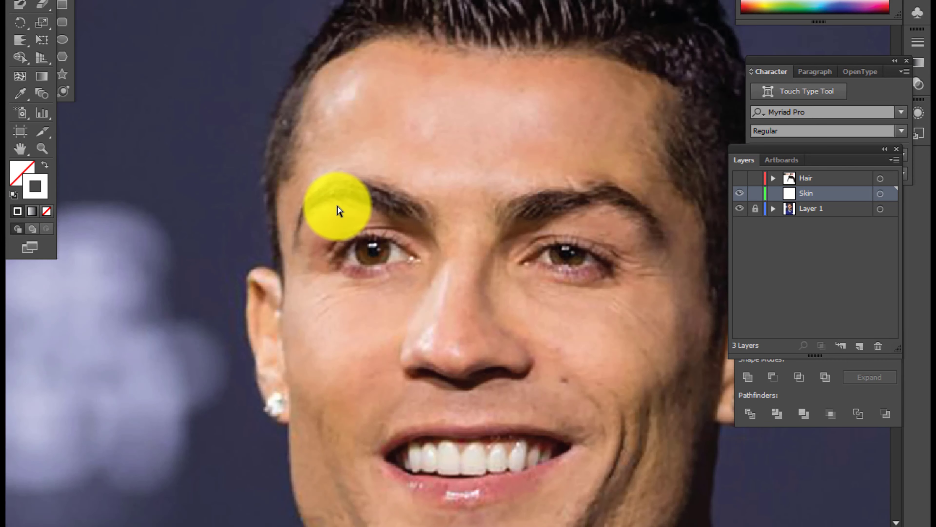
pyautogui.press('p')
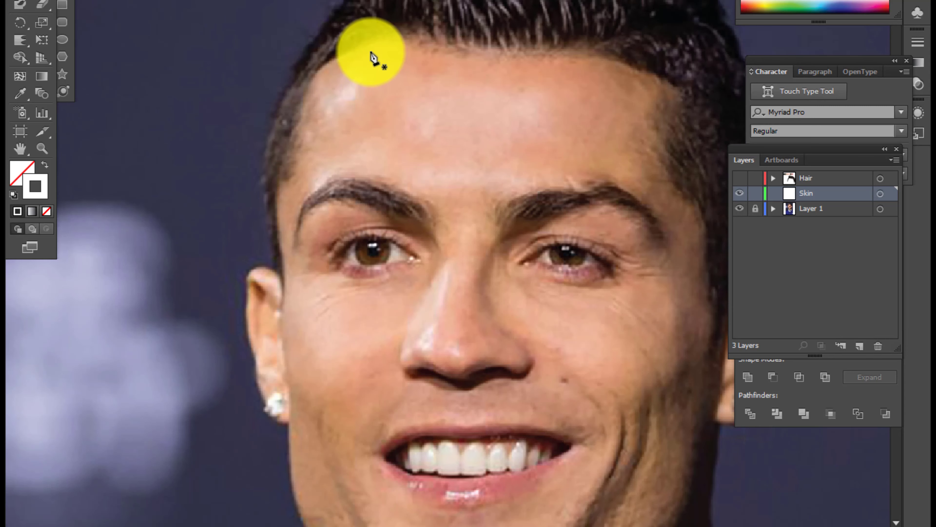
pyautogui.click(364, 42)
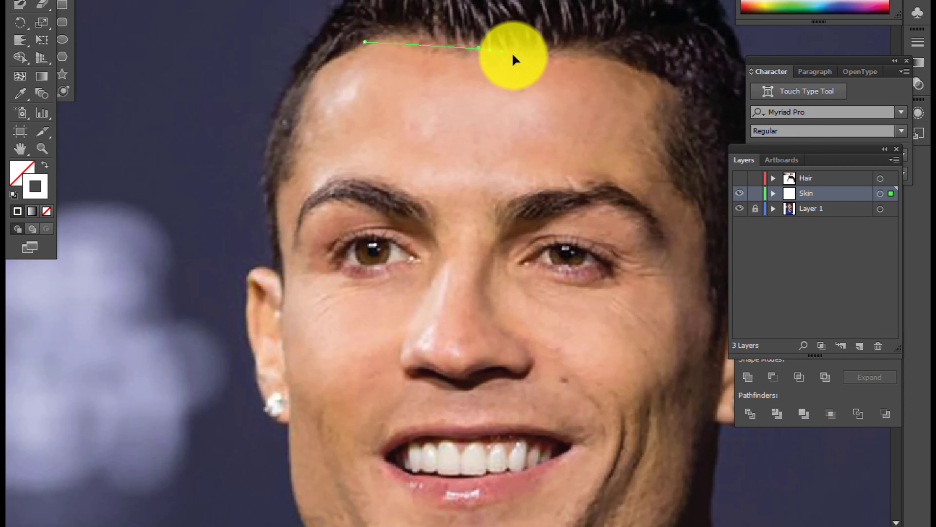
pyautogui.moveTo(513, 54); pyautogui.dragTo(623, 66)
pyautogui.hotkey('ctrl', 'z')
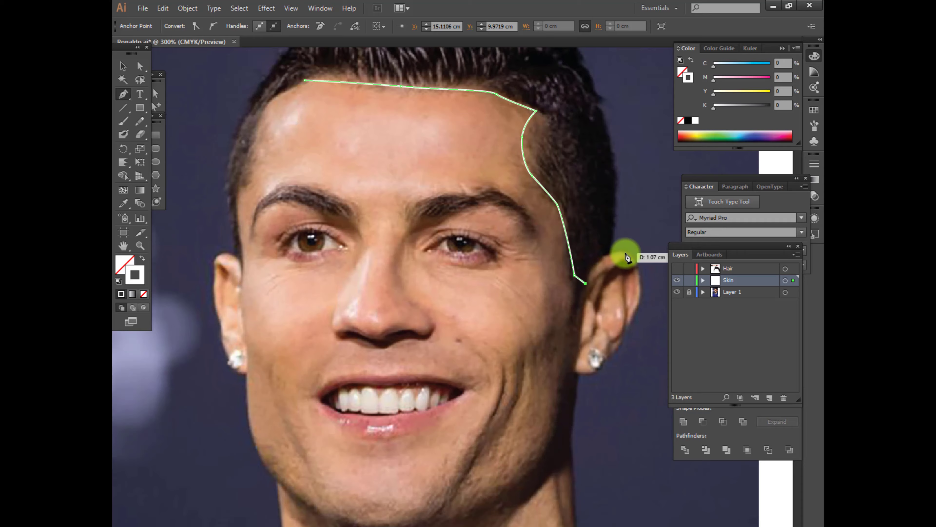
pyautogui.moveTo(625, 253); pyautogui.dragTo(648, 260)
pyautogui.click(624, 252)
# Continue the skin outline down the right sideburn and around the right ear to the lobe
pyautogui.scroll(2, 625, 254)
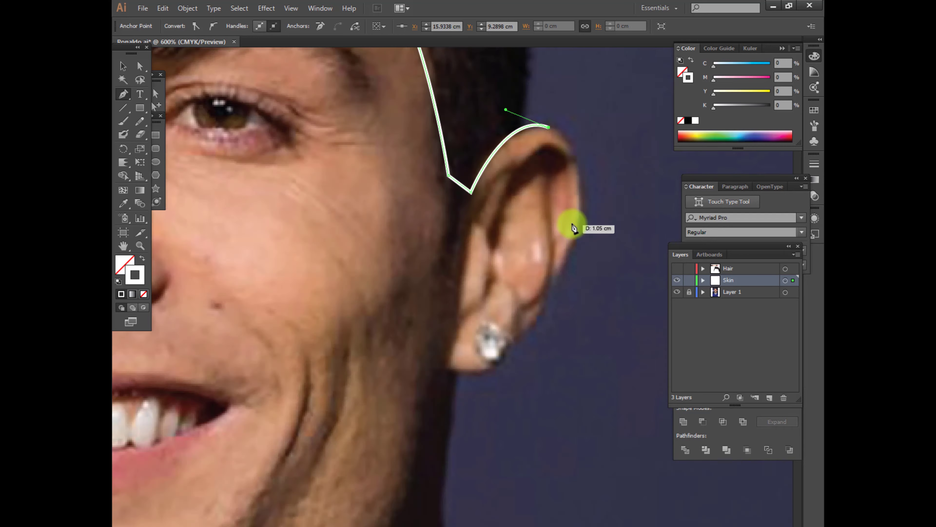
pyautogui.scroll(-1, 570, 248)
pyautogui.moveTo(579, 228); pyautogui.dragTo(540, 308)
pyautogui.moveTo(531, 316); pyautogui.dragTo(525, 322)
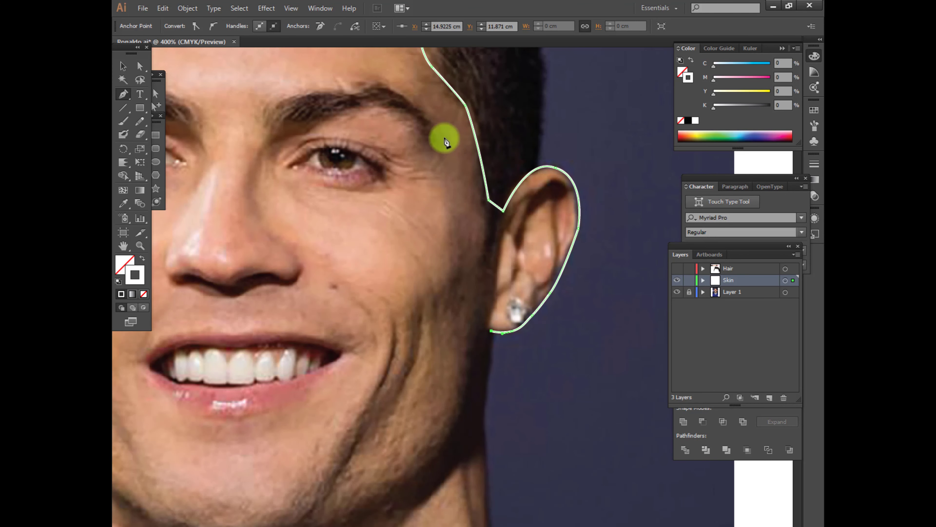
# Continue the skin outline down the right side of the neck and along the right shirt collar to the throat
pyautogui.moveTo(471, 262); pyautogui.dragTo(445, 139)
pyautogui.moveTo(459, 295); pyautogui.dragTo(458, 321)
pyautogui.moveTo(470, 417); pyautogui.dragTo(476, 437)
pyautogui.click(470, 417)
pyautogui.moveTo(469, 387); pyautogui.dragTo(436, 283)
pyautogui.moveTo(282, 449); pyautogui.dragTo(329, 395)
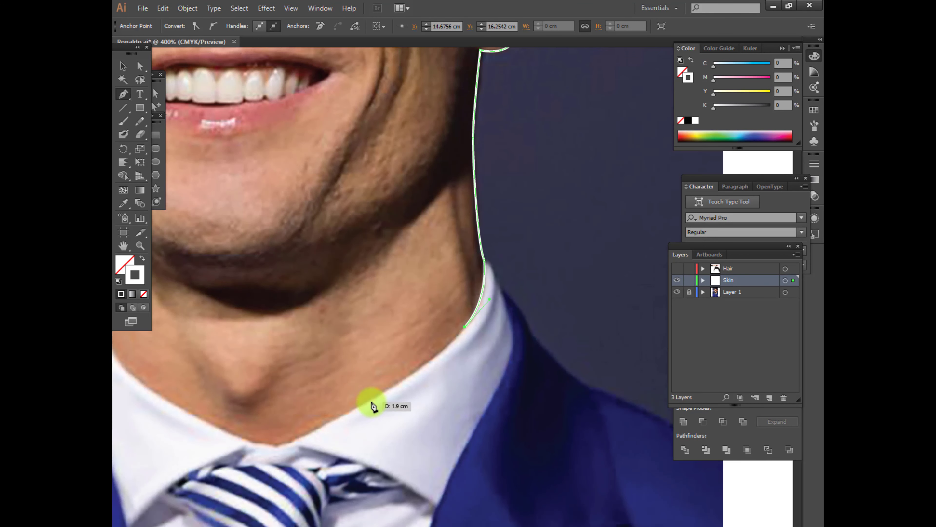
pyautogui.moveTo(293, 441); pyautogui.dragTo(300, 441)
# Continue the skin outline up the left collar, neck and jaw to the left earlobe
pyautogui.moveTo(210, 421); pyautogui.dragTo(353, 457)
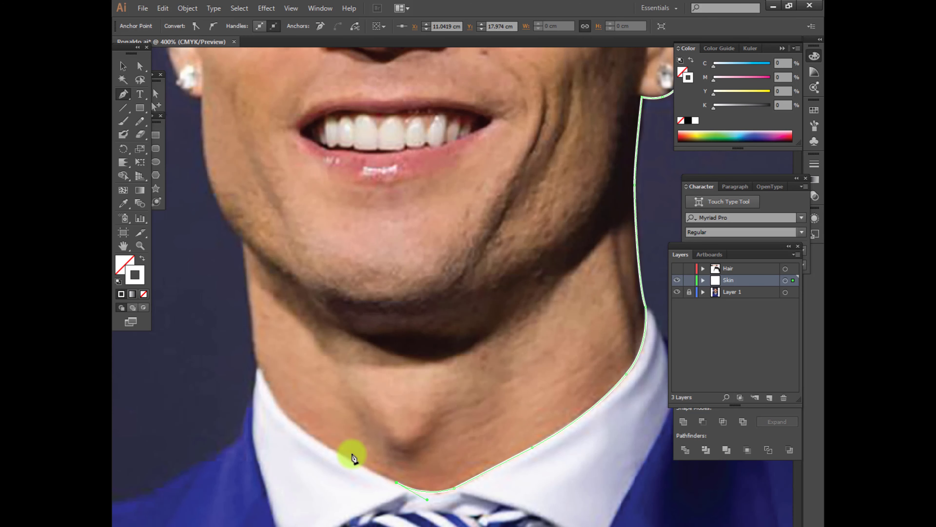
pyautogui.moveTo(258, 368); pyautogui.dragTo(237, 320)
pyautogui.click(258, 368)
pyautogui.click(243, 243)
pyautogui.moveTo(290, 249); pyautogui.dragTo(360, 355)
pyautogui.moveTo(276, 275); pyautogui.dragTo(273, 261)
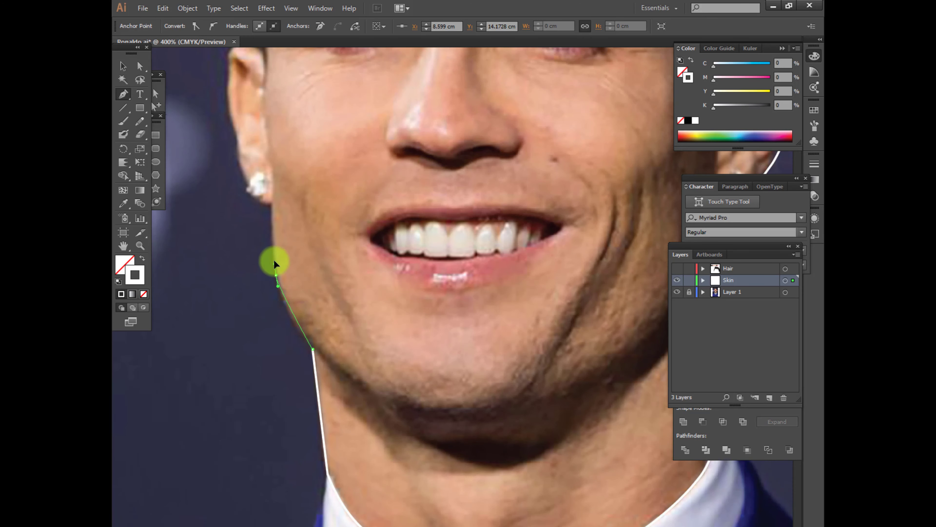
pyautogui.click(271, 206)
# Trace the skin outline around the left ear from the lobe to where it meets the sideburn
pyautogui.moveTo(306, 225); pyautogui.dragTo(328, 338)
pyautogui.moveTo(266, 287); pyautogui.dragTo(261, 245)
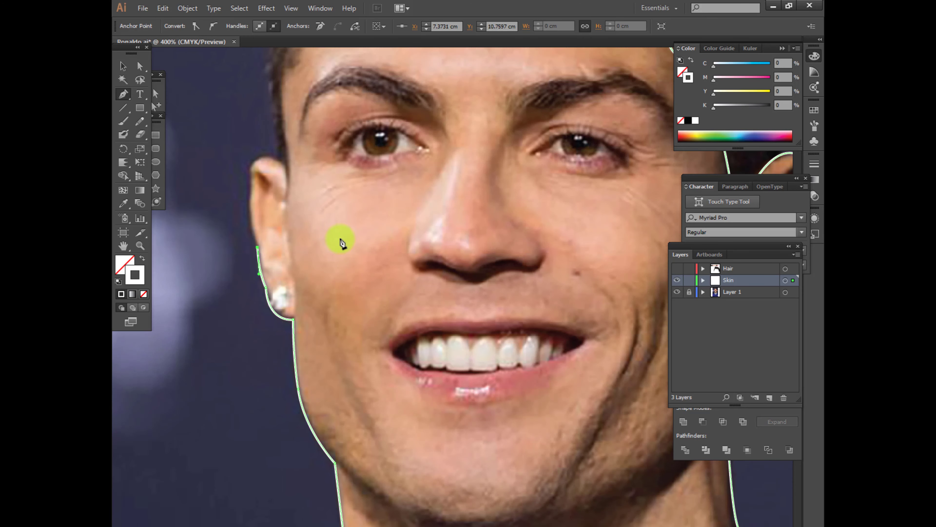
pyautogui.moveTo(342, 244); pyautogui.dragTo(381, 343)
pyautogui.moveTo(288, 286); pyautogui.dragTo(312, 298)
pyautogui.click(318, 261)
# Close the skin outline along the left temple and hairline, and check its anchor points at the temple
pyautogui.click(325, 265)
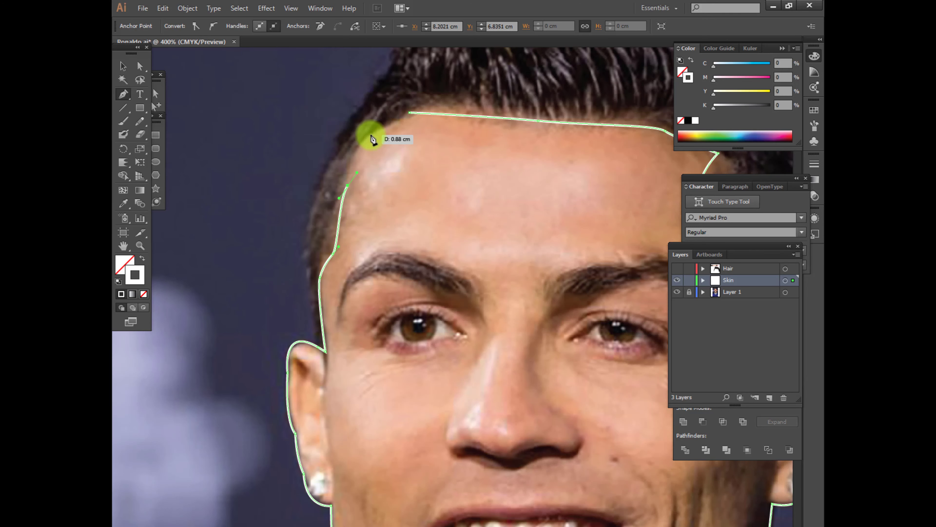
pyautogui.moveTo(410, 112); pyautogui.dragTo(435, 110)
pyautogui.press('a')
pyautogui.click(332, 254)
pyautogui.click(348, 185)
pyautogui.press('v')
pyautogui.click(295, 157)
pyautogui.hotkey('ctrl', '-')
pyautogui.hotkey('ctrl', '-')
pyautogui.moveTo(478, 311); pyautogui.dragTo(371, 244)
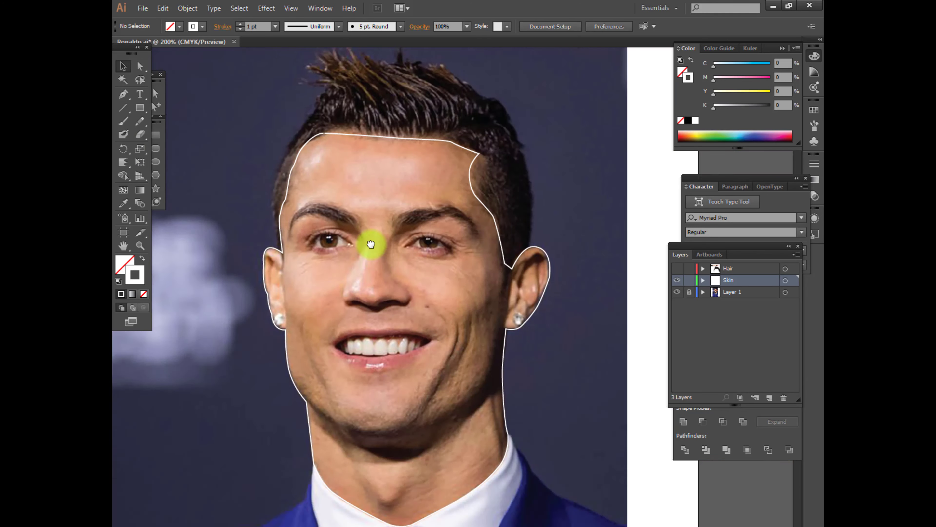
# Trace the jawline with the Pen tool from the left jaw corner under the chin up to the top of the right ear's inner edge
pyautogui.scroll(2, 324, 408)
pyautogui.press('p')
pyautogui.click(288, 395)
pyautogui.moveTo(360, 446); pyautogui.dragTo(378, 451)
pyautogui.click(359, 446)
pyautogui.moveTo(482, 435); pyautogui.dragTo(426, 442)
pyautogui.scroll(-2, 426, 442)
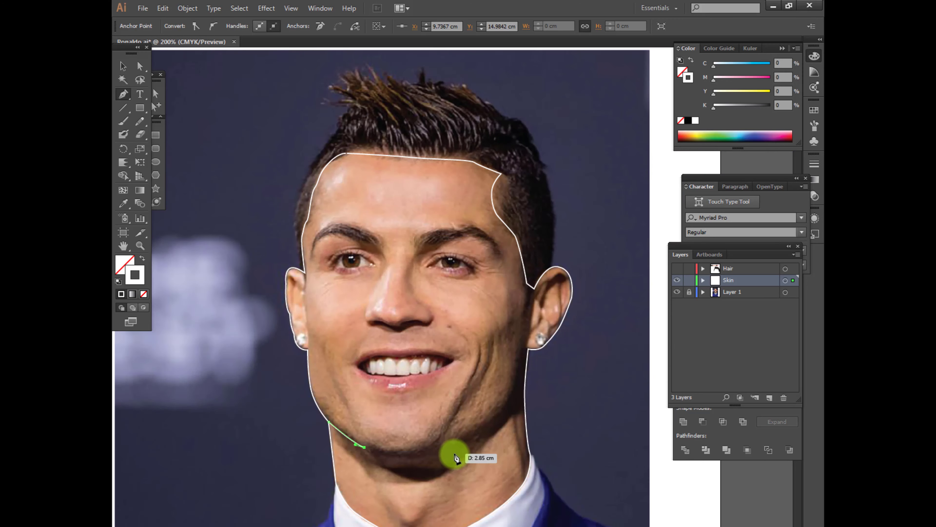
pyautogui.moveTo(535, 387); pyautogui.dragTo(535, 386)
pyautogui.moveTo(522, 349); pyautogui.dragTo(534, 295)
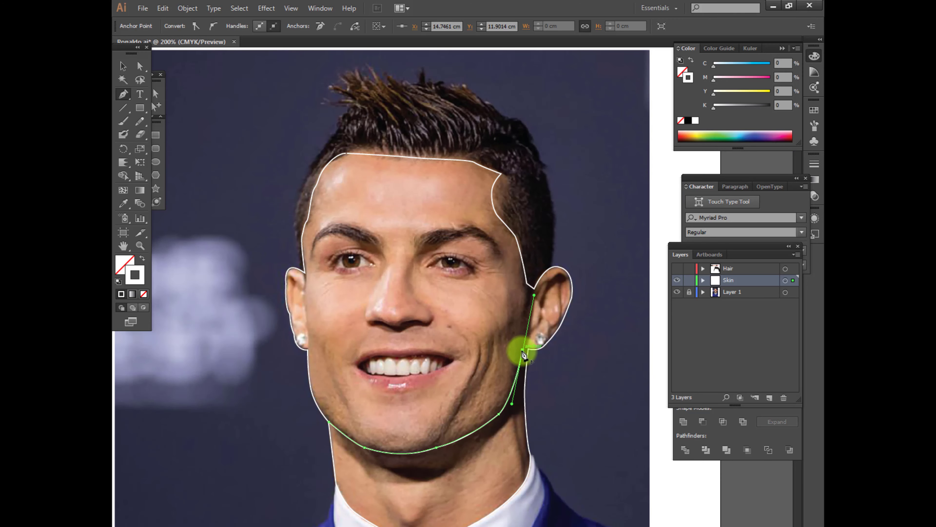
pyautogui.click(534, 288)
# Adjust the jawline path's anchor point at the lower left of the chin with the Direct Selection tool
pyautogui.click(156, 94)
pyautogui.click(294, 452)
pyautogui.scroll(1, 294, 452)
pyautogui.click(397, 445)
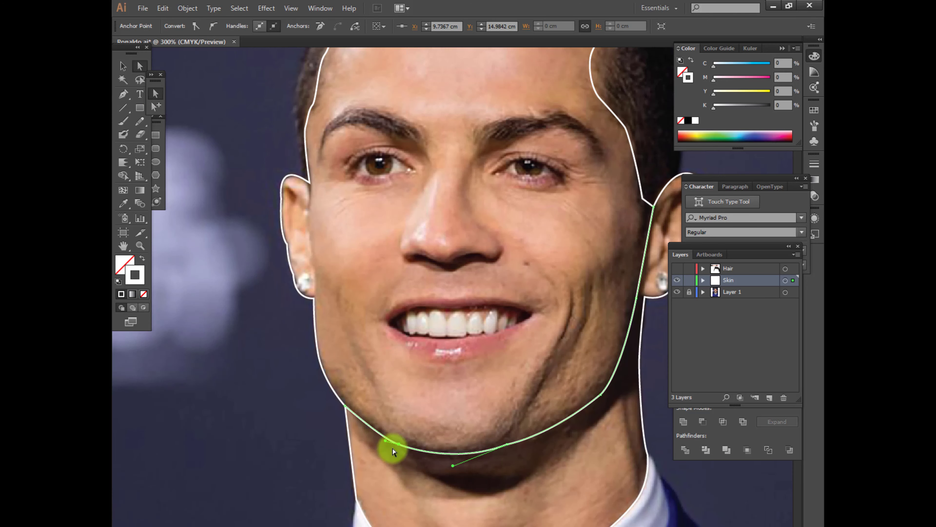
pyautogui.click(444, 502)
# Trace the lower edge of the neck shadow with the Pen tool from the left side of the neck to the right side
pyautogui.press('p')
pyautogui.moveTo(444, 503)
pyautogui.mouseDown()
pyautogui.moveTo(356, 463)
pyautogui.moveTo(331, 467)
pyautogui.mouseUp()
pyautogui.click(258, 390)
pyautogui.click(321, 453)
pyautogui.moveTo(406, 457); pyautogui.dragTo(460, 445)
pyautogui.click(406, 457)
pyautogui.moveTo(452, 466); pyautogui.dragTo(393, 468)
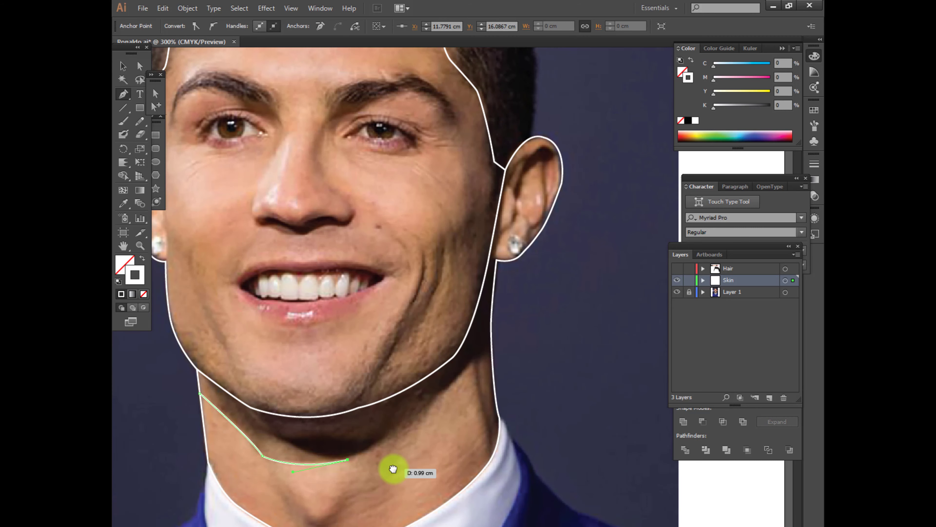
pyautogui.moveTo(435, 401); pyautogui.dragTo(455, 395)
pyautogui.click(493, 356)
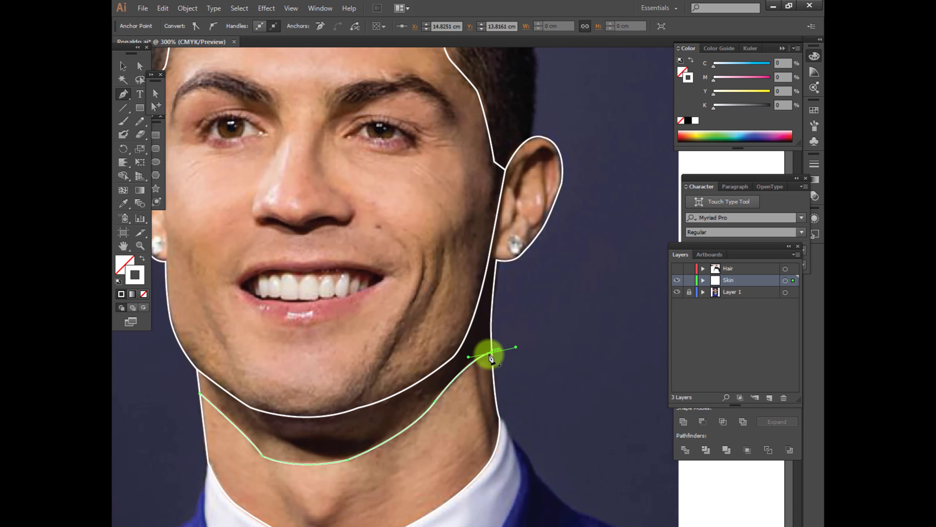
# Draw a small closed shape around the darkest part of the shadow beneath the chin
pyautogui.click(277, 437)
pyautogui.moveTo(331, 436); pyautogui.dragTo(299, 450)
pyautogui.click(382, 436)
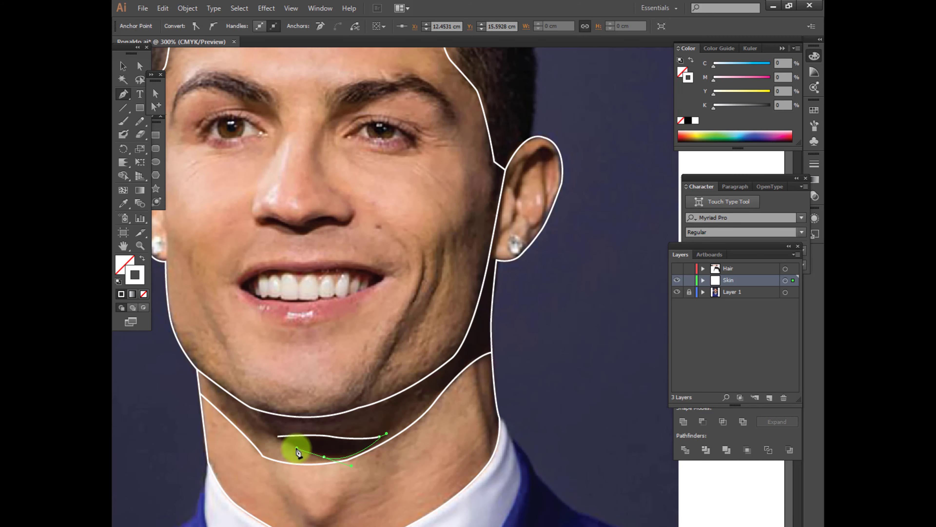
pyautogui.click(277, 436)
pyautogui.press('v')
pyautogui.click(301, 481)
# Trace the lower edge of the left eyebrow with the Pen tool from its outer tip to the inner end, including a pointed hair notch
pyautogui.moveTo(319, 302); pyautogui.dragTo(402, 410)
pyautogui.moveTo(306, 264); pyautogui.dragTo(386, 268)
pyautogui.scroll(1, 362, 344)
pyautogui.press('p')
pyautogui.click(294, 302)
pyautogui.click(345, 252)
pyautogui.moveTo(411, 272); pyautogui.dragTo(429, 274)
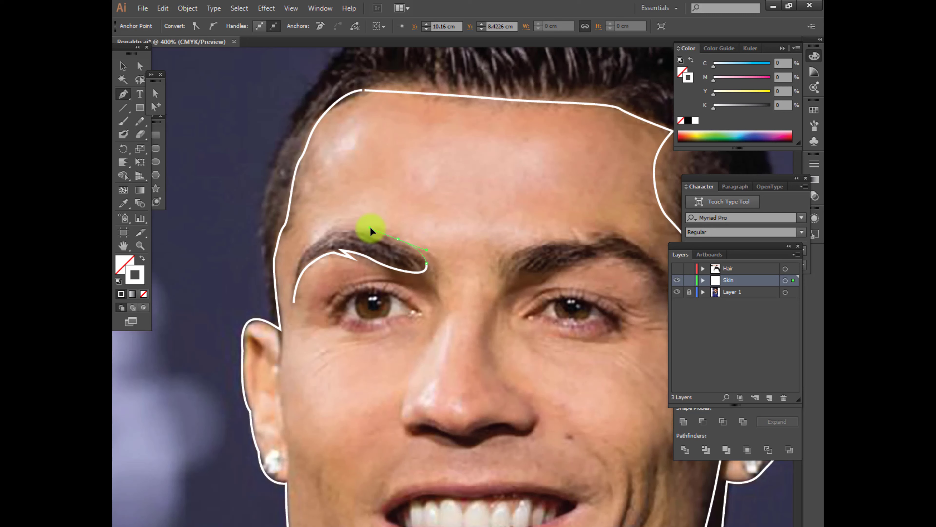
# Trace the upper edge of the left eyebrow with a pointed notch and close the shape at the outer tip
pyautogui.moveTo(371, 231); pyautogui.dragTo(372, 232)
pyautogui.moveTo(402, 246); pyautogui.dragTo(389, 240)
pyautogui.moveTo(334, 231); pyautogui.dragTo(334, 231)
pyautogui.click(354, 231)
pyautogui.moveTo(312, 243); pyautogui.dragTo(290, 264)
pyautogui.click(311, 244)
pyautogui.moveTo(294, 302); pyautogui.dragTo(300, 336)
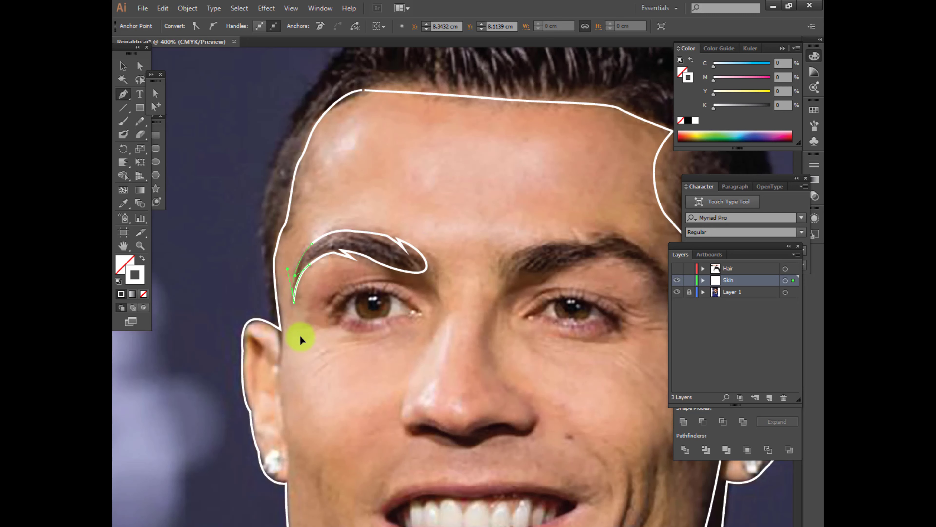
pyautogui.press('v')
pyautogui.click(353, 340)
# Draw a thin crescent along the left eye's upper lash line with the Pen tool
pyautogui.press('p')
pyautogui.click(333, 312)
pyautogui.moveTo(416, 313); pyautogui.dragTo(463, 359)
pyautogui.click(416, 312)
pyautogui.moveTo(286, 372); pyautogui.dragTo(291, 369)
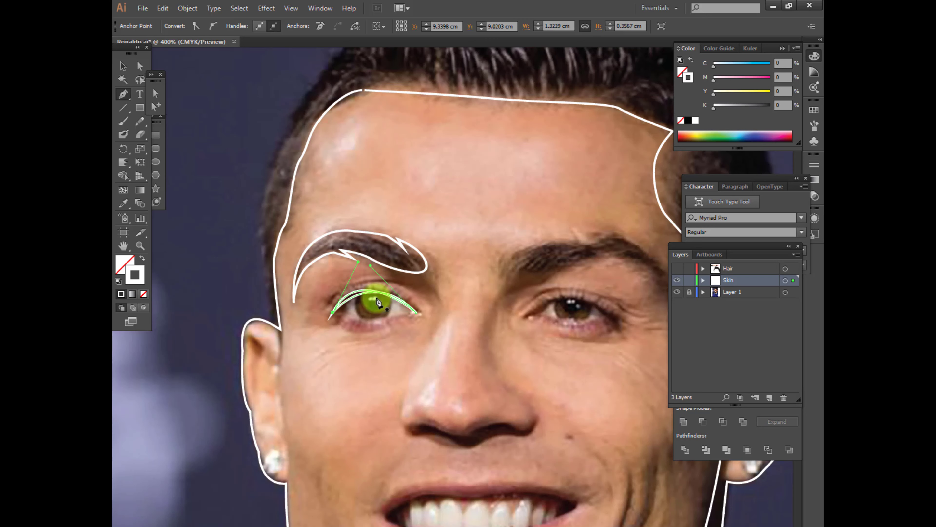
# Reshape the left upper lash-line crescent by adjusting the curve handle at the eye's inner corner
pyautogui.press('a')
pyautogui.moveTo(355, 293); pyautogui.dragTo(418, 321)
pyautogui.click(375, 287)
pyautogui.scroll(1, 375, 289)
pyautogui.click(387, 289)
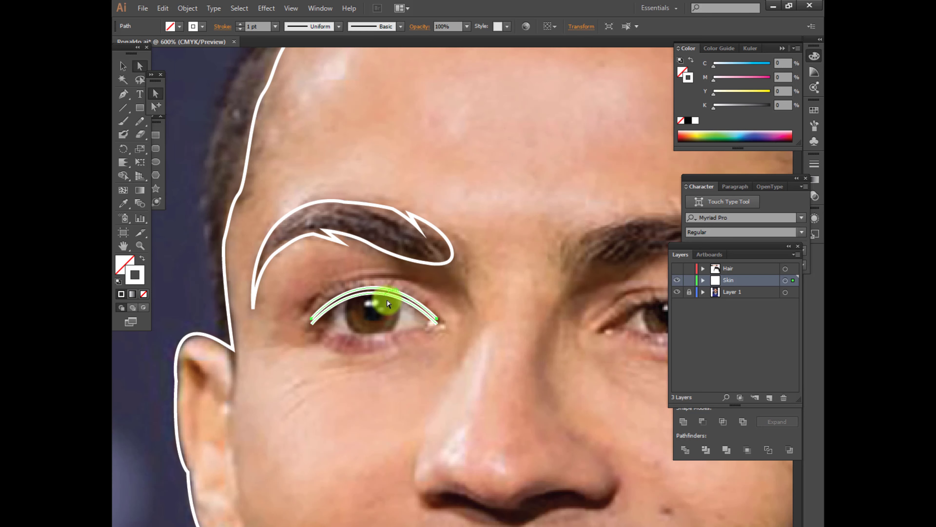
pyautogui.press('Delete')
pyautogui.click(437, 324)
pyautogui.moveTo(368, 253); pyautogui.dragTo(368, 241)
pyautogui.click(438, 325)
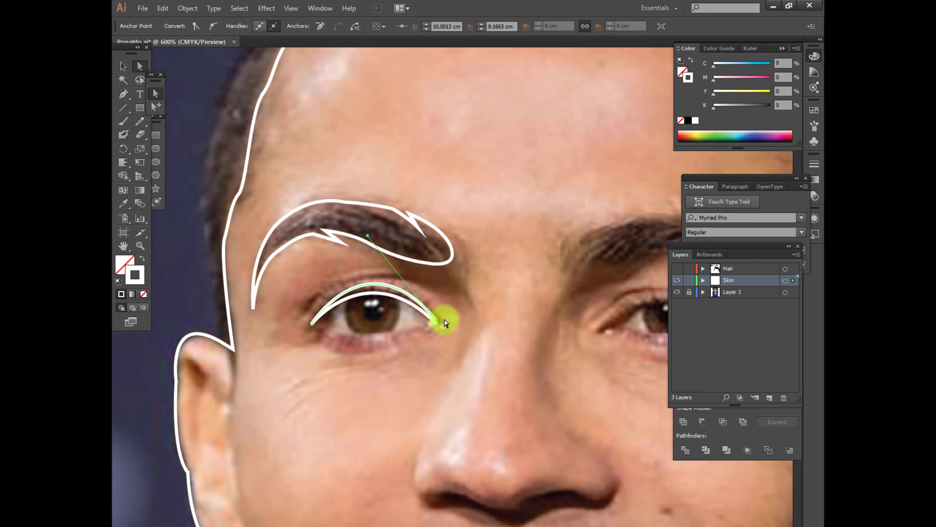
pyautogui.click(371, 353)
# Try to cut the left lash-line crescent on its upper arc with the Scissors tool and select the resulting path
pyautogui.press('c')
pyautogui.click(394, 290)
pyautogui.press('v')
pyautogui.click(394, 295)
pyautogui.click(395, 290)
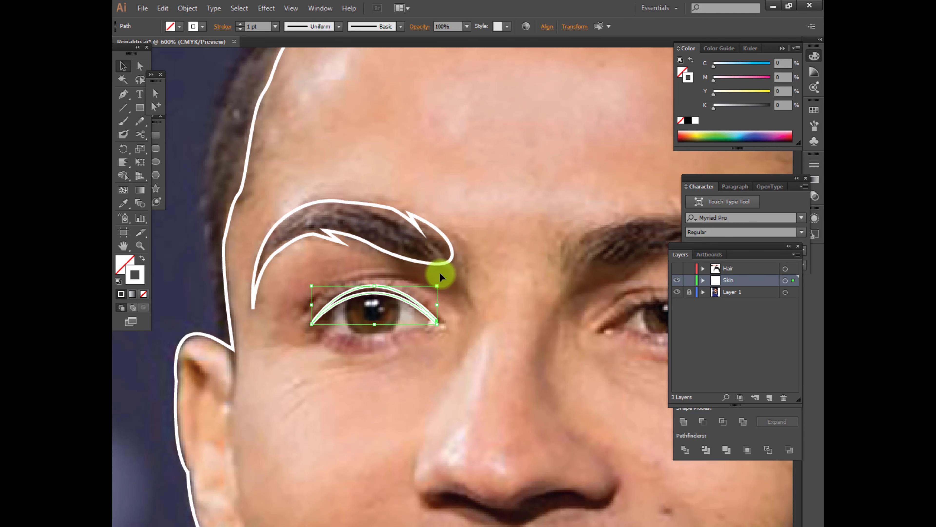
pyautogui.click(440, 276)
pyautogui.press('p')
pyautogui.click(329, 327)
pyautogui.moveTo(352, 297); pyautogui.dragTo(379, 290)
pyautogui.click(352, 296)
pyautogui.click(437, 324)
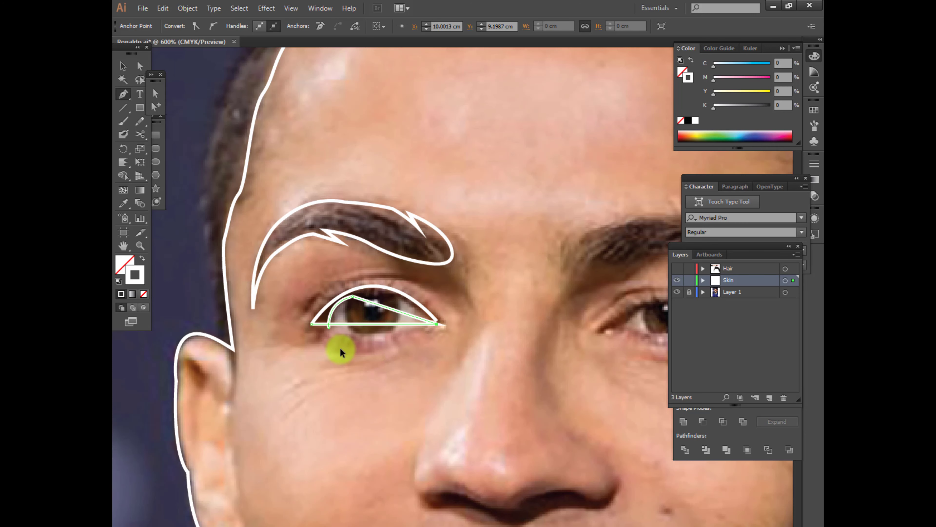
pyautogui.hotkey('ctrl', 'z')
# Trace the almond-shaped opening of the left eye as a closed outline with the Pen tool
pyautogui.hotkey('ctrl', 'z')
pyautogui.hotkey('ctrl', 'z')
pyautogui.keyDown('ctrl'); pyautogui.click(301, 354); pyautogui.keyUp('ctrl')
pyautogui.press('a')
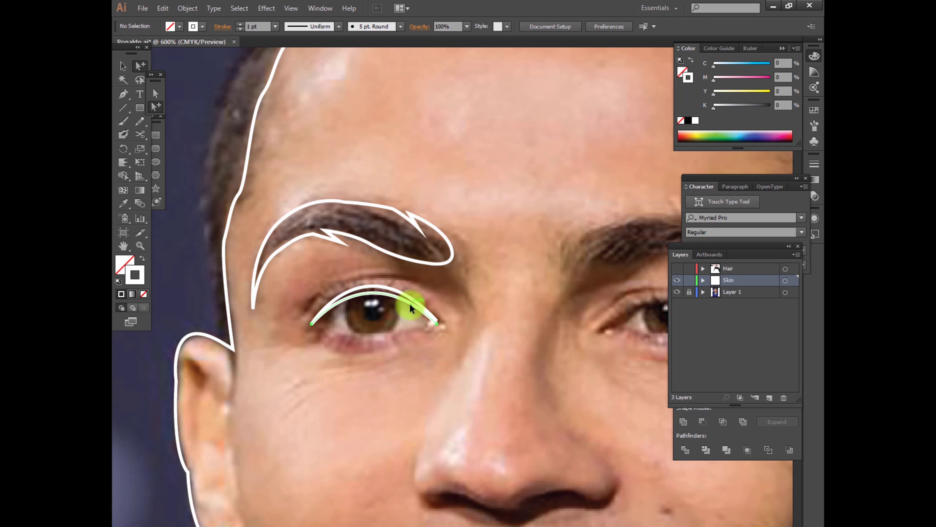
pyautogui.press('p')
pyautogui.click(325, 321)
pyautogui.click(432, 324)
pyautogui.hotkey('ctrl', 'z')
pyautogui.moveTo(429, 323); pyautogui.dragTo(503, 299)
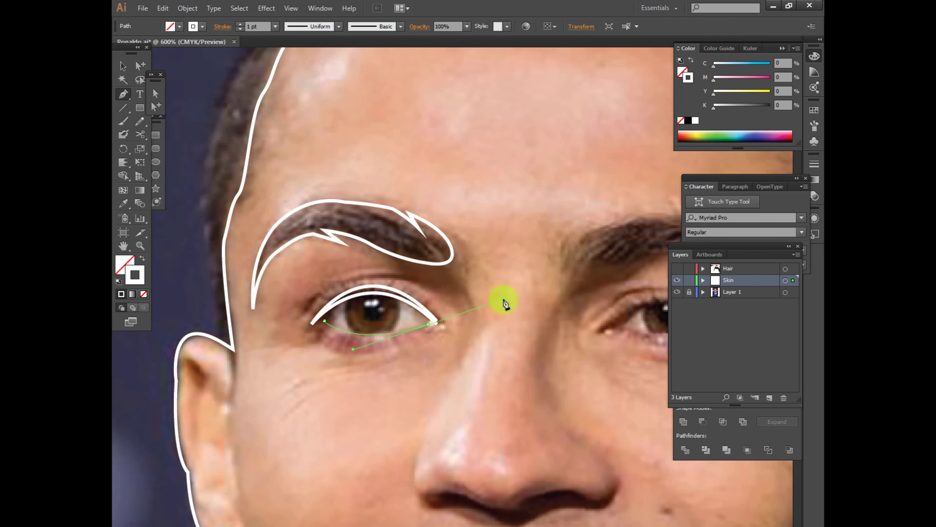
pyautogui.click(429, 324)
pyautogui.moveTo(324, 320); pyautogui.dragTo(282, 363)
pyautogui.keyDown('ctrl'); pyautogui.click(283, 382); pyautogui.keyUp('ctrl')
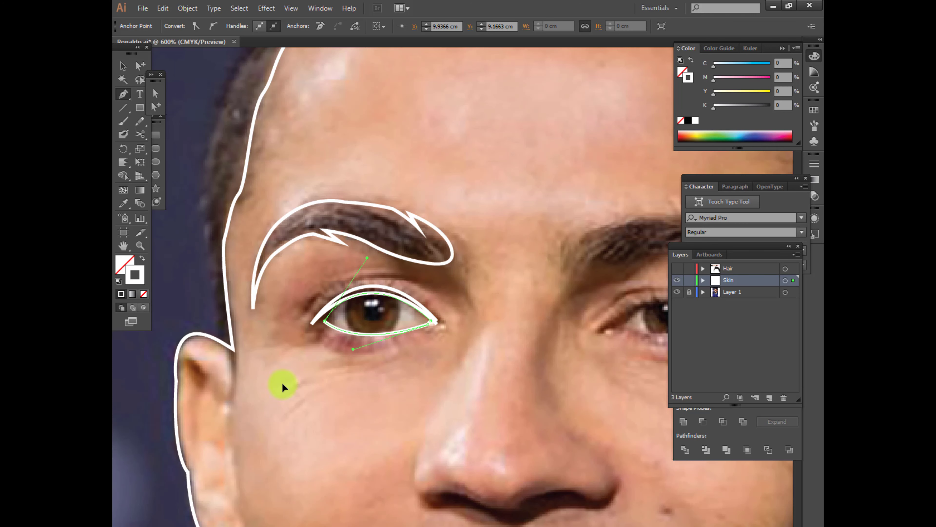
pyautogui.press('a')
pyautogui.press('l')
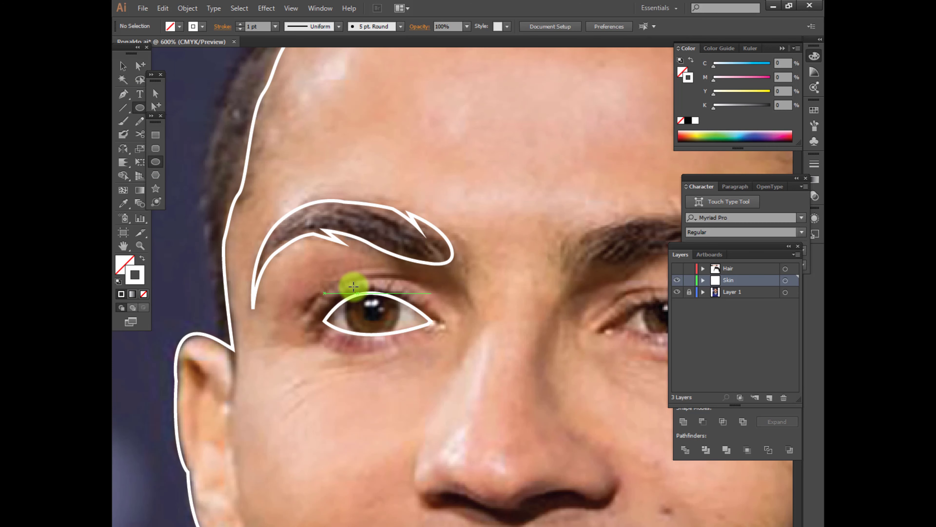
pyautogui.moveTo(348, 282)
pyautogui.mouseDown()
pyautogui.moveTo(411, 329)
pyautogui.moveTo(398, 340)
pyautogui.moveTo(407, 330)
pyautogui.mouseUp()
pyautogui.press('Delete')
# Draw the left eye's iris as a curved shape and divide it with the eye outline using Pathfinder
pyautogui.press('p')
pyautogui.click(345, 300)
pyautogui.click(371, 334)
pyautogui.moveTo(395, 260); pyautogui.dragTo(394, 259)
pyautogui.keyDown('ctrl'); pyautogui.keyDown('shift'); pyautogui.click(412, 307); pyautogui.keyUp('shift'); pyautogui.keyUp('ctrl')
pyautogui.click(685, 449)
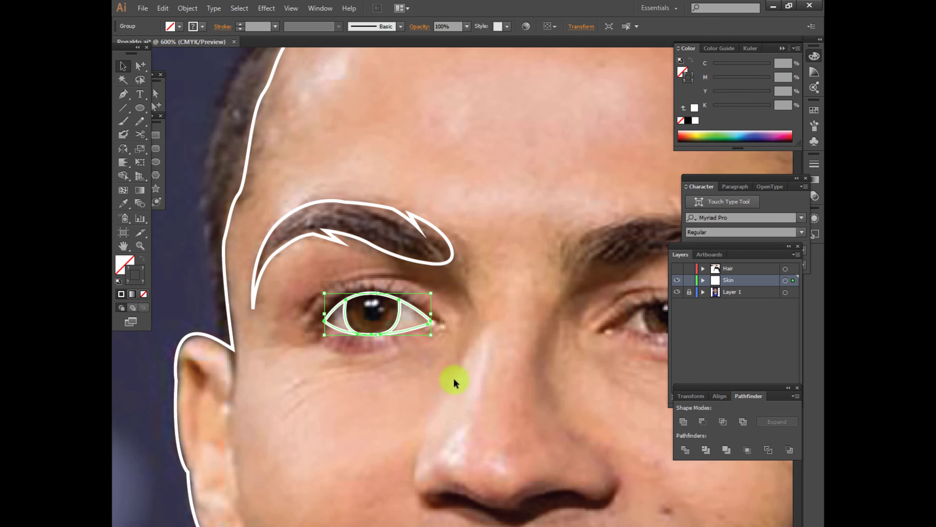
# Move the left eye outline's corner points outward to meet the lash line and show the hidden lash-line crescent
pyautogui.keyDown('ctrl'); pyautogui.click(453, 378); pyautogui.keyUp('ctrl')
pyautogui.press('a')
pyautogui.moveTo(324, 321); pyautogui.dragTo(320, 321)
pyautogui.moveTo(432, 322)
pyautogui.mouseDown()
pyautogui.moveTo(415, 294)
pyautogui.moveTo(386, 294)
pyautogui.mouseUp()
pyautogui.click(413, 355)
pyautogui.hotkey('ctrl', 'alt', '3')
# Draw short curved eyelashes rising from the left eye's upper lash line
pyautogui.click(430, 293)
pyautogui.press('v')
pyautogui.hotkey('ctrl', 'd')
pyautogui.click(434, 356)
pyautogui.press('p')
pyautogui.click(396, 275)
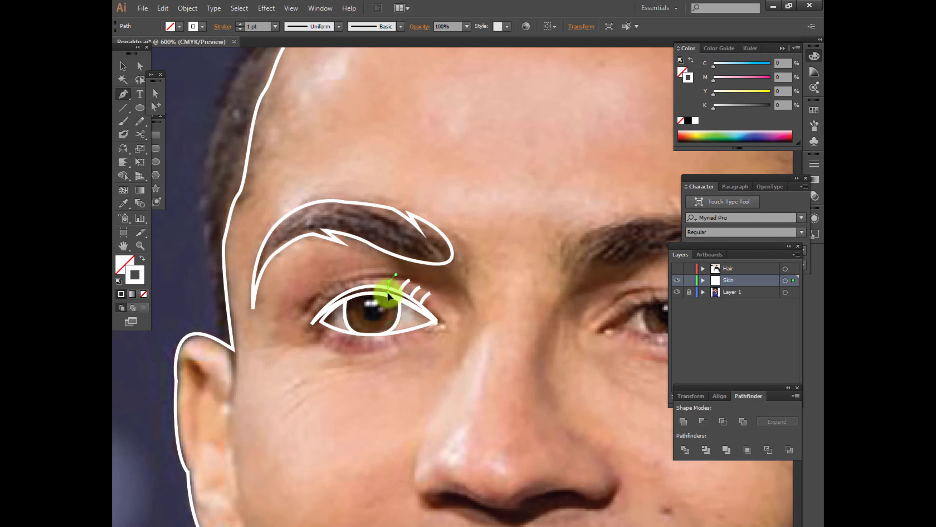
# Draw a thin closed crescent along the right eye's upper lash line with the Pen tool
pyautogui.press('p')
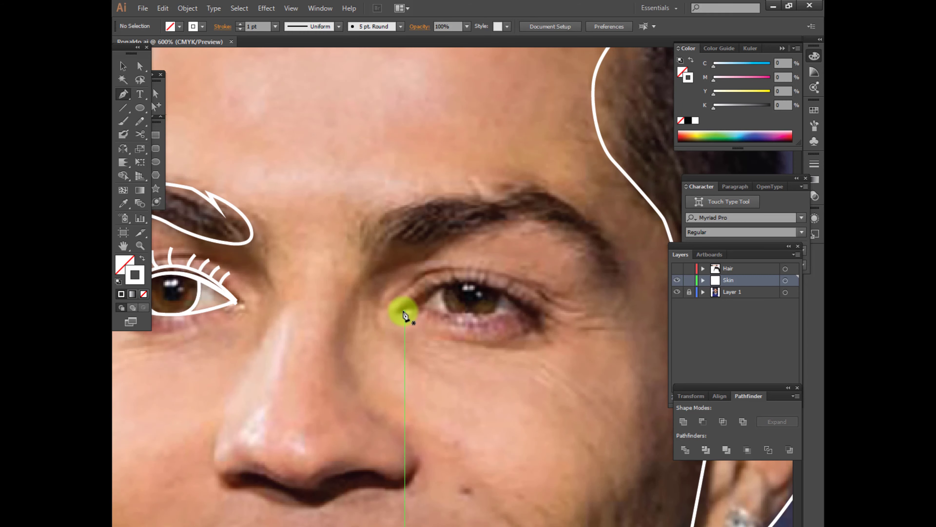
pyautogui.click(405, 312)
pyautogui.moveTo(463, 284); pyautogui.dragTo(497, 286)
pyautogui.moveTo(535, 314)
pyautogui.mouseDown()
pyautogui.moveTo(545, 336)
pyautogui.moveTo(563, 339)
pyautogui.mouseUp()
pyautogui.click(534, 314)
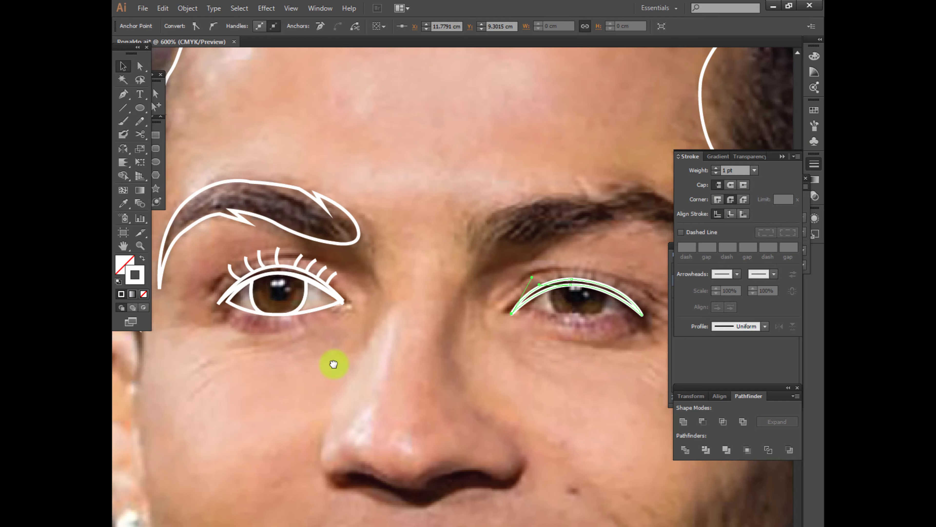
pyautogui.click(330, 362)
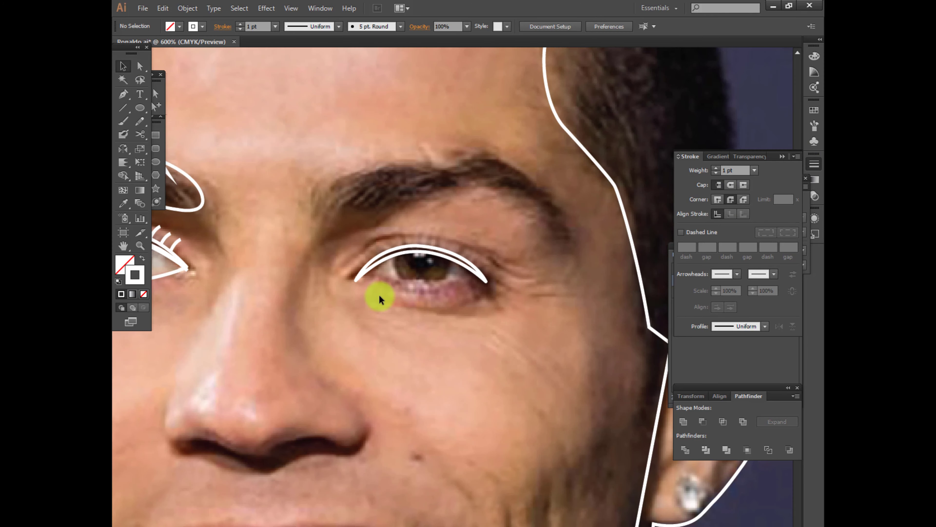
# Trace the almond-shaped opening of the right eye as a closed outline
pyautogui.click(370, 272)
pyautogui.moveTo(474, 273); pyautogui.dragTo(542, 326)
pyautogui.click(474, 273)
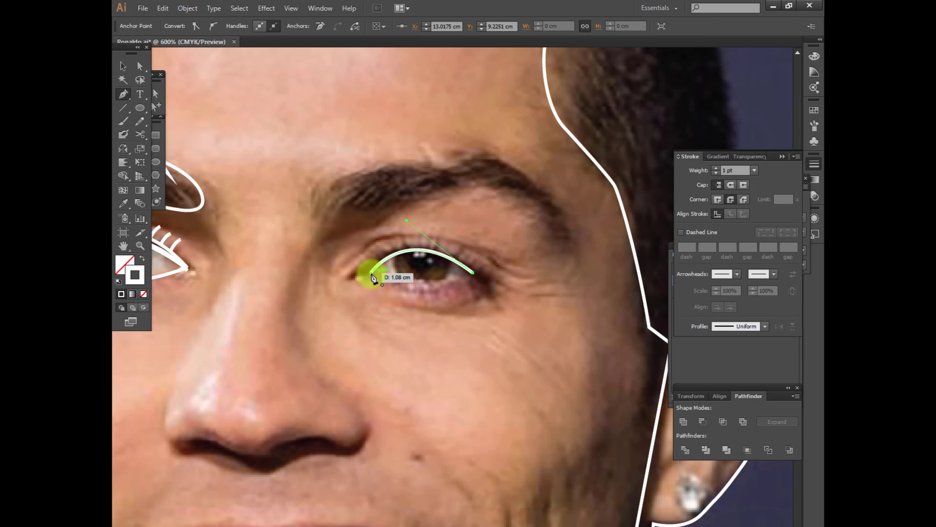
pyautogui.moveTo(371, 273); pyautogui.dragTo(327, 255)
pyautogui.keyDown('ctrl'); pyautogui.click(413, 286); pyautogui.keyUp('ctrl')
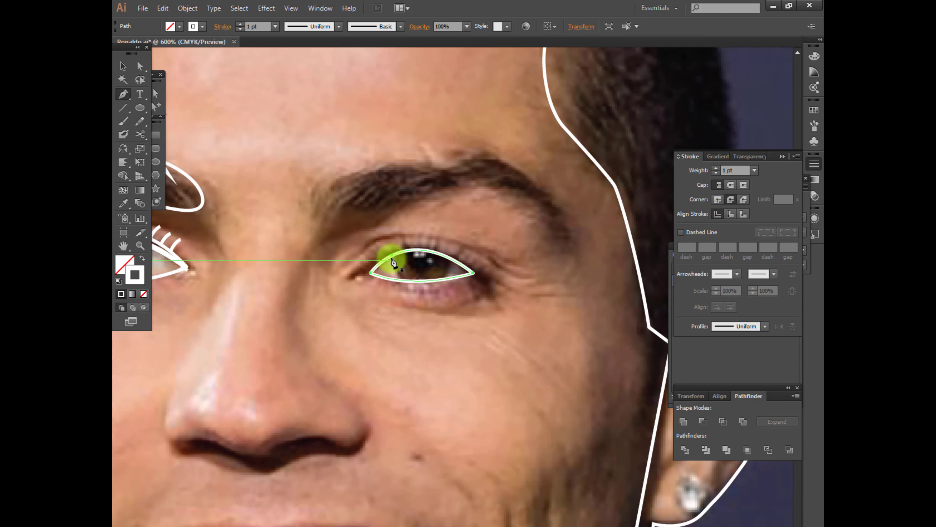
# Draw the right eye's iris as a closed curved shape inside the eye outline
pyautogui.keyDown('ctrl'); pyautogui.click(428, 291); pyautogui.keyUp('ctrl')
pyautogui.click(451, 258)
pyautogui.moveTo(419, 281); pyautogui.dragTo(396, 223)
pyautogui.click(420, 281)
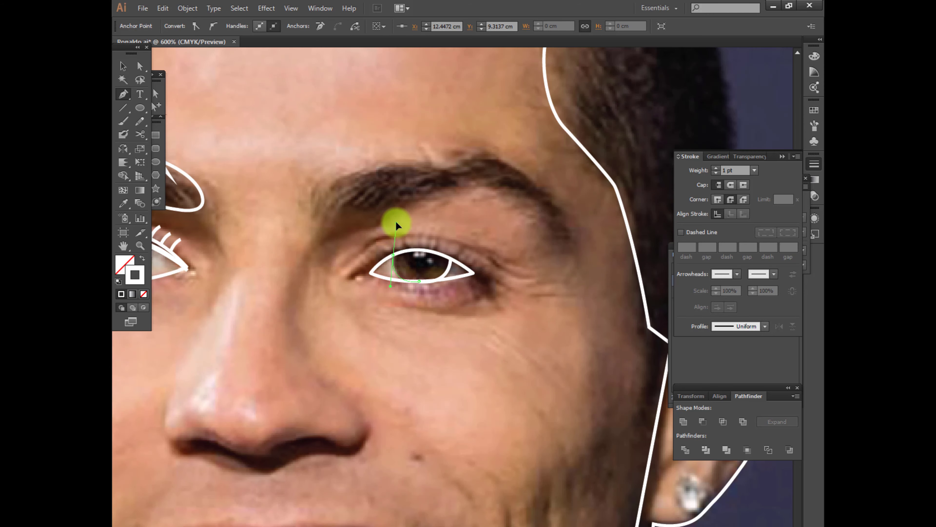
pyautogui.click(393, 256)
pyautogui.moveTo(451, 258); pyautogui.dragTo(457, 276)
pyautogui.click(123, 67)
pyautogui.click(191, 125)
# Draw a circular pupil over the right eye's iris with the Ellipse tool
pyautogui.hotkey('ctrl', '+')
pyautogui.click(158, 161)
pyautogui.moveTo(390, 206); pyautogui.dragTo(438, 253)
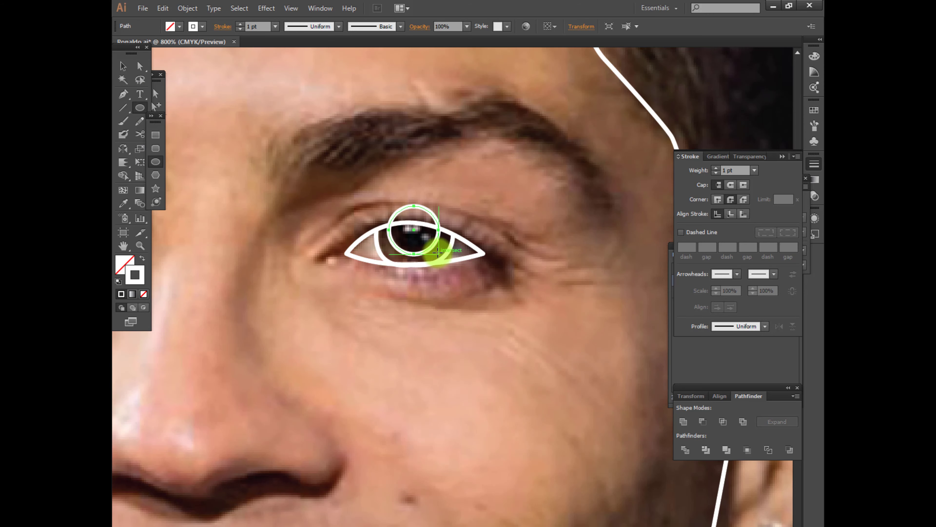
pyautogui.moveTo(431, 293)
pyautogui.mouseDown()
pyautogui.moveTo(439, 299)
pyautogui.moveTo(404, 179)
pyautogui.mouseUp()
# Add three small round highlights in the right pupil and trim the pupil along the upper edge of the eye outline
pyautogui.hotkey('ctrl', '+')
pyautogui.hotkey('ctrl', '+')
pyautogui.press('v')
pyautogui.moveTo(404, 176)
pyautogui.mouseDown()
pyautogui.moveTo(397, 166)
pyautogui.moveTo(369, 166)
pyautogui.mouseUp()
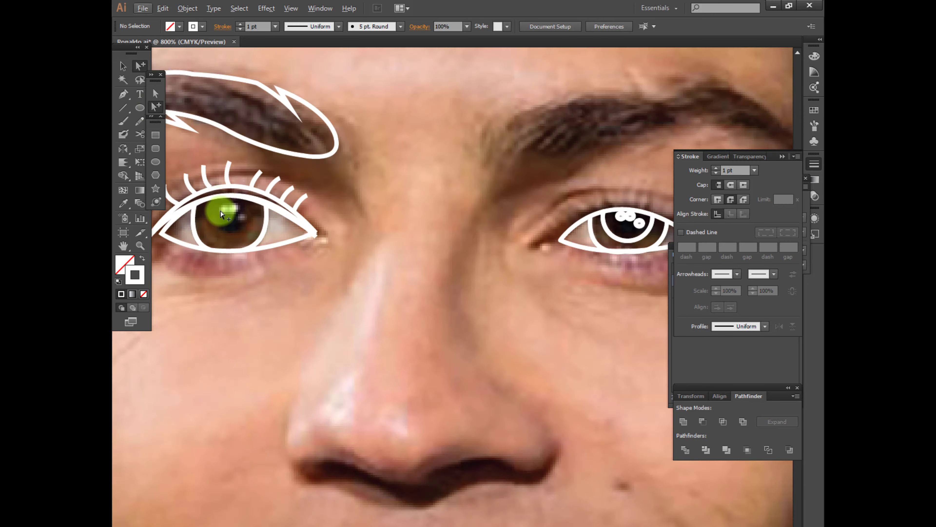
pyautogui.scroll(1, 221, 212)
# Draw a circular pupil centred in the left eye's iris and add small round highlights over it
pyautogui.press('l')
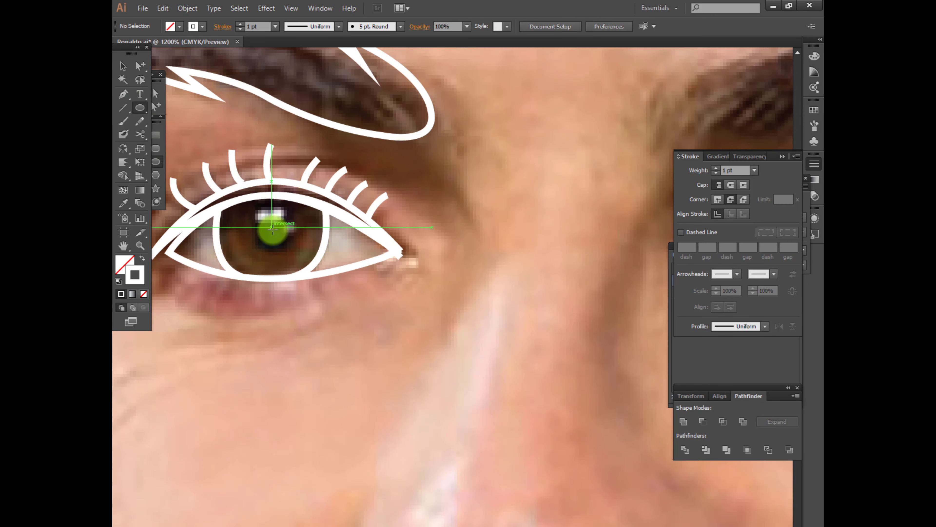
pyautogui.moveTo(271, 227); pyautogui.dragTo(298, 241)
pyautogui.keyDown('ctrl'); pyautogui.click(282, 155); pyautogui.keyUp('ctrl')
pyautogui.moveTo(261, 216); pyautogui.dragTo(284, 208)
pyautogui.scroll(1, 264, 221)
pyautogui.press('v')
pyautogui.moveTo(284, 207); pyautogui.dragTo(297, 221)
pyautogui.click(341, 329)
pyautogui.scroll(-4, 341, 329)
pyautogui.scroll(1, 466, 339)
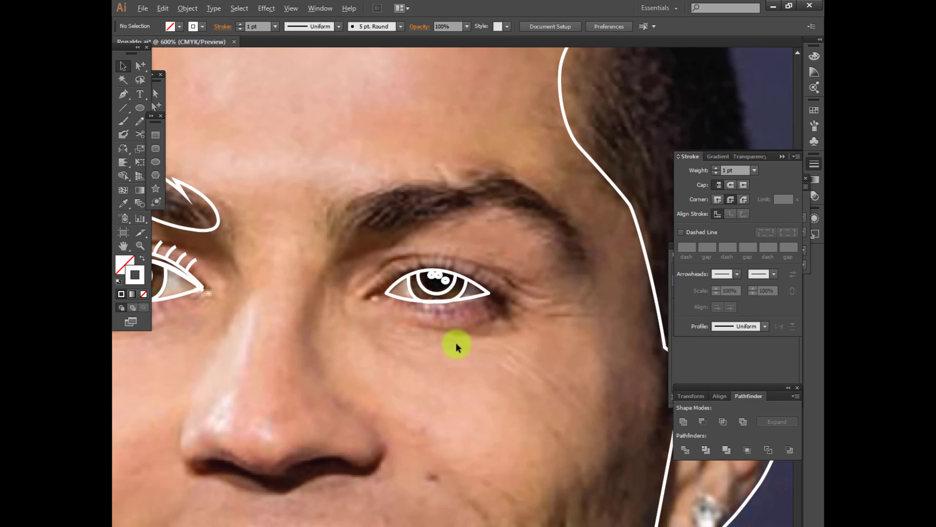
# Trace the right eyebrow as a closed shape, from its lower edge around the outer tip and back along the upper edge
pyautogui.scroll(-1, 453, 335)
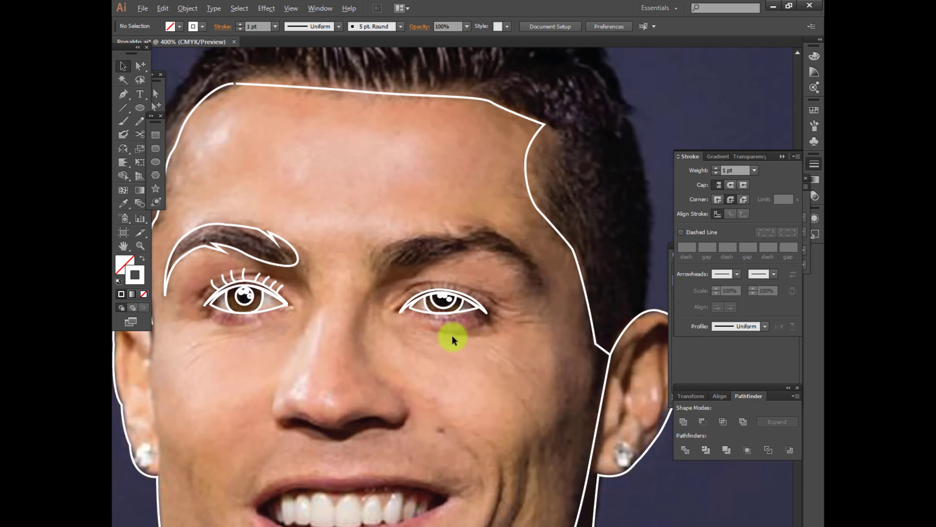
pyautogui.press('p')
pyautogui.scroll(1, 480, 271)
pyautogui.click(298, 287)
pyautogui.moveTo(439, 255); pyautogui.dragTo(476, 267)
pyautogui.moveTo(510, 309); pyautogui.dragTo(525, 346)
pyautogui.moveTo(521, 293); pyautogui.dragTo(518, 299)
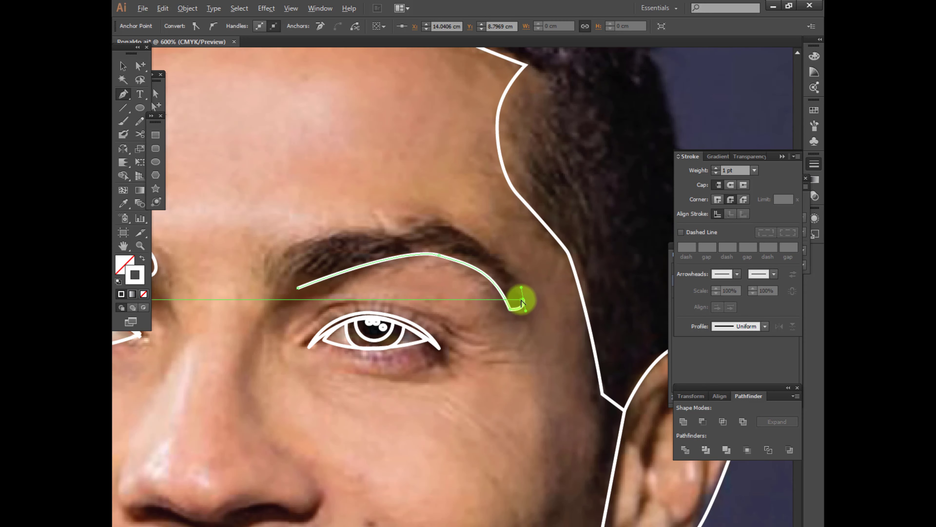
pyautogui.moveTo(275, 256)
pyautogui.mouseDown()
pyautogui.moveTo(264, 282)
pyautogui.moveTo(309, 290)
pyautogui.moveTo(284, 256)
pyautogui.mouseUp()
pyautogui.press('a')
pyautogui.press('v')
pyautogui.click(413, 367)
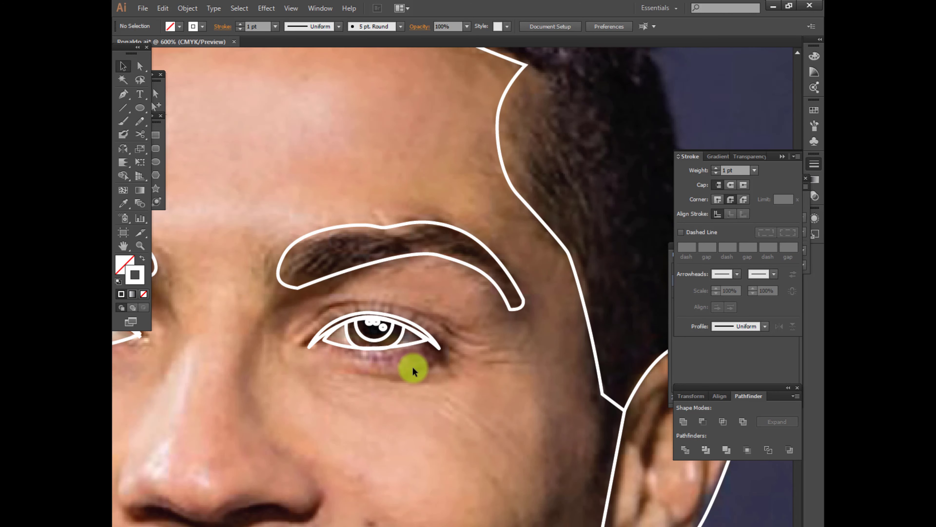
# Draw a row of short curved eyelashes along the right eye's upper lash line
pyautogui.click(329, 306)
pyautogui.moveTo(333, 320); pyautogui.dragTo(418, 325)
pyautogui.hotkey('ctrl', 'shift', 'a')
pyautogui.click(339, 300)
pyautogui.hotkey('ctrl', 'shift', 'a')
pyautogui.click(355, 293)
pyautogui.hotkey('ctrl', 'shift', 'a')
pyautogui.click(369, 293)
pyautogui.hotkey('ctrl', 'shift', 'a')
pyautogui.click(386, 294)
pyautogui.click(401, 302)
pyautogui.hotkey('ctrl', 'shift', 'a')
pyautogui.click(416, 310)
pyautogui.press('v')
pyautogui.click(472, 374)
pyautogui.scroll(-1, 441, 396)
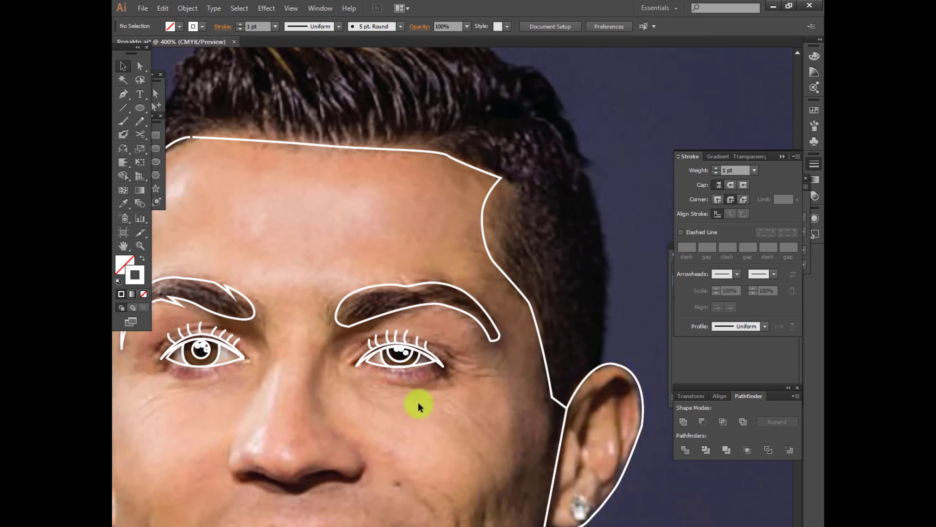
# Draw a long thin closed crescent along the crease of the left cheek beside the mouth
pyautogui.moveTo(318, 513)
pyautogui.mouseDown()
pyautogui.moveTo(428, 387)
pyautogui.moveTo(459, 316)
pyautogui.mouseUp()
pyautogui.press('p')
pyautogui.click(292, 317)
pyautogui.moveTo(316, 402); pyautogui.dragTo(335, 441)
pyautogui.moveTo(340, 447); pyautogui.dragTo(336, 449)
pyautogui.moveTo(295, 387); pyautogui.dragTo(289, 361)
pyautogui.moveTo(292, 317); pyautogui.dragTo(317, 337)
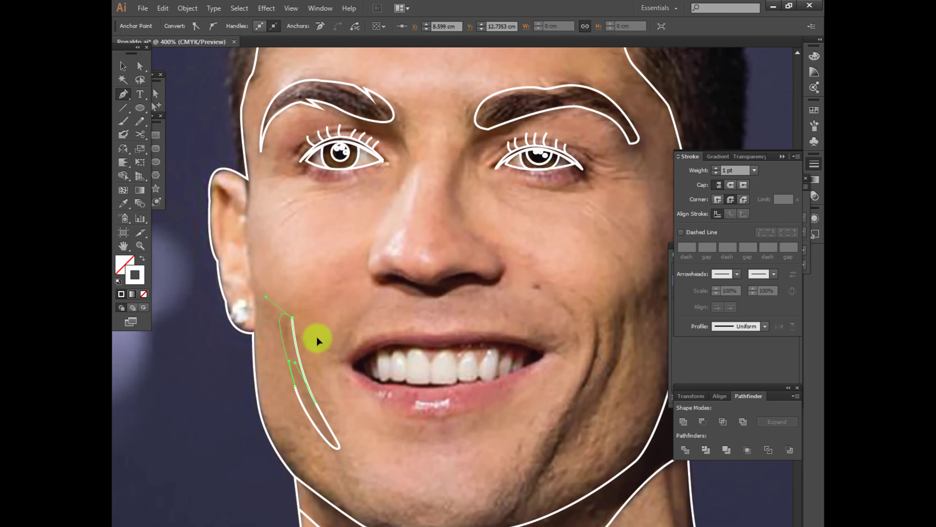
# Trace the dark nostril shadow under the nose as a closed wavy shape
pyautogui.scroll(1, 347, 307)
pyautogui.click(327, 275)
pyautogui.moveTo(325, 257); pyautogui.dragTo(339, 255)
pyautogui.moveTo(367, 263); pyautogui.dragTo(409, 275)
pyautogui.moveTo(419, 266); pyautogui.dragTo(486, 262)
pyautogui.moveTo(499, 265)
pyautogui.mouseDown()
pyautogui.moveTo(507, 260)
pyautogui.moveTo(508, 272)
pyautogui.mouseUp()
pyautogui.moveTo(497, 275); pyautogui.dragTo(486, 277)
pyautogui.moveTo(455, 275); pyautogui.dragTo(430, 287)
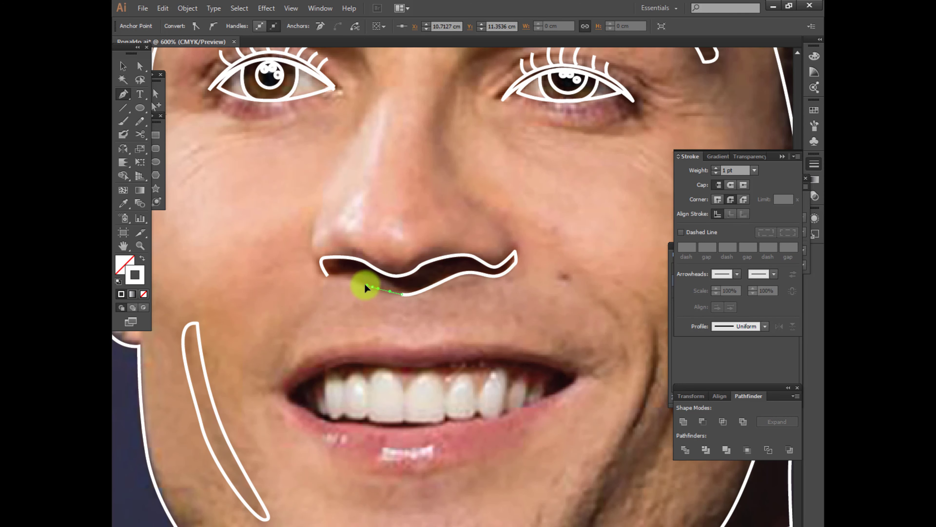
pyautogui.press('v')
pyautogui.click(420, 318)
# Draw an open line down the left side of the nose from the bridge to the nostril shadow
pyautogui.scroll(-1, 420, 318)
pyautogui.scroll(1, 421, 317)
pyautogui.press('p')
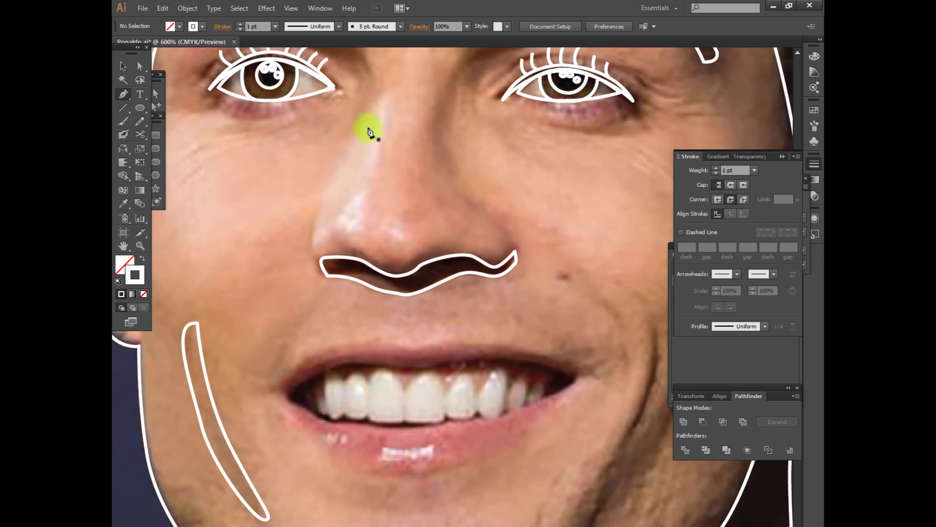
pyautogui.click(366, 116)
pyautogui.click(313, 218)
pyautogui.click(309, 265)
pyautogui.scroll(-1, 372, 253)
pyautogui.scroll(1, 502, 247)
# Draw an open curved line up the right side of the nose from the nostril shadow towards the right eyebrow
pyautogui.press('p')
pyautogui.click(450, 254)
pyautogui.moveTo(432, 222); pyautogui.dragTo(418, 212)
pyautogui.moveTo(391, 180); pyautogui.dragTo(388, 167)
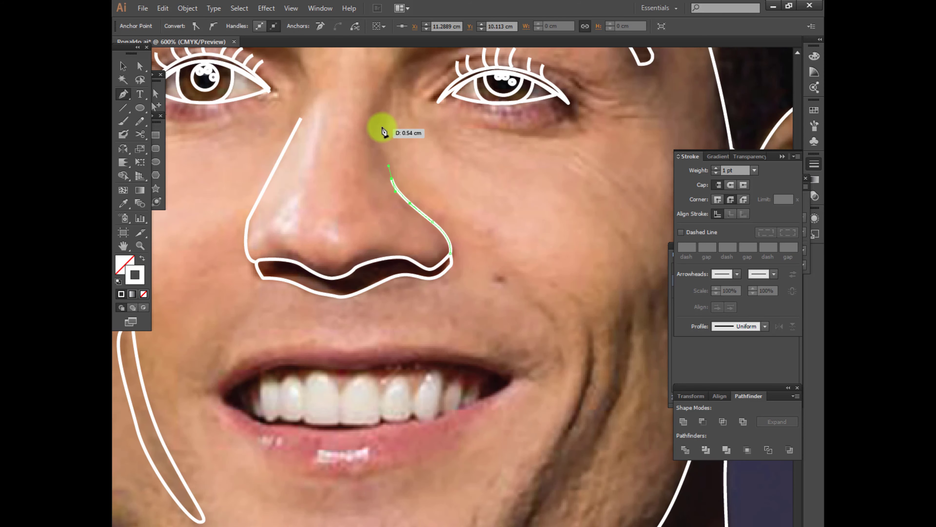
pyautogui.moveTo(381, 122); pyautogui.dragTo(387, 105)
pyautogui.moveTo(412, 150); pyautogui.dragTo(413, 151)
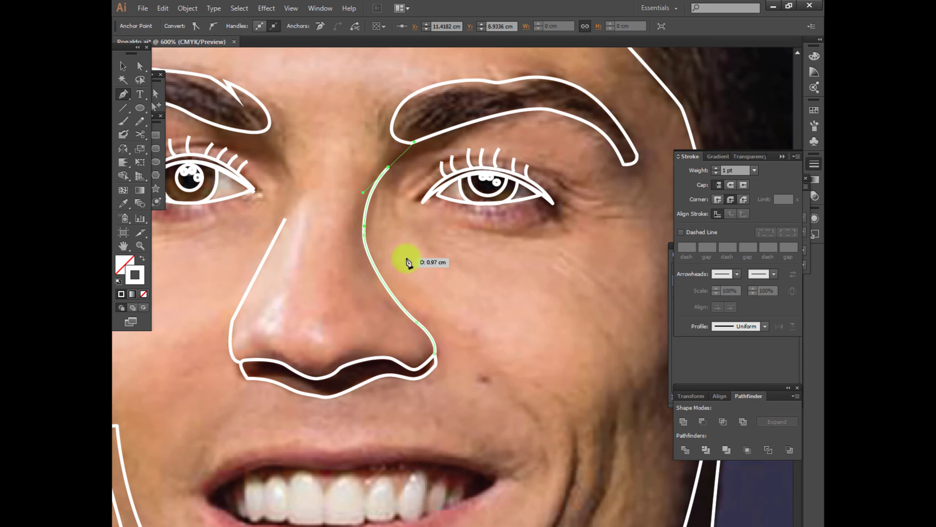
pyautogui.press('v')
pyautogui.click(409, 264)
# Draw a thin closed crescent along the inner smile fold on the right cheek
pyautogui.scroll(-1, 459, 316)
pyautogui.press('p')
pyautogui.click(507, 262)
pyautogui.moveTo(470, 366)
pyautogui.mouseDown()
pyautogui.moveTo(449, 251)
pyautogui.moveTo(457, 407)
pyautogui.mouseUp()
pyautogui.moveTo(508, 262); pyautogui.dragTo(476, 222)
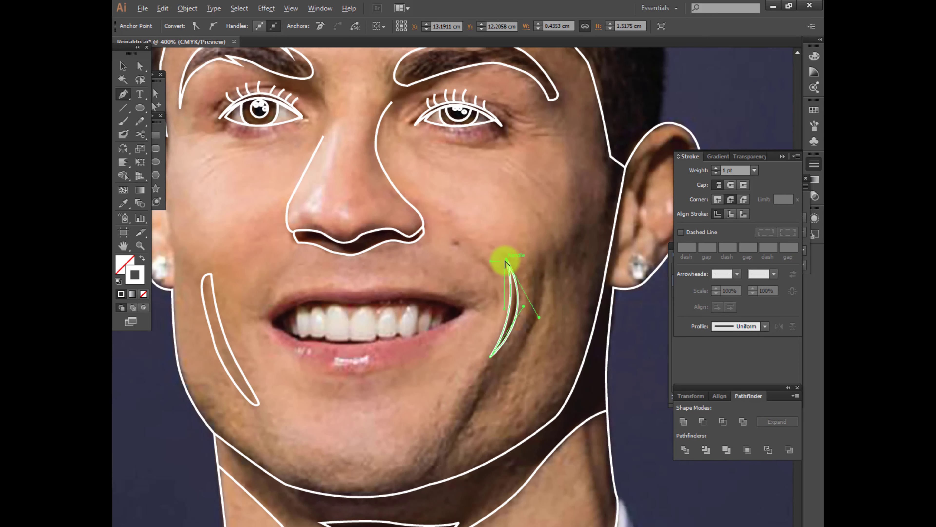
pyautogui.press('v')
pyautogui.click(537, 268)
# Trace the outer smile fold on the right cheek as a long closed shape running down towards the chin
pyautogui.press('p')
pyautogui.click(540, 255)
pyautogui.moveTo(536, 276); pyautogui.dragTo(520, 339)
pyautogui.moveTo(486, 365); pyautogui.dragTo(481, 373)
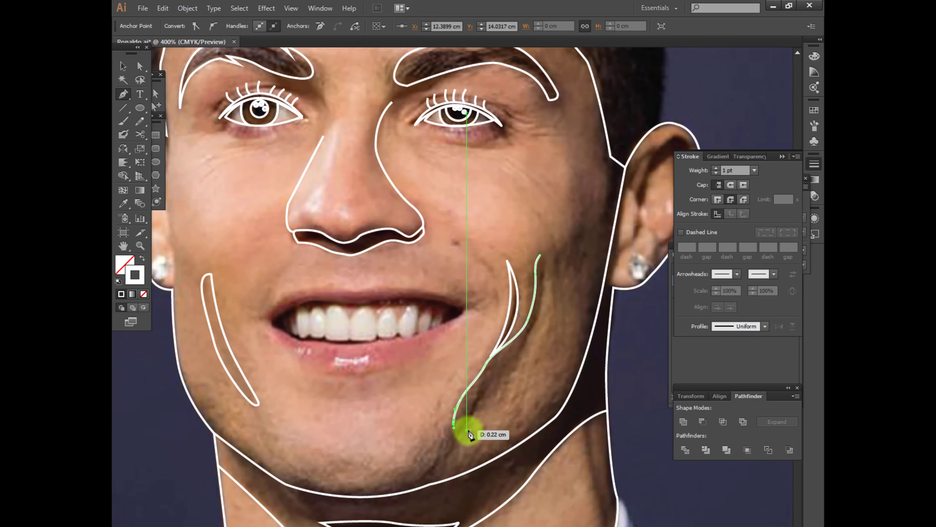
pyautogui.moveTo(527, 348); pyautogui.dragTo(545, 315)
pyautogui.moveTo(539, 255); pyautogui.dragTo(517, 241)
pyautogui.keyDown('ctrl'); pyautogui.click(503, 292); pyautogui.keyUp('ctrl')
# Trace the jaw shadow as a closed shape from the left ear past the cheek crease, across the chin and back along the jawline
pyautogui.moveTo(363, 380); pyautogui.dragTo(462, 410)
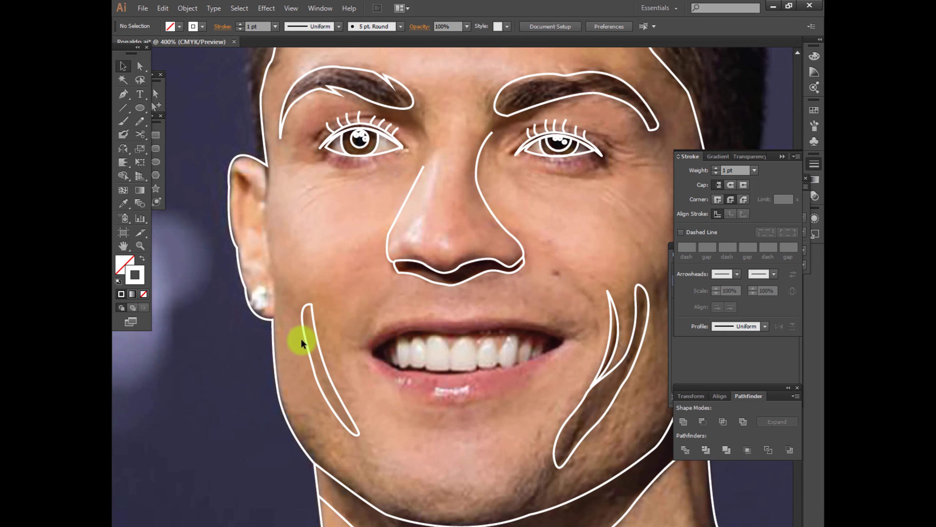
pyautogui.click(270, 271)
pyautogui.moveTo(302, 310); pyautogui.dragTo(308, 332)
pyautogui.moveTo(330, 404); pyautogui.dragTo(338, 416)
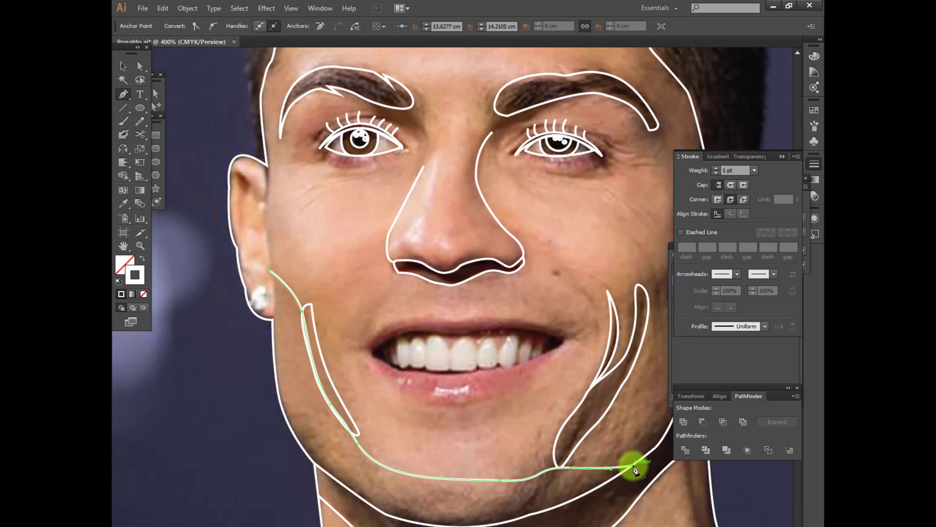
pyautogui.click(270, 271)
pyautogui.hotkey('ctrl', 'z')
pyautogui.click(270, 271)
pyautogui.click(274, 340)
pyautogui.press('v')
pyautogui.click(416, 387)
# Trace the upper lip as a closed shape from one mouth corner to the other and back along the edge above the teeth
pyautogui.moveTo(417, 387); pyautogui.dragTo(339, 400)
pyautogui.scroll(1, 339, 399)
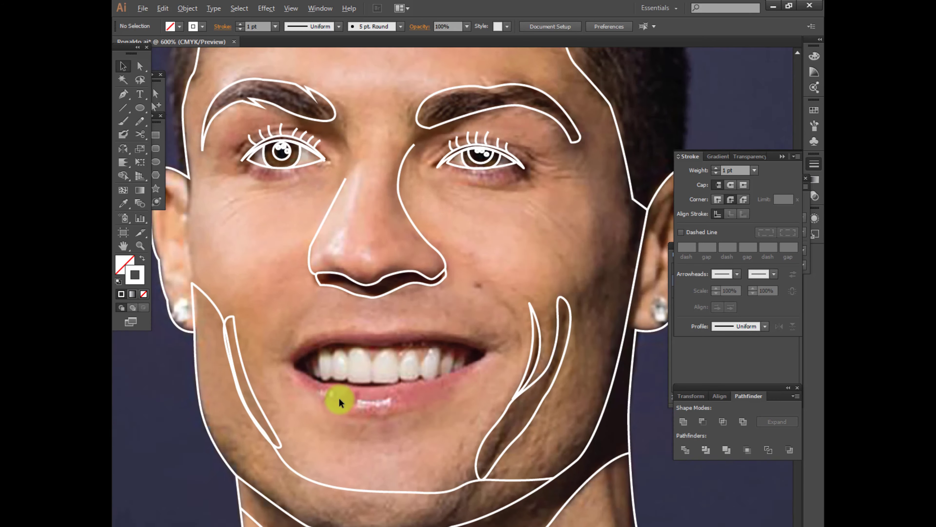
pyautogui.scroll(1, 339, 402)
pyautogui.press('p')
pyautogui.click(236, 317)
pyautogui.moveTo(375, 263); pyautogui.dragTo(433, 271)
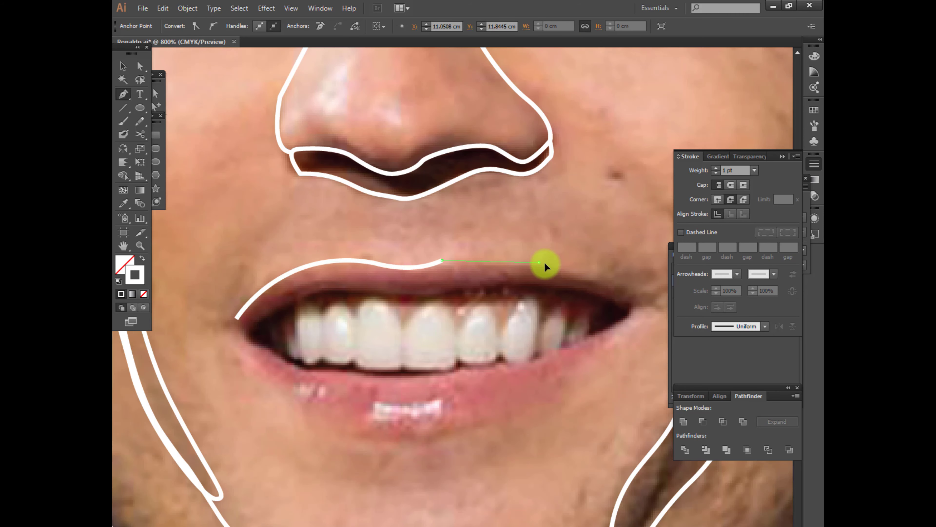
pyautogui.moveTo(539, 262); pyautogui.dragTo(597, 275)
pyautogui.click(634, 303)
pyautogui.moveTo(520, 287); pyautogui.dragTo(438, 296)
pyautogui.moveTo(393, 295); pyautogui.dragTo(372, 291)
pyautogui.moveTo(323, 295); pyautogui.dragTo(222, 302)
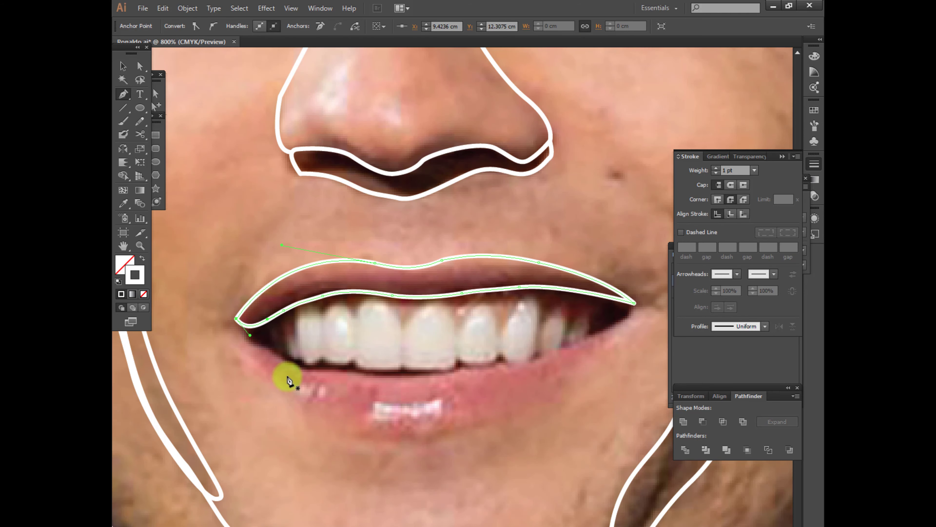
# Outline the dark gaps beside the teeth at both mouth corners as small closed triangular shapes
pyautogui.click(292, 301)
pyautogui.click(294, 368)
pyautogui.click(242, 335)
pyautogui.click(292, 301)
pyautogui.moveTo(346, 390); pyautogui.dragTo(239, 379)
pyautogui.click(481, 282)
pyautogui.click(481, 329)
pyautogui.moveTo(527, 293); pyautogui.dragTo(526, 281)
pyautogui.click(481, 283)
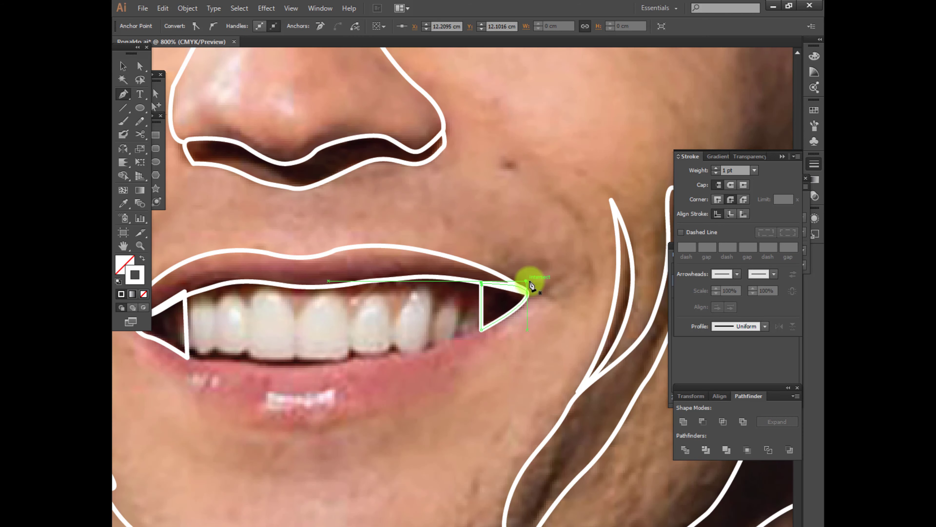
pyautogui.keyDown('ctrl'); pyautogui.click(553, 324); pyautogui.keyUp('ctrl')
# Trace the lower lip as a closed shape along the lower edge of the teeth and back around the lip's bottom contour
pyautogui.moveTo(418, 412); pyautogui.dragTo(494, 406)
pyautogui.click(217, 324)
pyautogui.moveTo(326, 358); pyautogui.dragTo(468, 349)
pyautogui.moveTo(531, 332); pyautogui.dragTo(543, 328)
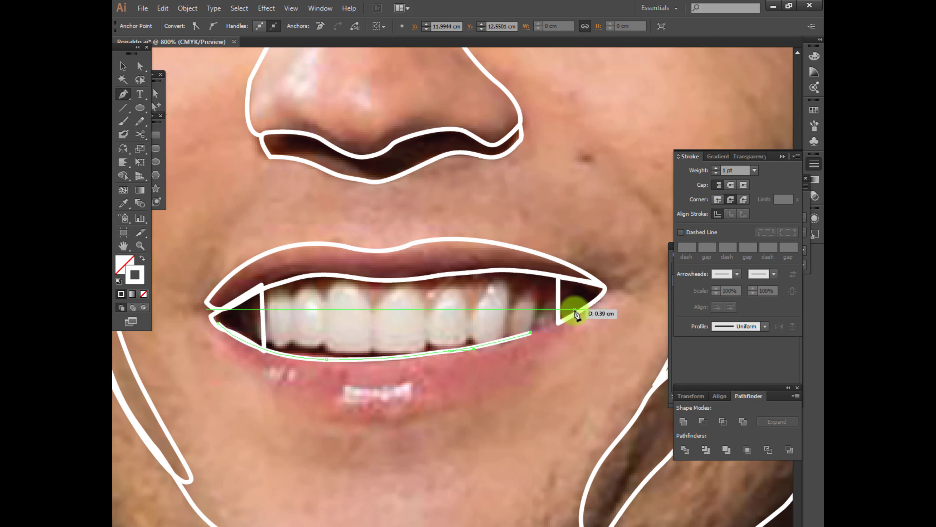
pyautogui.click(576, 313)
pyautogui.moveTo(476, 396); pyautogui.dragTo(441, 411)
pyautogui.moveTo(324, 418); pyautogui.dragTo(276, 403)
pyautogui.moveTo(242, 369); pyautogui.dragTo(220, 349)
pyautogui.click(217, 324)
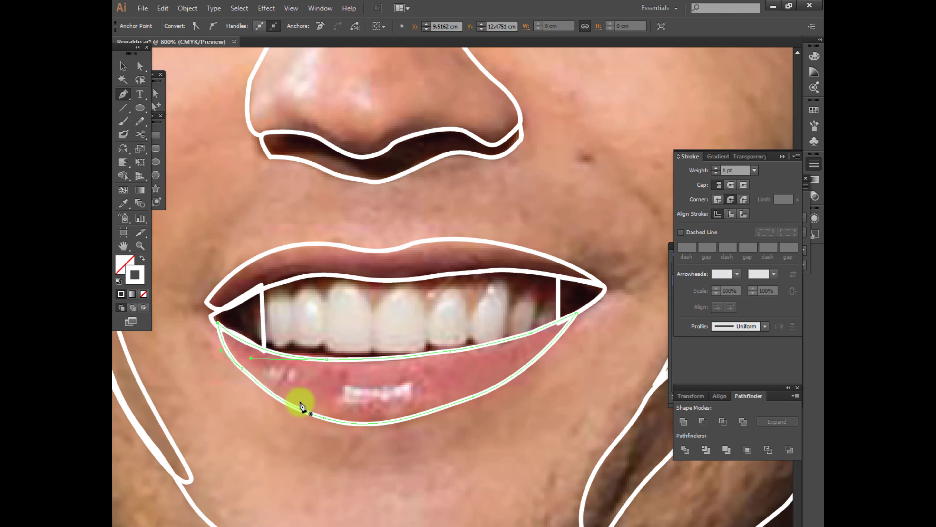
# Refine the bottom curve of the lower lip outline by adjusting its anchor points and curvature
pyautogui.press('a')
pyautogui.click(351, 428)
pyautogui.click(242, 368)
pyautogui.click(325, 418)
pyautogui.moveTo(263, 386); pyautogui.dragTo(284, 408)
pyautogui.moveTo(410, 419); pyautogui.dragTo(414, 424)
pyautogui.click(485, 440)
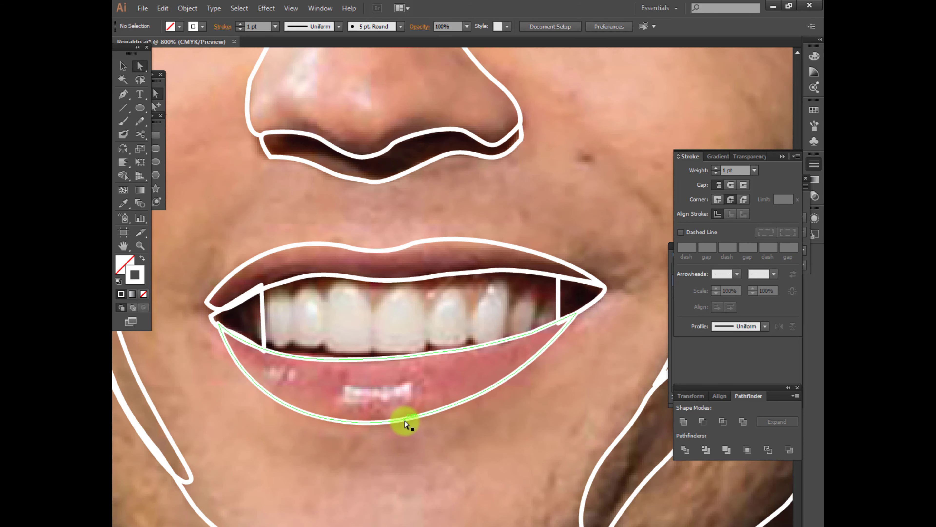
# Outline the two glossy highlights on the lower lip as small rounded closed shapes
pyautogui.press('p')
pyautogui.click(338, 402)
pyautogui.moveTo(352, 384); pyautogui.dragTo(375, 386)
pyautogui.moveTo(408, 380); pyautogui.dragTo(396, 407)
pyautogui.click(261, 367)
pyautogui.moveTo(298, 367); pyautogui.dragTo(309, 377)
pyautogui.moveTo(290, 384); pyautogui.dragTo(283, 388)
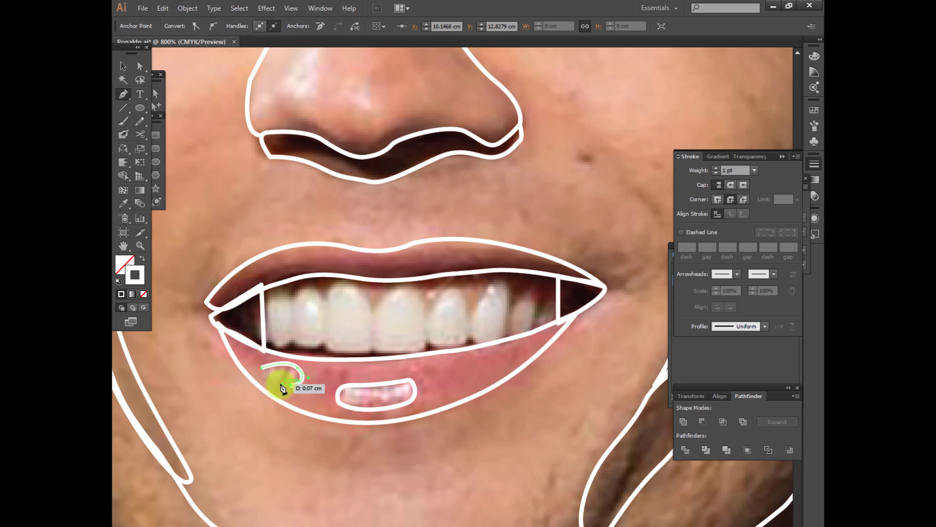
pyautogui.click(354, 448)
# Trace the scalloped gum line along the tops of the upper teeth between the two mouth-corner gaps
pyautogui.press('p')
pyautogui.click(278, 285)
pyautogui.click(293, 300)
pyautogui.moveTo(293, 300); pyautogui.dragTo(334, 323)
pyautogui.click(321, 296)
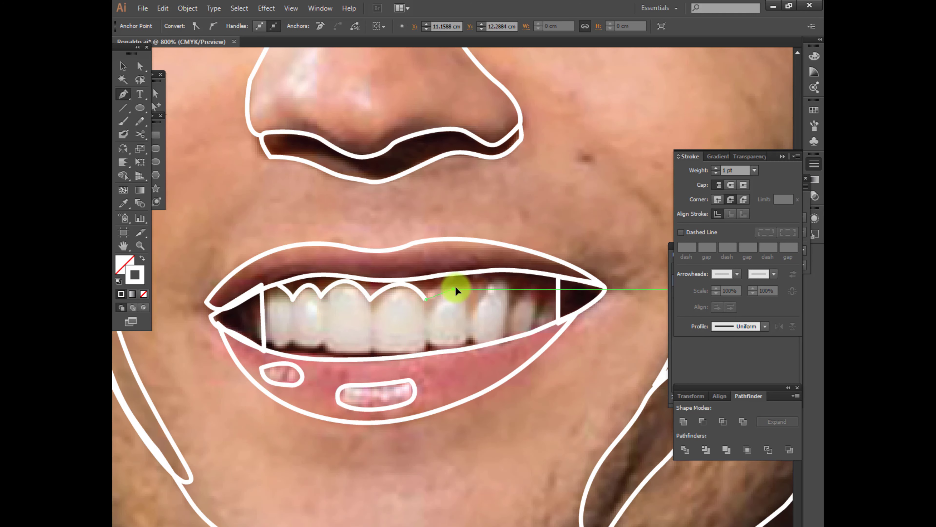
pyautogui.moveTo(535, 297); pyautogui.dragTo(568, 321)
pyautogui.click(536, 297)
pyautogui.press('a')
pyautogui.click(212, 344)
# Draw freehand closed highlights on the upper left temple and across the middle of the forehead
pyautogui.scroll(-2, 212, 344)
pyautogui.scroll(-2, 212, 344)
pyautogui.scroll(2, 324, 332)
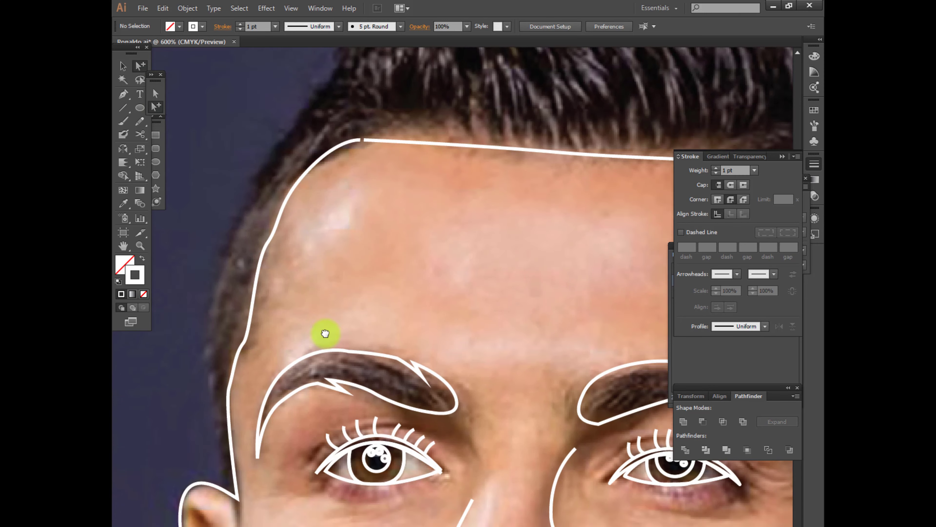
pyautogui.moveTo(324, 333); pyautogui.dragTo(332, 349)
pyautogui.press('n')
pyautogui.moveTo(299, 249); pyautogui.dragTo(300, 250)
pyautogui.scroll(-2, 438, 311)
pyautogui.moveTo(439, 311); pyautogui.dragTo(273, 275)
pyautogui.moveTo(269, 271); pyautogui.dragTo(346, 233)
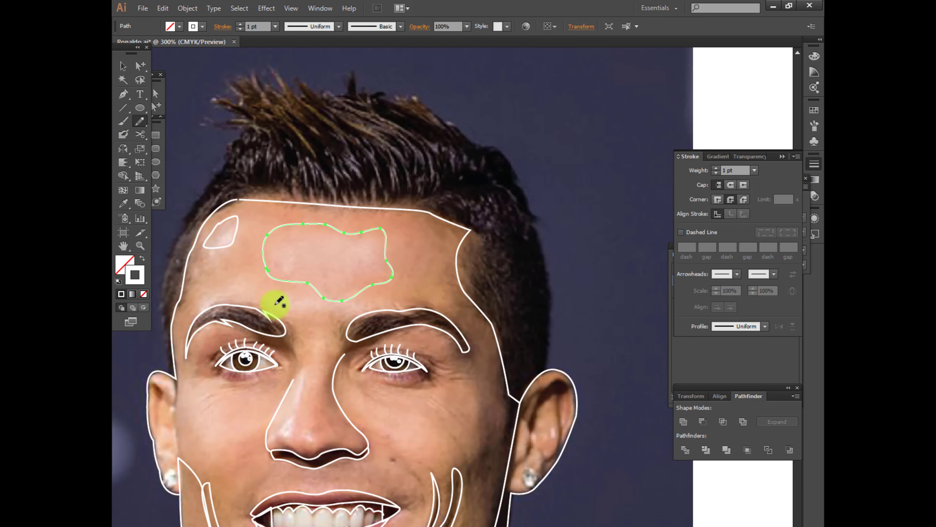
# Draw freehand closed highlights above the brows, down the left side of the nose and on the left cheek
pyautogui.moveTo(303, 372); pyautogui.dragTo(317, 316)
pyautogui.moveTo(316, 316); pyautogui.dragTo(302, 363)
pyautogui.moveTo(324, 317); pyautogui.dragTo(316, 314)
pyautogui.scroll(-2, 207, 314)
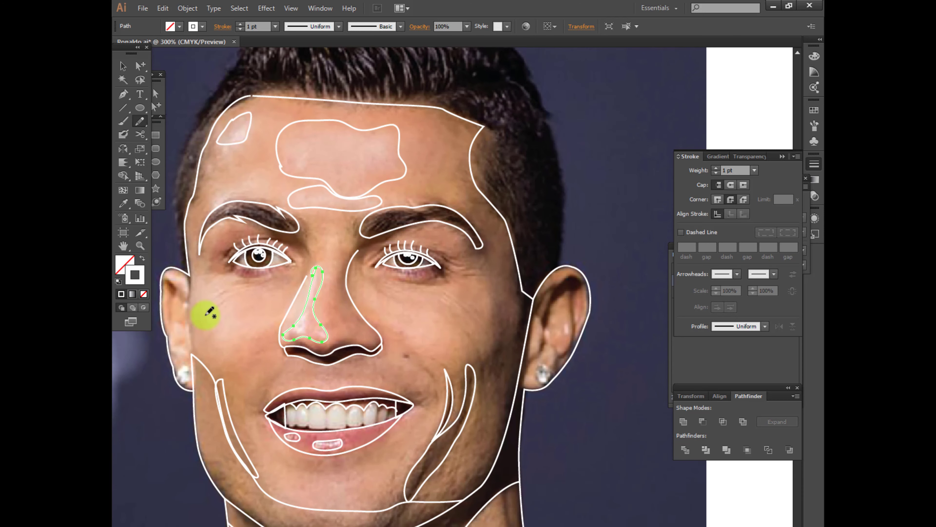
pyautogui.scroll(-2, 321, 390)
pyautogui.hscroll(1, 321, 391)
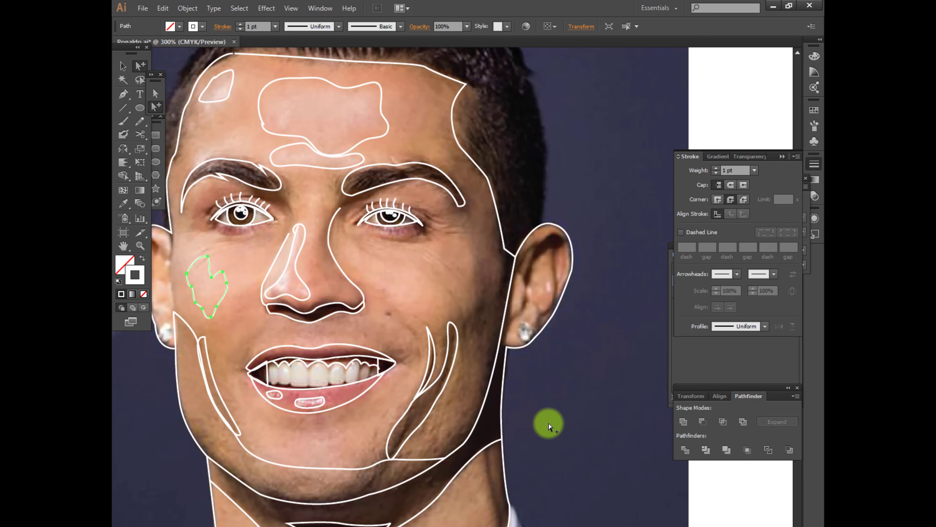
# Draw a freehand closed shadow shape beneath each eye along the lower lid
pyautogui.hotkey('ctrl', '+')
pyautogui.hotkey('ctrl', '+')
pyautogui.moveTo(392, 244); pyautogui.dragTo(316, 281)
pyautogui.moveTo(287, 243); pyautogui.dragTo(294, 242)
pyautogui.hscroll(8, 474, 328)
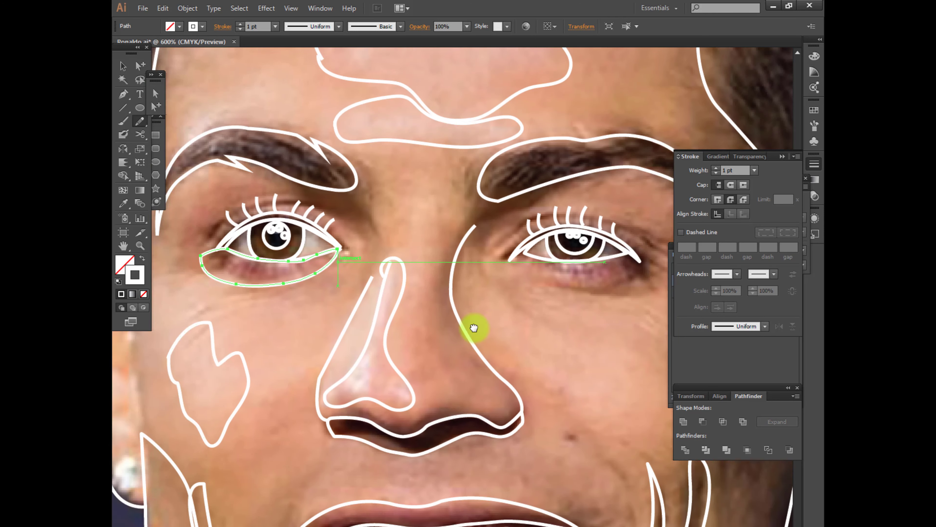
pyautogui.moveTo(543, 260); pyautogui.dragTo(408, 259)
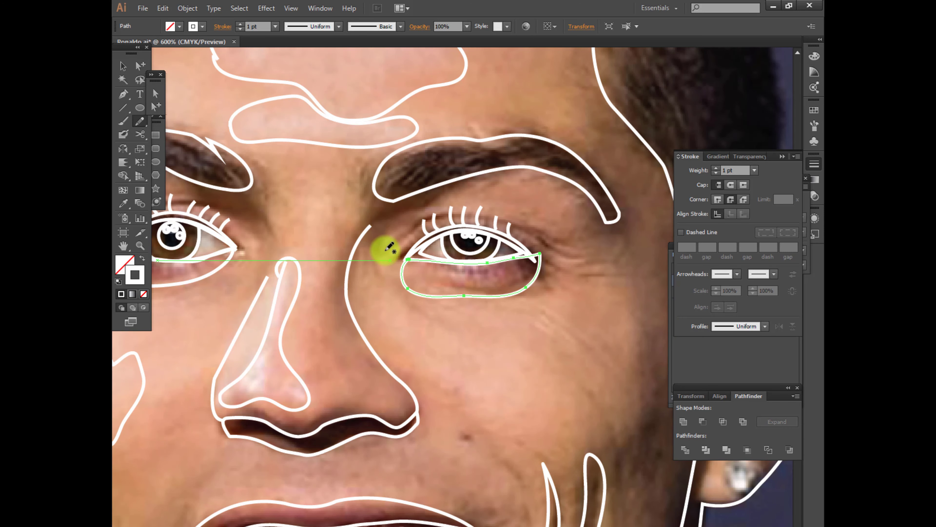
# Draw a freehand closed eyelid crease shape above each eye, crossing the upper lashes
pyautogui.moveTo(567, 252); pyautogui.dragTo(570, 254)
pyautogui.hscroll(-10, 407, 303)
pyautogui.moveTo(291, 255)
pyautogui.mouseDown()
pyautogui.moveTo(349, 213)
pyautogui.moveTo(290, 255)
pyautogui.mouseUp()
pyautogui.hscroll(12, 309, 271)
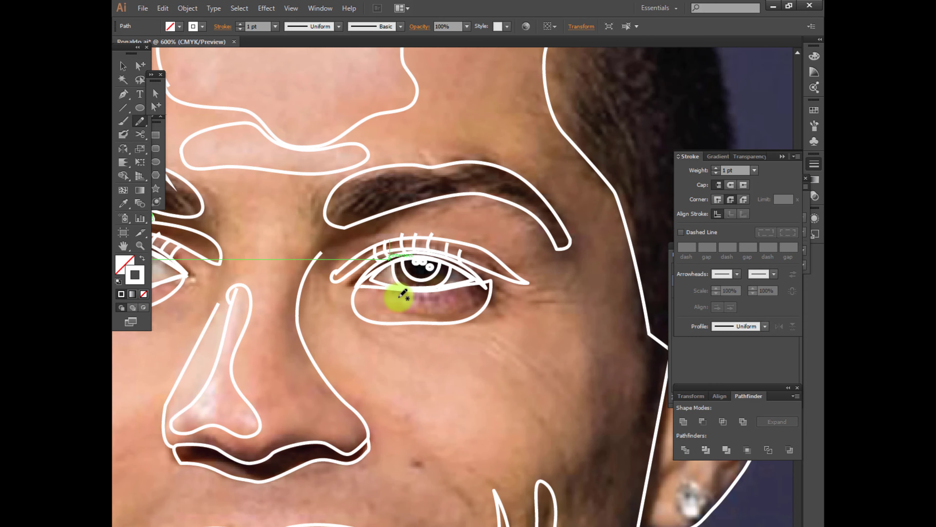
# Add a smaller shadow under the right eye and outline the shadow down the right side of the face from the hairline
pyautogui.moveTo(430, 290); pyautogui.dragTo(399, 292)
pyautogui.hotkey('ctrl', 'shift', 'a')
pyautogui.moveTo(435, 361)
pyautogui.mouseDown()
pyautogui.moveTo(359, 318)
pyautogui.moveTo(284, 312)
pyautogui.mouseUp()
pyautogui.moveTo(437, 161); pyautogui.dragTo(481, 306)
pyautogui.moveTo(354, 62)
pyautogui.mouseDown()
pyautogui.moveTo(449, 314)
pyautogui.moveTo(482, 494)
pyautogui.mouseUp()
pyautogui.moveTo(460, 483); pyautogui.dragTo(425, 245)
pyautogui.moveTo(444, 257)
pyautogui.mouseDown()
pyautogui.moveTo(416, 414)
pyautogui.moveTo(683, 406)
pyautogui.mouseUp()
# Outline the inner shadow of the left ear and a narrow shadow strip along the face edge beside it
pyautogui.moveTo(260, 457)
pyautogui.mouseDown()
pyautogui.moveTo(501, 439)
pyautogui.moveTo(505, 516)
pyautogui.mouseUp()
pyautogui.moveTo(310, 310)
pyautogui.mouseDown()
pyautogui.moveTo(328, 236)
pyautogui.moveTo(311, 318)
pyautogui.mouseUp()
pyautogui.moveTo(365, 355); pyautogui.dragTo(352, 210)
pyautogui.press('v')
pyautogui.click(489, 371)
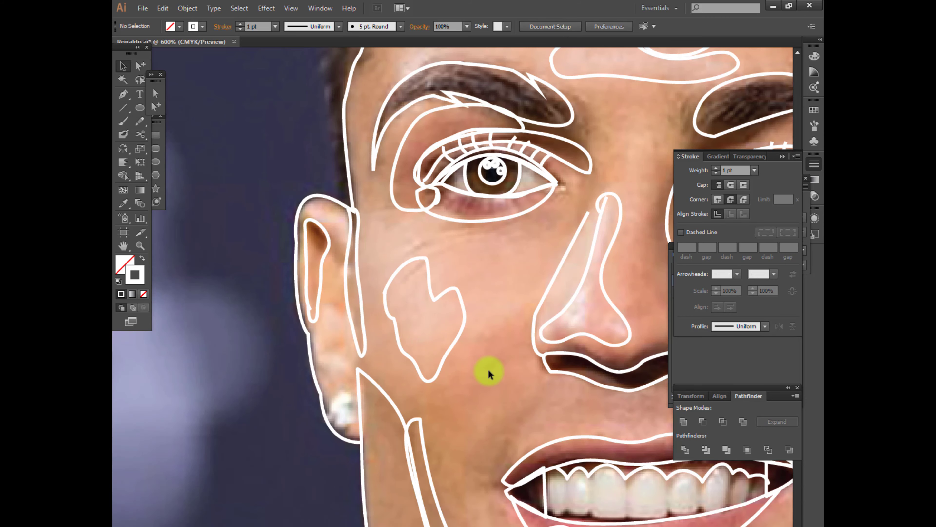
# Draw a freehand shadow shape around the Adam's apple on the neck
pyautogui.moveTo(517, 271); pyautogui.dragTo(396, 434)
pyautogui.moveTo(502, 340)
pyautogui.mouseDown()
pyautogui.moveTo(488, 330)
pyautogui.moveTo(408, 139)
pyautogui.mouseUp()
pyautogui.scroll(-2, 408, 138)
pyautogui.scroll(1, 433, 432)
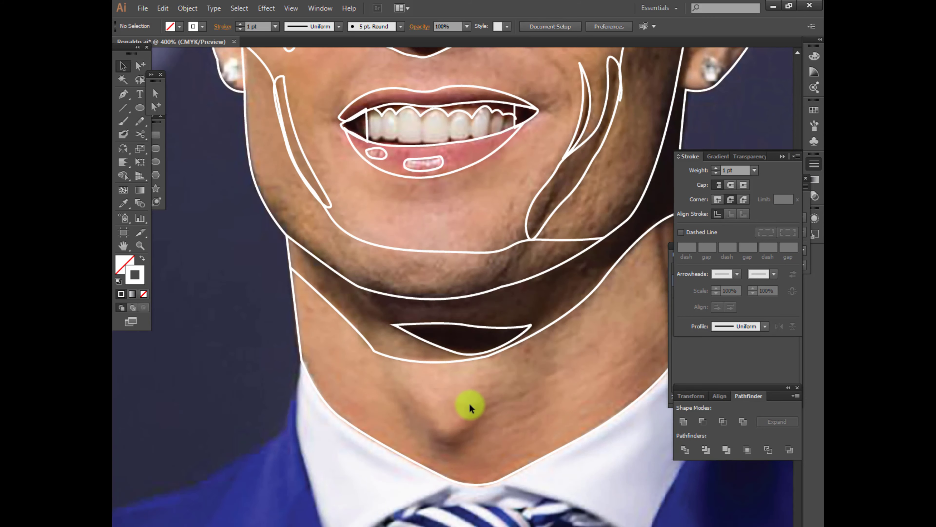
pyautogui.moveTo(455, 418); pyautogui.dragTo(385, 391)
pyautogui.keyDown('ctrl'); pyautogui.click(560, 403); pyautogui.keyUp('ctrl')
pyautogui.scroll(5, 559, 403)
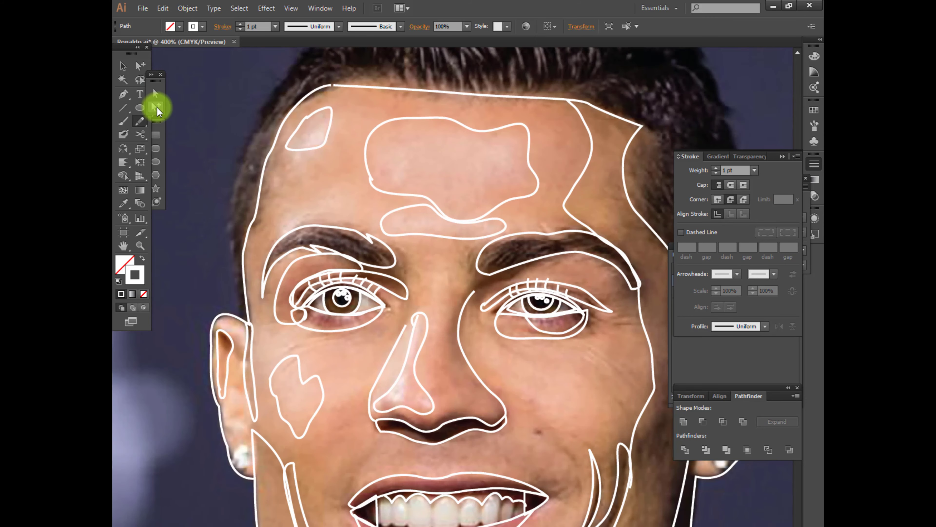
# Fill the forehead, cheek and nose highlight shapes with the light pink palette colour
pyautogui.click(156, 107)
pyautogui.scroll(-4, 439, 247)
pyautogui.scroll(1, 427, 271)
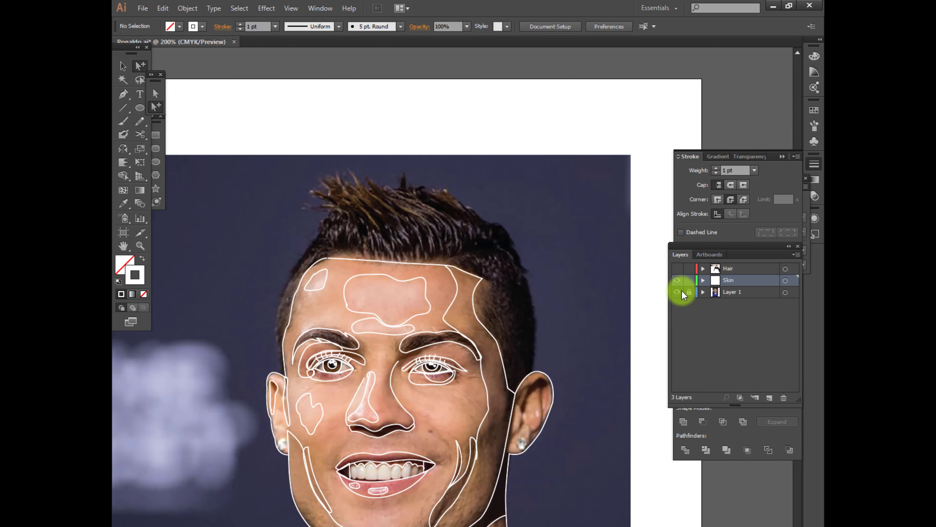
pyautogui.scroll(1, 535, 109)
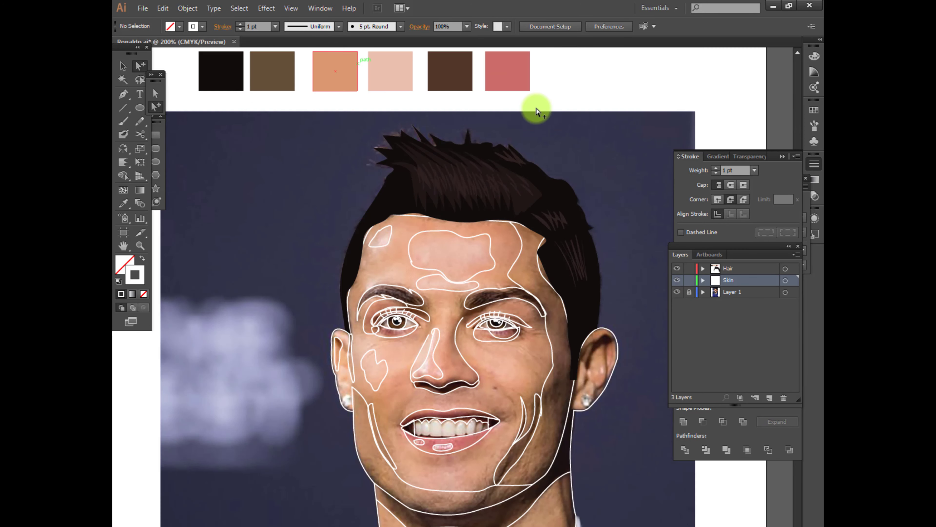
pyautogui.scroll(1, 535, 109)
pyautogui.keyDown('ctrl'); pyautogui.click(413, 266); pyautogui.keyUp('ctrl')
pyautogui.click(395, 106)
pyautogui.keyDown('ctrl'); pyautogui.click(422, 303); pyautogui.keyUp('ctrl')
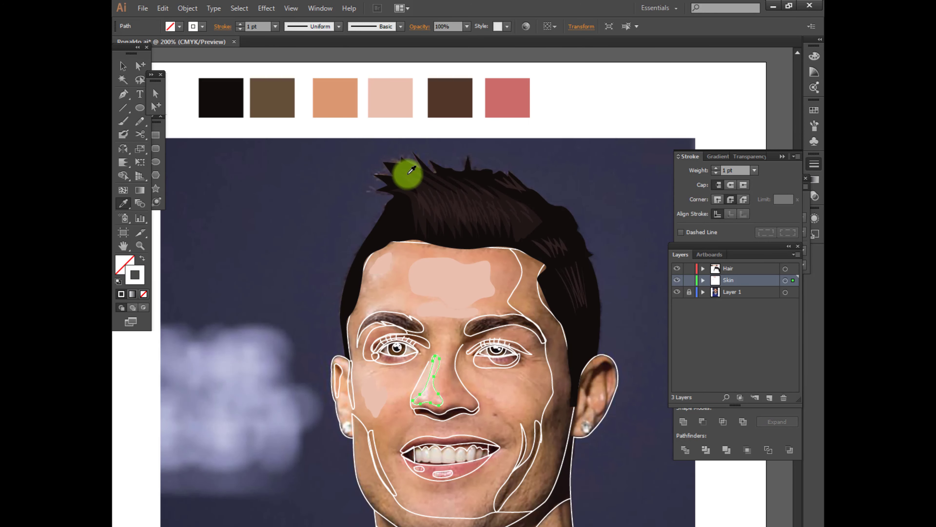
pyautogui.click(397, 109)
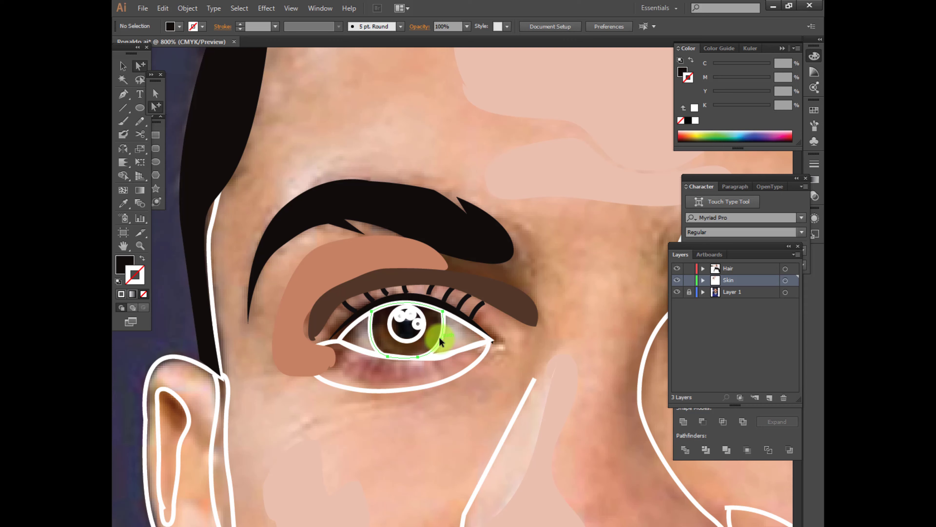
# Try to split the left eye's iris with a freehand line across its upper part using Pathfinder Divide
pyautogui.click(440, 338)
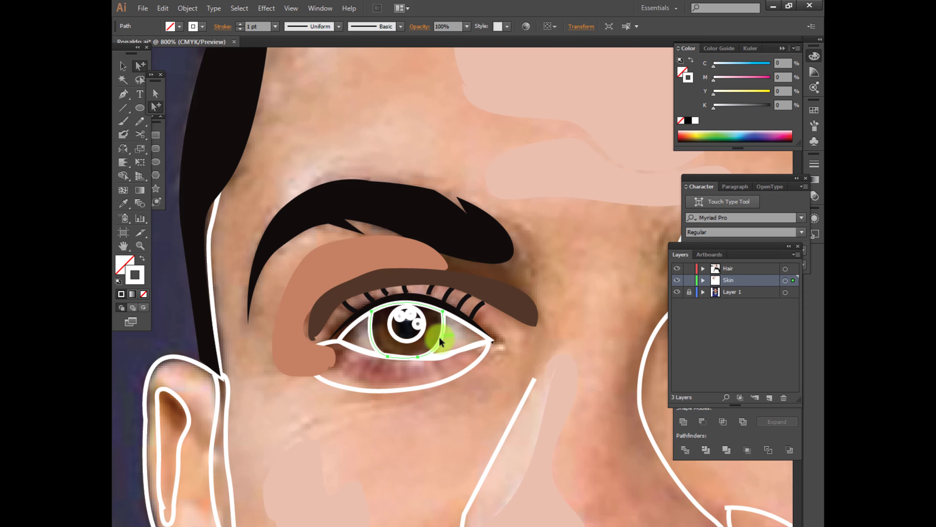
pyautogui.click(457, 408)
pyautogui.scroll(1, 438, 408)
pyautogui.press('n')
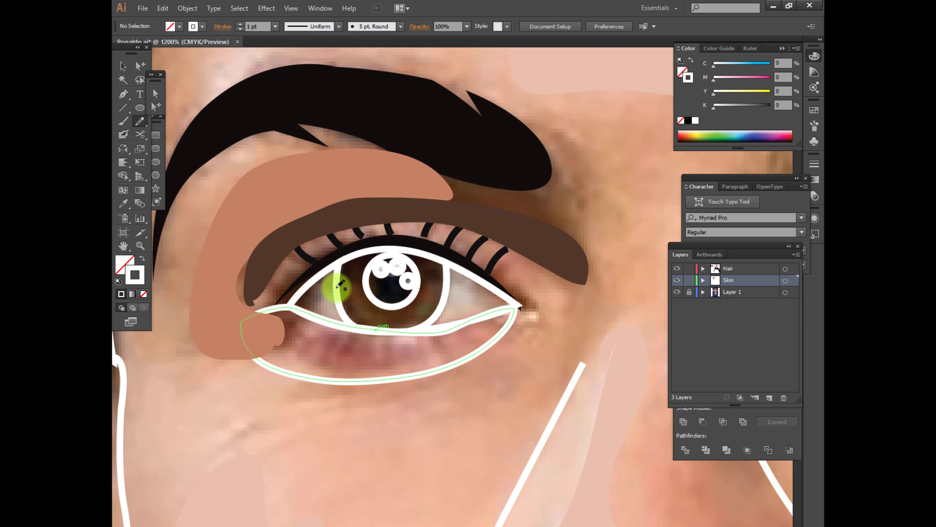
pyautogui.moveTo(448, 287); pyautogui.dragTo(446, 288)
pyautogui.click(140, 66)
pyautogui.keyDown('shift'); pyautogui.click(447, 276); pyautogui.keyUp('shift')
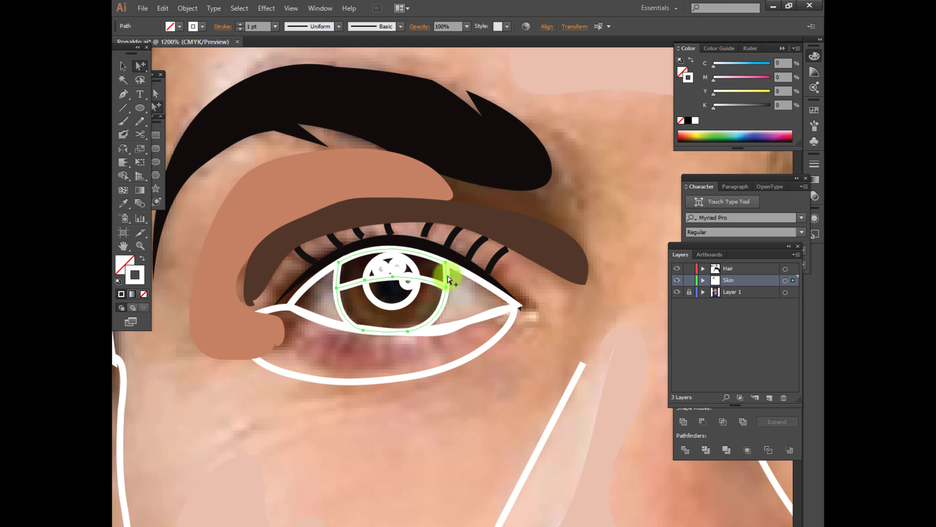
pyautogui.click(686, 449)
pyautogui.click(466, 277)
pyautogui.click(446, 272)
# Try to colour the iris with a tone sampled from the photo, and undo the sampling and the iris split
pyautogui.press('i')
pyautogui.click(429, 268)
pyautogui.hotkey('ctrl', 'z')
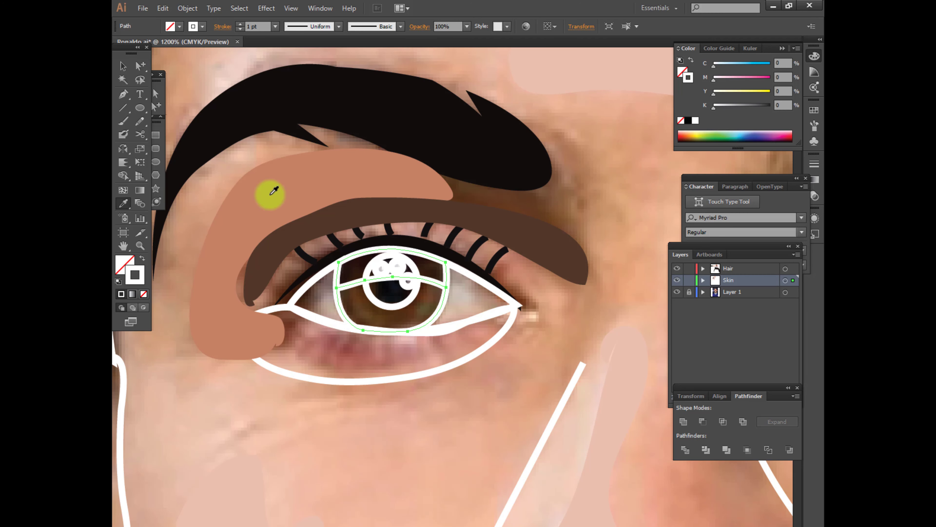
pyautogui.press('i')
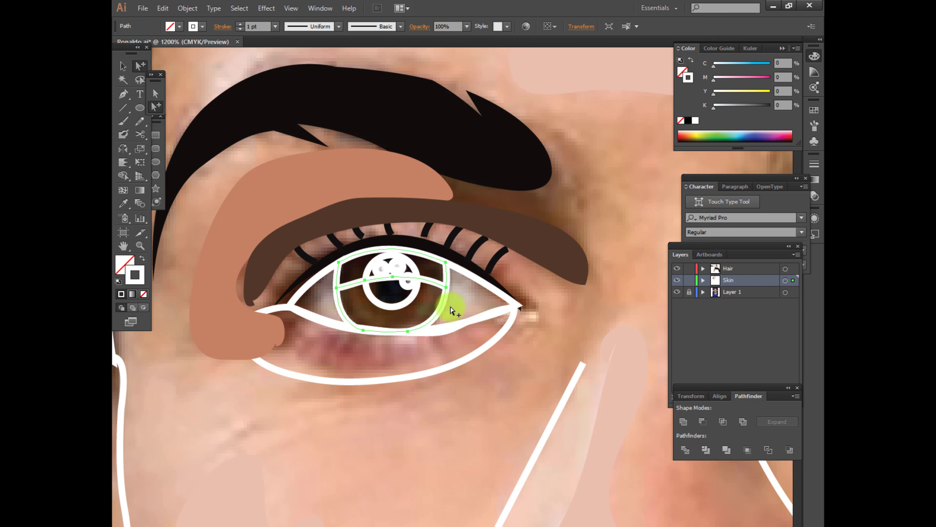
pyautogui.click(432, 294)
pyautogui.hotkey('ctrl', 'z')
pyautogui.press('a')
pyautogui.click(465, 295)
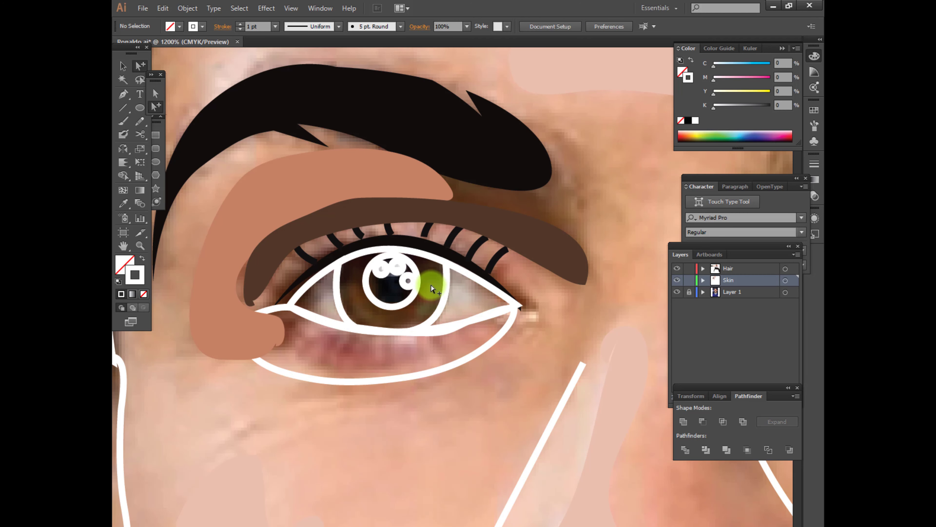
# Try to fill the whole left iris with a brown sampled from the photo, and undo the fill
pyautogui.click(342, 297)
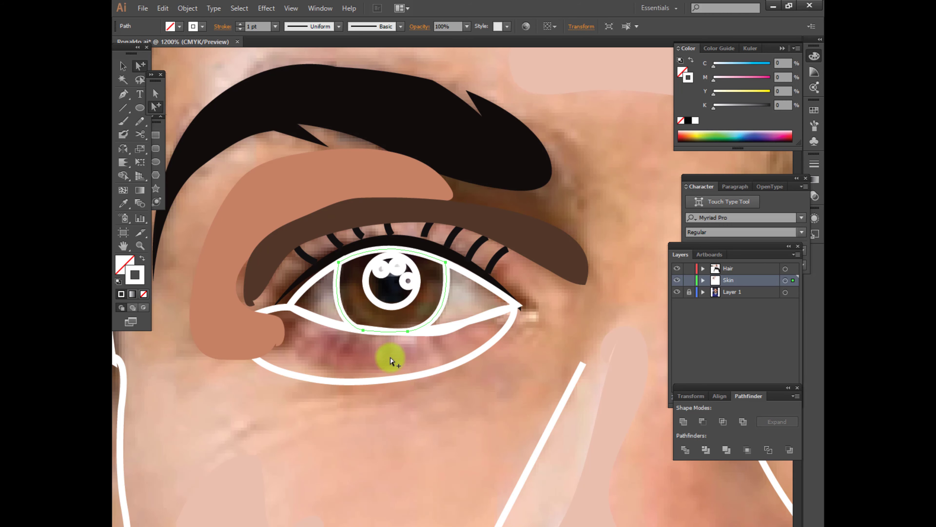
pyautogui.press('i')
pyautogui.click(366, 311)
pyautogui.hotkey('ctrl', 'z')
pyautogui.press('a')
pyautogui.click(390, 368)
# Draw a closed freehand shadow over the top of the left iris, filled with sampled dark brown and sent to the back
pyautogui.press('n')
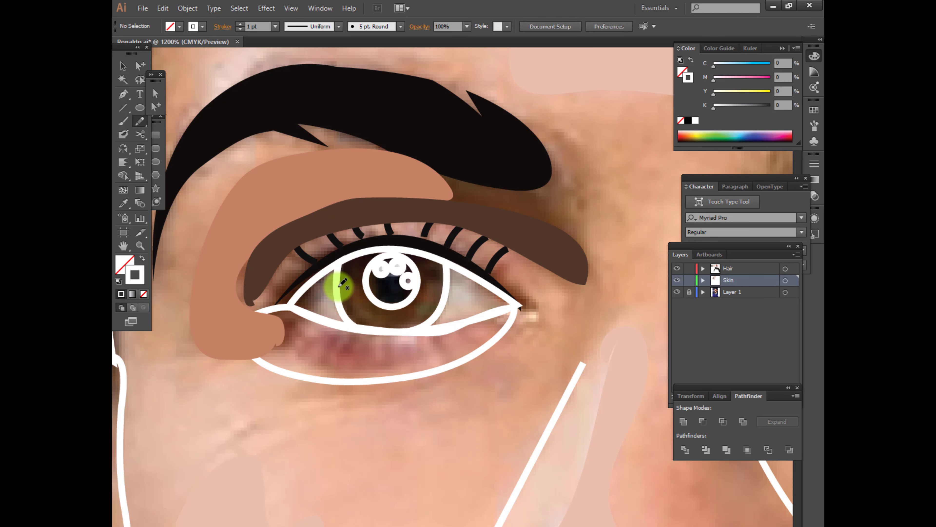
pyautogui.moveTo(336, 287); pyautogui.dragTo(335, 288)
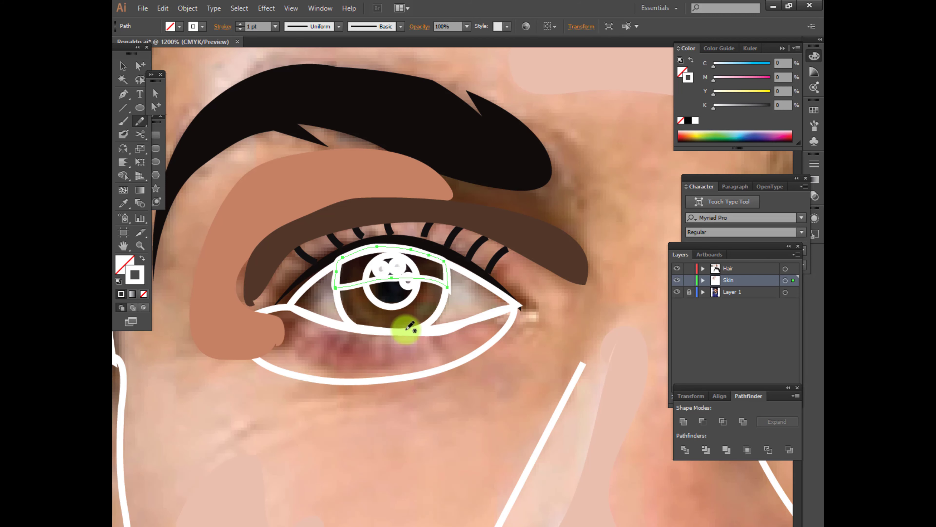
pyautogui.press('i')
pyautogui.click(435, 265)
pyautogui.hotkey('ctrl', 'shift', '[')
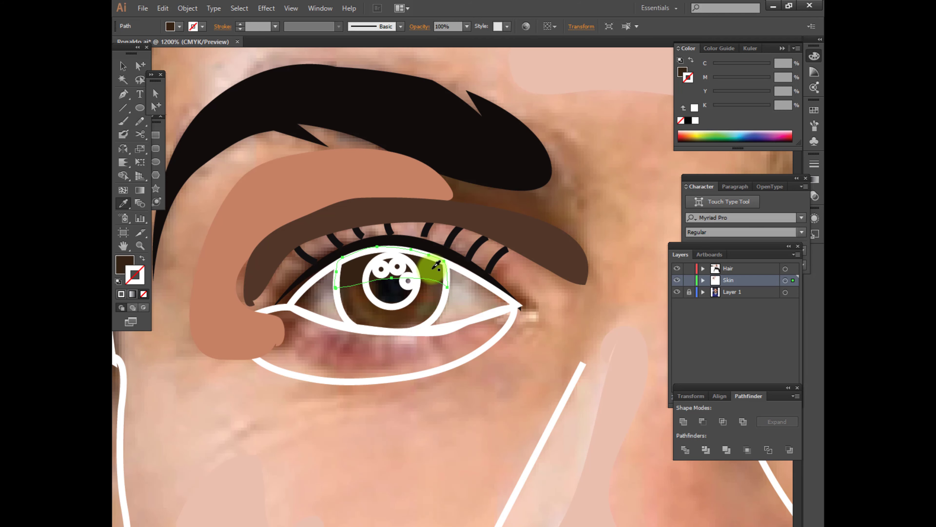
# Fill the left eye's pupil circle with the near-black sampled from the photo's pupil
pyautogui.press('v')
pyautogui.click(404, 305)
pyautogui.press('i')
pyautogui.click(398, 301)
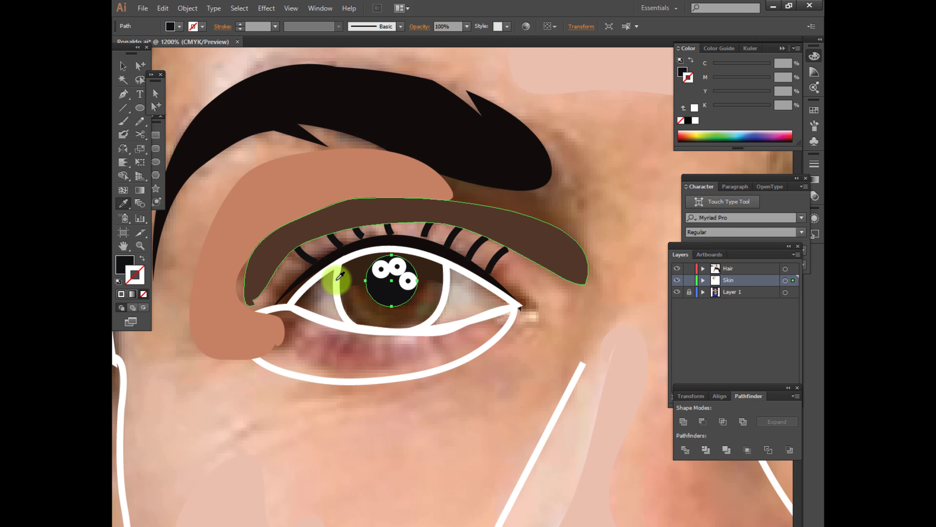
# Fill the three small highlight circles on the left pupil with solid white and no stroke
pyautogui.press('v')
pyautogui.click(383, 273)
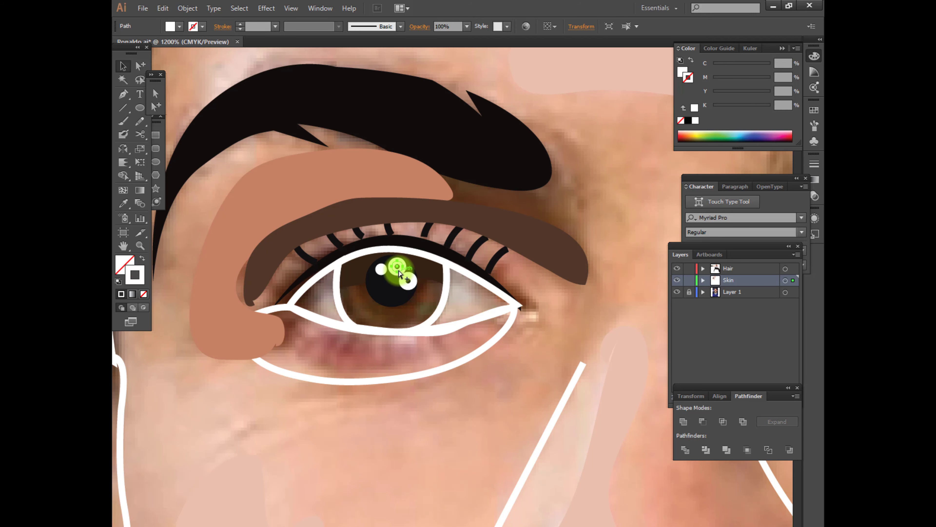
pyautogui.press('i')
pyautogui.click(381, 270)
pyautogui.keyDown('ctrl'); pyautogui.click(406, 286); pyautogui.keyUp('ctrl')
pyautogui.click(396, 268)
# Fill the left eye's iris shape with the medium brown sampled from the photo's iris
pyautogui.click(140, 67)
pyautogui.click(442, 304)
pyautogui.press('i')
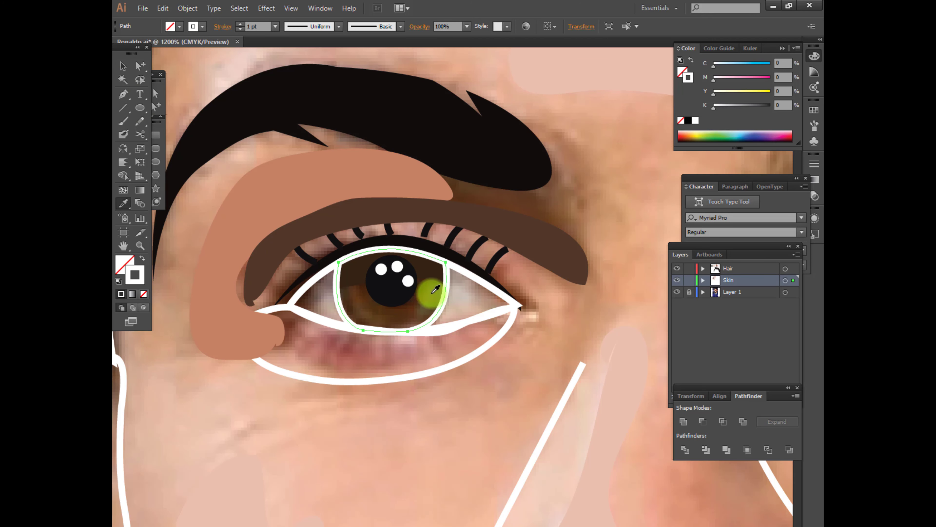
pyautogui.click(435, 291)
pyautogui.click(140, 67)
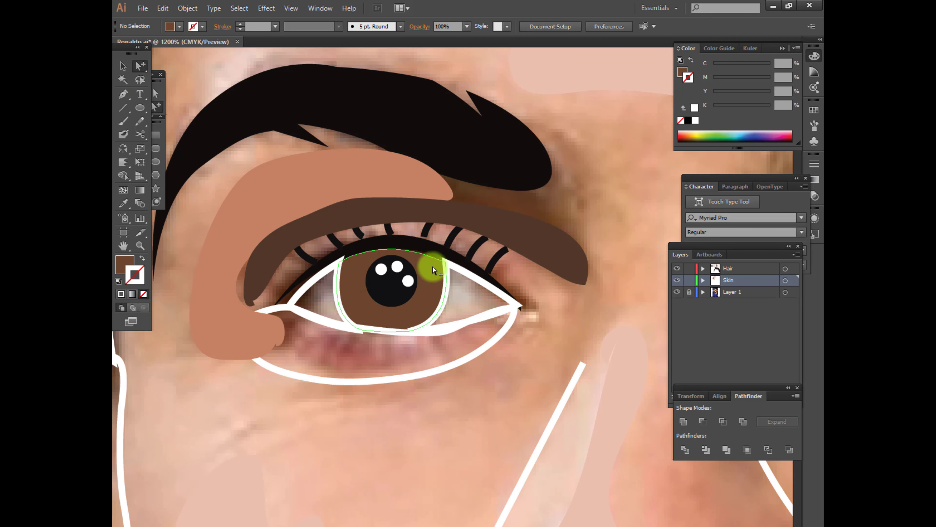
# Fill the eyeball whites on both sides of the left iris with solid white and no stroke
pyautogui.click(433, 270)
pyautogui.hotkey('ctrl', ']')
pyautogui.click(483, 420)
pyautogui.click(470, 294)
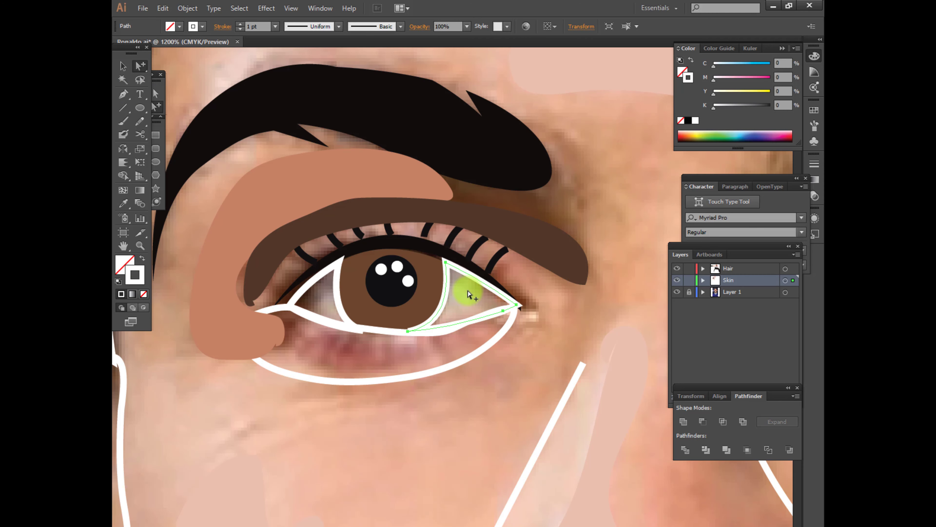
pyautogui.hotkey('shift', 'x')
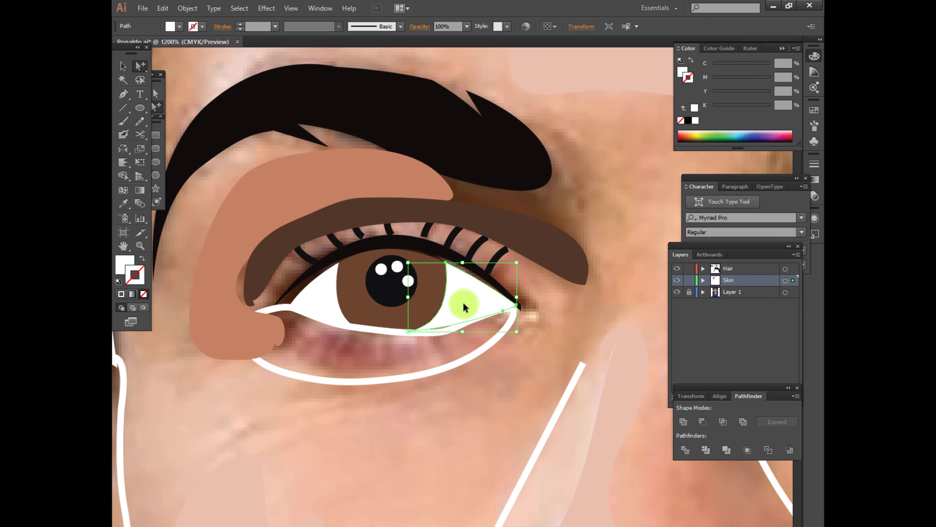
# Fill the lower eyelid shape of the left eye with the terracotta sampled from the upper eyelid shadow
pyautogui.click(271, 309)
pyautogui.press('i')
pyautogui.click(262, 203)
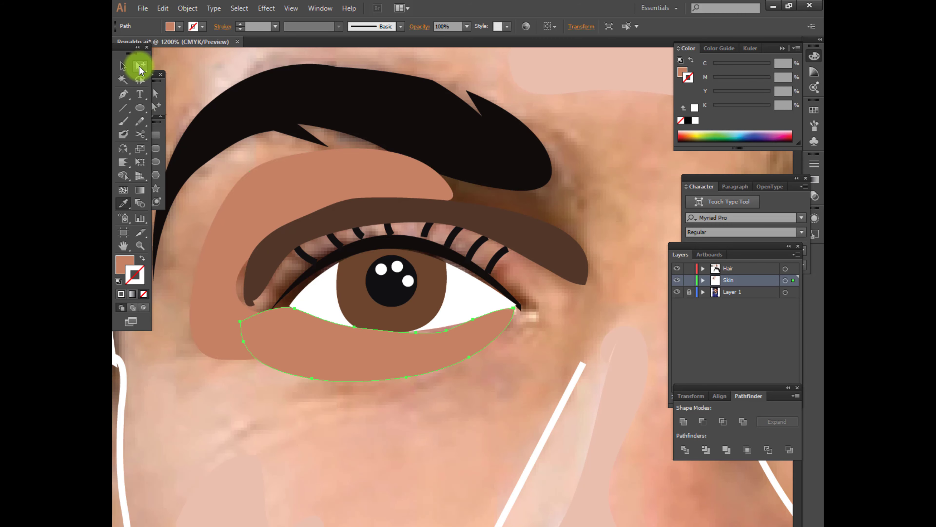
# Move the inner anchor points of the terracotta upper eyelid shadow so its edge tucks under the dark brown crease
pyautogui.click(156, 94)
pyautogui.click(239, 281)
pyautogui.click(249, 309)
pyautogui.moveTo(227, 272); pyautogui.dragTo(248, 290)
pyautogui.moveTo(252, 247); pyautogui.dragTo(254, 254)
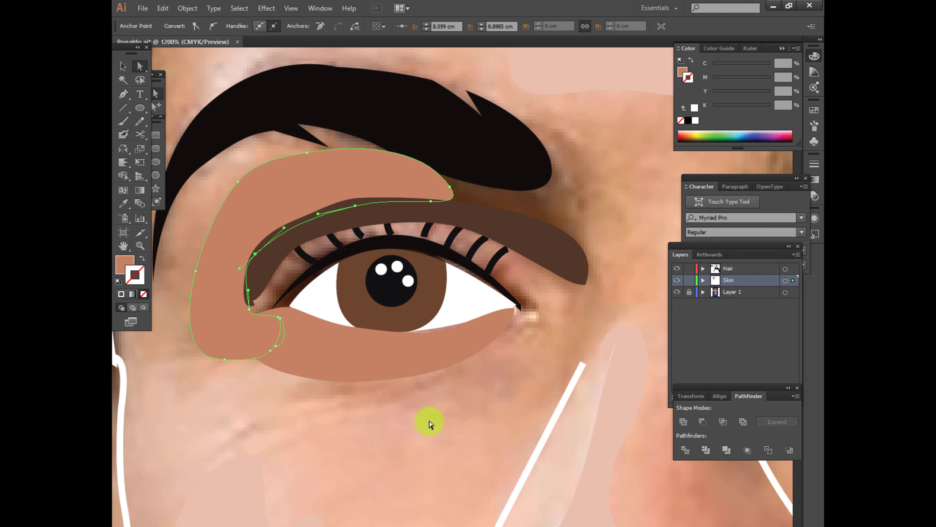
# Bring the left eye's dark iris shadow, the pupil and its three highlight circles to the front
pyautogui.hotkey('ctrl', 'y')
pyautogui.click(432, 280)
pyautogui.click(427, 276)
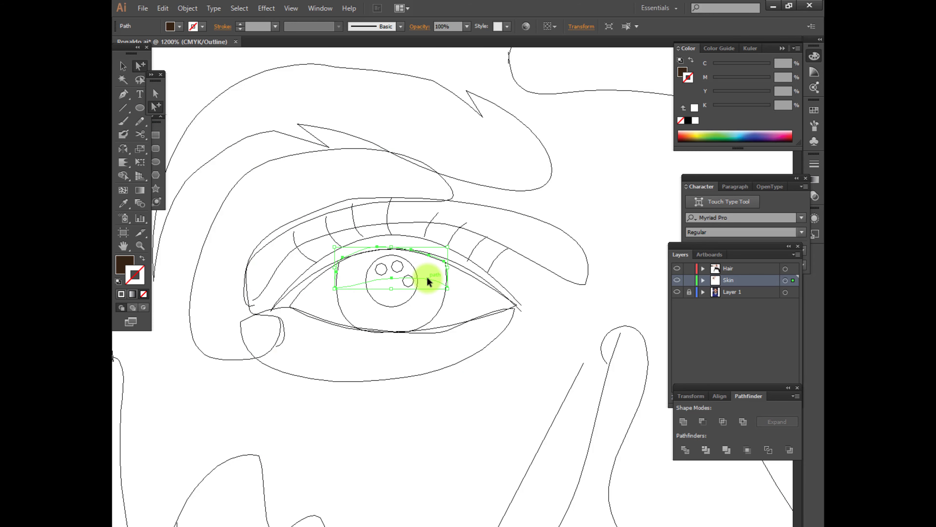
pyautogui.hotkey('ctrl', 'y')
pyautogui.click(403, 283)
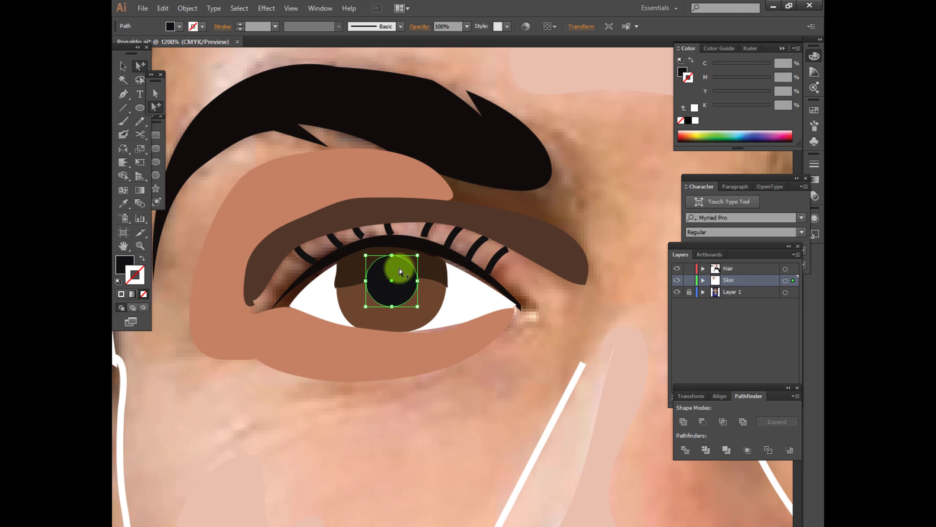
pyautogui.hotkey('ctrl', 'y')
pyautogui.click(386, 271)
pyautogui.keyDown('shift'); pyautogui.click(396, 271); pyautogui.keyUp('shift')
pyautogui.keyDown('shift'); pyautogui.click(409, 286); pyautogui.keyUp('shift')
pyautogui.hotkey('ctrl', 'y')
pyautogui.hotkey('ctrl', 'shift', ']')
# Adjust the dark iris shadow's anchor points so its top reaches under the lash line and its sides match the iris edge
pyautogui.click(446, 272)
pyautogui.scroll(2, 438, 283)
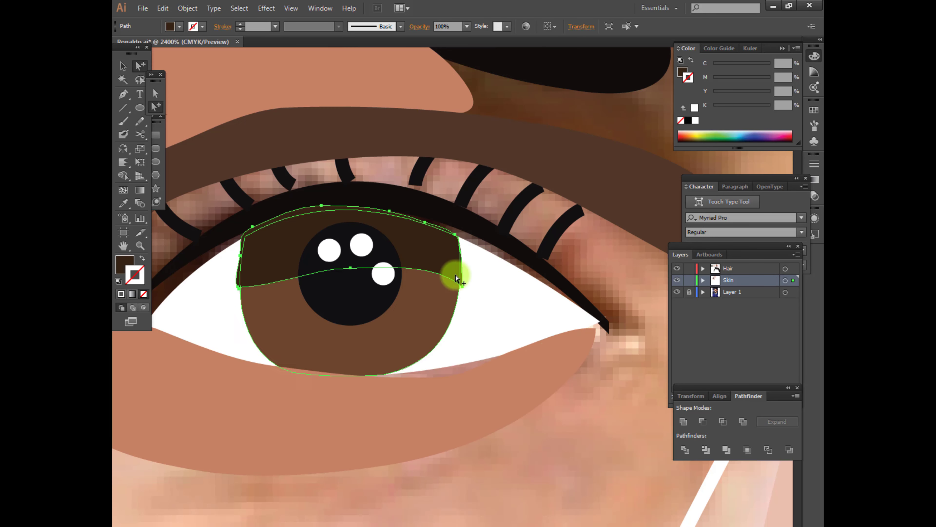
pyautogui.click(454, 234)
pyautogui.moveTo(455, 234); pyautogui.dragTo(455, 222)
pyautogui.moveTo(425, 222); pyautogui.dragTo(429, 215)
pyautogui.moveTo(390, 211); pyautogui.dragTo(392, 205)
pyautogui.click(239, 288)
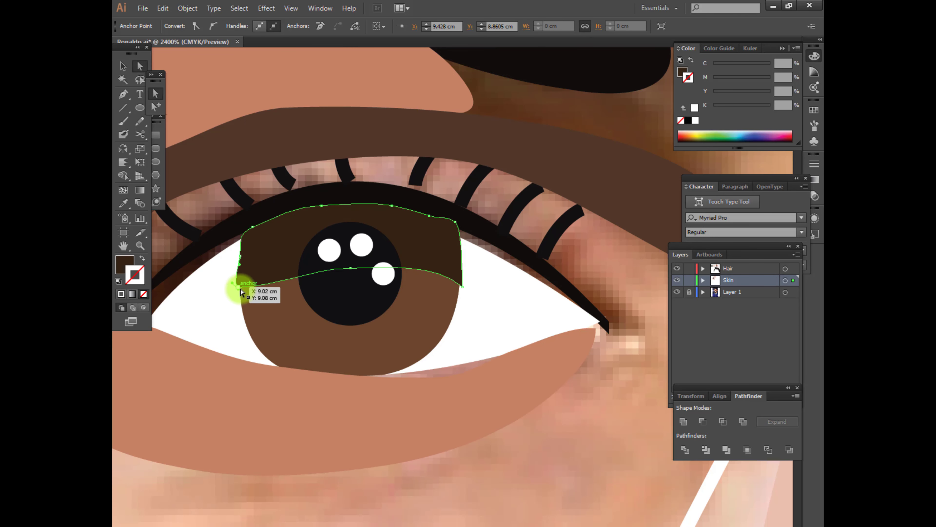
pyautogui.click(480, 234)
pyautogui.hotkey('ctrl', 'shift', ']')
pyautogui.moveTo(462, 287); pyautogui.dragTo(459, 286)
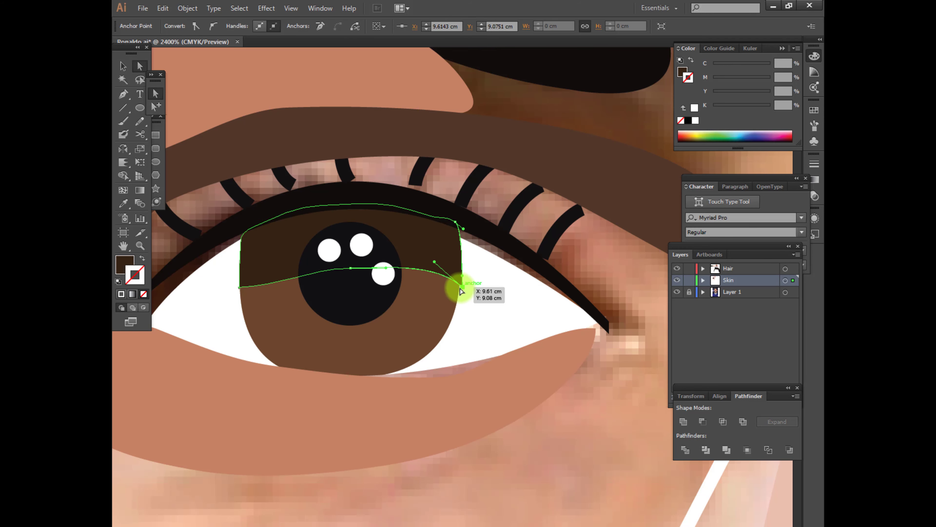
# Reshape the lower curve of the left eye's black upper lash line so it covers the gap above the eye white
pyautogui.click(488, 315)
pyautogui.click(479, 258)
pyautogui.click(423, 231)
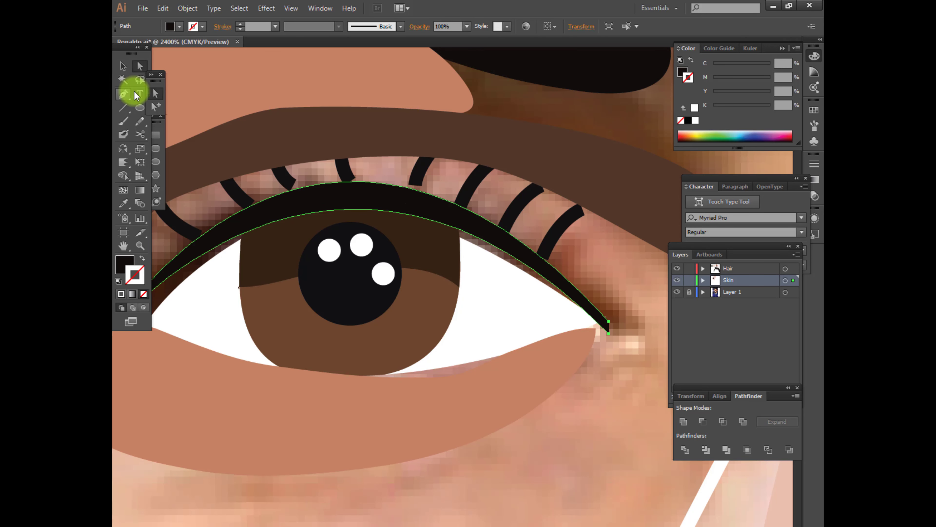
pyautogui.moveTo(390, 216); pyautogui.dragTo(391, 212)
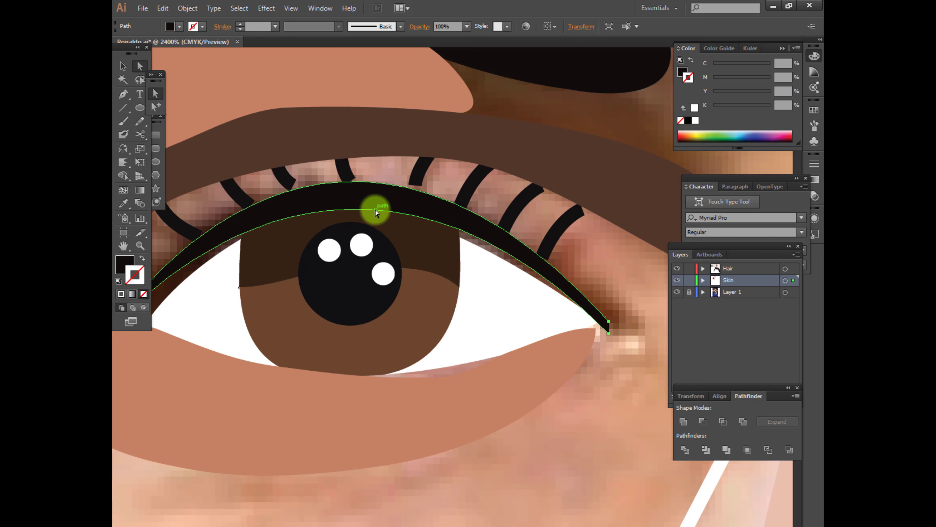
pyautogui.click(610, 332)
pyautogui.moveTo(304, 291); pyautogui.dragTo(386, 264)
pyautogui.scroll(-2, 405, 263)
pyautogui.moveTo(407, 142); pyautogui.dragTo(402, 153)
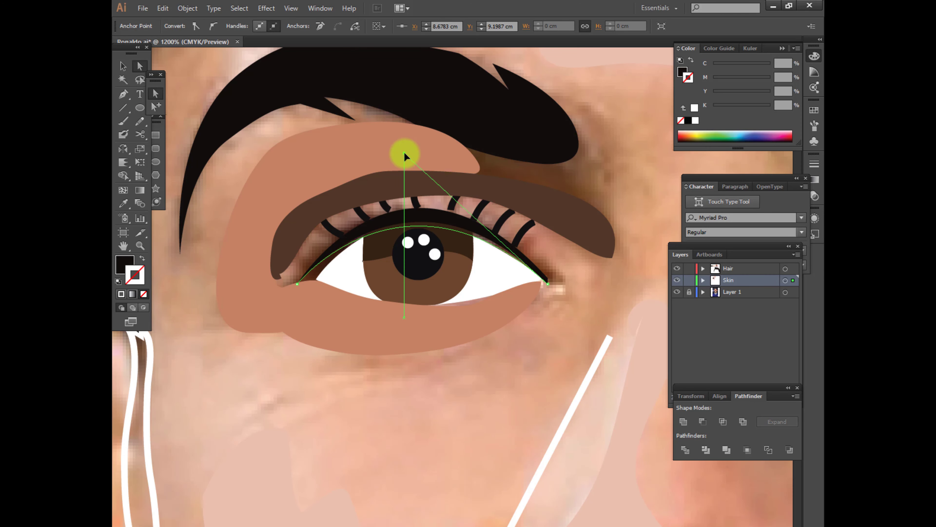
pyautogui.click(318, 272)
pyautogui.scroll(-5, 329, 252)
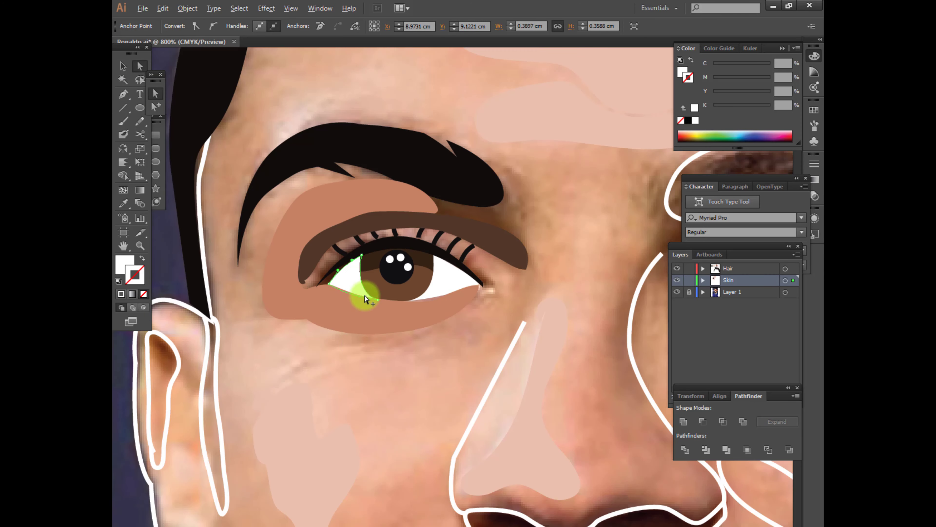
# Fill the smile crease beside the nose with the terracotta swatch and the right eyebrow with the left eyebrow's black
pyautogui.hscroll(5, 389, 383)
pyautogui.click(445, 397)
pyautogui.scroll(-2, 444, 397)
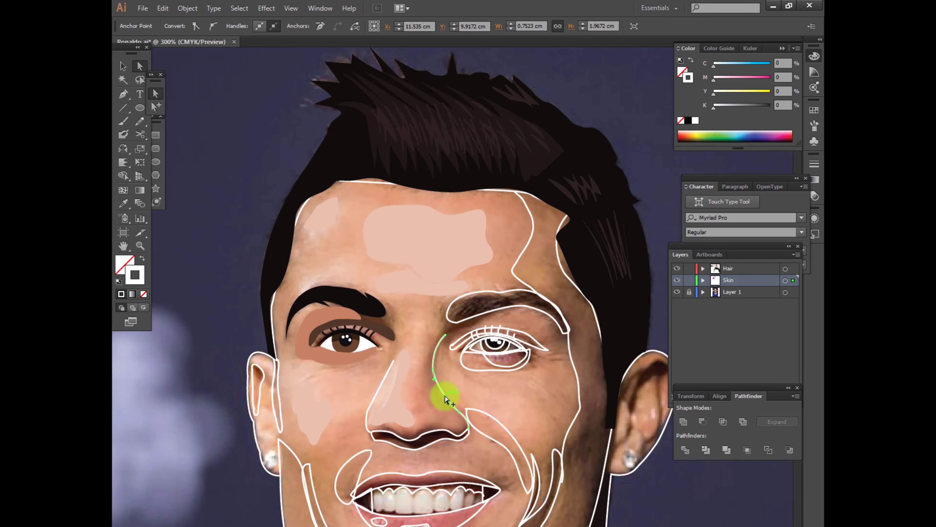
pyautogui.scroll(4, 439, 394)
pyautogui.press('i')
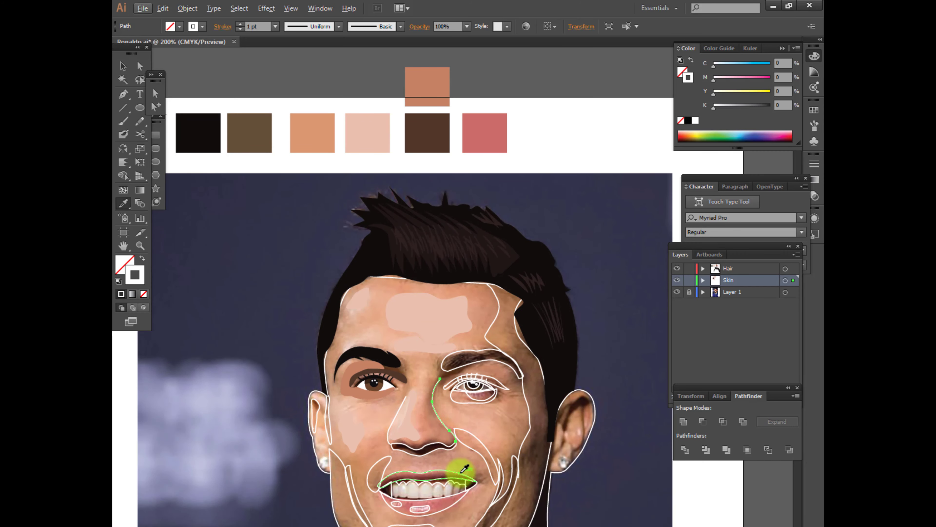
pyautogui.keyDown('ctrl'); pyautogui.click(482, 442); pyautogui.keyUp('ctrl')
pyautogui.click(414, 146)
pyautogui.click(428, 87)
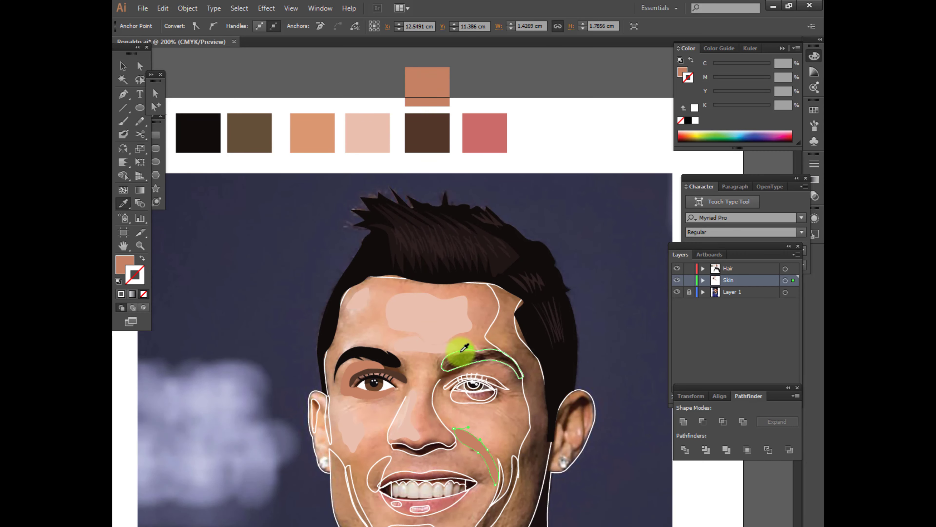
pyautogui.keyDown('ctrl'); pyautogui.click(461, 351); pyautogui.keyUp('ctrl')
pyautogui.click(393, 362)
# Fill the smile crease and the two cheek and jaw creases beside the mouth with the dark brown swatch
pyautogui.keyDown('ctrl'); pyautogui.click(500, 496); pyautogui.keyUp('ctrl')
pyautogui.click(493, 465)
pyautogui.keyDown('ctrl'); pyautogui.click(508, 491); pyautogui.keyUp('ctrl')
pyautogui.click(496, 474)
pyautogui.scroll(-2, 529, 503)
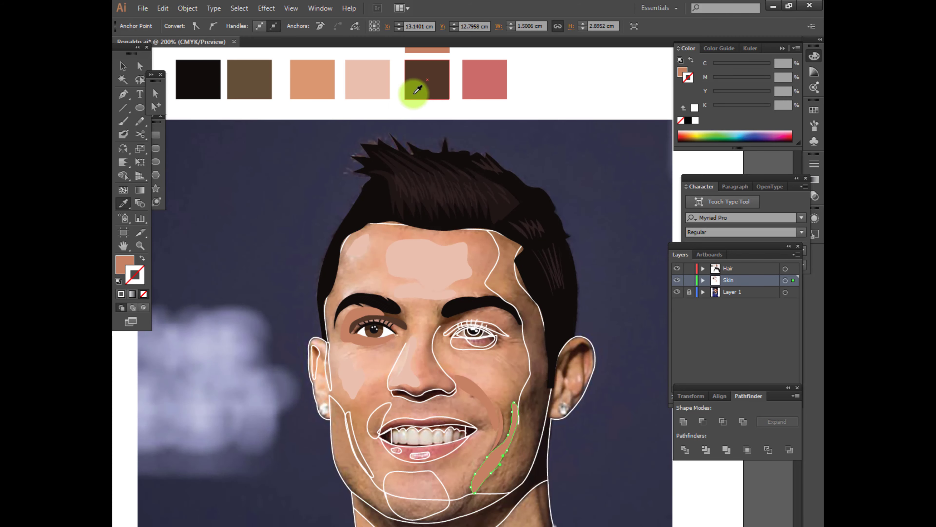
pyautogui.click(414, 94)
pyautogui.keyDown('ctrl'); pyautogui.click(478, 399); pyautogui.keyUp('ctrl')
pyautogui.click(428, 88)
pyautogui.keyDown('ctrl'); pyautogui.click(499, 425); pyautogui.keyUp('ctrl')
pyautogui.click(427, 96)
# Try to split the face outline along the jaw contours with Pathfinder Divide, and undo it
pyautogui.keyDown('ctrl'); pyautogui.click(371, 477); pyautogui.keyUp('ctrl')
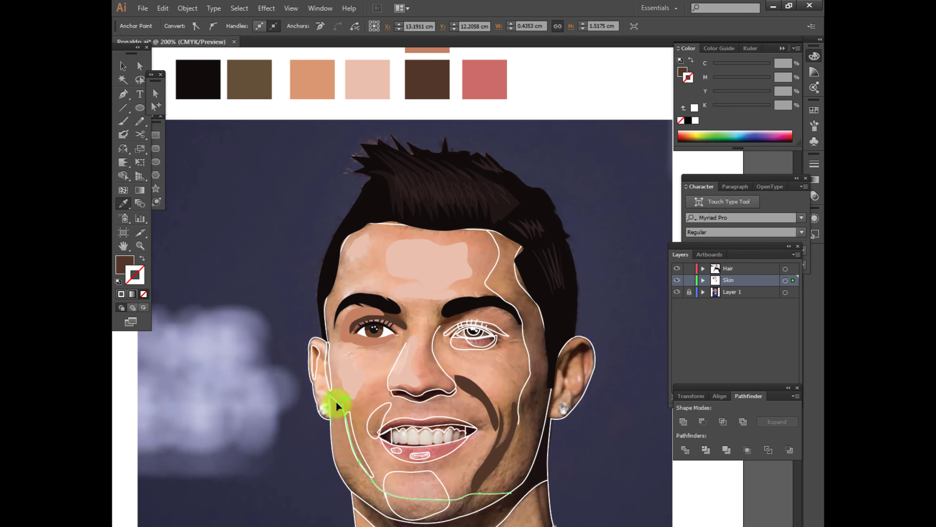
pyautogui.click(316, 87)
pyautogui.click(474, 520)
pyautogui.press('v')
pyautogui.click(469, 515)
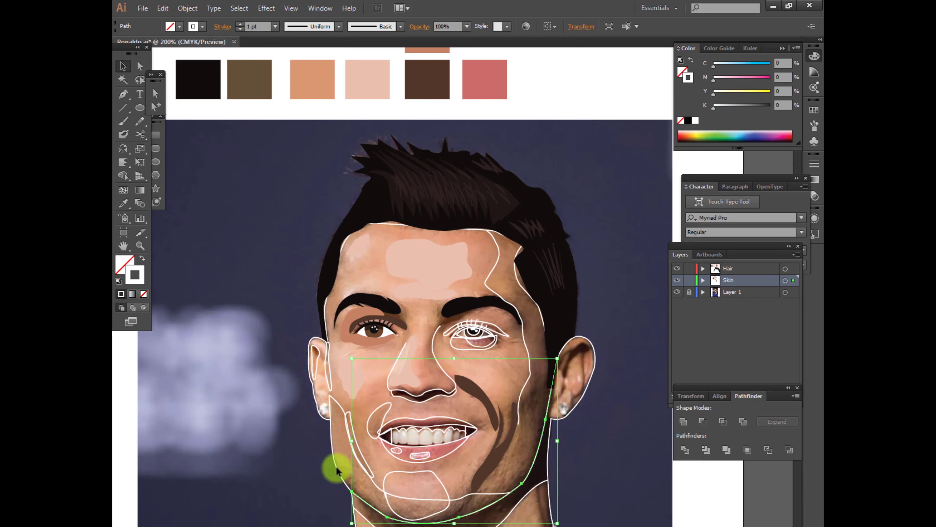
pyautogui.click(341, 486)
pyautogui.click(430, 499)
pyautogui.click(453, 520)
pyautogui.click(303, 486)
pyautogui.moveTo(143, 108); pyautogui.dragTo(156, 106)
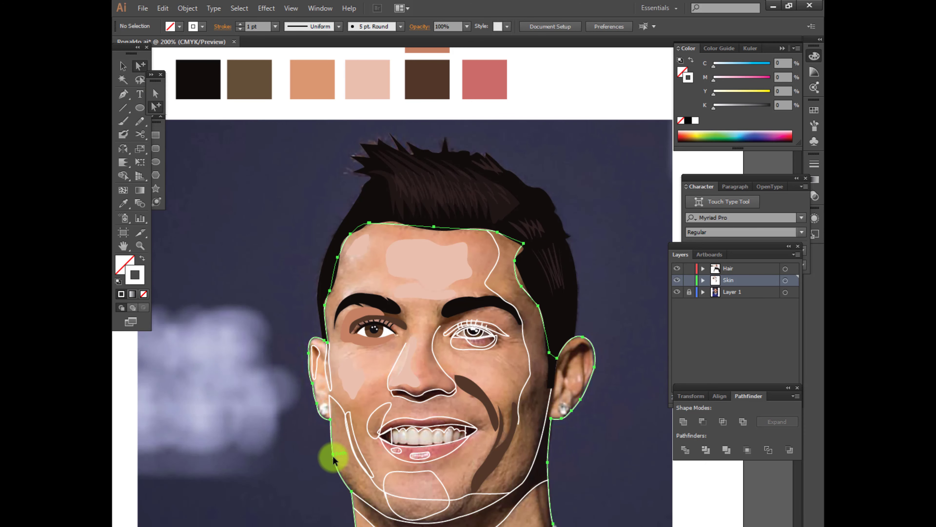
pyautogui.click(335, 456)
pyautogui.click(685, 449)
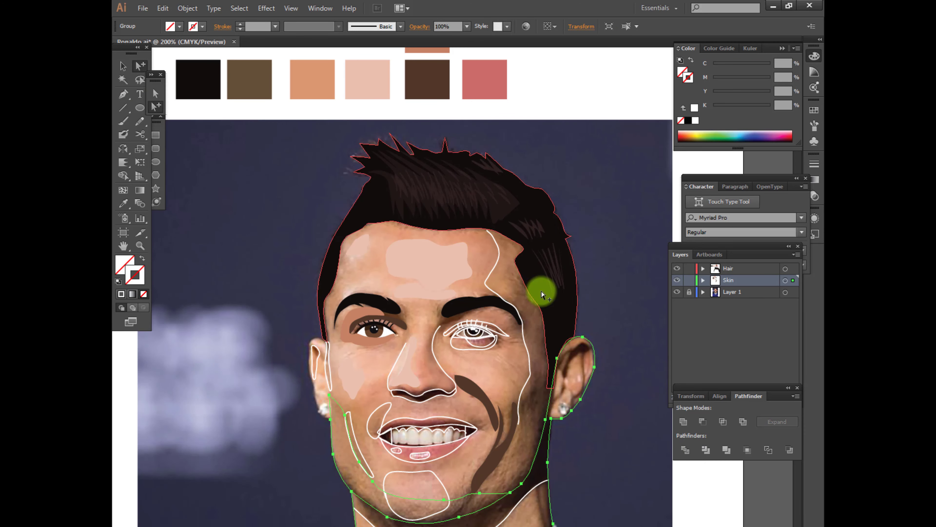
pyautogui.click(608, 453)
pyautogui.hotkey('ctrl', 'z')
# Try the Shape Builder on all the artwork to pick out the shadow area under the chin
pyautogui.moveTo(381, 428); pyautogui.dragTo(386, 359)
pyautogui.hotkey('ctrl', 'a')
pyautogui.scroll(1, 483, 462)
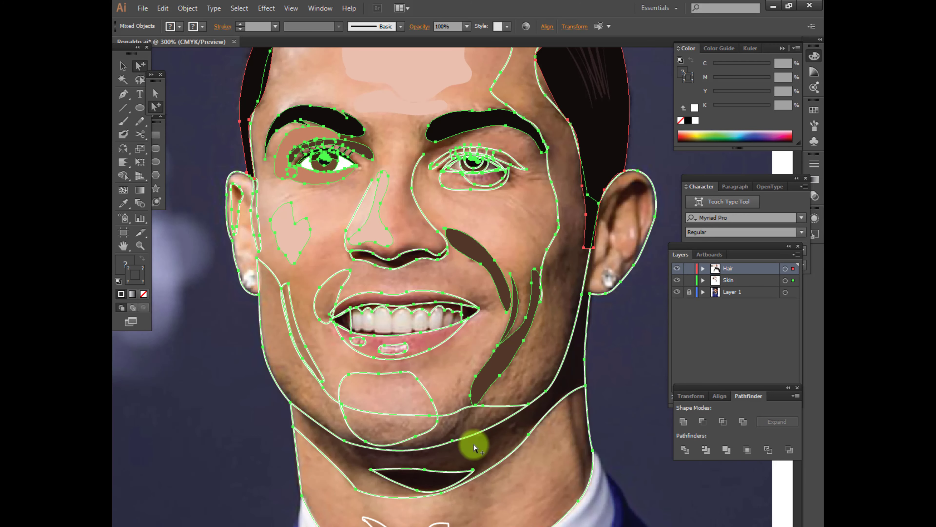
pyautogui.hotkey('shift', 'm')
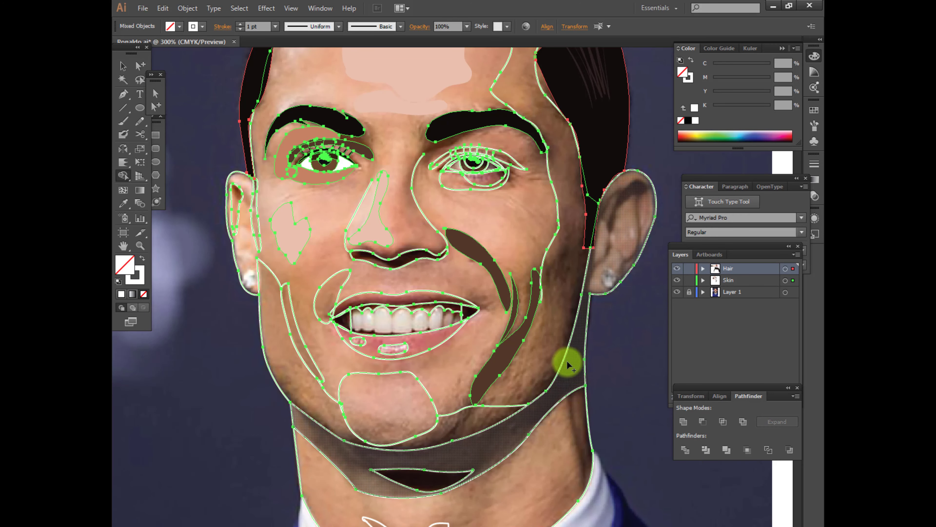
# Try the Shape Builder on the temple contour, face outline, jaw lines and lower cheek crease only
pyautogui.press('a')
pyautogui.click(540, 304)
pyautogui.click(475, 405)
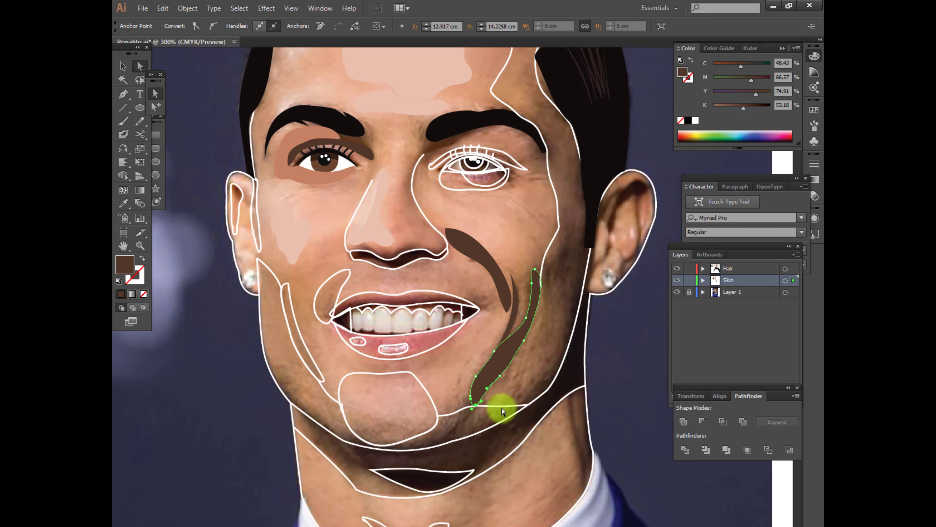
pyautogui.keyDown('shift'); pyautogui.click(543, 267); pyautogui.keyUp('shift')
pyautogui.scroll(2, 580, 138)
pyautogui.keyDown('shift'); pyautogui.click(546, 161); pyautogui.keyUp('shift')
pyautogui.keyDown('shift'); pyautogui.click(543, 461); pyautogui.keyUp('shift')
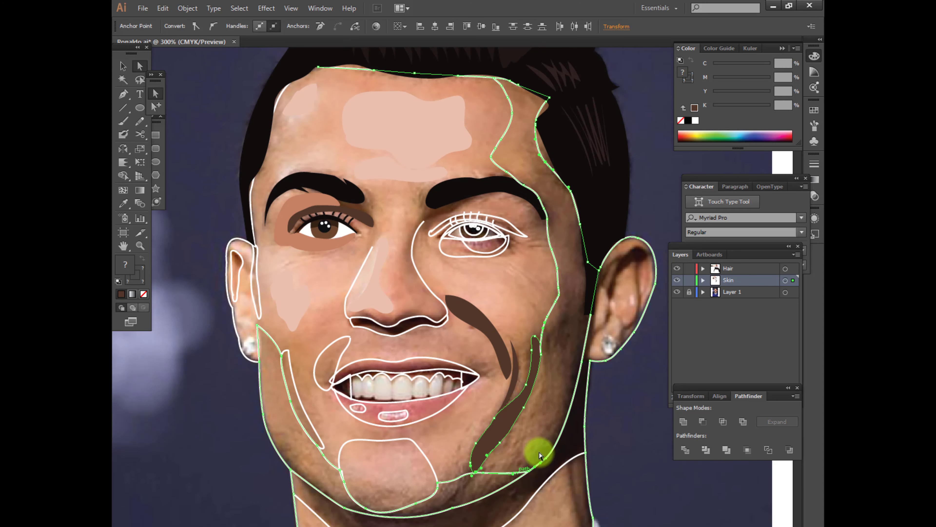
pyautogui.hotkey('shift', 'm')
# Extend the temple and cheek contour with the Pen tool in a curve down to the jaw shading line
pyautogui.click(155, 107)
pyautogui.click(566, 323)
pyautogui.click(555, 305)
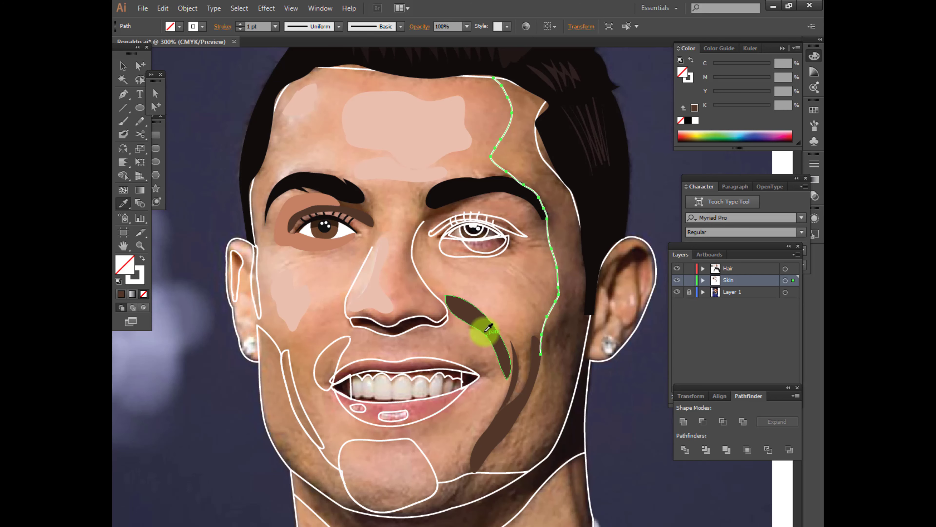
pyautogui.click(485, 331)
pyautogui.click(555, 302)
pyautogui.click(572, 363)
pyautogui.click(541, 353)
pyautogui.press('p')
pyautogui.click(541, 353)
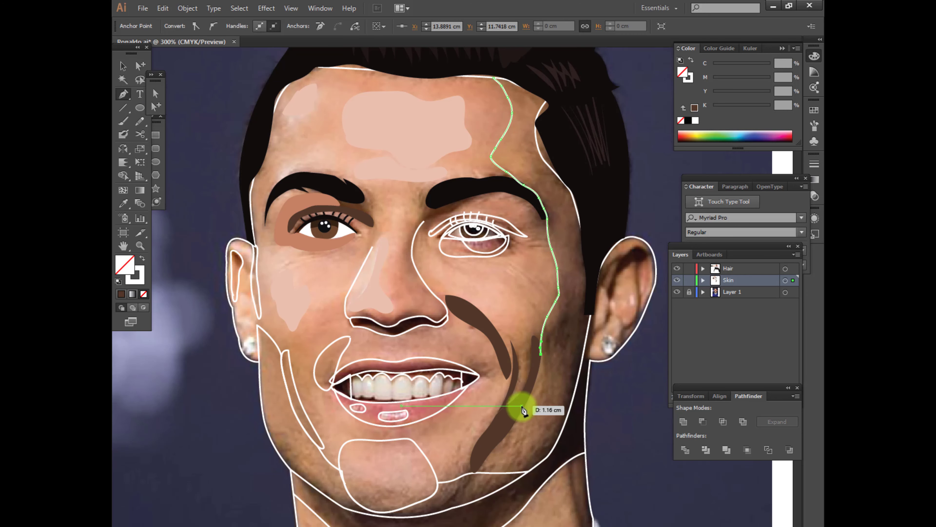
pyautogui.moveTo(522, 406); pyautogui.dragTo(503, 432)
pyautogui.click(474, 473)
# Try the Shape Builder on the extended cheek contour together with the jaw lines and the outer face outline
pyautogui.click(139, 65)
pyautogui.click(530, 499)
pyautogui.click(550, 309)
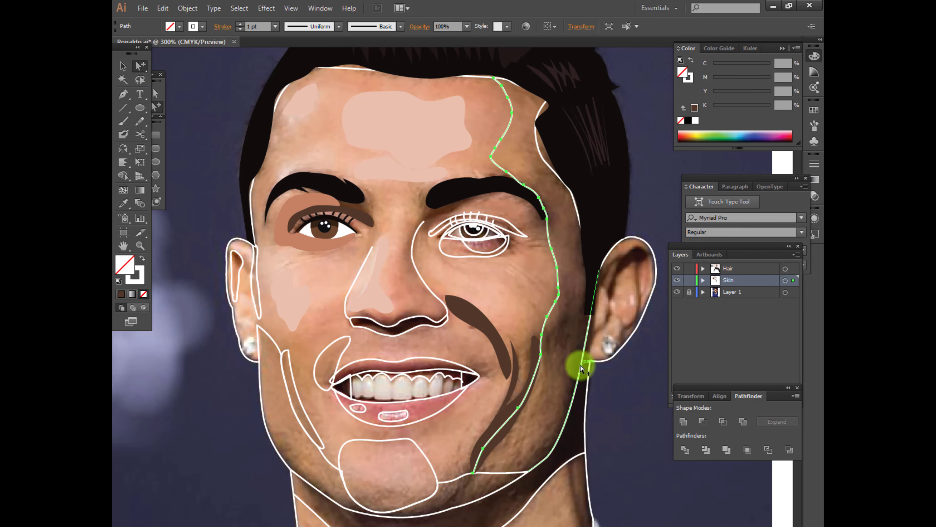
pyautogui.keyDown('shift'); pyautogui.click(582, 363); pyautogui.keyUp('shift')
pyautogui.keyDown('shift'); pyautogui.click(515, 472); pyautogui.keyUp('shift')
pyautogui.hotkey('shift', 'm')
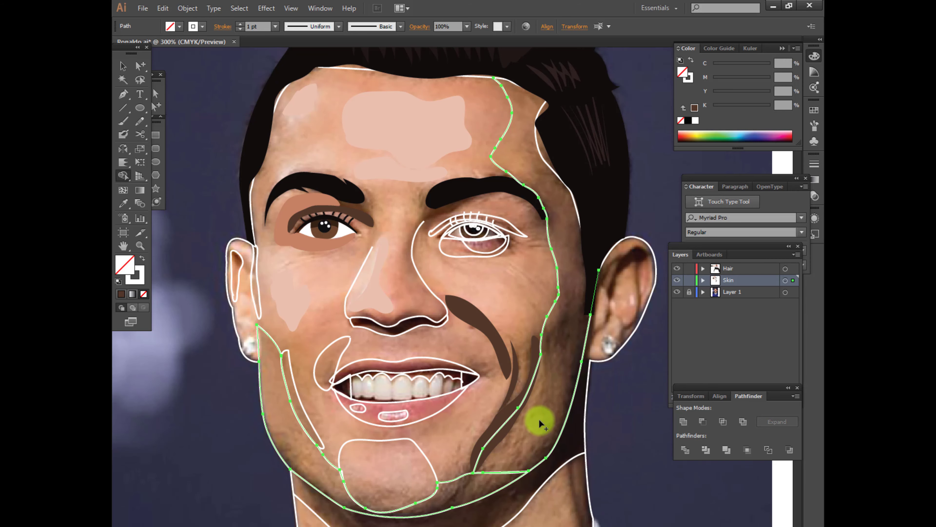
pyautogui.click(556, 185)
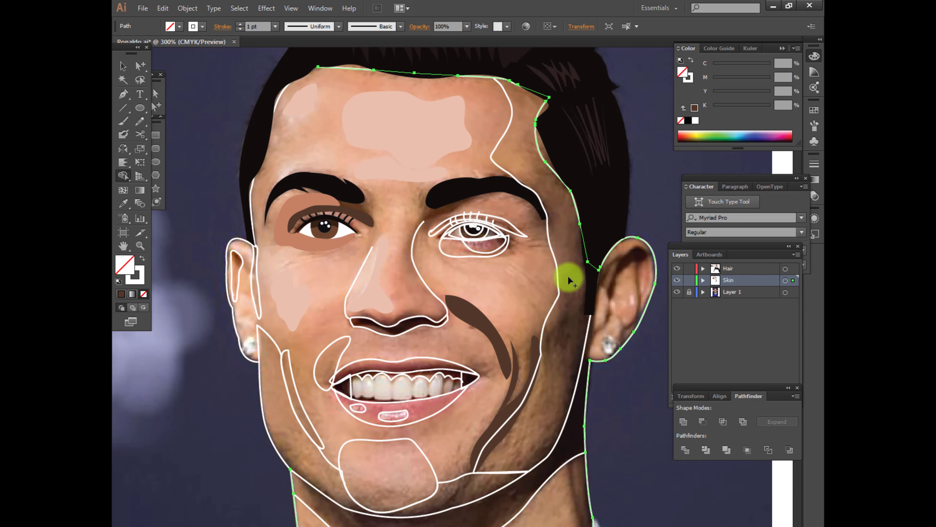
pyautogui.keyDown('shift'); pyautogui.click(498, 150); pyautogui.keyUp('shift')
pyautogui.scroll(-3, 538, 461)
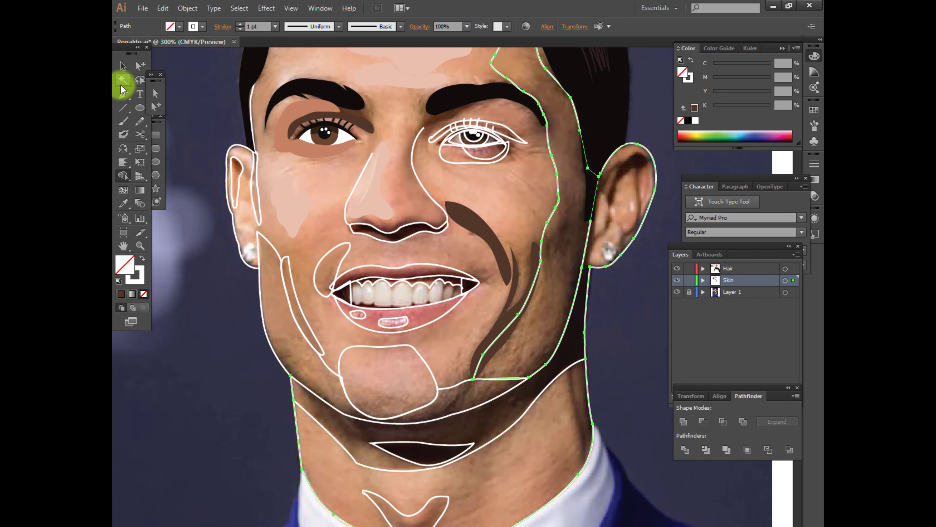
# Try the Shape Builder again with the chin and neck shadow contours added to the selected face outlines
pyautogui.click(140, 66)
pyautogui.click(318, 420)
pyautogui.keyDown('shift'); pyautogui.click(324, 401); pyautogui.keyUp('shift')
pyautogui.keyDown('shift'); pyautogui.click(555, 384); pyautogui.keyUp('shift')
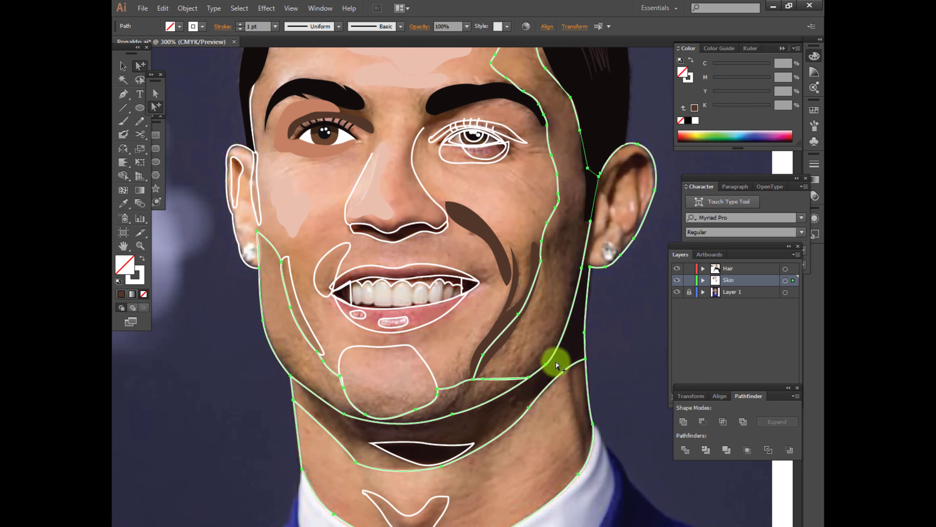
pyautogui.click(612, 244)
pyautogui.click(588, 235)
pyautogui.keyDown('shift'); pyautogui.click(643, 145); pyautogui.keyUp('shift')
pyautogui.keyDown('shift'); pyautogui.click(577, 363); pyautogui.keyUp('shift')
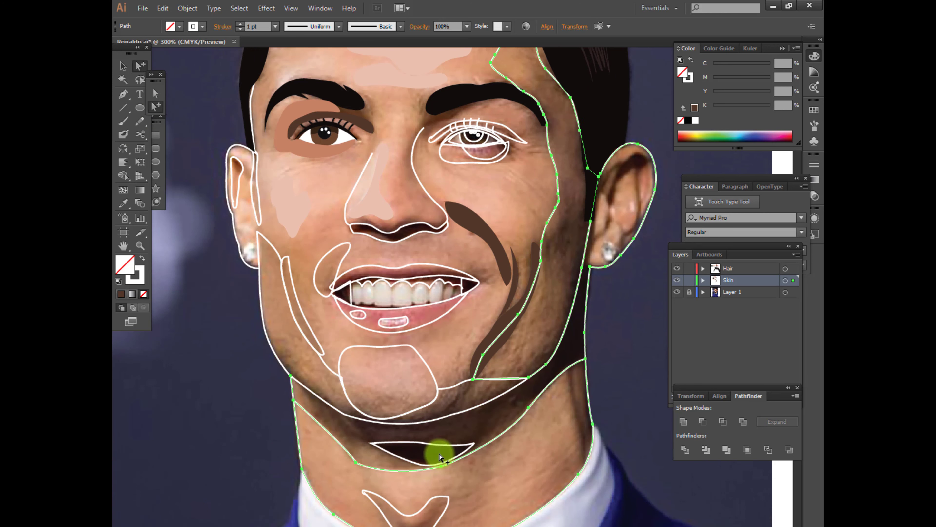
pyautogui.keyDown('shift'); pyautogui.click(402, 423); pyautogui.keyUp('shift')
pyautogui.hotkey('shift', 'm')
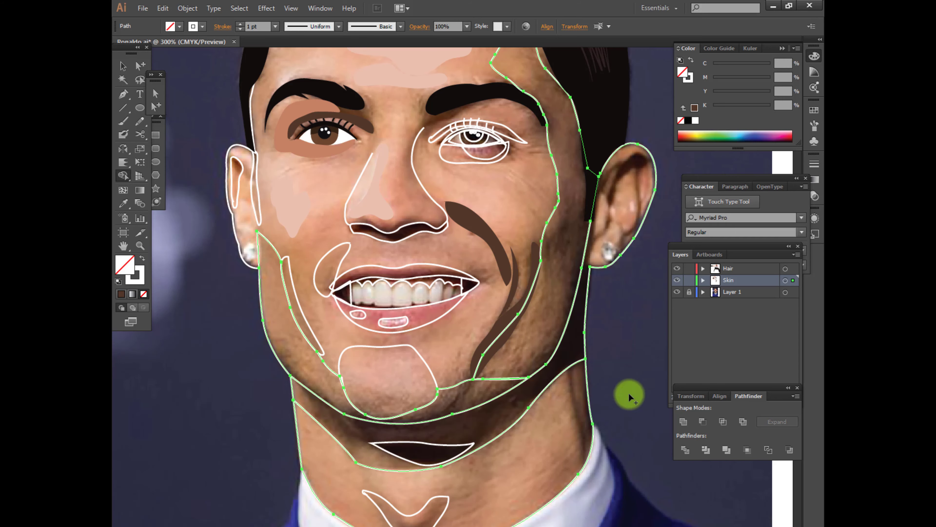
# Draw a short Pen line across the gap between the face outline and the earlobe beside the jaw
pyautogui.press('p')
pyautogui.click(577, 256)
pyautogui.click(590, 266)
# Select the hair shape together with the face contours and build the closed side-face shadow region with the Shape Builder
pyautogui.press('v')
pyautogui.moveTo(658, 132); pyautogui.dragTo(527, 380)
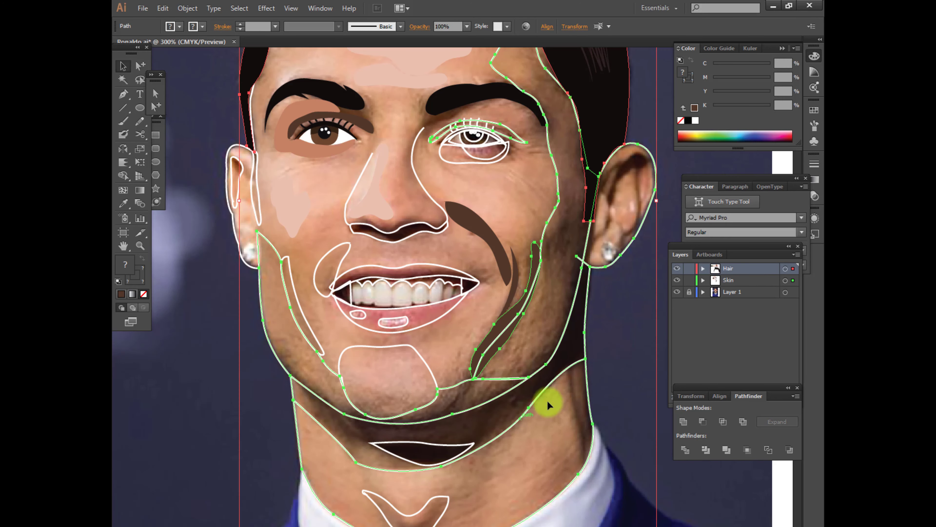
pyautogui.click(548, 400)
pyautogui.press('a')
pyautogui.moveTo(655, 152); pyautogui.dragTo(529, 321)
pyautogui.keyDown('shift'); pyautogui.click(426, 422); pyautogui.keyUp('shift')
pyautogui.hotkey('shift', 'm')
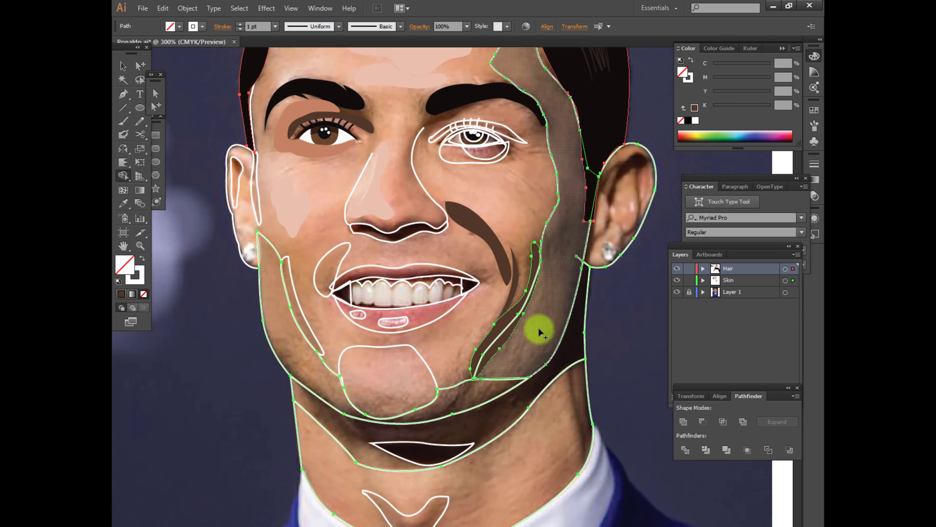
pyautogui.scroll(5, 553, 308)
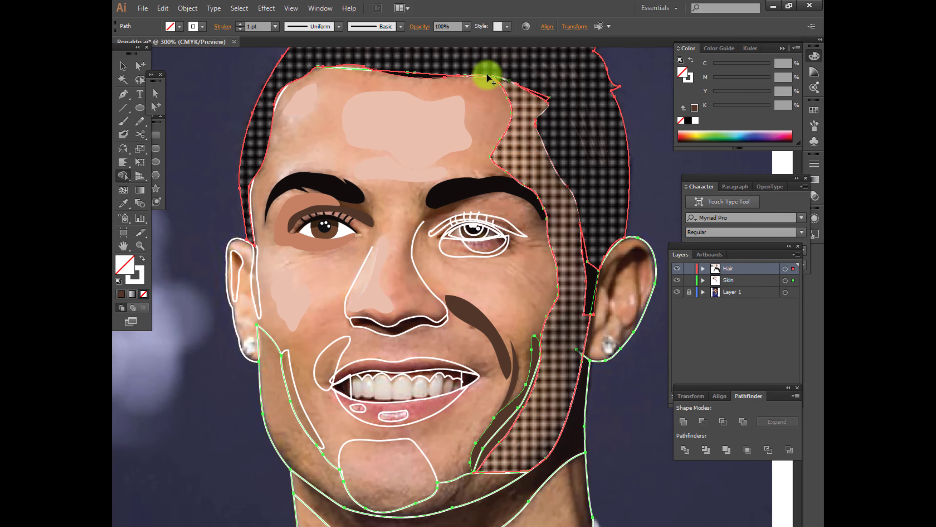
# Fill the side-face shadow and the lower jaw shadow with the dark brown sampled from the cheek crease
pyautogui.click(159, 110)
pyautogui.click(543, 310)
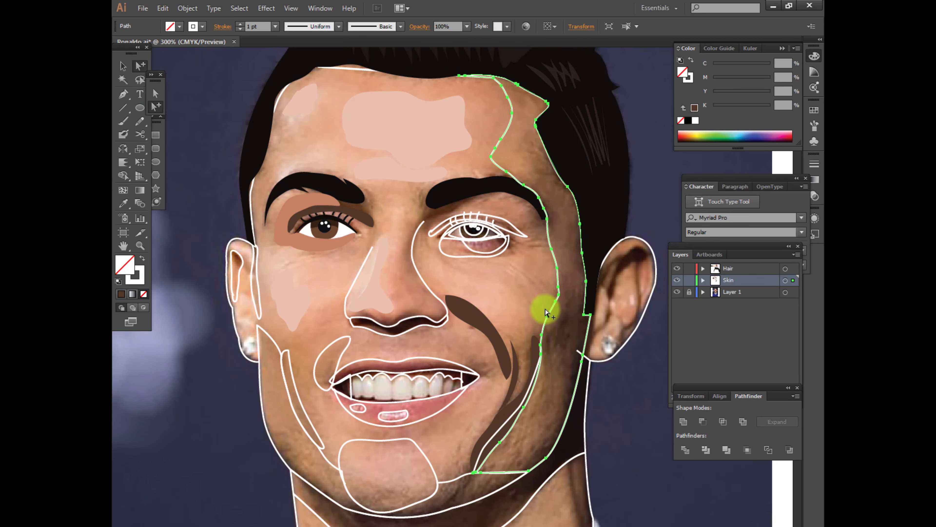
pyautogui.press('i')
pyautogui.click(506, 384)
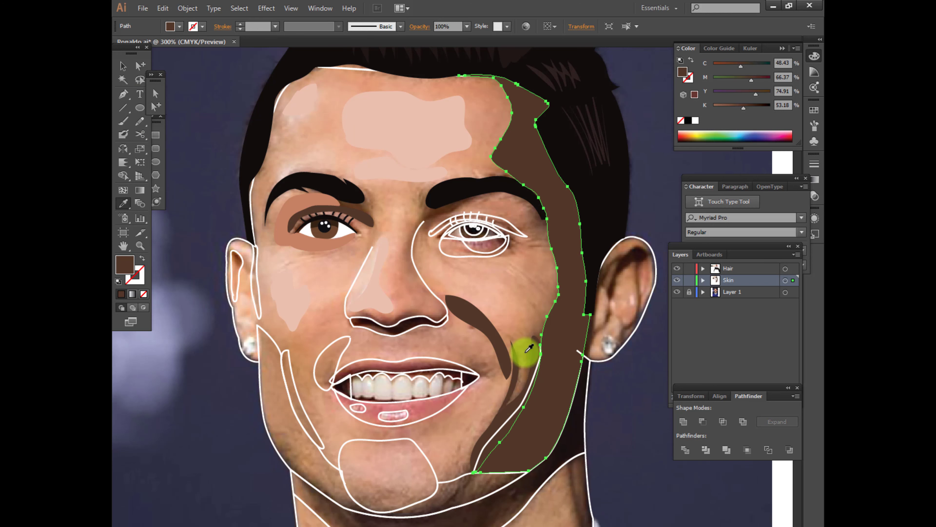
pyautogui.keyDown('ctrl'); pyautogui.click(451, 482); pyautogui.keyUp('ctrl')
pyautogui.click(488, 463)
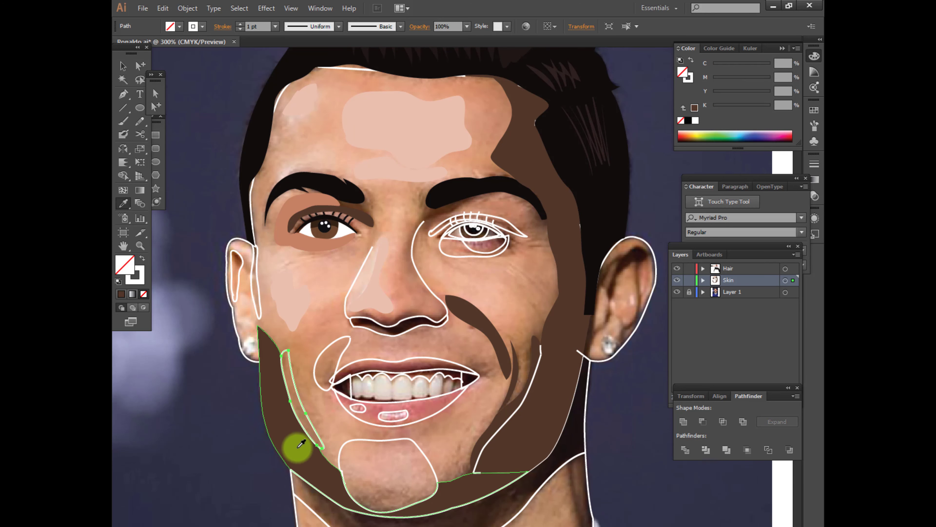
# Fill the chin highlight with light pink, and the smile fold and the narrow sliver beside the ear with dark brown
pyautogui.keyDown('ctrl'); pyautogui.click(345, 441); pyautogui.keyUp('ctrl')
pyautogui.click(365, 293)
pyautogui.keyDown('ctrl'); pyautogui.click(325, 349); pyautogui.keyUp('ctrl')
pyautogui.click(289, 400)
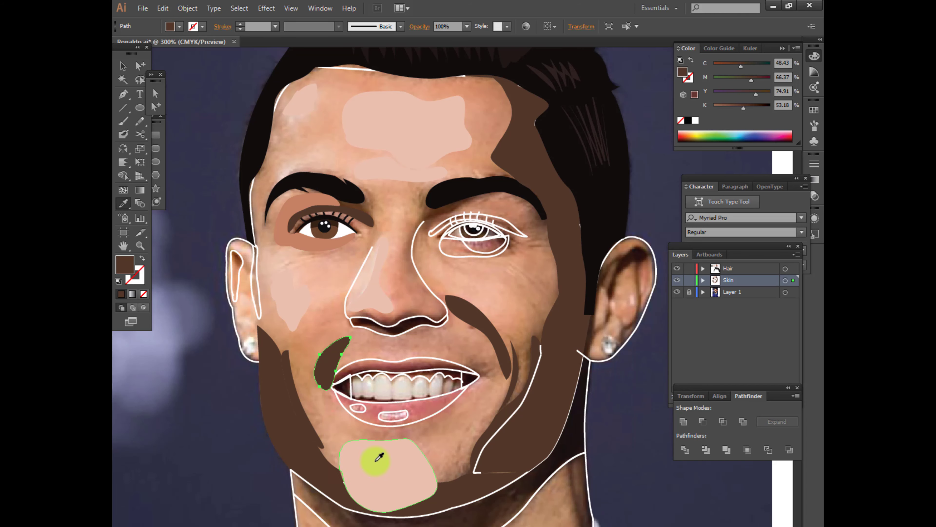
pyautogui.scroll(1, 377, 461)
pyautogui.keyDown('ctrl'); pyautogui.click(260, 321); pyautogui.keyUp('ctrl')
pyautogui.click(279, 418)
pyautogui.scroll(-5, 415, 445)
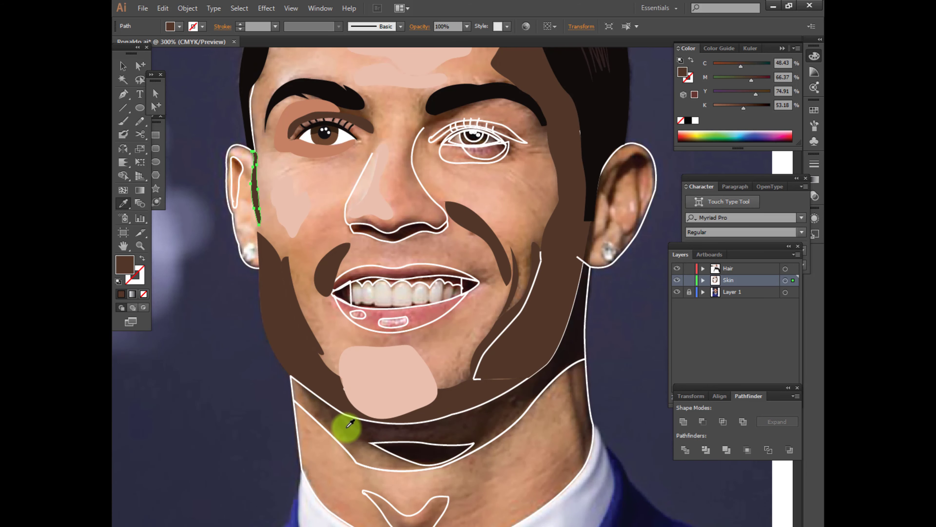
# Fill the neck shadow under the chin and the V-shaped throat shadow with brown
pyautogui.keyDown('ctrl'); pyautogui.click(348, 427); pyautogui.keyUp('ctrl')
pyautogui.click(346, 420)
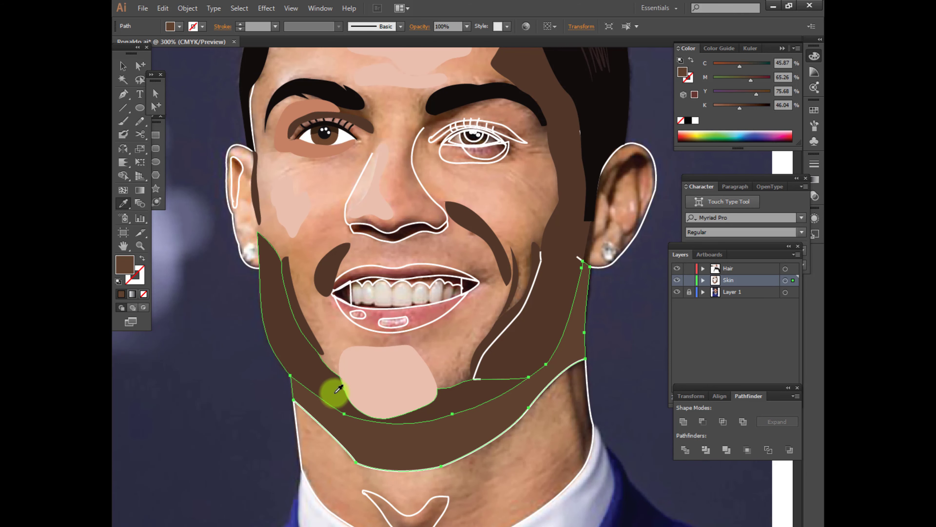
pyautogui.keyDown('ctrl'); pyautogui.click(406, 515); pyautogui.keyUp('ctrl')
pyautogui.click(336, 435)
# Fill the neck shape with the orange skin swatch from the palette above the photo and deselect it
pyautogui.keyDown('ctrl'); pyautogui.click(302, 435); pyautogui.keyUp('ctrl')
pyautogui.scroll(-1, 335, 445)
pyautogui.scroll(4, 340, 199)
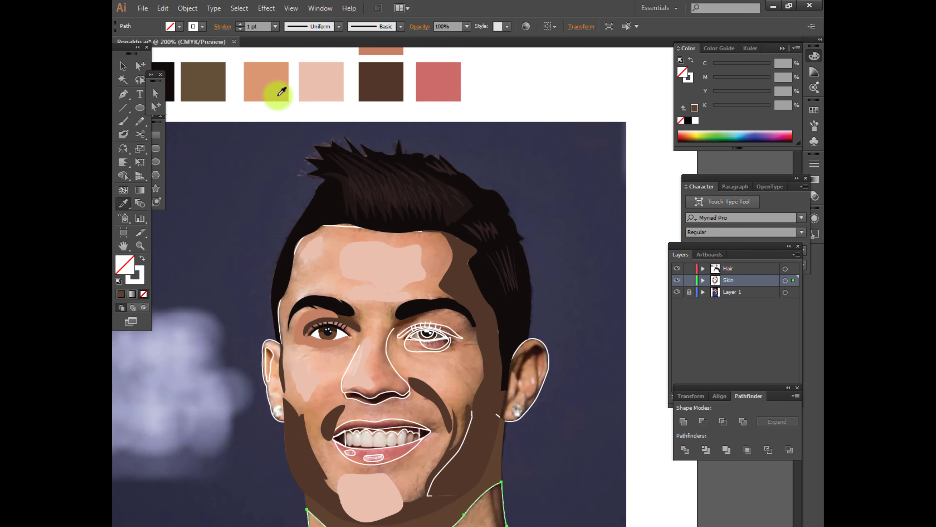
pyautogui.click(278, 95)
pyautogui.scroll(-1, 424, 325)
pyautogui.click(157, 106)
pyautogui.click(325, 274)
pyautogui.scroll(1, 326, 289)
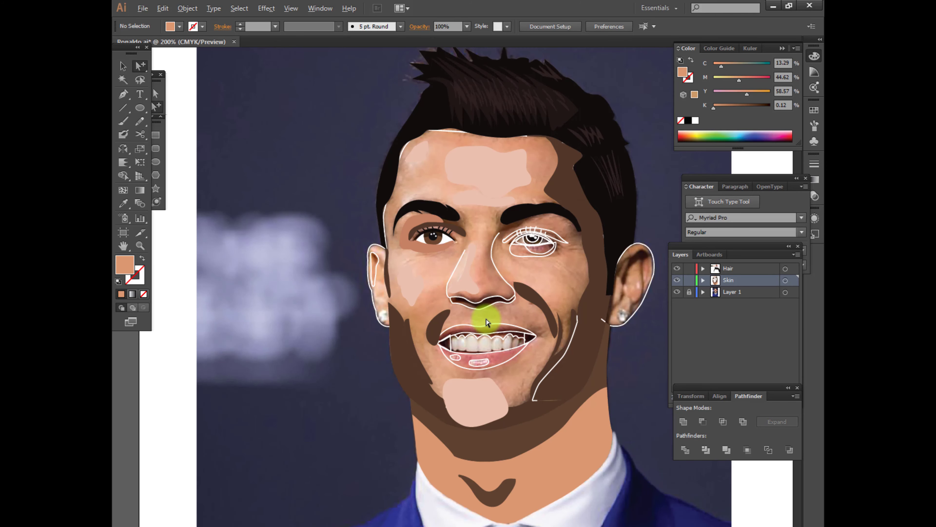
# Fill the shadow under the nose with dark brown and the lower lip highlights with light pink
pyautogui.scroll(1, 487, 322)
pyautogui.click(519, 290)
pyautogui.press('i')
pyautogui.click(547, 276)
pyautogui.keyDown('ctrl'); pyautogui.click(473, 382); pyautogui.keyUp('ctrl')
pyautogui.click(463, 417)
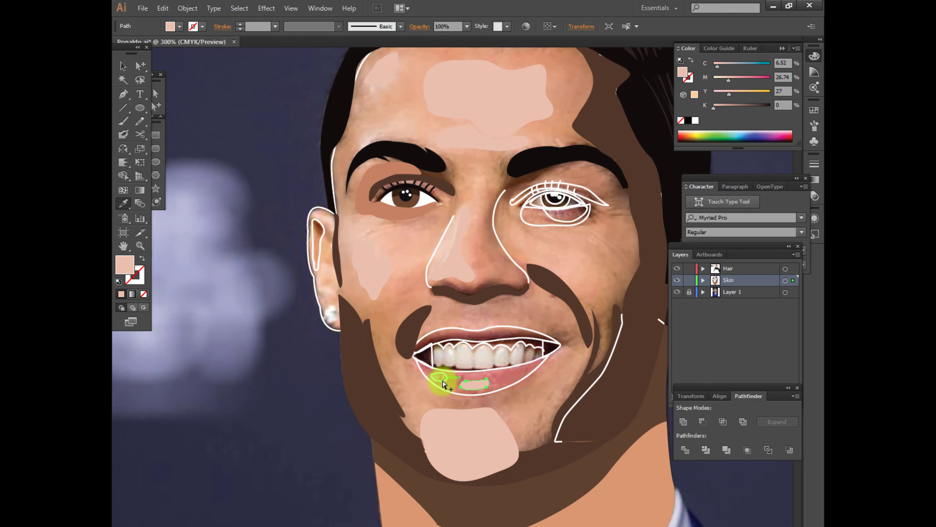
# Fill the upper and lower lip shapes with the rose-pink swatch from the palette
pyautogui.scroll(-1, 462, 394)
pyautogui.keyDown('ctrl'); pyautogui.click(481, 372); pyautogui.keyUp('ctrl')
pyautogui.scroll(3, 485, 385)
pyautogui.click(535, 130)
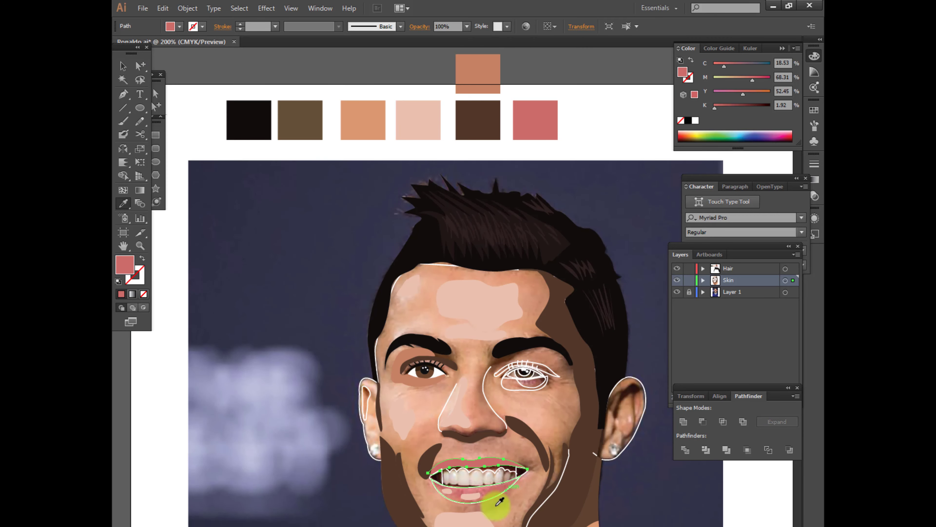
pyautogui.keyDown('ctrl'); pyautogui.click(494, 497); pyautogui.keyUp('ctrl')
pyautogui.click(494, 466)
# Continue the scalloped upper teeth line with the Pen tool across the upper lip and close it as a gum shape
pyautogui.scroll(3, 495, 481)
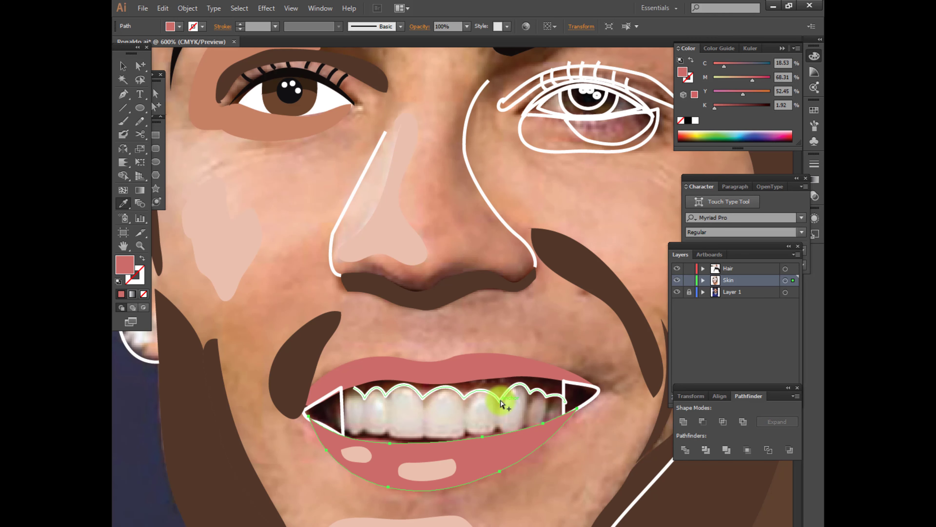
pyautogui.keyDown('ctrl'); pyautogui.click(501, 404); pyautogui.keyUp('ctrl')
pyautogui.click(354, 387)
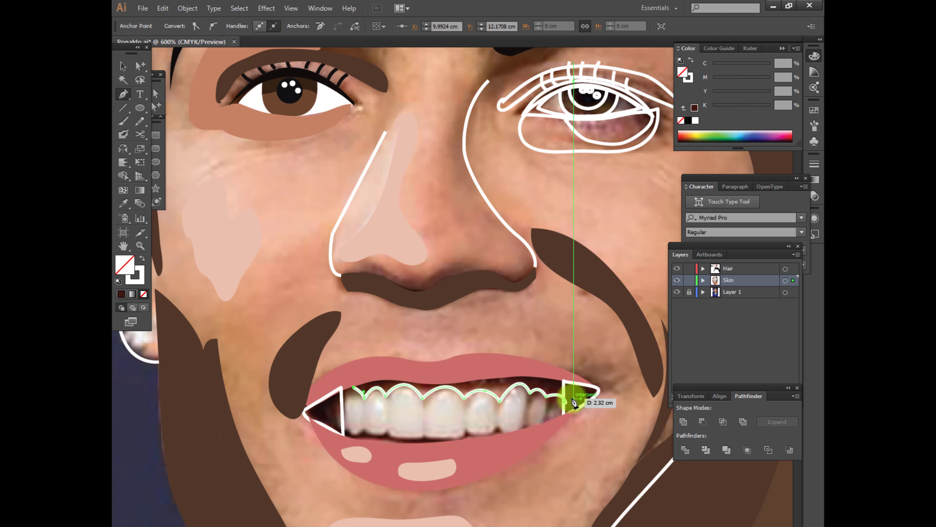
pyautogui.moveTo(377, 375); pyautogui.dragTo(400, 375)
pyautogui.click(439, 375)
pyautogui.click(486, 375)
pyautogui.click(520, 368)
pyautogui.moveTo(548, 371); pyautogui.dragTo(552, 372)
pyautogui.click(561, 375)
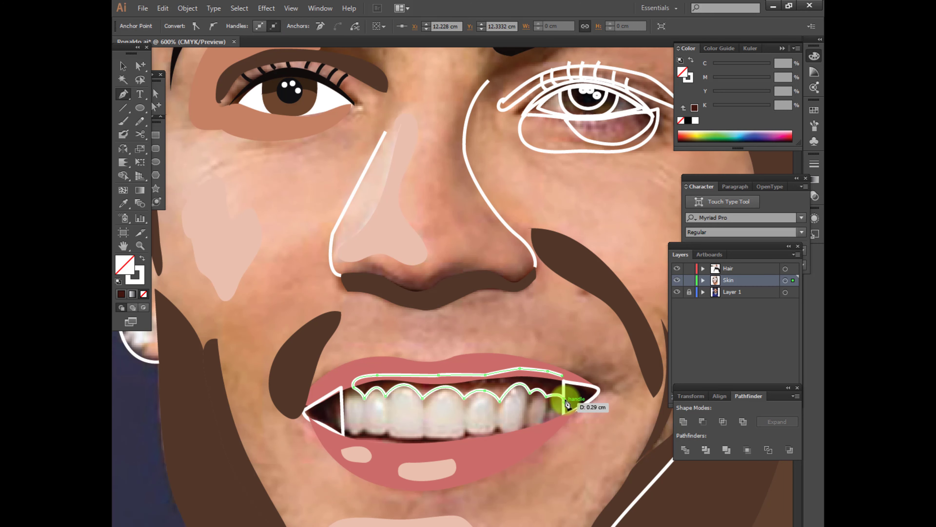
pyautogui.click(563, 401)
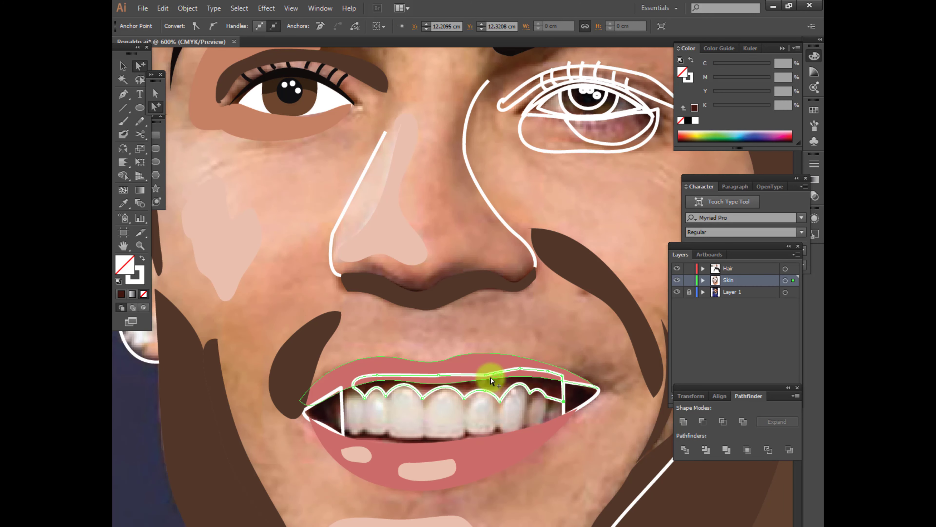
# Fill the gum shape with dark maroon and bring the upper lip to the front
pyautogui.press('i')
pyautogui.click(549, 391)
pyautogui.click(157, 107)
pyautogui.click(378, 367)
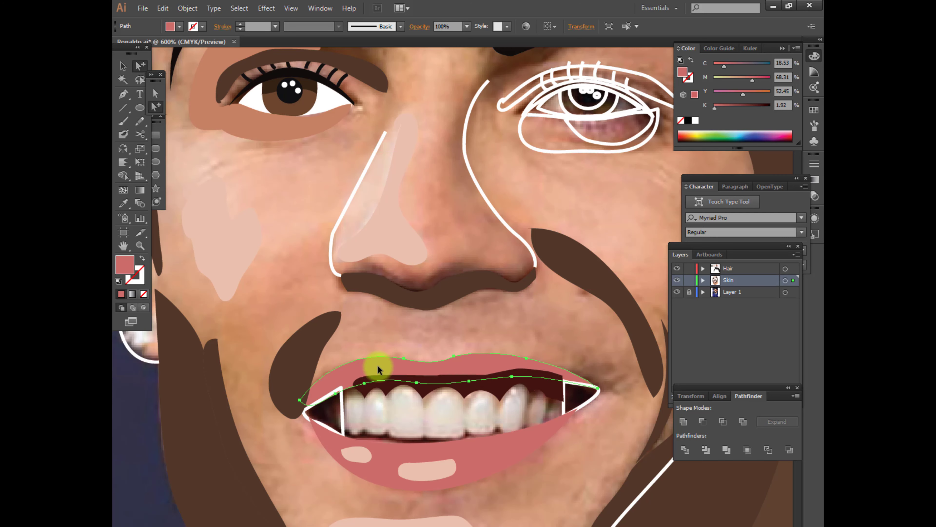
pyautogui.hotkey('ctrl', 'shift', ']')
# Fill the triangular shapes at both mouth corners with the dark maroon of the gum shape
pyautogui.scroll(2, 472, 381)
pyautogui.moveTo(472, 381); pyautogui.dragTo(472, 290)
pyautogui.moveTo(450, 370); pyautogui.dragTo(476, 339)
pyautogui.click(237, 334)
pyautogui.press('i')
pyautogui.click(312, 268)
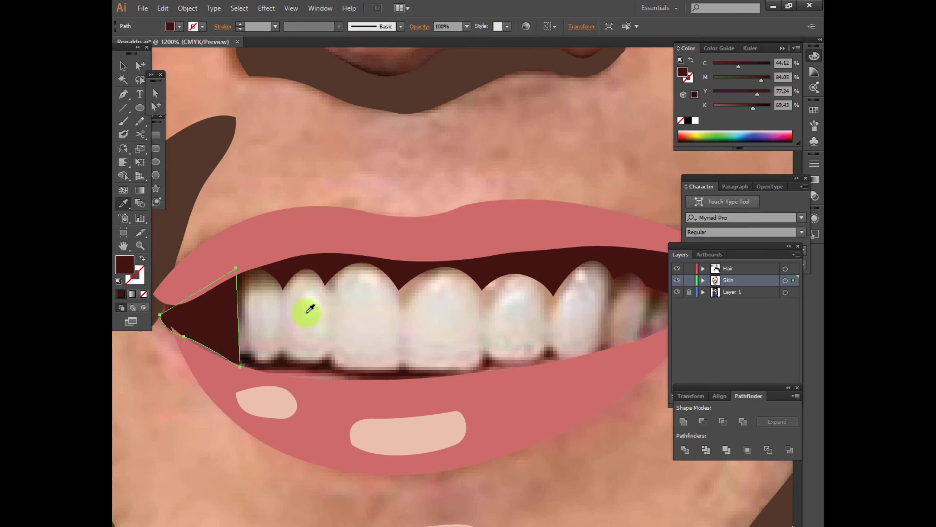
pyautogui.scroll(-1, 297, 371)
pyautogui.moveTo(416, 391); pyautogui.dragTo(329, 391)
pyautogui.keyDown('ctrl'); pyautogui.click(498, 327); pyautogui.keyUp('ctrl')
pyautogui.click(234, 316)
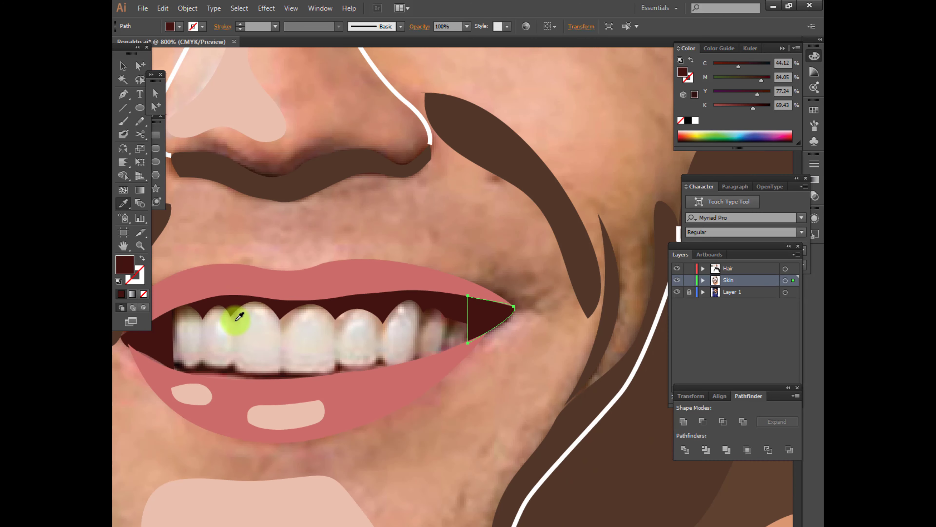
# Deselect the artwork and start an unfilled Pen path along the lower edges of the leftmost teeth
pyautogui.click(139, 67)
pyautogui.click(425, 441)
pyautogui.scroll(-1, 427, 439)
pyautogui.click(396, 410)
pyautogui.hotkey('ctrl', 'shift', 'a')
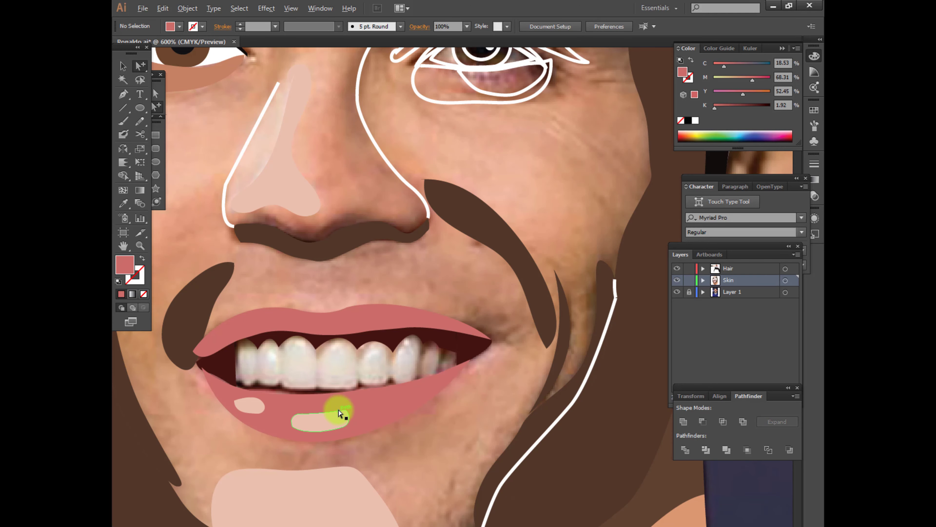
pyautogui.scroll(1, 318, 408)
pyautogui.moveTo(317, 408); pyautogui.dragTo(368, 406)
pyautogui.press('p')
pyautogui.click(258, 370)
pyautogui.moveTo(290, 370); pyautogui.dragTo(345, 370)
pyautogui.click(289, 370)
pyautogui.press('/')
pyautogui.click(318, 376)
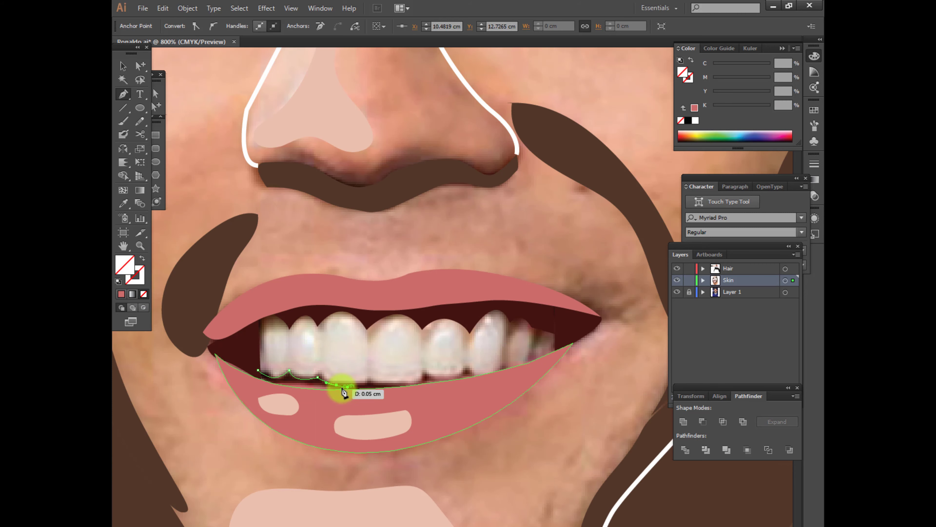
# Continue the path along the lower edges of the remaining teeth towards the opposite mouth corner
pyautogui.moveTo(380, 398); pyautogui.dragTo(346, 396)
pyautogui.moveTo(384, 381); pyautogui.dragTo(384, 382)
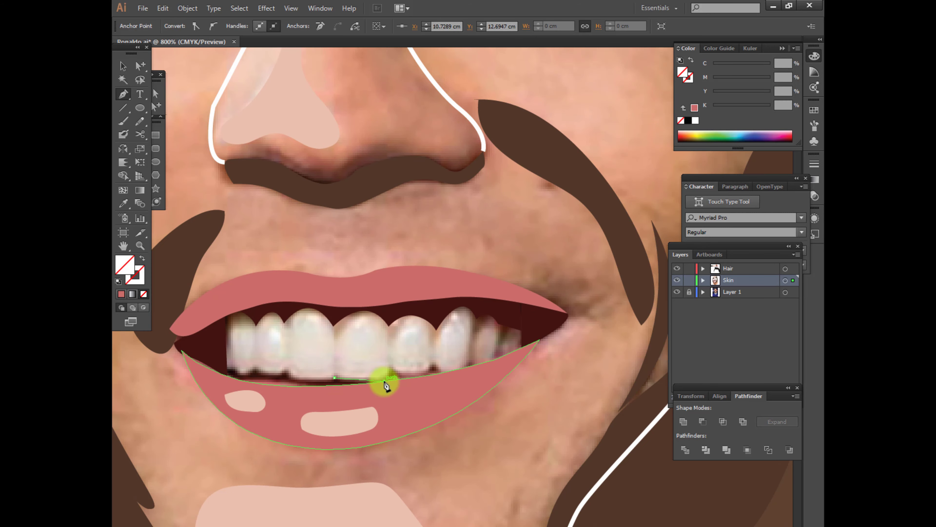
pyautogui.click(431, 367)
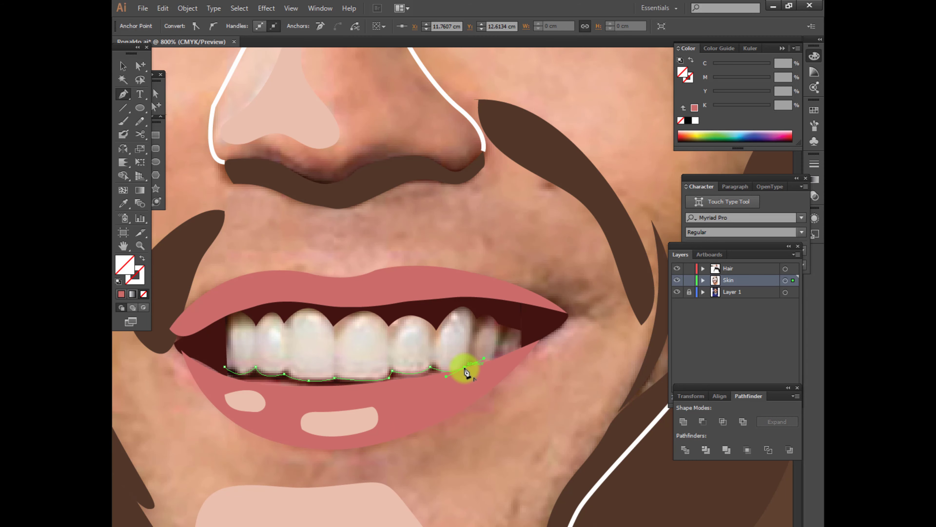
pyautogui.click(465, 368)
pyautogui.click(494, 359)
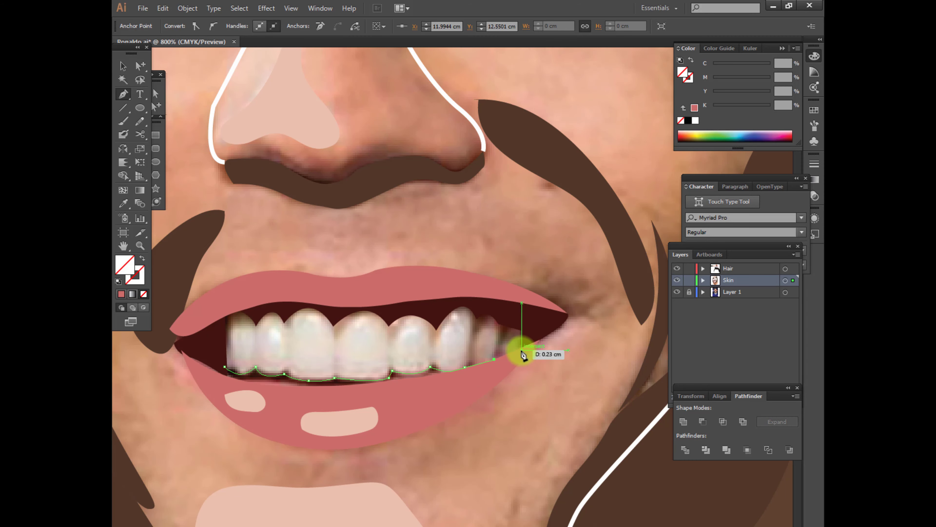
# Close the teeth outline along the upper lip and fill it with the off-white sampled from the teeth
pyautogui.click(528, 320)
pyautogui.moveTo(478, 301); pyautogui.dragTo(437, 305)
pyautogui.click(430, 306)
pyautogui.click(348, 307)
pyautogui.moveTo(276, 297); pyautogui.dragTo(258, 299)
pyautogui.moveTo(228, 302); pyautogui.dragTo(217, 320)
pyautogui.click(225, 367)
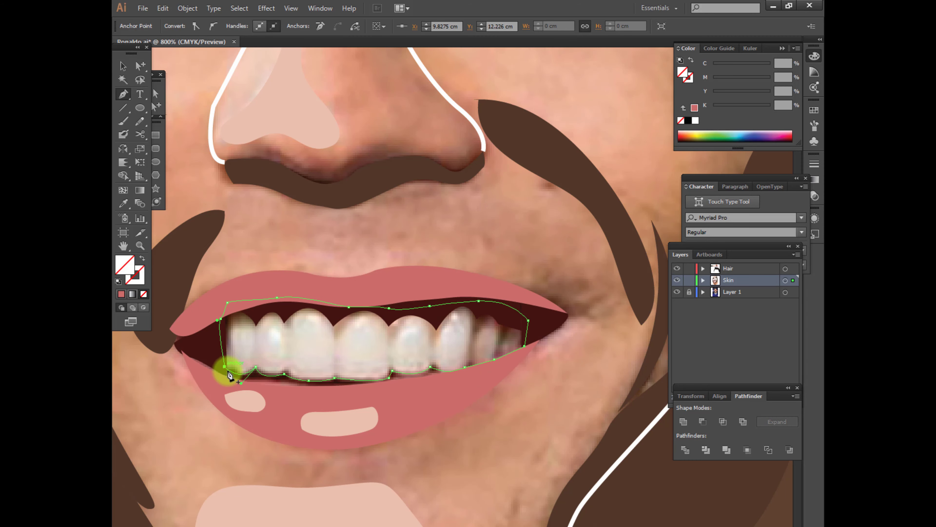
pyautogui.click(299, 348)
pyautogui.click(140, 65)
pyautogui.click(560, 383)
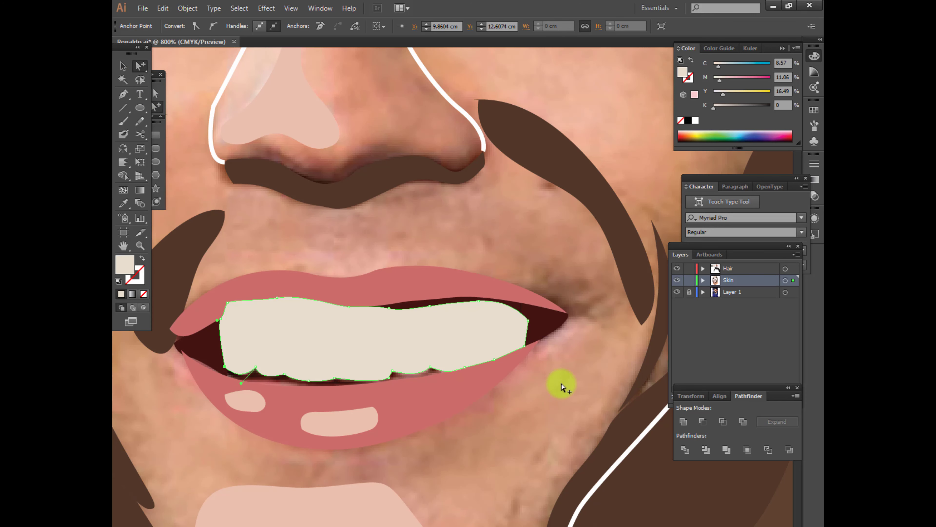
# Bring the dark mouth corners, the gum shape and the upper lip to the front of the teeth
pyautogui.click(556, 337)
pyautogui.click(453, 301)
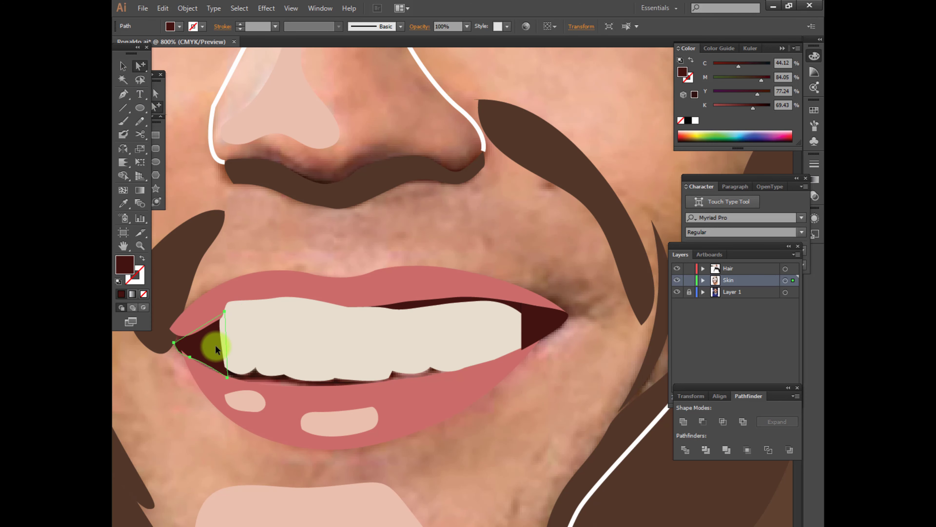
pyautogui.hotkey('ctrl', 'shift', ']')
pyautogui.click(277, 289)
pyautogui.hotkey('ctrl', 'shift', ']')
pyautogui.click(415, 303)
pyautogui.hotkey('ctrl', 'shift', ']')
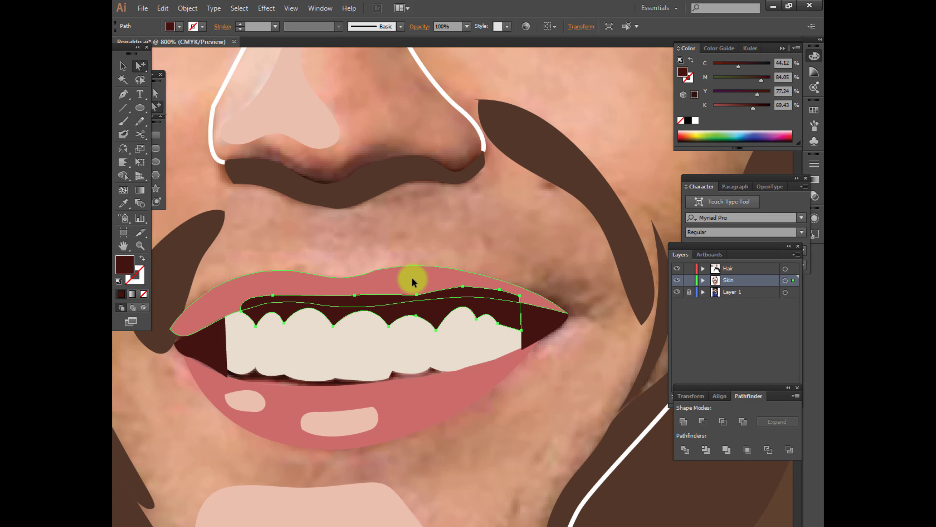
pyautogui.click(412, 277)
pyautogui.hotkey('ctrl', 'shift', ']')
# Adjust the anchor point at the lower corner of the central tooth on the teeth shape and deselect it
pyautogui.scroll(1, 381, 419)
pyautogui.click(410, 343)
pyautogui.click(156, 94)
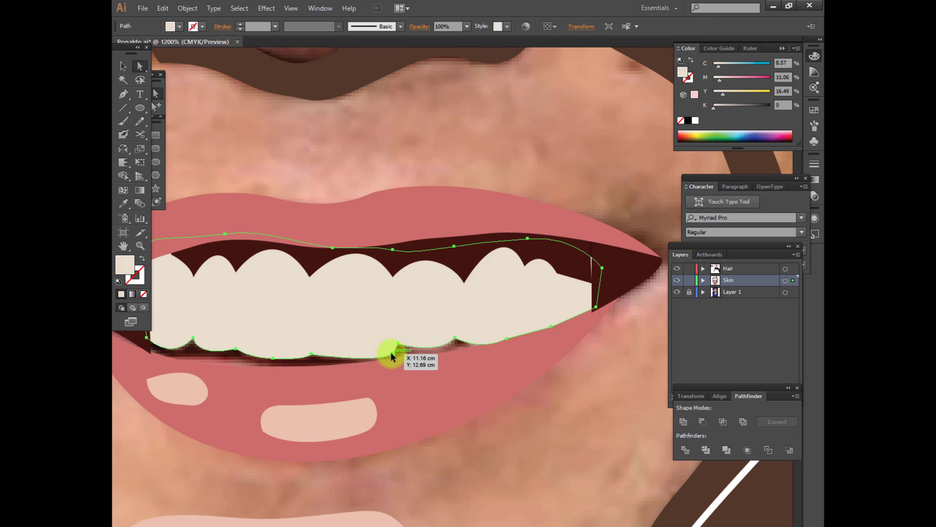
pyautogui.click(391, 353)
pyautogui.click(214, 26)
pyautogui.scroll(1, 395, 376)
pyautogui.moveTo(391, 349); pyautogui.dragTo(387, 349)
pyautogui.hotkey('ctrl', 'shift', 'a')
pyautogui.scroll(-1, 452, 432)
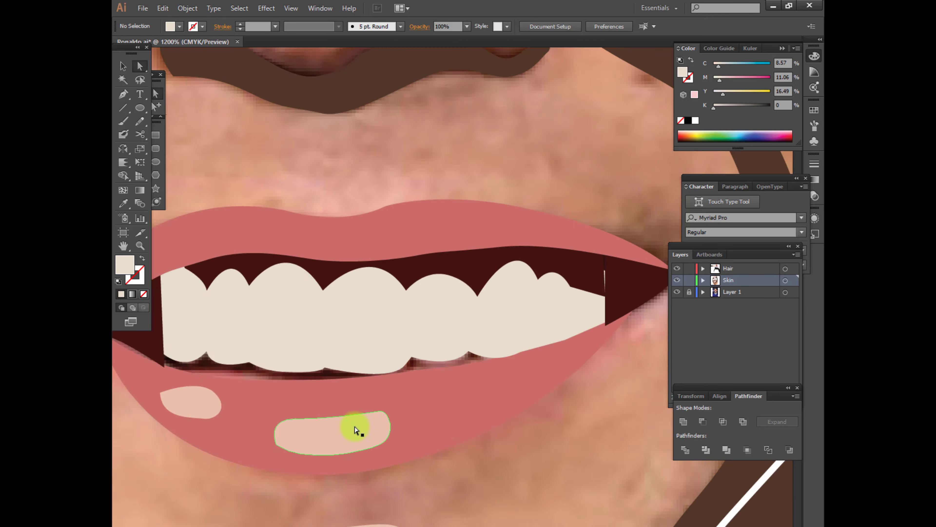
# Reshape the dark left mouth corner by moving its anchors to meet the edges of both lips
pyautogui.hscroll(-3, 294, 380)
pyautogui.click(202, 337)
pyautogui.moveTo(220, 345); pyautogui.dragTo(221, 348)
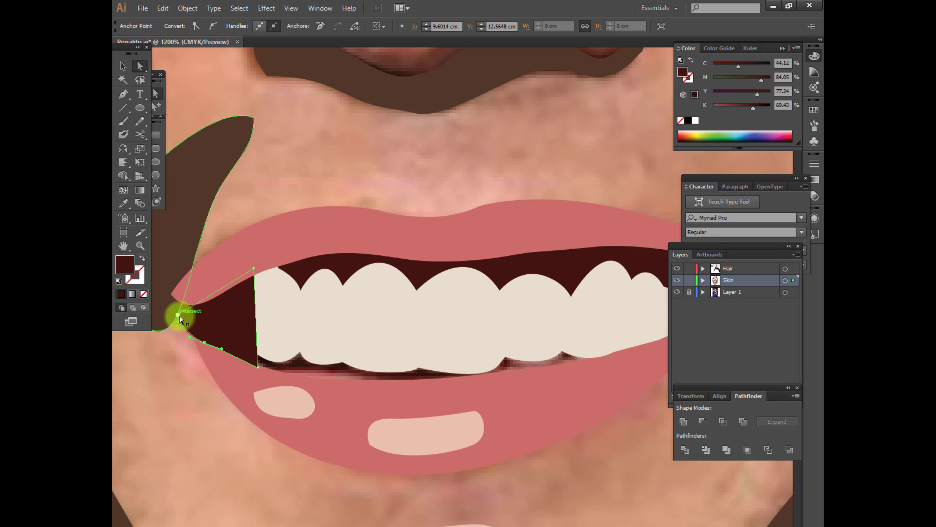
pyautogui.moveTo(183, 313); pyautogui.dragTo(183, 312)
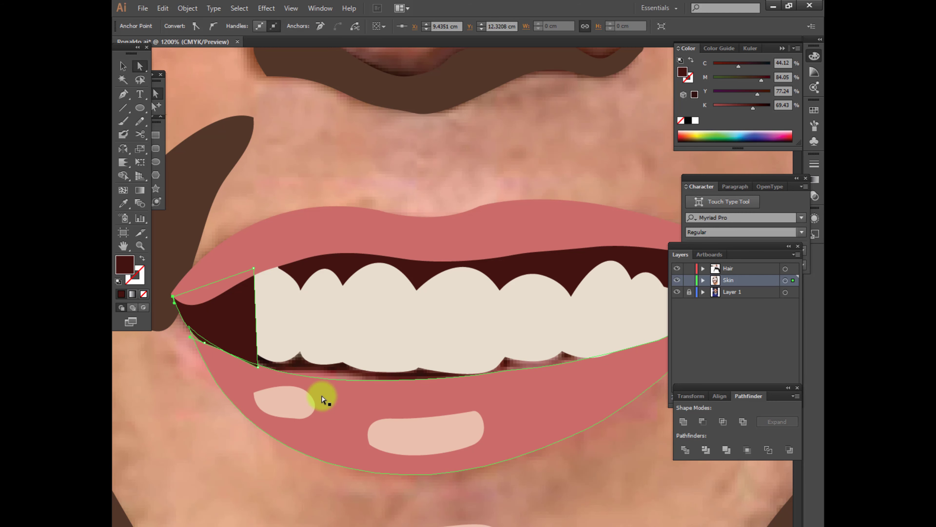
# Start a Pen shape with a curved upper edge across the lower part of the teeth between the mouth corners
pyautogui.click(343, 397)
pyautogui.moveTo(344, 397); pyautogui.dragTo(319, 388)
pyautogui.press('p')
pyautogui.click(224, 330)
pyautogui.moveTo(310, 341); pyautogui.dragTo(361, 344)
pyautogui.click(455, 350)
pyautogui.click(632, 329)
# Close the strip below the teeth along the lower lip and fill it with the dark maroon of the mouth corner
pyautogui.moveTo(436, 380); pyautogui.dragTo(409, 384)
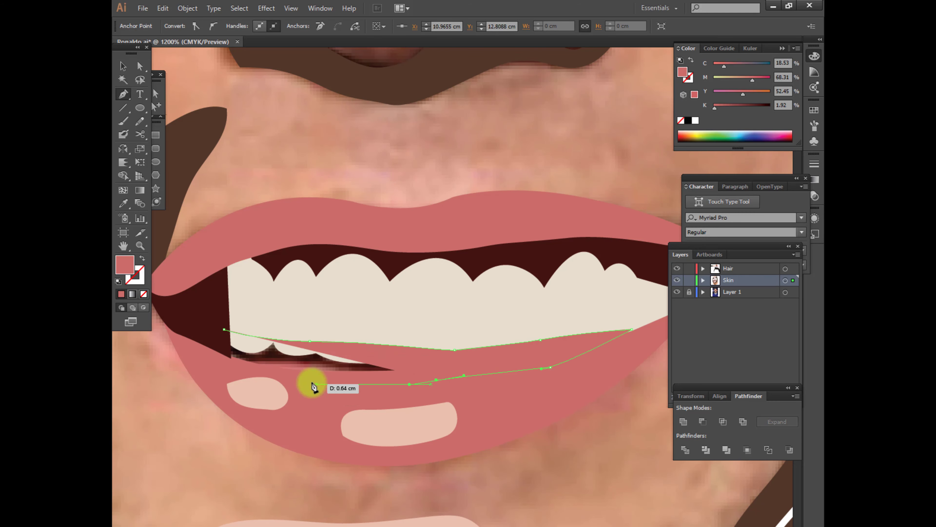
pyautogui.moveTo(301, 378); pyautogui.dragTo(282, 376)
pyautogui.moveTo(231, 369); pyautogui.dragTo(221, 366)
pyautogui.click(210, 351)
pyautogui.click(224, 329)
pyautogui.press('i')
pyautogui.click(217, 337)
# Bring the teeth shape, the lower lip and the lip's two highlights to the front of the stacking order
pyautogui.click(156, 106)
pyautogui.click(313, 309)
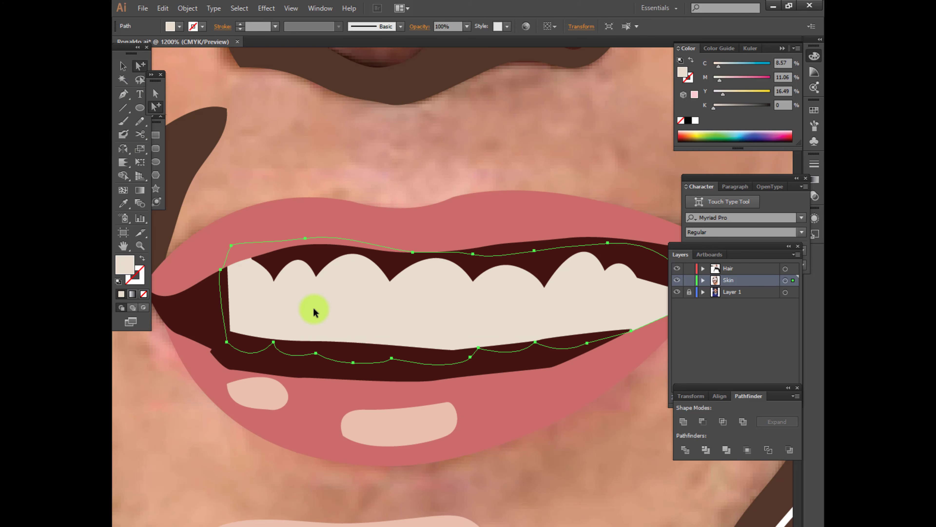
pyautogui.hotkey('ctrl', 'shift', ']')
pyautogui.click(320, 391)
pyautogui.hotkey('ctrl', 'shift', ']')
pyautogui.hotkey('ctrl', 'y')
pyautogui.click(282, 407)
pyautogui.keyDown('shift'); pyautogui.click(346, 414); pyautogui.keyUp('shift')
pyautogui.hotkey('ctrl', 'y')
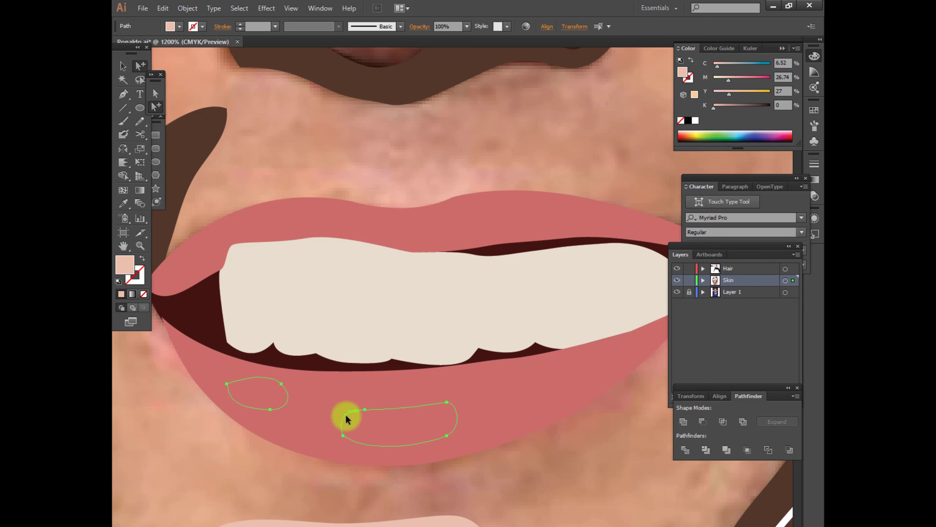
pyautogui.hotkey('ctrl', 'shift', ']')
pyautogui.click(523, 508)
# Fill the scalloped gum shape above the teeth with the mouth's dark maroon and bring it to the front
pyautogui.click(421, 239)
pyautogui.press('i')
pyautogui.click(519, 250)
pyautogui.hotkey('ctrl', 'shift', ']')
# Bring the upper lip to the front so it covers the top of the gum shape, and deselect it
pyautogui.click(156, 106)
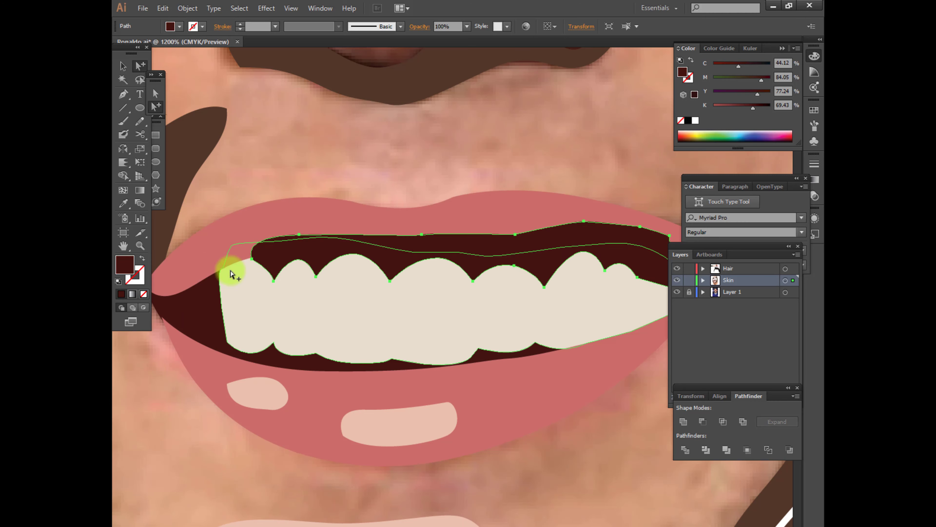
pyautogui.click(544, 461)
pyautogui.click(423, 223)
pyautogui.hotkey('ctrl', 'shift', ']')
pyautogui.click(475, 474)
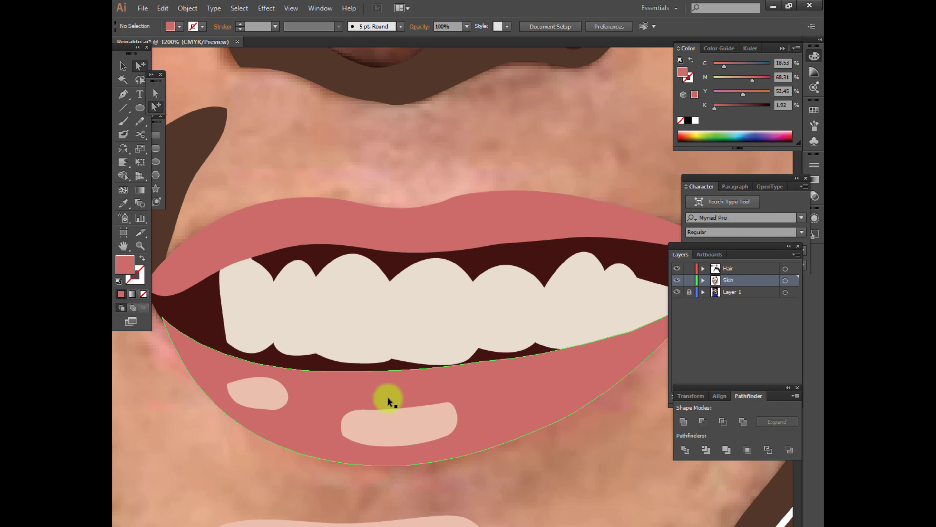
# Fill the nose shape with the orange-tan colour sampled from the palette swatches above the photo
pyautogui.scroll(-3, 387, 398)
pyautogui.press('v')
pyautogui.click(571, 265)
pyautogui.scroll(-4, 538, 280)
pyautogui.press('i')
pyautogui.click(391, 88)
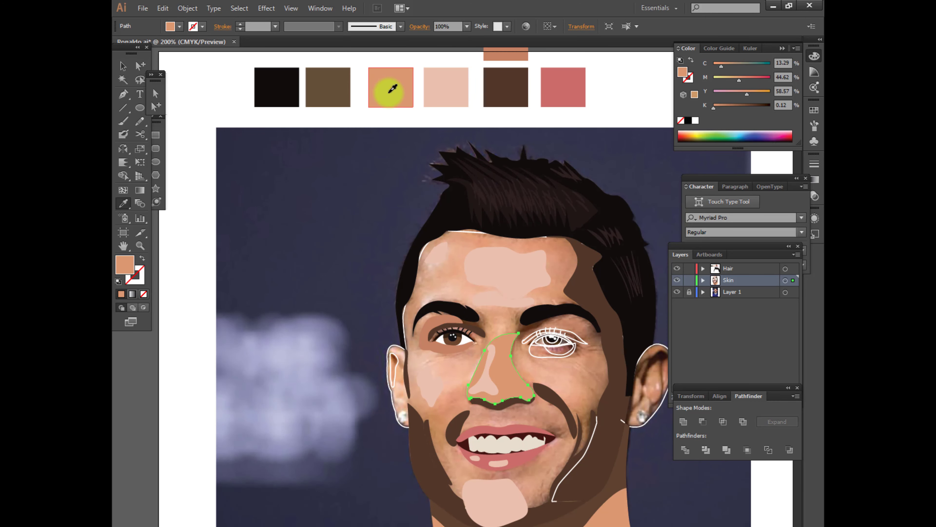
pyautogui.click(157, 106)
pyautogui.click(384, 354)
# Draw a closed freehand Pencil outline around the left eye, reaching from the outer eyelid to the inner corner
pyautogui.scroll(3, 542, 423)
pyautogui.moveTo(408, 311); pyautogui.dragTo(462, 370)
pyautogui.scroll(1, 462, 369)
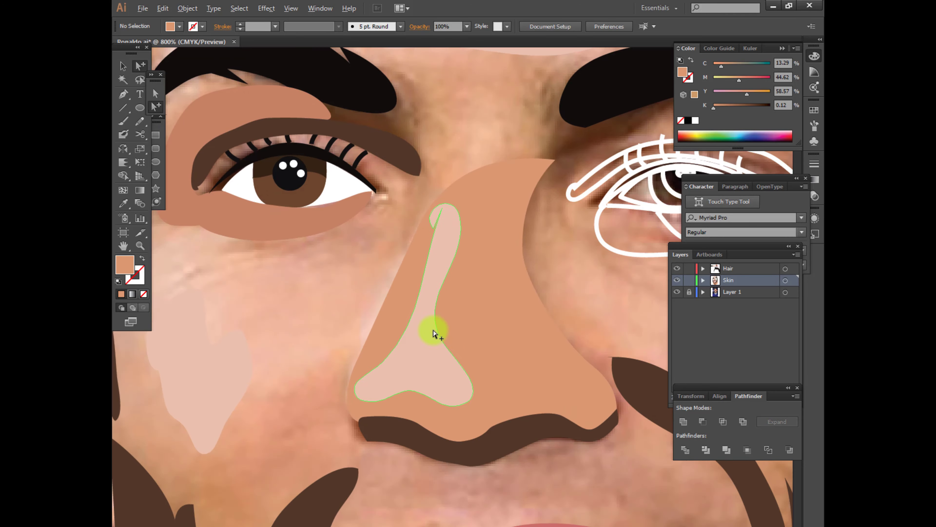
pyautogui.moveTo(434, 330); pyautogui.dragTo(527, 424)
pyautogui.press('n')
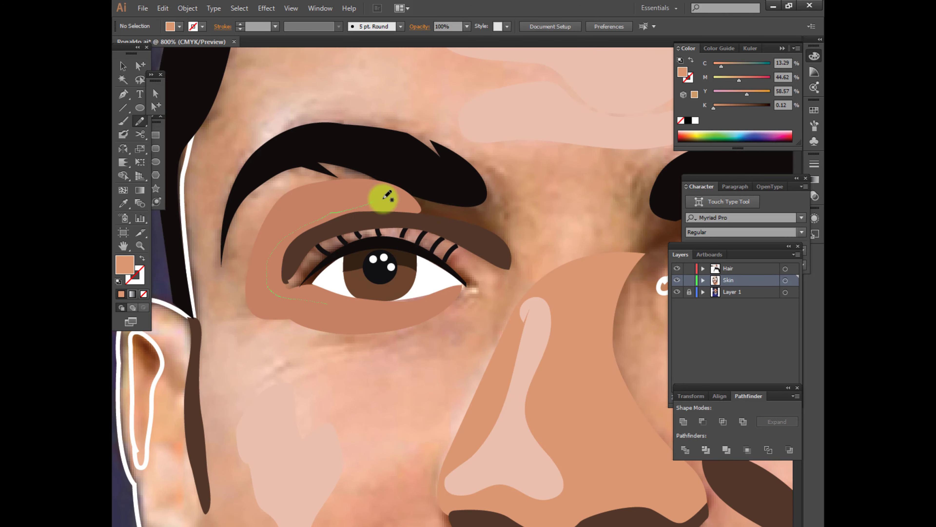
pyautogui.moveTo(336, 311); pyautogui.dragTo(374, 310)
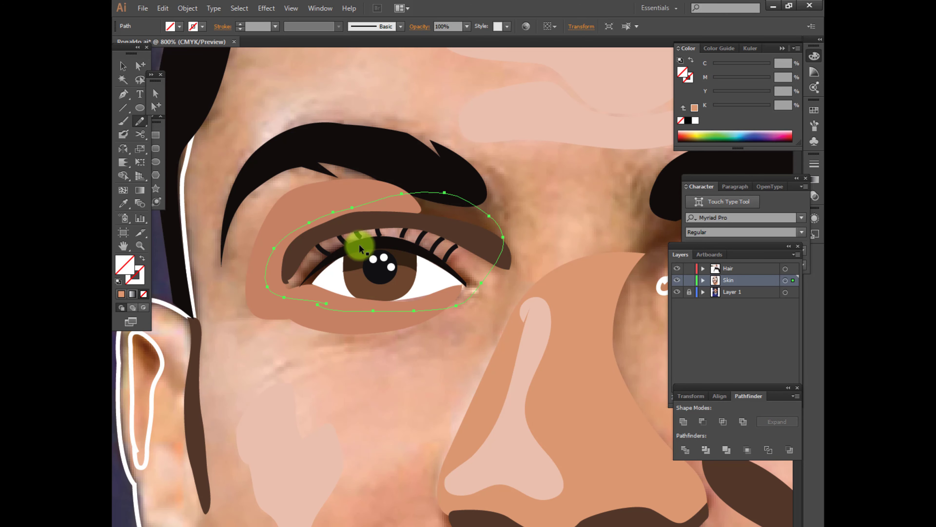
# Fill the new shape around the left eye with the eyelid's terracotta colour and send it to the back
pyautogui.click(312, 189)
pyautogui.hotkey('ctrl', 'shift', '[')
pyautogui.keyDown('ctrl'); pyautogui.click(394, 378); pyautogui.keyUp('ctrl')
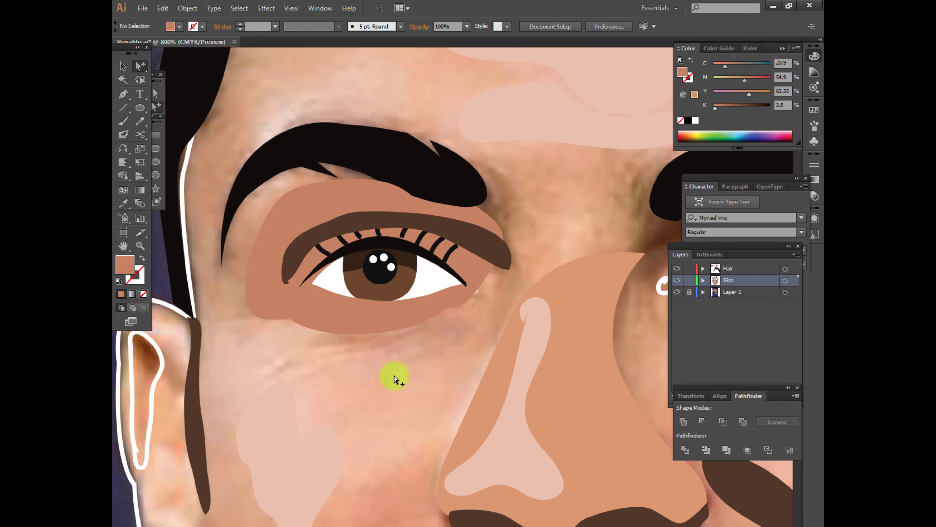
# Select the left eye's eyelash strokes and bring them to the front
pyautogui.click(401, 219)
pyautogui.click(400, 231)
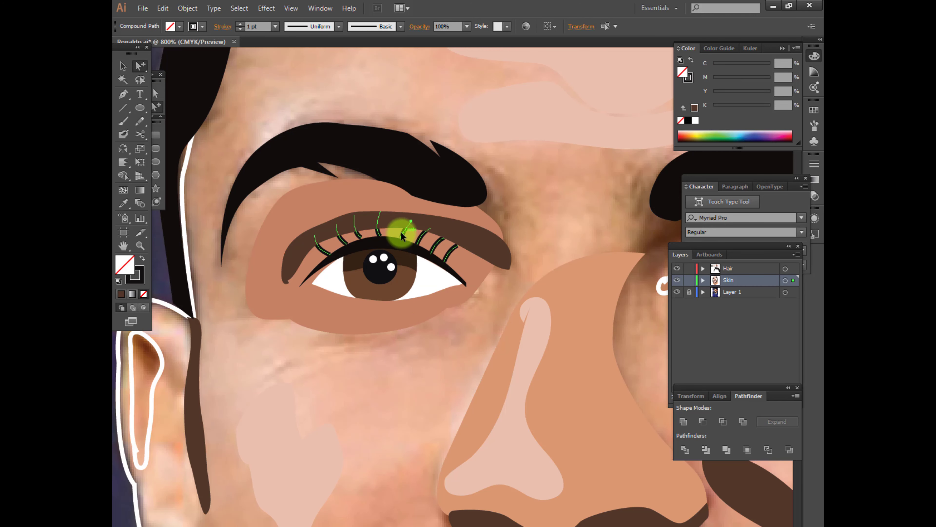
pyautogui.hotkey('ctrl', 'shift', 'a')
pyautogui.click(449, 252)
pyautogui.hotkey('ctrl', 'shift', 'a')
pyautogui.click(448, 250)
pyautogui.hotkey('ctrl', 'shift', ']')
# Apply a tapered variable-width stroke profile to the left eye's eyelashes
pyautogui.click(307, 28)
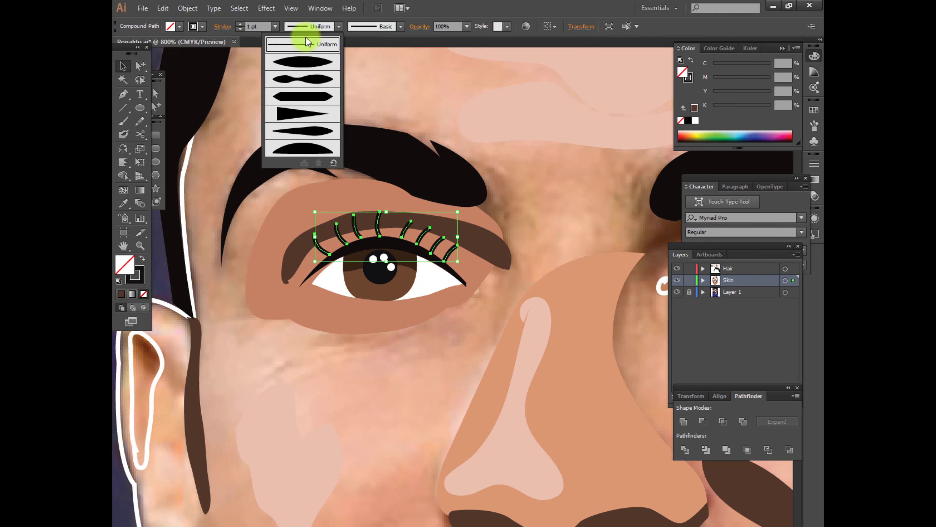
pyautogui.click(313, 114)
pyautogui.click(319, 27)
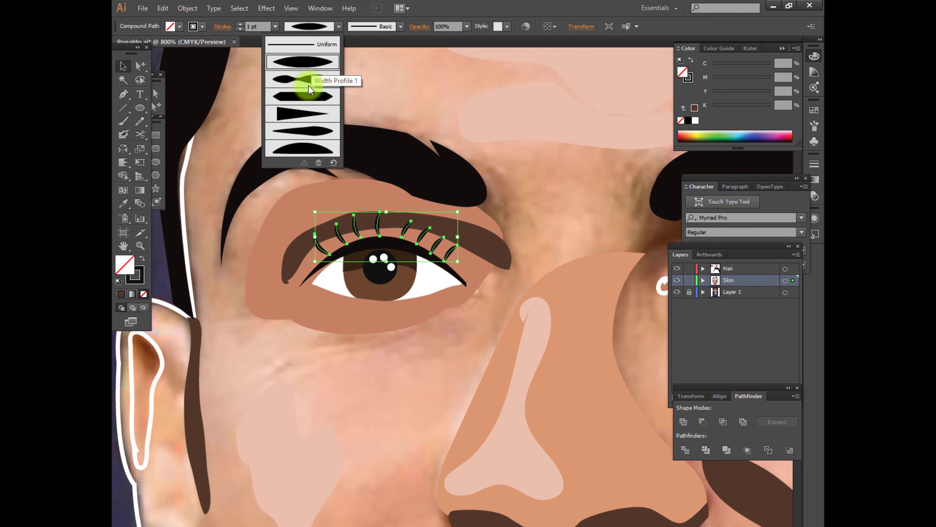
pyautogui.click(304, 112)
pyautogui.click(338, 27)
pyautogui.click(318, 120)
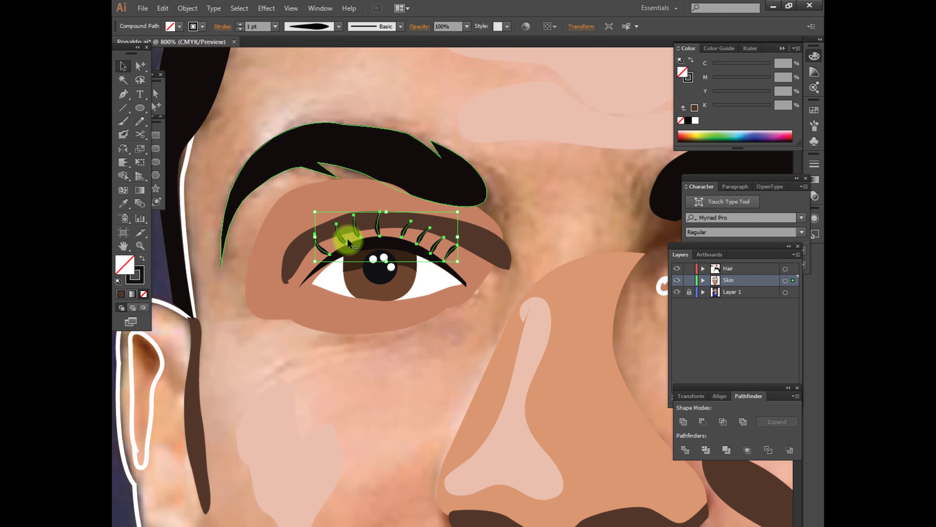
# Adjust the outer end of the dark brown eyelid crease above the left eye and deselect it
pyautogui.hotkey('ctrl', 'shift', 'a')
pyautogui.press('a')
pyautogui.click(286, 279)
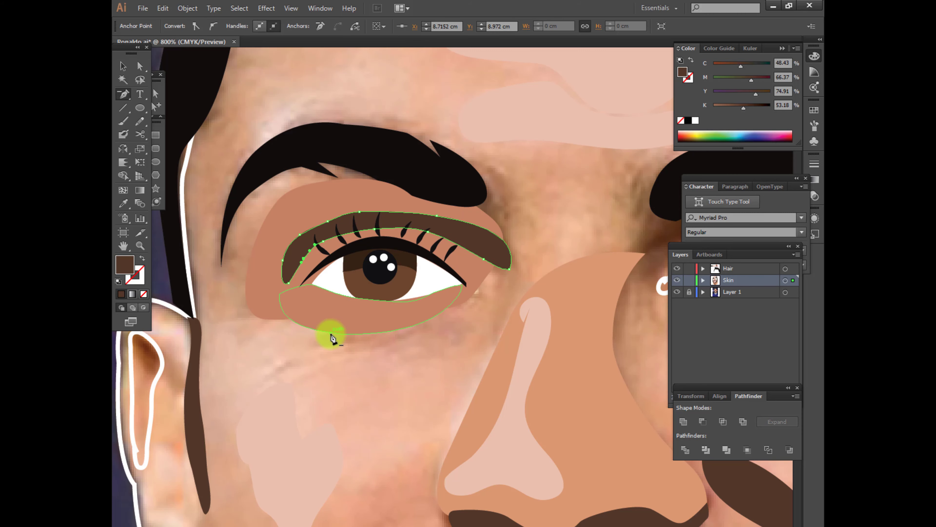
pyautogui.click(461, 317)
# Fill the eyelid crease outline above the right eye with the left crease's dark brown, replacing its white stroke
pyautogui.scroll(-4, 461, 317)
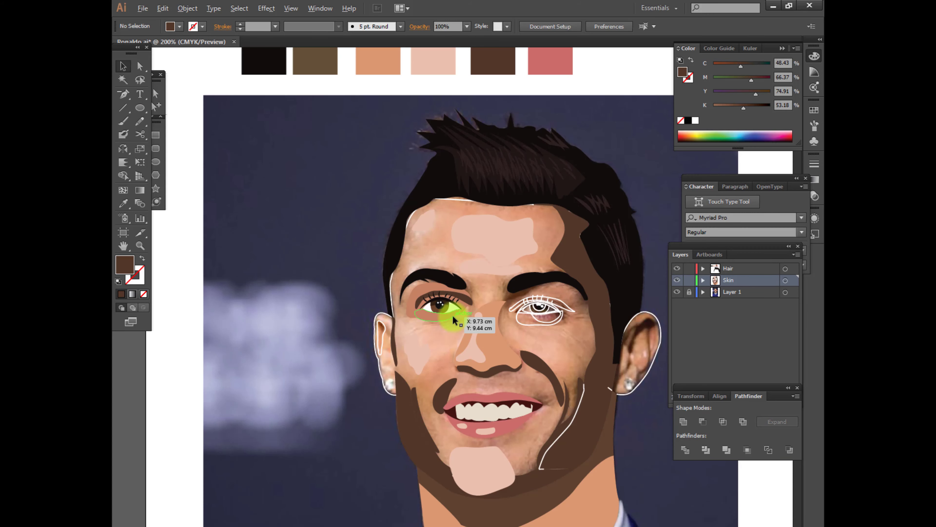
pyautogui.scroll(2, 511, 332)
pyautogui.moveTo(512, 336); pyautogui.dragTo(382, 336)
pyautogui.click(479, 274)
pyautogui.click(155, 107)
pyautogui.click(488, 279)
pyautogui.press('i')
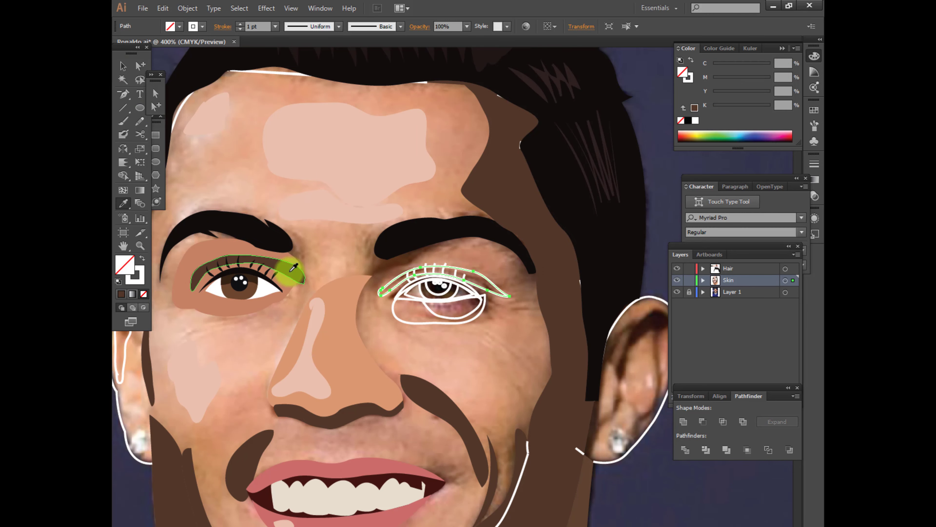
pyautogui.click(288, 271)
# Fill the right under-eye shape with the left eye's terracotta and its inner patch with the light pink highlight colour
pyautogui.keyDown('ctrl'); pyautogui.click(415, 323); pyautogui.keyUp('ctrl')
pyautogui.click(256, 309)
pyautogui.click(443, 325)
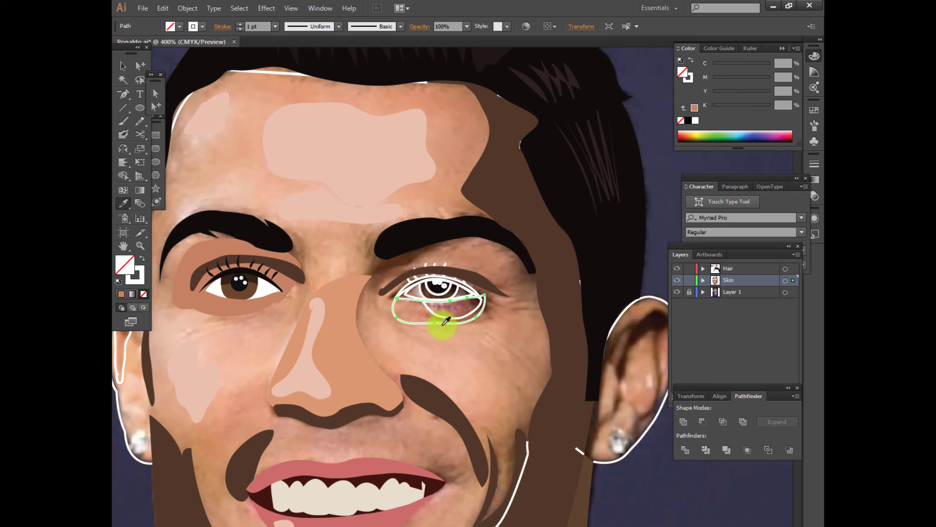
pyautogui.click(312, 180)
pyautogui.keyDown('ctrl'); pyautogui.click(403, 323); pyautogui.keyUp('ctrl')
pyautogui.click(229, 308)
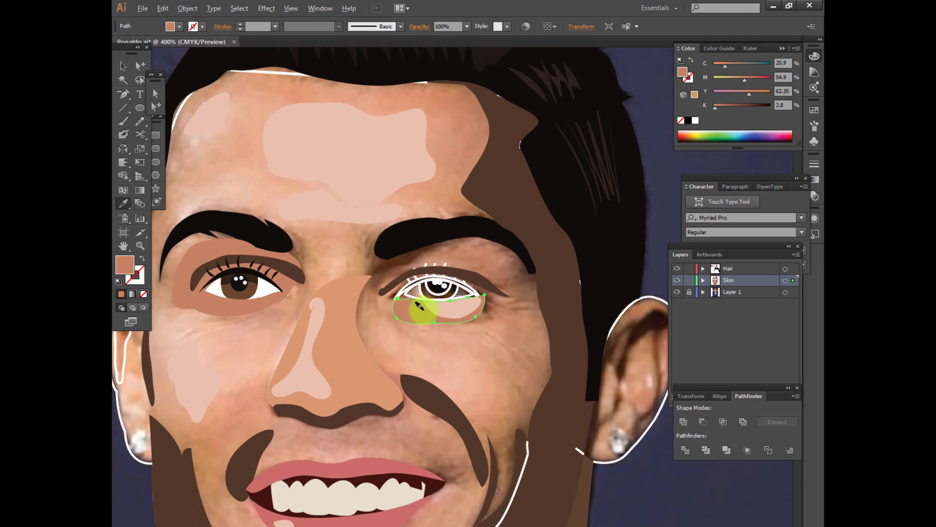
# Fill the right eye's upper lash line with the black of the eyebrow
pyautogui.scroll(1, 385, 318)
pyautogui.moveTo(385, 318); pyautogui.dragTo(440, 349)
pyautogui.keyDown('ctrl'); pyautogui.click(477, 299); pyautogui.keyUp('ctrl')
pyautogui.click(485, 228)
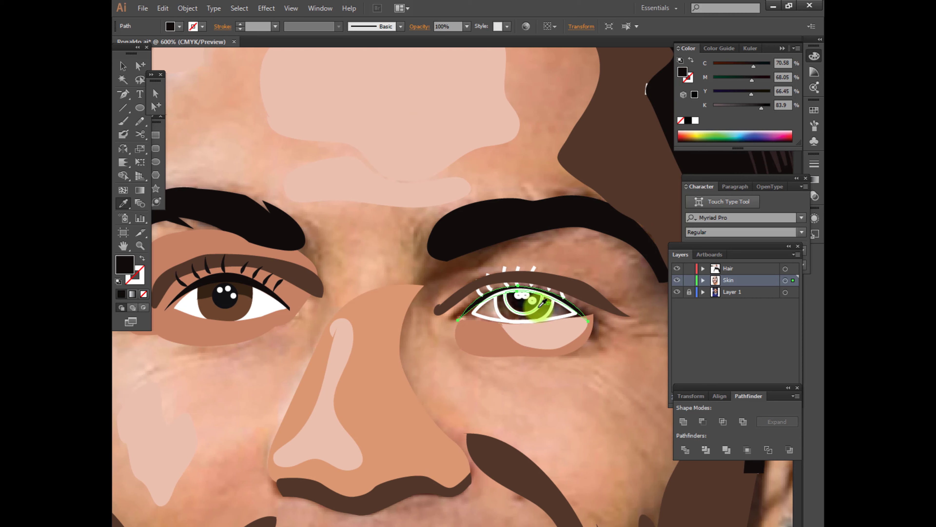
# Fill the right eye's pupil with the left pupil's black and its small round reflections with white
pyautogui.keyDown('ctrl'); pyautogui.click(540, 306); pyautogui.keyUp('ctrl')
pyautogui.click(225, 300)
pyautogui.keyDown('ctrl'); pyautogui.click(533, 305); pyautogui.keyUp('ctrl')
pyautogui.click(263, 309)
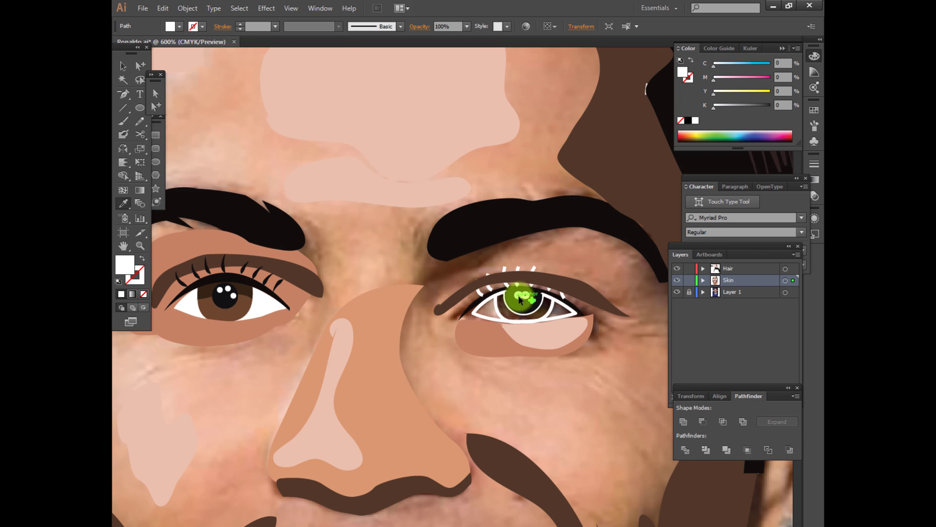
pyautogui.keyDown('ctrl'); pyautogui.click(519, 296); pyautogui.keyUp('ctrl')
pyautogui.click(257, 298)
pyautogui.keyDown('ctrl'); pyautogui.click(527, 297); pyautogui.keyUp('ctrl')
pyautogui.click(532, 301)
# Fill the right eye's iris with the left iris's brown and the eyeball shape with white
pyautogui.keyDown('ctrl'); pyautogui.click(552, 305); pyautogui.keyUp('ctrl')
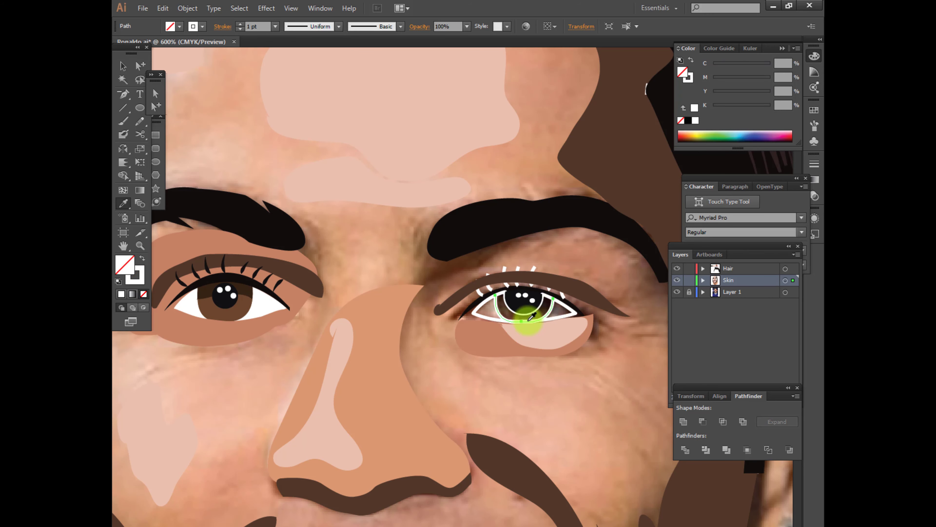
pyautogui.click(221, 300)
pyautogui.click(306, 310)
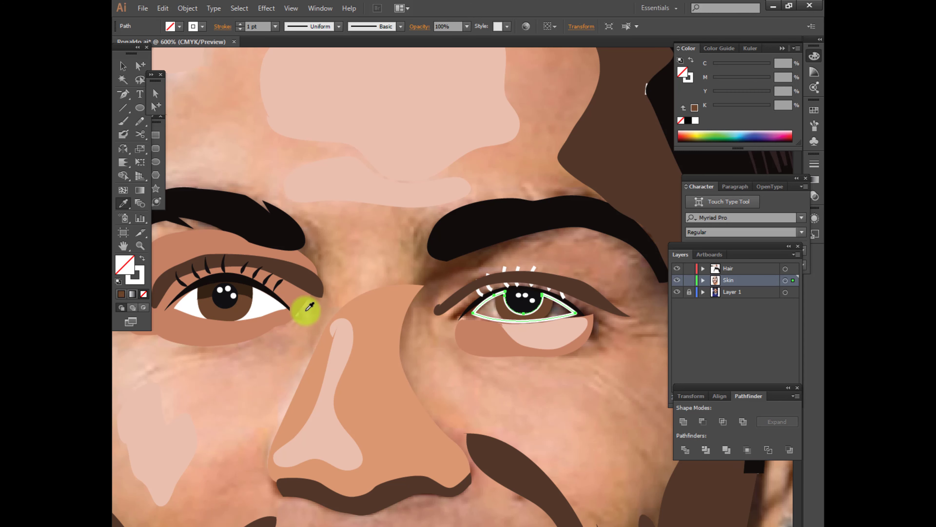
pyautogui.click(263, 306)
pyautogui.keyDown('ctrl'); pyautogui.click(497, 328); pyautogui.keyUp('ctrl')
pyautogui.keyDown('ctrl'); pyautogui.click(495, 308); pyautogui.keyUp('ctrl')
pyautogui.keyDown('ctrl'); pyautogui.click(529, 358); pyautogui.keyUp('ctrl')
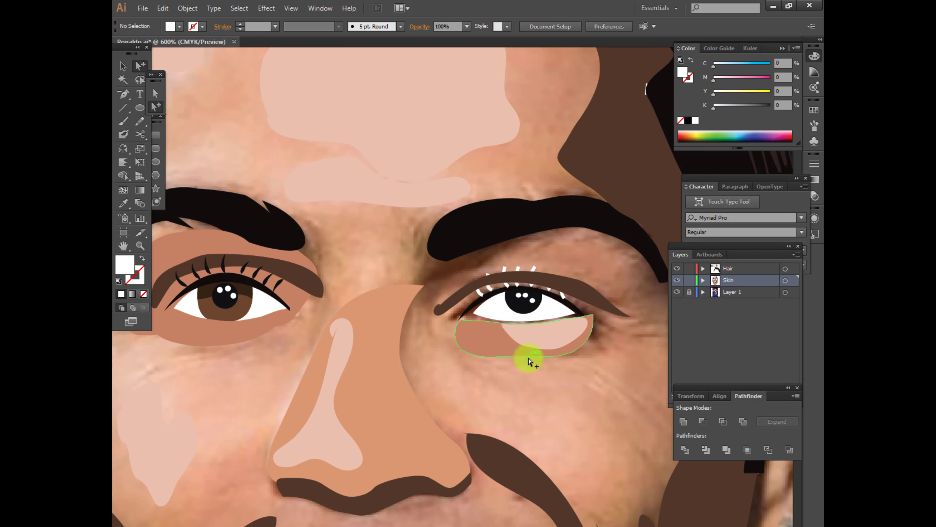
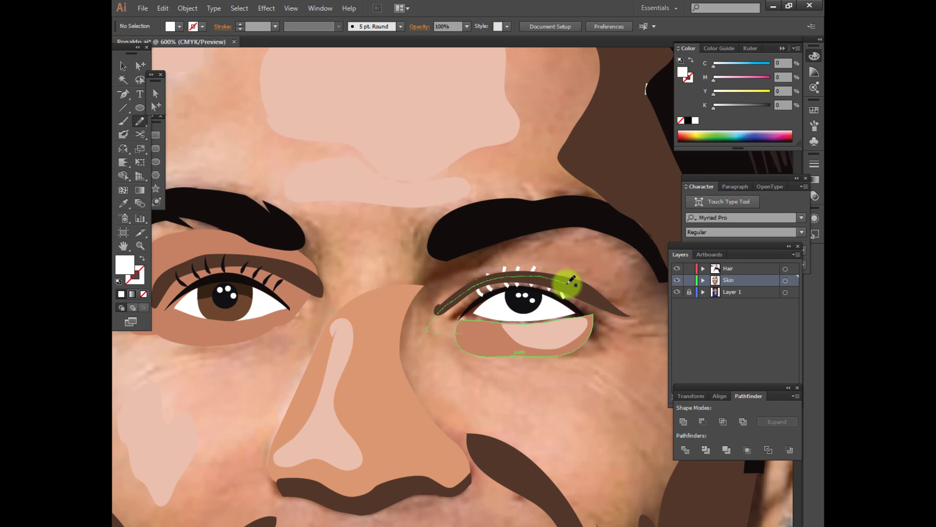
# Fill the large shape around the right eye with the under-eye terracotta and send it behind the other eye shapes
pyautogui.moveTo(535, 356); pyautogui.dragTo(464, 337)
pyautogui.press('i')
pyautogui.click(486, 352)
pyautogui.hotkey('ctrl', 'shift', '[')
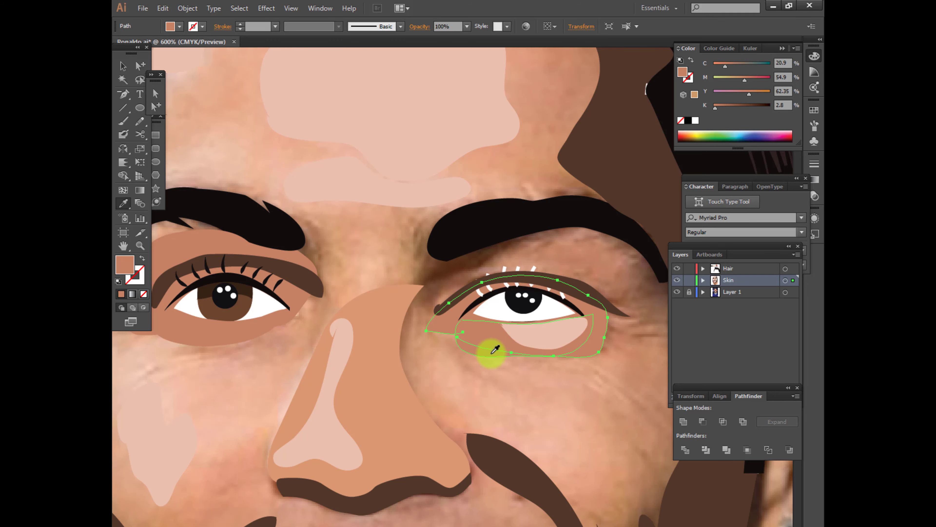
pyautogui.press('v')
pyautogui.click(507, 374)
# Select the right eye's hidden iris shape in outline view and bring it to the front in preview
pyautogui.hotkey('ctrl', 'y')
pyautogui.click(156, 106)
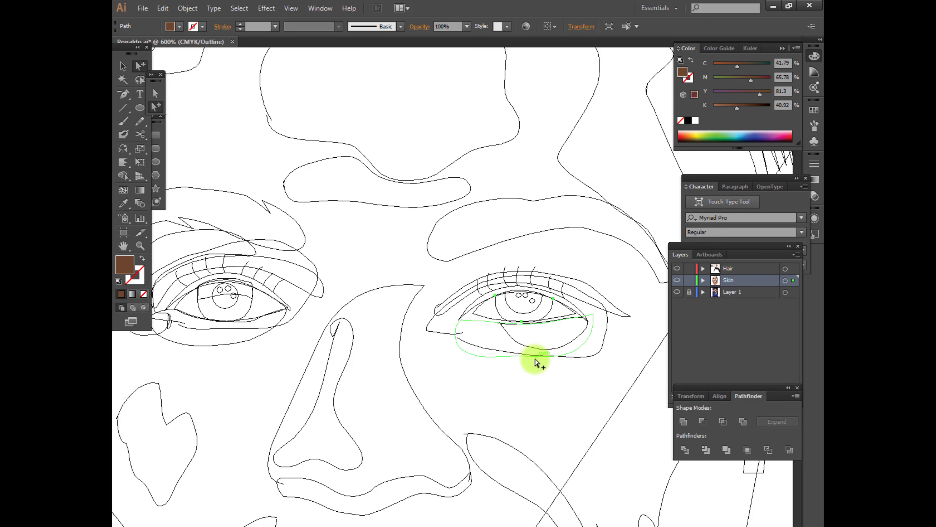
pyautogui.click(549, 315)
pyautogui.scroll(3, 558, 347)
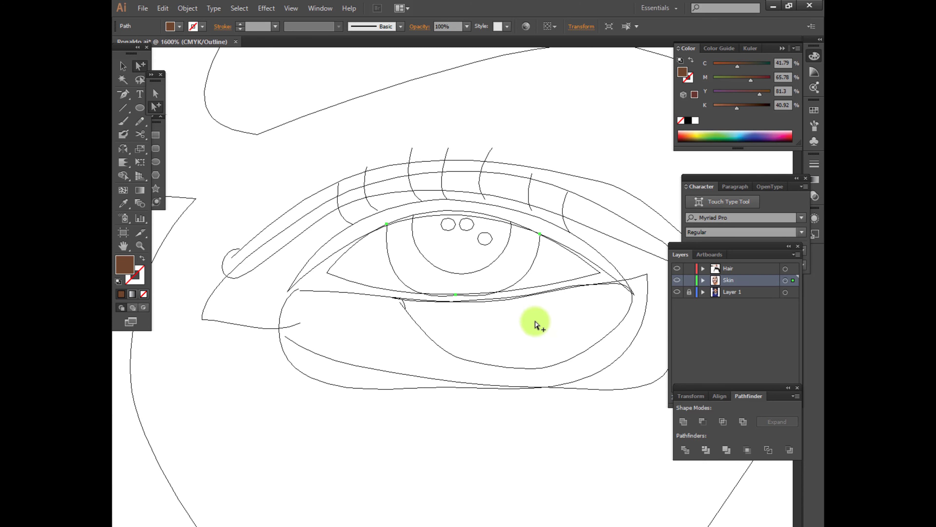
pyautogui.click(423, 272)
pyautogui.click(399, 273)
pyautogui.hotkey('ctrl', 'y')
pyautogui.hotkey('ctrl', 'shift', ']')
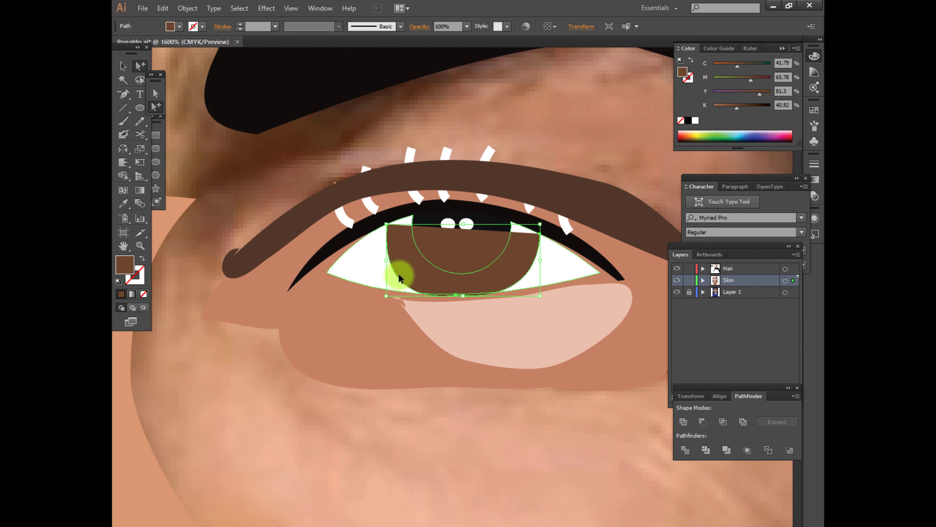
# Raise the right iris's upper inner corner to the lash line and combine the overlapping iris, pupil and eyeball regions with the Shape Builder
pyautogui.click(386, 225)
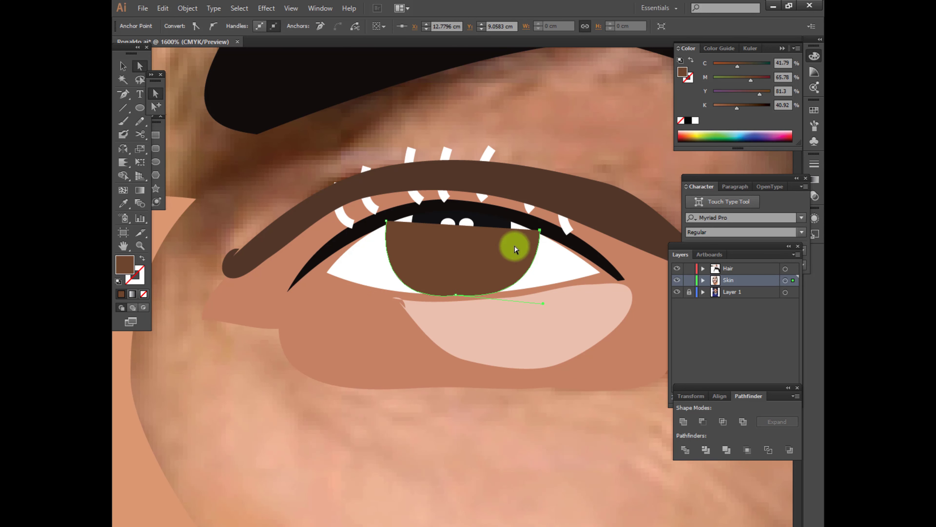
pyautogui.click(511, 223)
pyautogui.keyDown('alt'); pyautogui.keyDown('shift'); pyautogui.click(523, 263); pyautogui.keyUp('shift'); pyautogui.keyUp('alt')
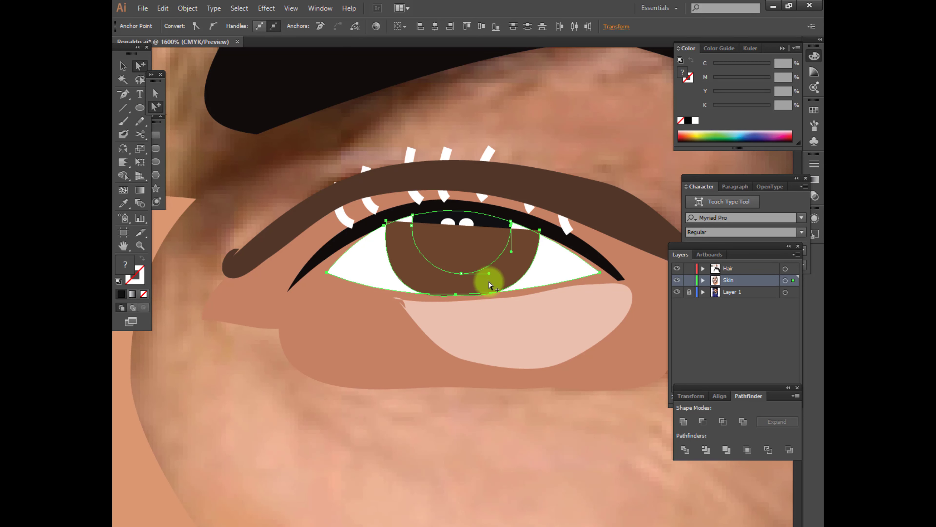
pyautogui.hotkey('shift', 'm')
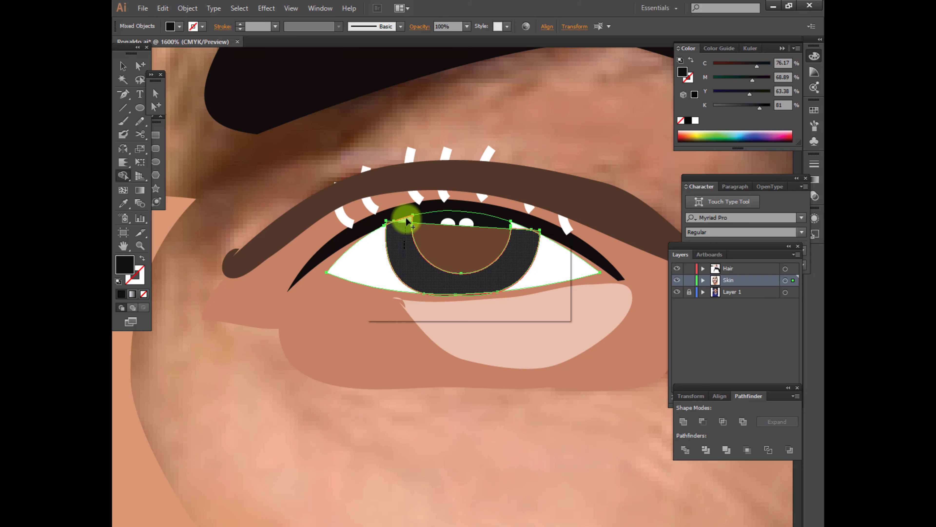
pyautogui.click(408, 221)
pyautogui.click(137, 69)
pyautogui.click(484, 236)
pyautogui.click(143, 294)
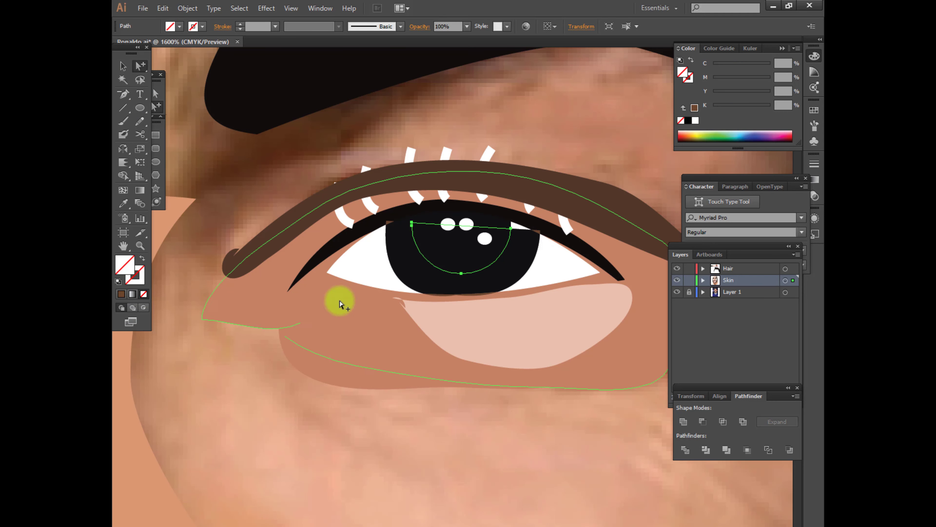
pyautogui.click(435, 390)
pyautogui.scroll(-3, 435, 390)
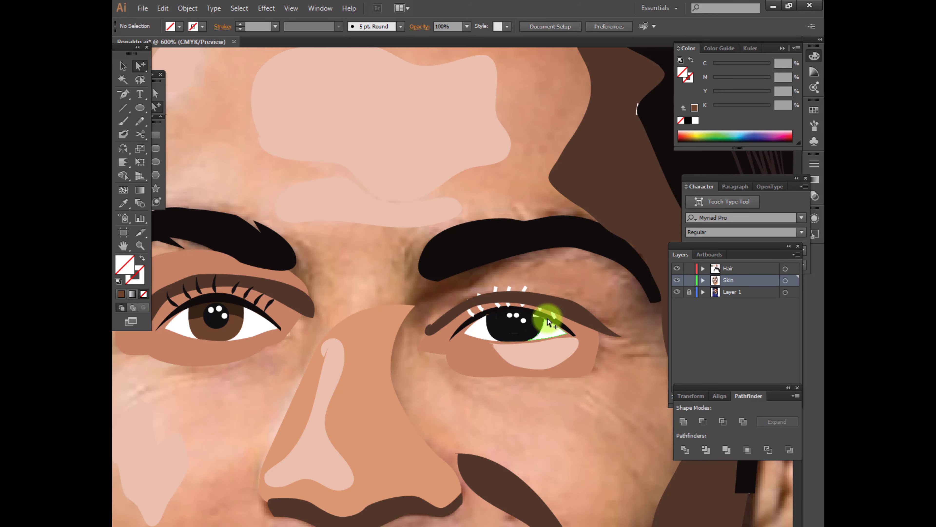
# Fill the strip across the top of the right eye's iris with the left iris's dark upper brown
pyautogui.click(526, 328)
pyautogui.press('i')
pyautogui.click(233, 325)
pyautogui.click(198, 309)
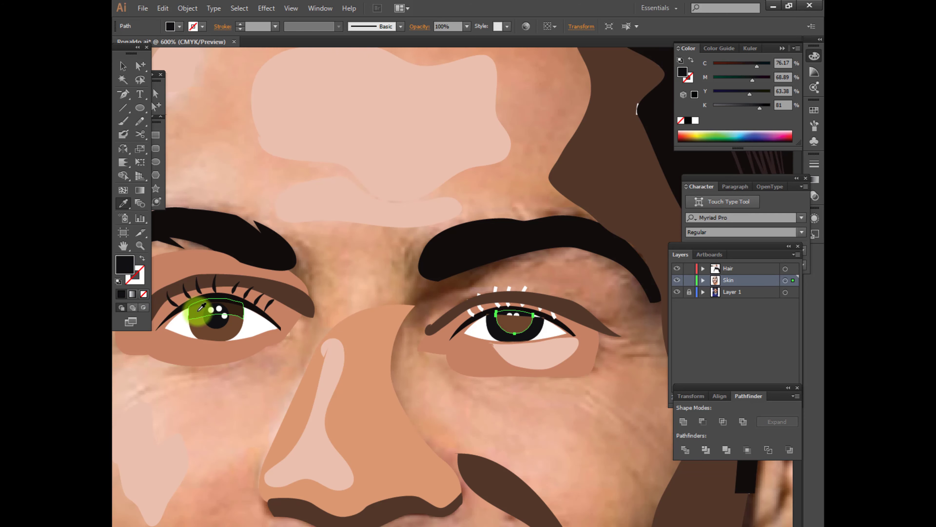
pyautogui.hotkey('ctrl', 'y')
pyautogui.hotkey('ctrl', 'y')
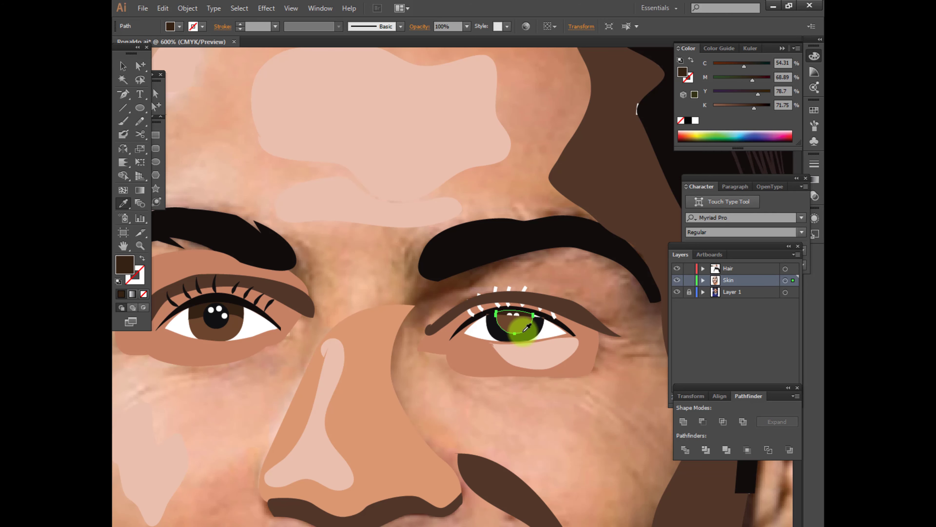
# Fill the right iris with the left iris's brown and the pupil with the left pupil's black
pyautogui.keyDown('ctrl'); pyautogui.click(500, 334); pyautogui.keyUp('ctrl')
pyautogui.click(227, 333)
pyautogui.keyDown('ctrl'); pyautogui.click(515, 326); pyautogui.keyUp('ctrl')
pyautogui.click(218, 318)
pyautogui.scroll(2, 526, 341)
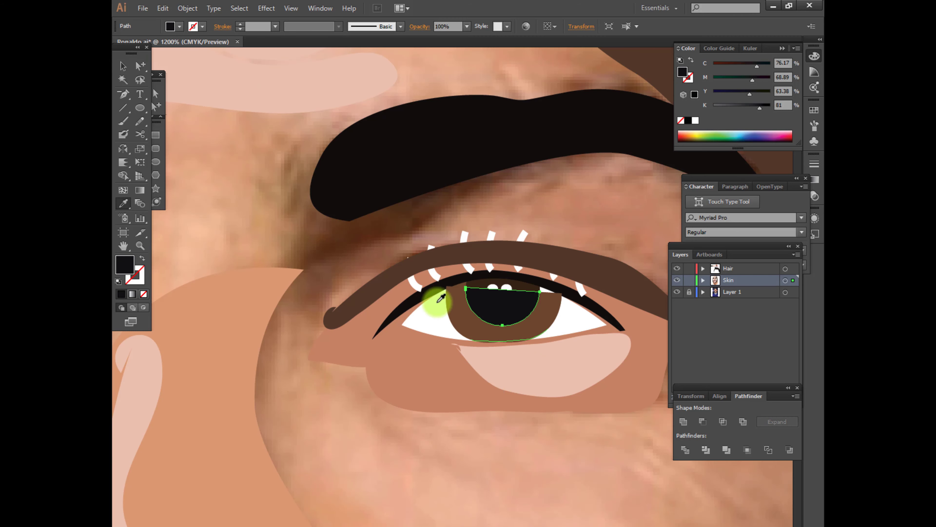
# Fill the strip above the right pupil with the pupil's black and bring the white reflections in front of it
pyautogui.click(140, 67)
pyautogui.click(505, 289)
pyautogui.press('i')
pyautogui.click(528, 297)
pyautogui.press('v')
pyautogui.click(507, 287)
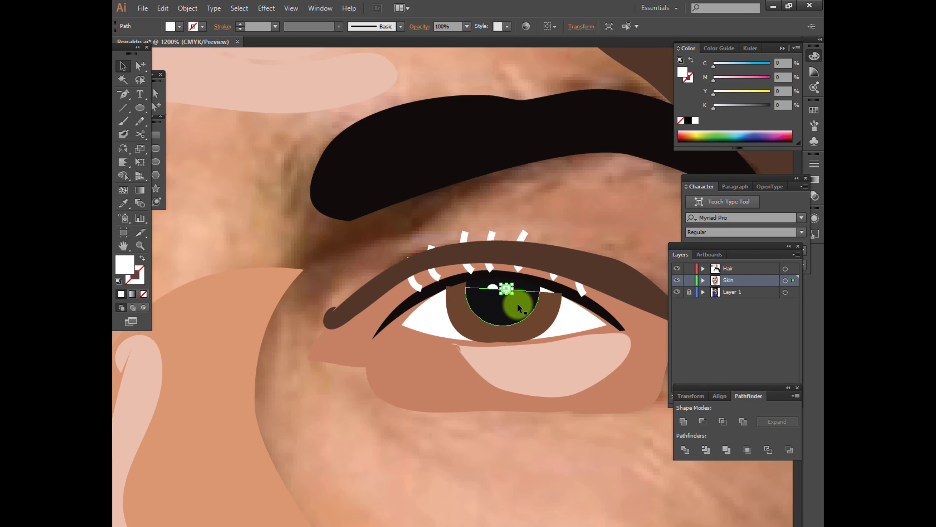
pyautogui.scroll(1, 546, 448)
# Adjust the right iris's upper outer anchor points to meet the lash line without a white gap
pyautogui.press('a')
pyautogui.click(525, 243)
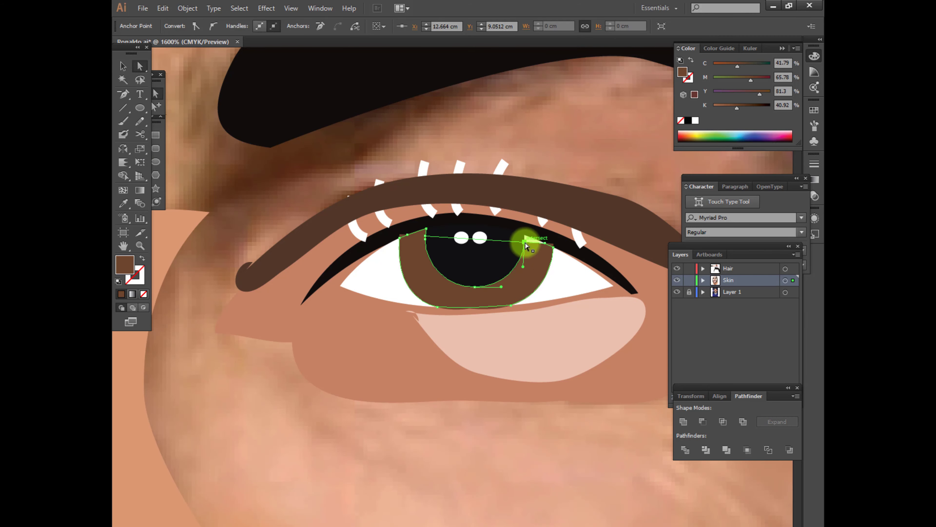
pyautogui.click(567, 271)
pyautogui.click(532, 347)
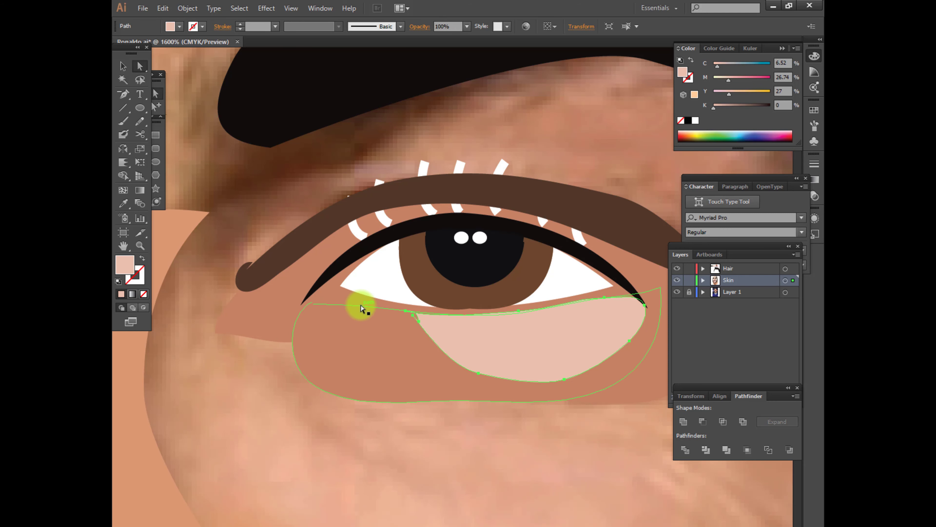
# Combine the right eye's white lash strokes into one compound path and give it the black stroke colour
pyautogui.keyDown('shift'); pyautogui.click(384, 219); pyautogui.keyUp('shift')
pyautogui.keyDown('shift'); pyautogui.click(429, 208); pyautogui.keyUp('shift')
pyautogui.keyDown('shift'); pyautogui.click(459, 207); pyautogui.keyUp('shift')
pyautogui.keyDown('shift'); pyautogui.click(495, 211); pyautogui.keyUp('shift')
pyautogui.keyDown('shift'); pyautogui.click(543, 221); pyautogui.keyUp('shift')
pyautogui.keyDown('shift'); pyautogui.click(578, 237); pyautogui.keyUp('shift')
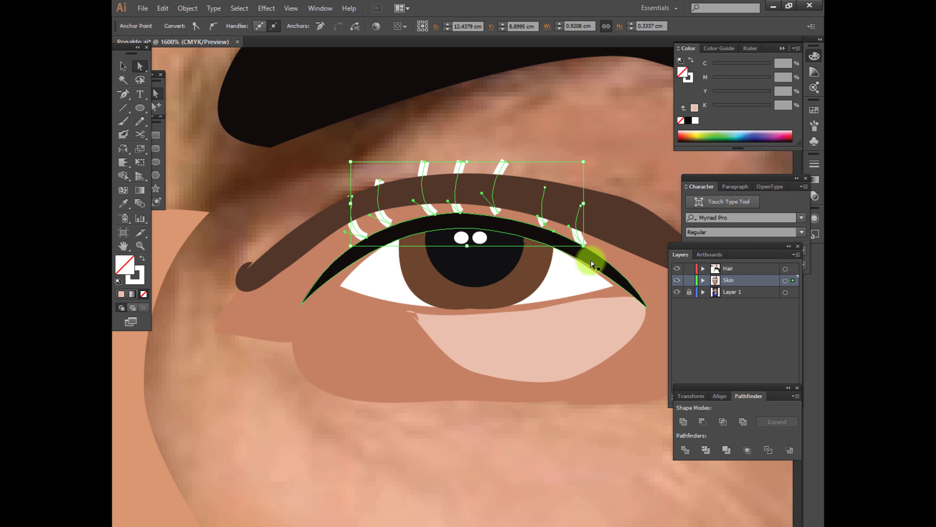
pyautogui.hotkey('ctrl', '8')
pyautogui.doubleClick(140, 279)
pyautogui.click(365, 295)
# Apply the width profile tapered at both ends to the right eye's lash strokes
pyautogui.click(327, 26)
pyautogui.click(303, 113)
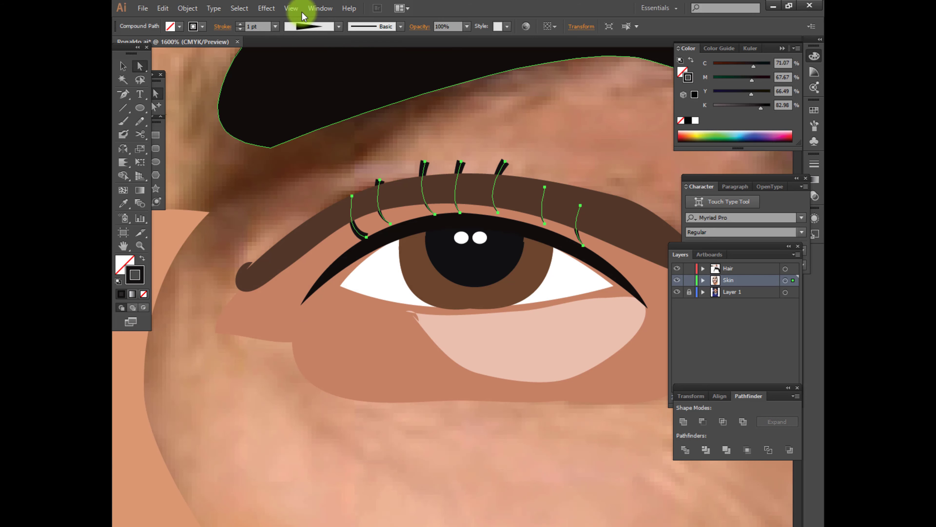
pyautogui.click(310, 26)
pyautogui.click(297, 130)
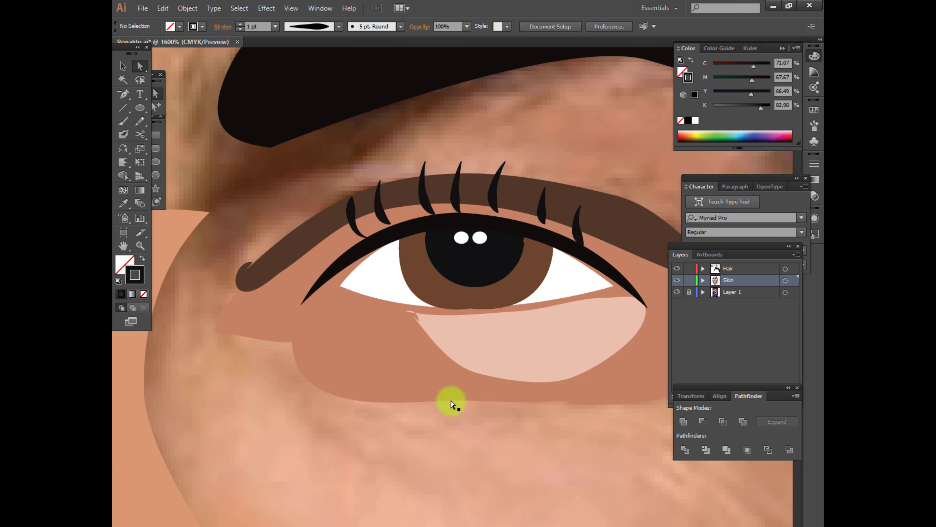
# Draw a shadow shape between the right eyebrow and the inner eye corner and fill it with the eyelid crease's dark brown
pyautogui.scroll(-5, 452, 402)
pyautogui.moveTo(464, 449); pyautogui.dragTo(461, 421)
pyautogui.scroll(3, 439, 435)
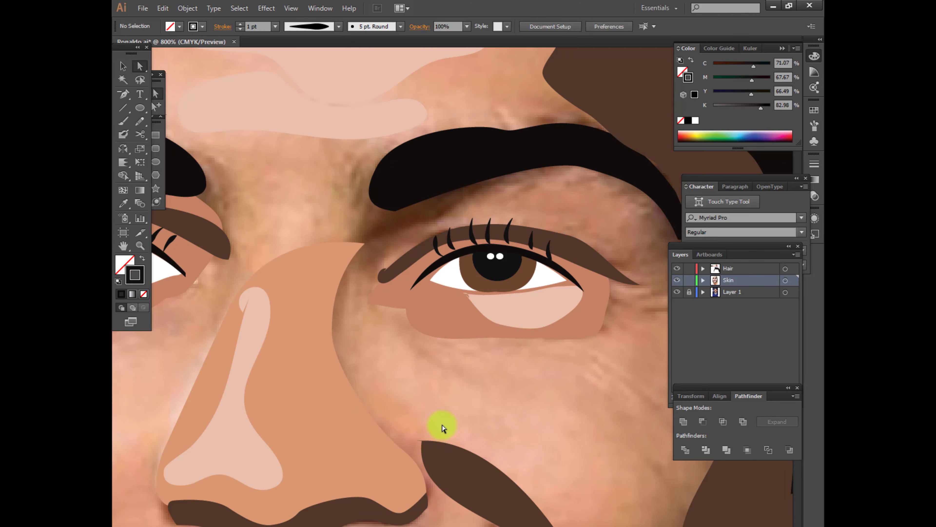
pyautogui.moveTo(359, 215)
pyautogui.mouseDown()
pyautogui.moveTo(358, 269)
pyautogui.moveTo(368, 274)
pyautogui.mouseUp()
pyautogui.press('a')
pyautogui.click(348, 263)
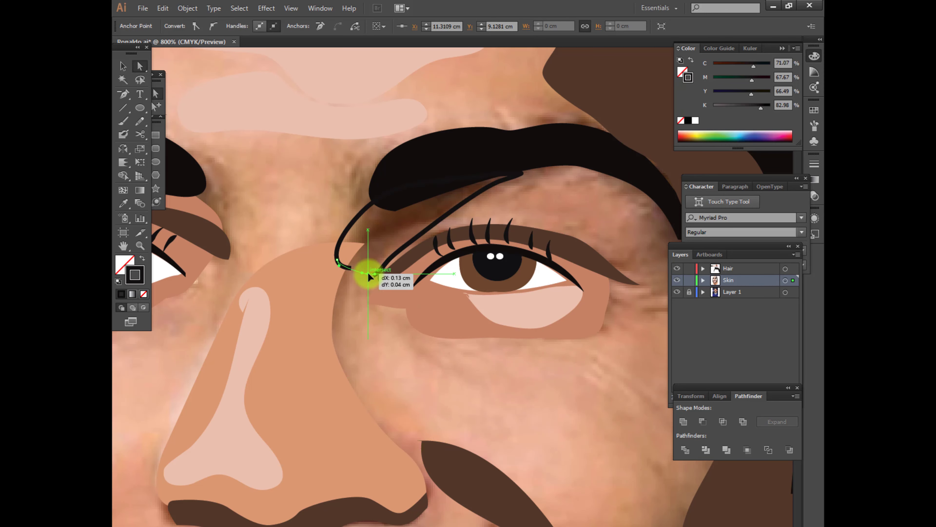
pyautogui.press('i')
pyautogui.click(409, 255)
# Bring the right eyebrow in front of the new shadow shape
pyautogui.click(155, 106)
pyautogui.click(447, 153)
pyautogui.hotkey('ctrl', 'shift', ']')
pyautogui.click(464, 388)
pyautogui.scroll(-3, 464, 388)
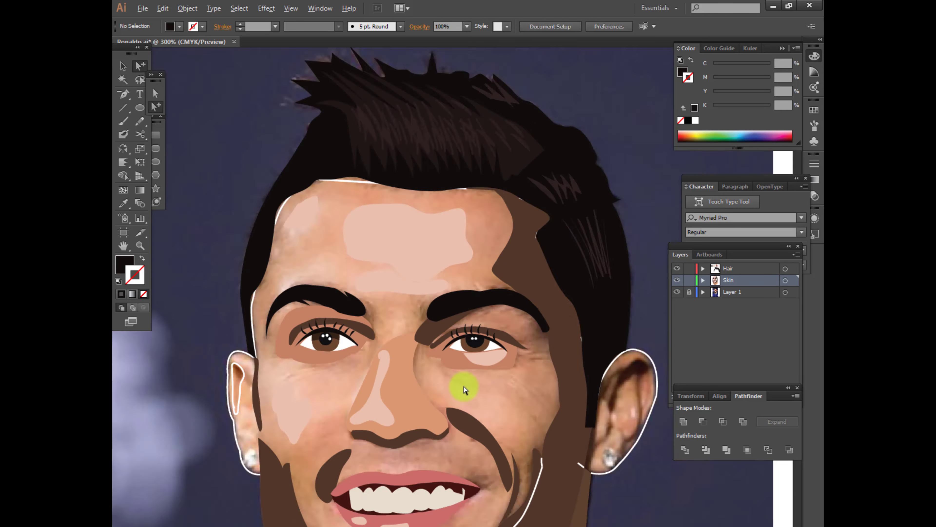
# Fill the left ear's inner shape with the linear white-to-black gradient swatch
pyautogui.scroll(2, 212, 413)
pyautogui.click(283, 351)
pyautogui.press('i')
pyautogui.click(389, 244)
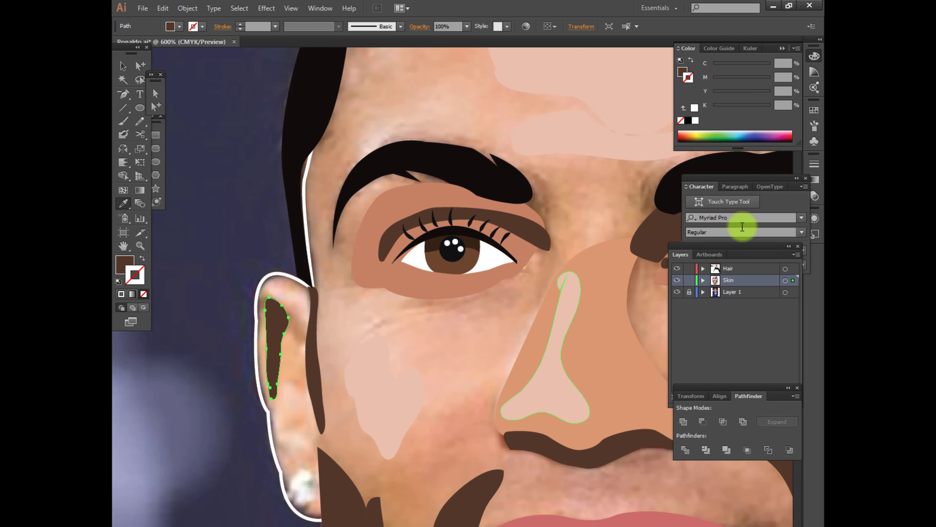
pyautogui.click(814, 109)
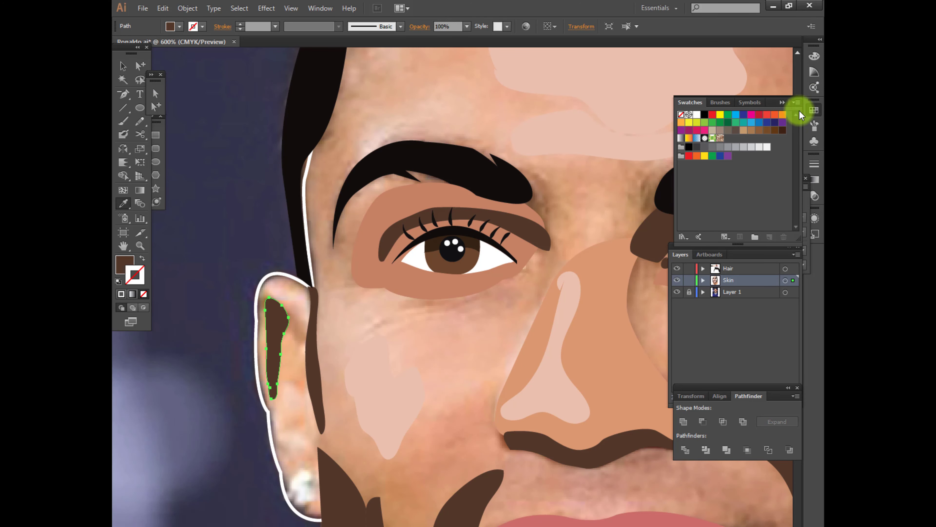
pyautogui.click(144, 294)
pyautogui.click(125, 265)
pyautogui.click(814, 109)
pyautogui.click(682, 138)
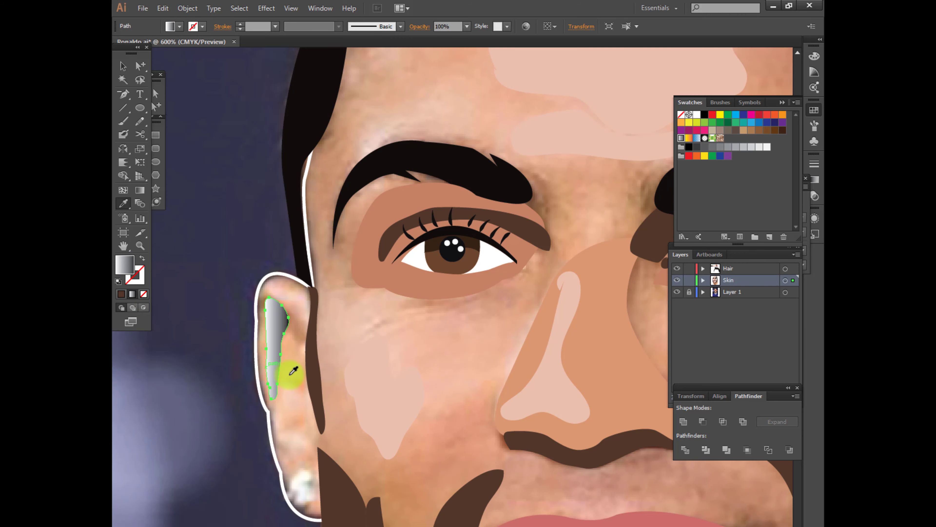
# Recolour the dark end stop of the ear gradient with the dark brown of the sideburn shadow
pyautogui.click(812, 198)
pyautogui.doubleClick(782, 297)
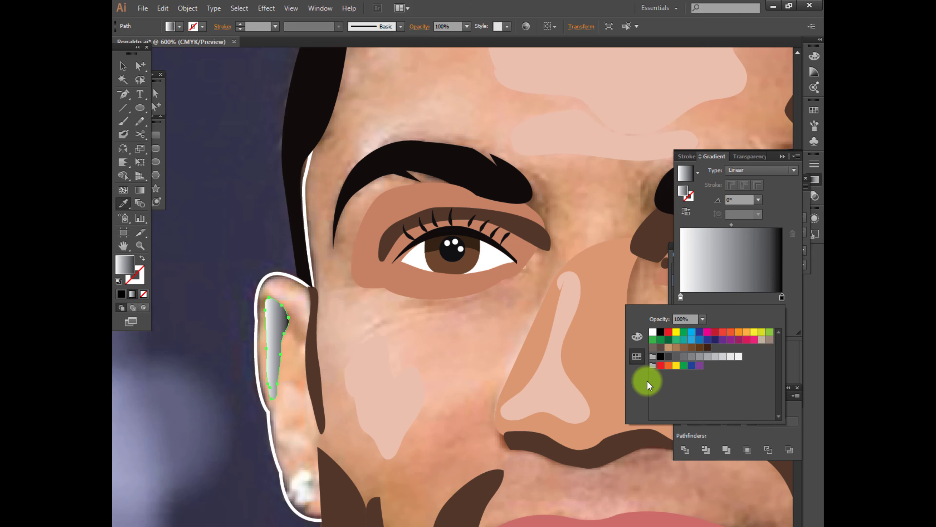
pyautogui.click(637, 339)
pyautogui.click(316, 365)
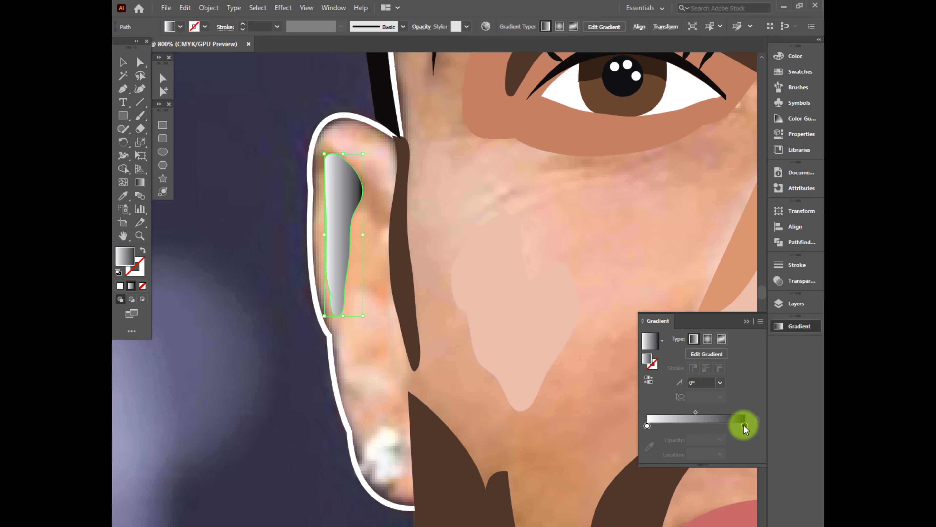
pyautogui.doubleClick(743, 413)
pyautogui.click(601, 332)
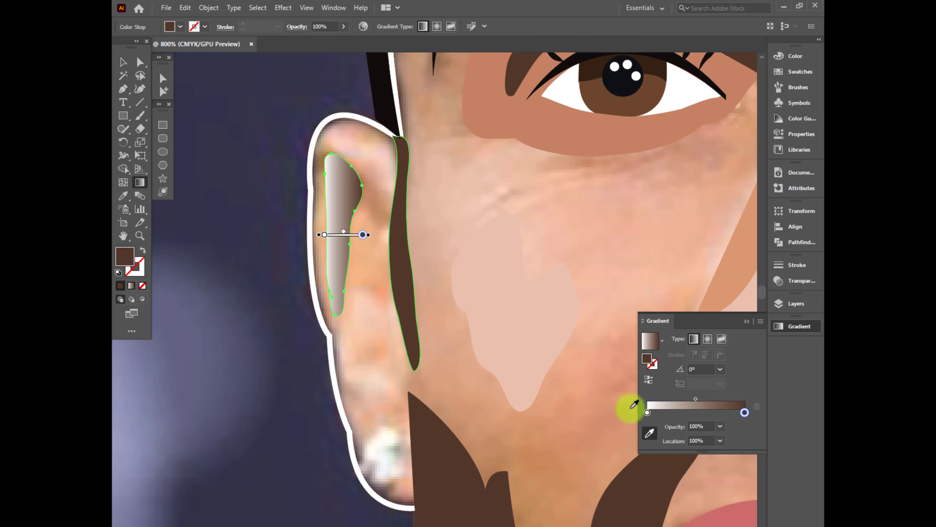
# Recolour the light start stop of the ear gradient with a light pink sampled from the face
pyautogui.doubleClick(647, 412)
pyautogui.click(649, 432)
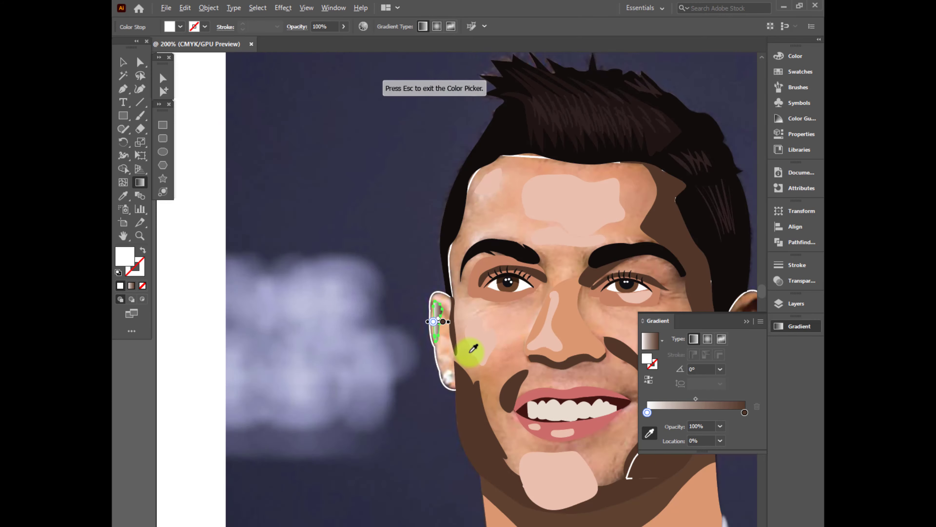
pyautogui.click(495, 119)
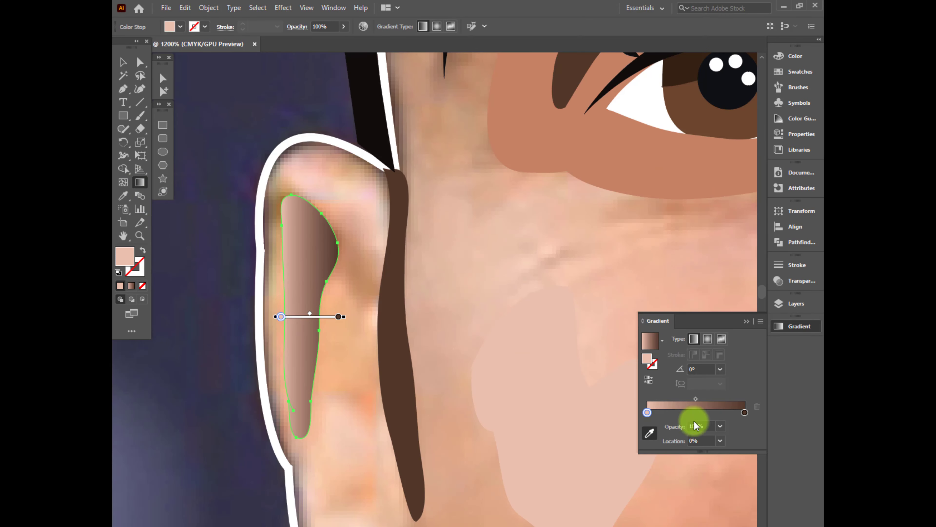
pyautogui.click(649, 433)
# Redirect the ear gradient vertically so it runs from light pink at the lower end to dark brown above
pyautogui.click(139, 62)
pyautogui.click(140, 182)
pyautogui.moveTo(300, 383); pyautogui.dragTo(301, 251)
pyautogui.moveTo(301, 459); pyautogui.dragTo(302, 306)
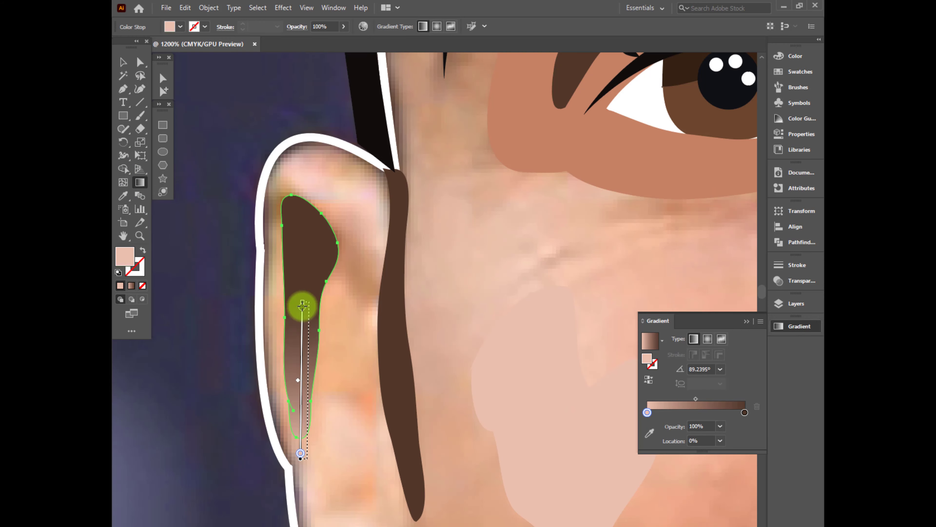
# Duplicate the last colour square of the palette above the portrait and fill the copy with the ear's gradient
pyautogui.press('v')
pyautogui.scroll(-6, 294, 264)
pyautogui.moveTo(521, 84); pyautogui.dragTo(584, 85)
pyautogui.press('i')
pyautogui.click(366, 326)
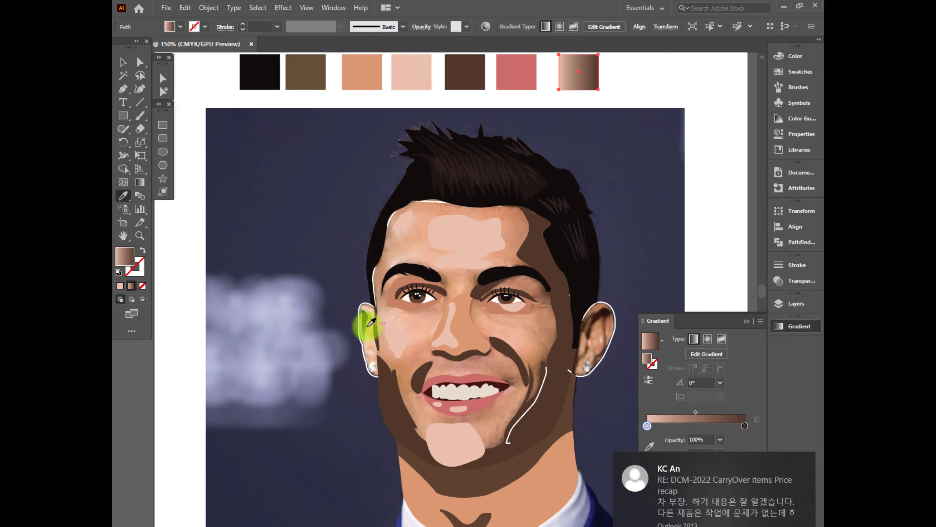
pyautogui.click(124, 62)
# Fill the face and left ear outlines with the orange skin tone from the palette square
pyautogui.click(663, 266)
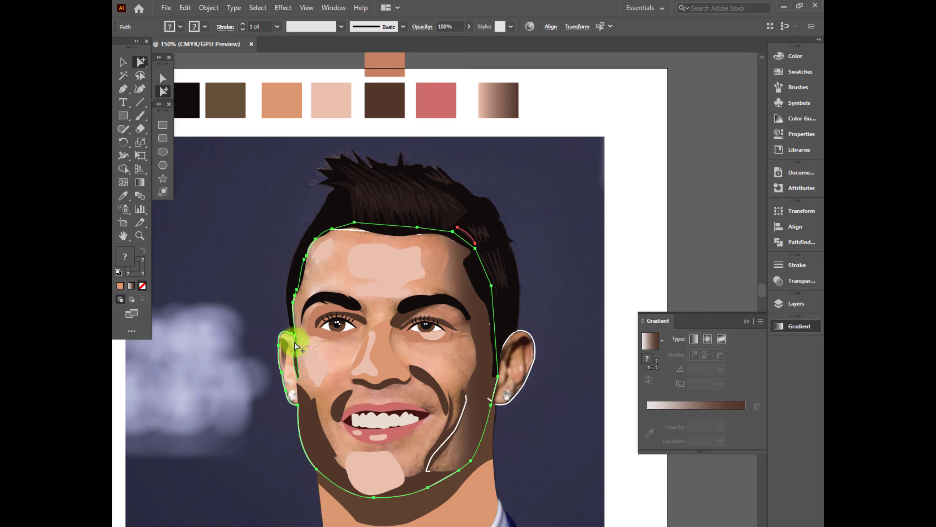
pyautogui.press('i')
pyautogui.click(283, 108)
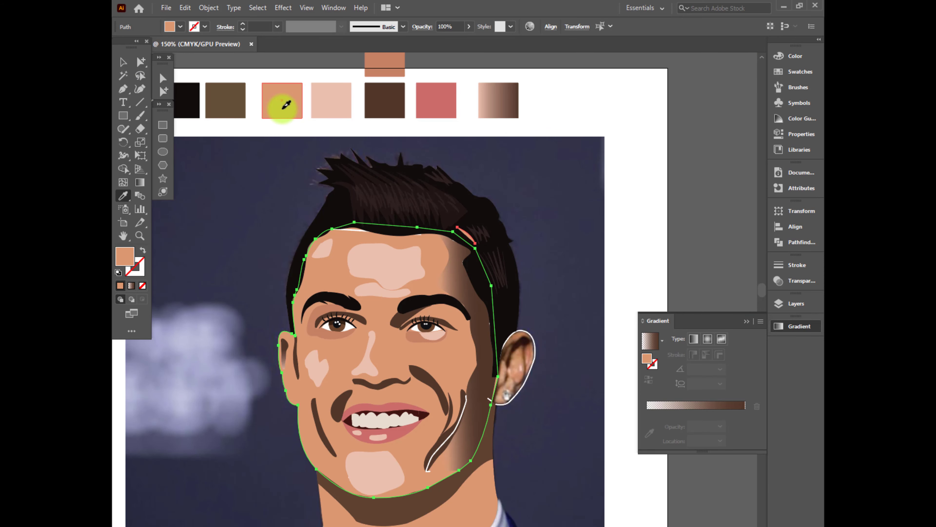
pyautogui.click(642, 255)
# Delete the stray white line along the forehead's hairline
pyautogui.scroll(-1, 459, 353)
pyautogui.scroll(1, 400, 306)
pyautogui.click(386, 255)
pyautogui.press('Delete')
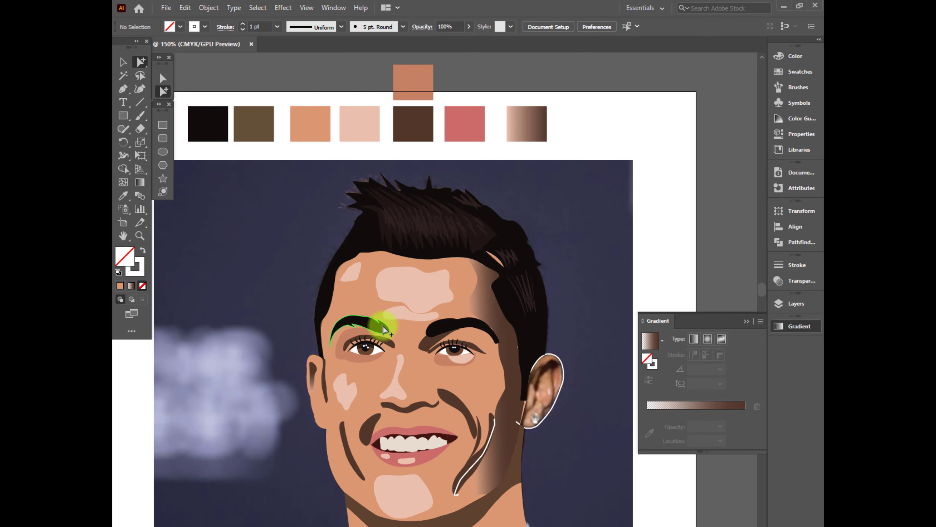
# Remove the tiny leftover sliver path in the temple notch of the hairline, using the outline view to find it
pyautogui.scroll(7, 492, 287)
pyautogui.hotkey('ctrl', 'y')
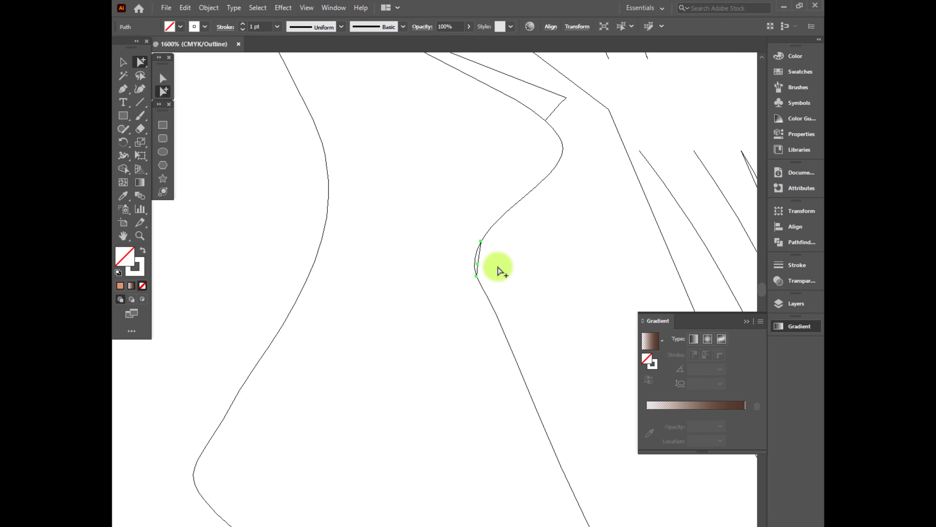
pyautogui.hotkey('ctrl', 'y')
pyautogui.scroll(-3, 483, 325)
pyautogui.scroll(2, 446, 253)
pyautogui.hotkey('ctrl', 'y')
# Clean up the leftover white sliver between the hairline and the upper edge of the face's gradient side shadow
pyautogui.hotkey('ctrl', 'y')
pyautogui.click(428, 162)
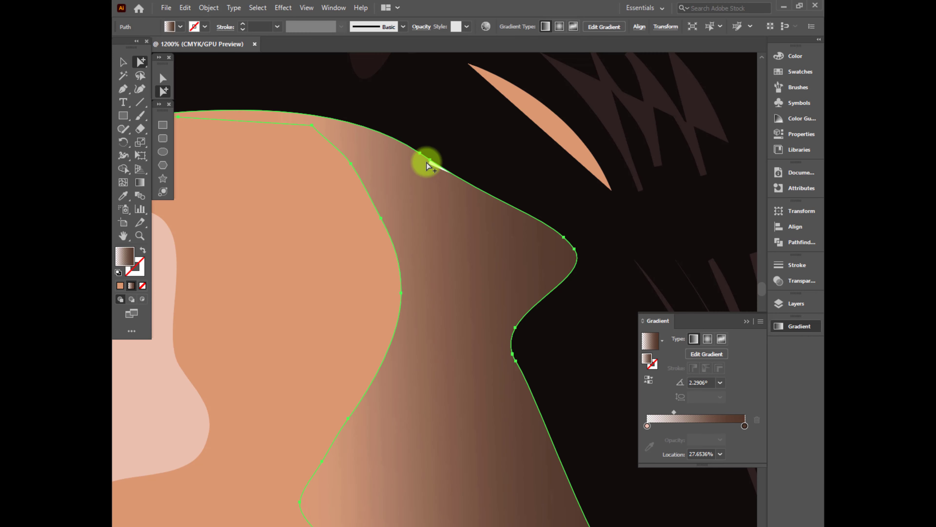
pyautogui.click(352, 215)
pyautogui.click(430, 191)
pyautogui.hotkey('ctrl', 'y')
pyautogui.press('a')
pyautogui.click(464, 176)
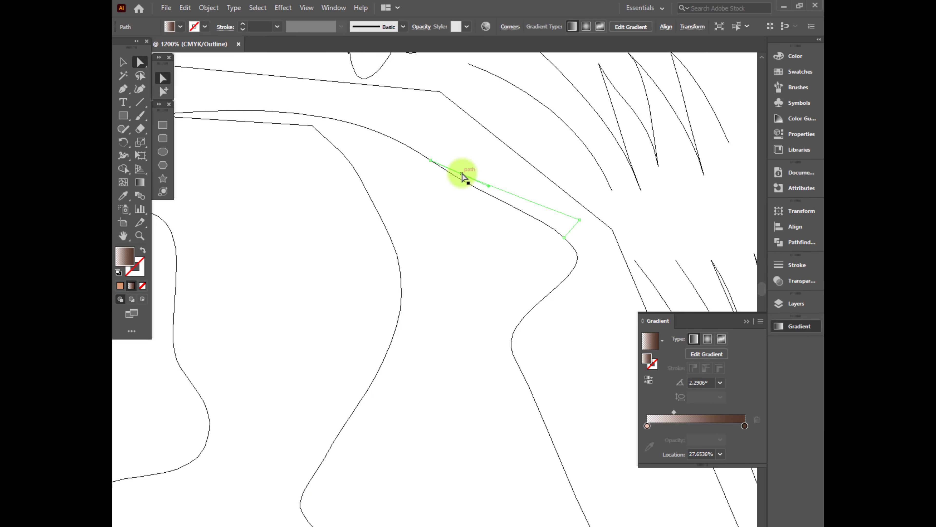
pyautogui.click(455, 214)
pyautogui.hotkey('ctrl', 'y')
pyautogui.scroll(-5, 454, 214)
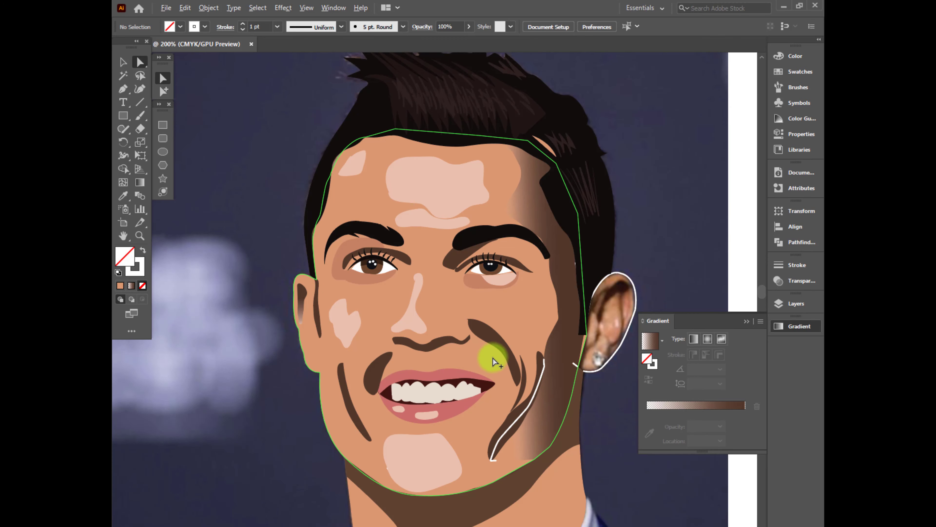
# Fill the shadow under the chin with the palette's pink-to-brown gradient running downward, with the pink stop at 10% opacity
pyautogui.scroll(1, 495, 361)
pyautogui.scroll(-3, 486, 374)
pyautogui.click(443, 456)
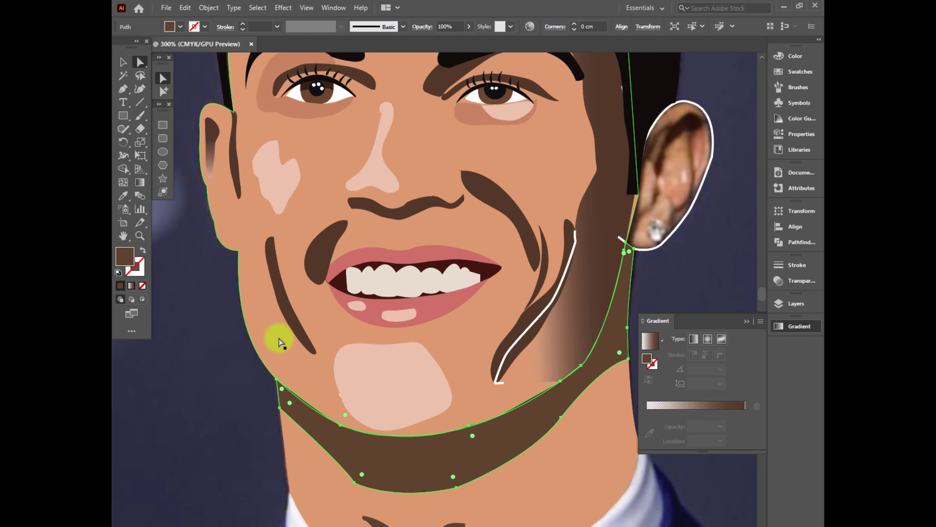
pyautogui.scroll(-3, 278, 334)
pyautogui.press('i')
pyautogui.scroll(2, 332, 398)
pyautogui.click(140, 182)
pyautogui.moveTo(333, 334); pyautogui.dragTo(349, 393)
pyautogui.moveTo(291, 347); pyautogui.dragTo(302, 397)
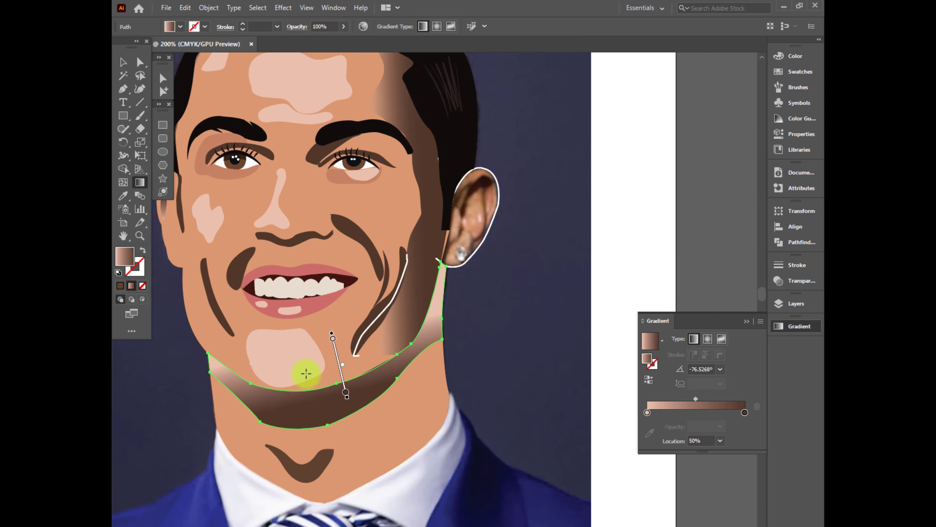
pyautogui.click(647, 412)
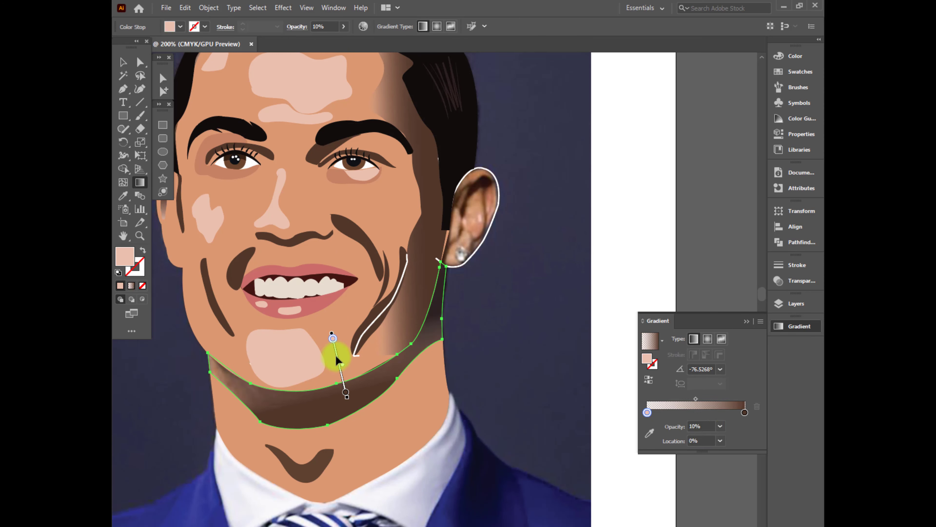
pyautogui.moveTo(336, 356)
pyautogui.mouseDown()
pyautogui.moveTo(338, 387)
pyautogui.moveTo(330, 359)
pyautogui.mouseUp()
# Try to merge the neck shape and the chin shadow with the Shape Builder tool
pyautogui.click(163, 92)
pyautogui.click(211, 387)
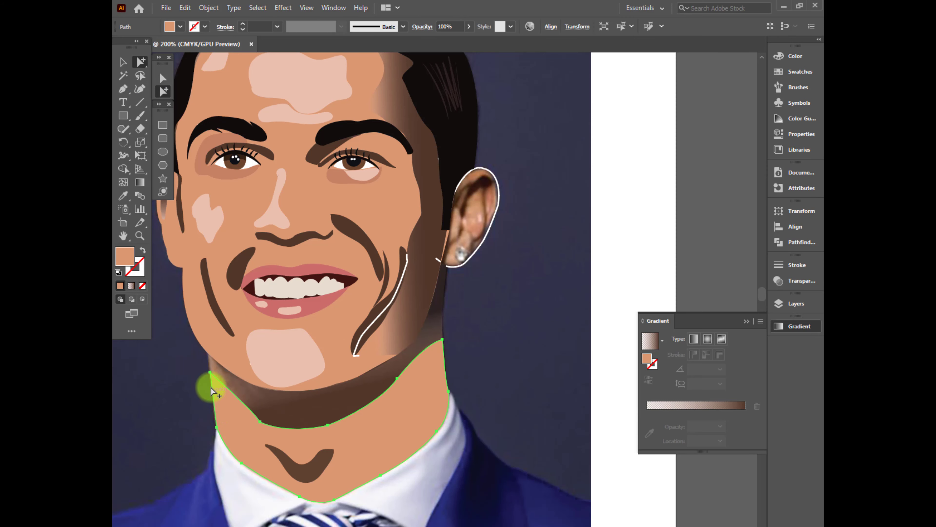
pyautogui.click(210, 363)
pyautogui.keyDown('shift'); pyautogui.click(215, 406); pyautogui.keyUp('shift')
pyautogui.hotkey('shift', 'm')
pyautogui.moveTo(383, 450); pyautogui.dragTo(350, 402)
pyautogui.hotkey('ctrl', 'z')
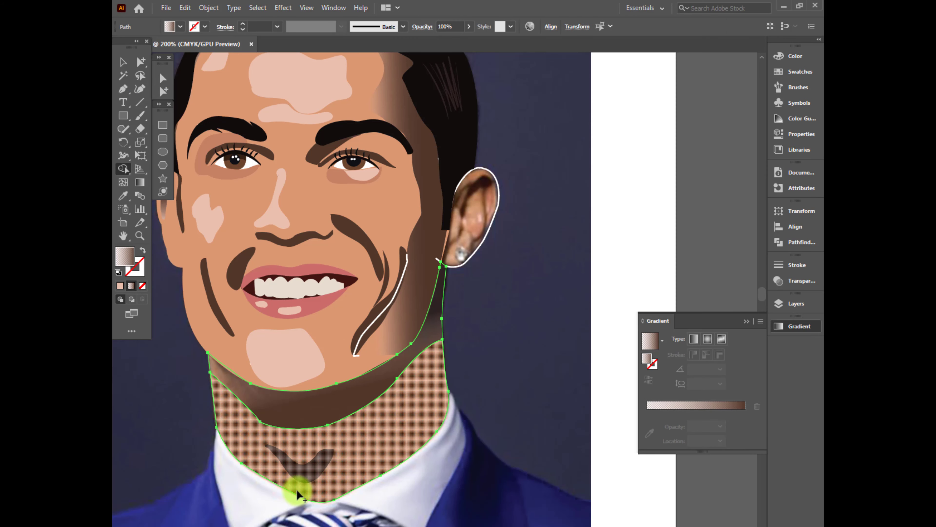
# Create a merged orange skin shape from the neck and chin-shadow outlines and place it behind the gradient shadow
pyautogui.click(163, 91)
pyautogui.click(516, 362)
pyautogui.click(407, 406)
pyautogui.hotkey('ctrl', 'z')
pyautogui.hotkey('ctrl', 'z')
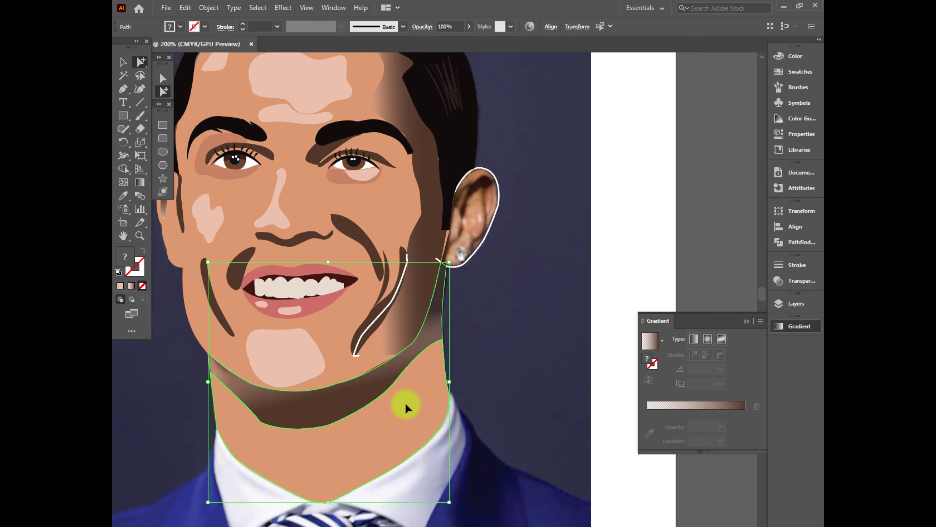
pyautogui.click(378, 425)
pyautogui.hotkey('ctrl', '[')
pyautogui.keyDown('shift'); pyautogui.click(345, 403); pyautogui.keyUp('shift')
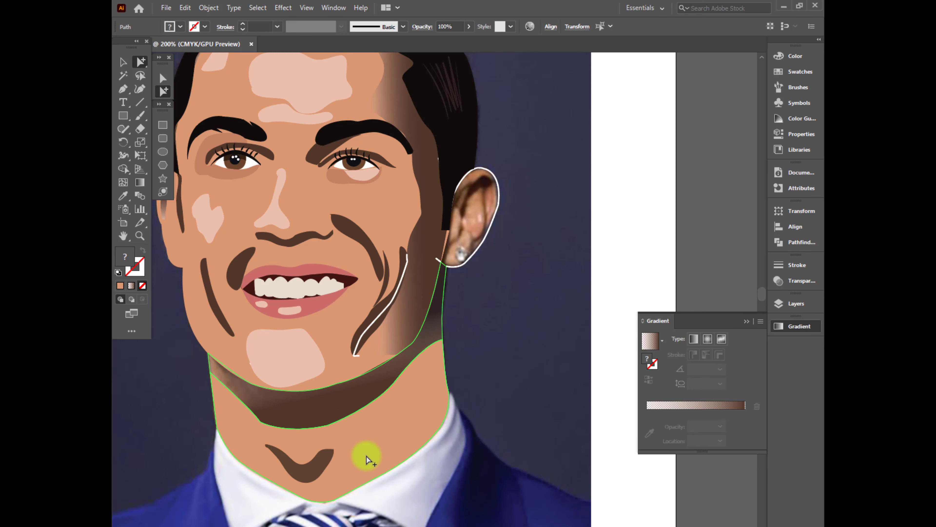
pyautogui.hotkey('shift', 'm')
pyautogui.moveTo(367, 456); pyautogui.dragTo(359, 399)
pyautogui.hotkey('ctrl', 'z')
pyautogui.click(140, 181)
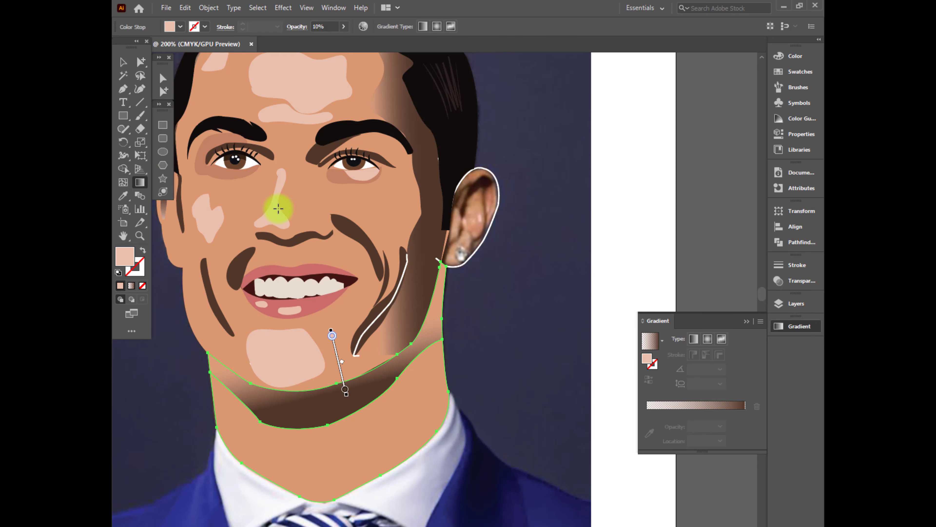
pyautogui.press('v')
pyautogui.click(520, 402)
# Add an anchor point to the face outline on the jaw beside the side shadow and move it onto the jawline curve
pyautogui.scroll(2, 373, 397)
pyautogui.click(393, 329)
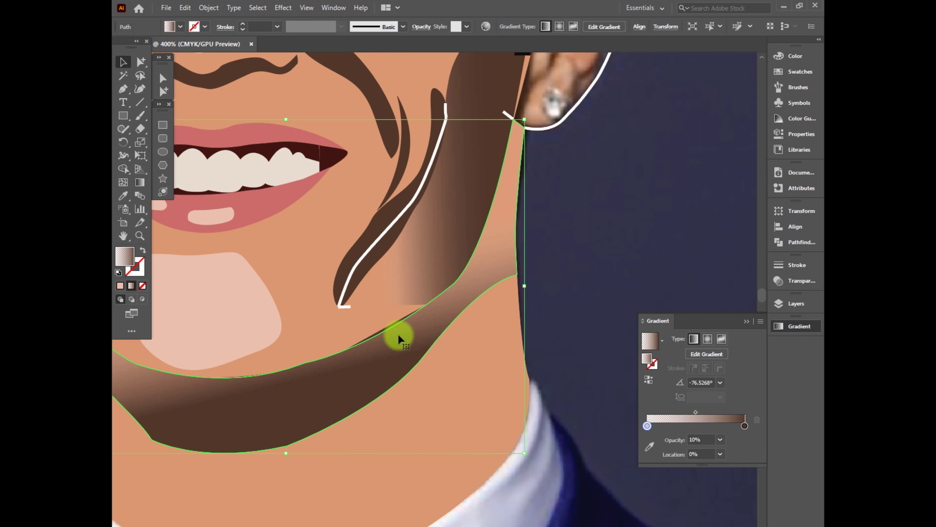
pyautogui.hotkey('ctrl', 'y')
pyautogui.click(397, 323)
pyautogui.scroll(-3, 393, 344)
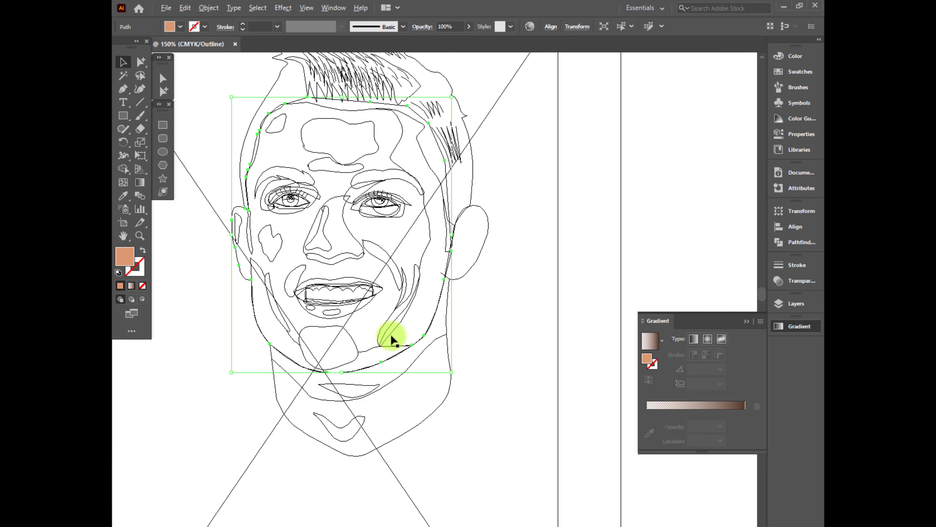
pyautogui.scroll(5, 405, 350)
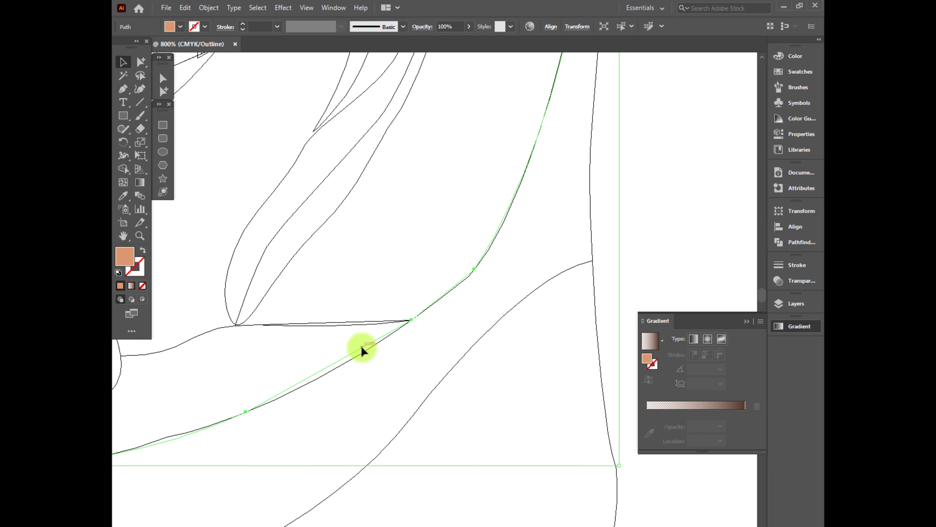
pyautogui.press('p')
pyautogui.click(330, 365)
pyautogui.press('a')
pyautogui.moveTo(330, 365); pyautogui.dragTo(333, 369)
pyautogui.click(408, 286)
pyautogui.hotkey('ctrl', 'y')
pyautogui.scroll(-1, 485, 413)
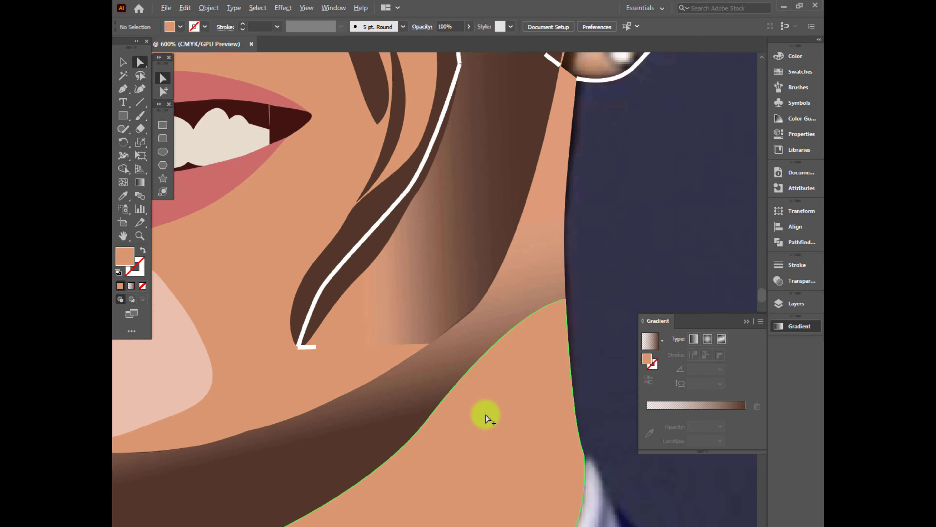
# Redirect the chin shadow's gradient so it fades from the jawline down to dark brown over a short distance
pyautogui.scroll(-3, 487, 415)
pyautogui.click(380, 442)
pyautogui.click(516, 454)
pyautogui.click(390, 450)
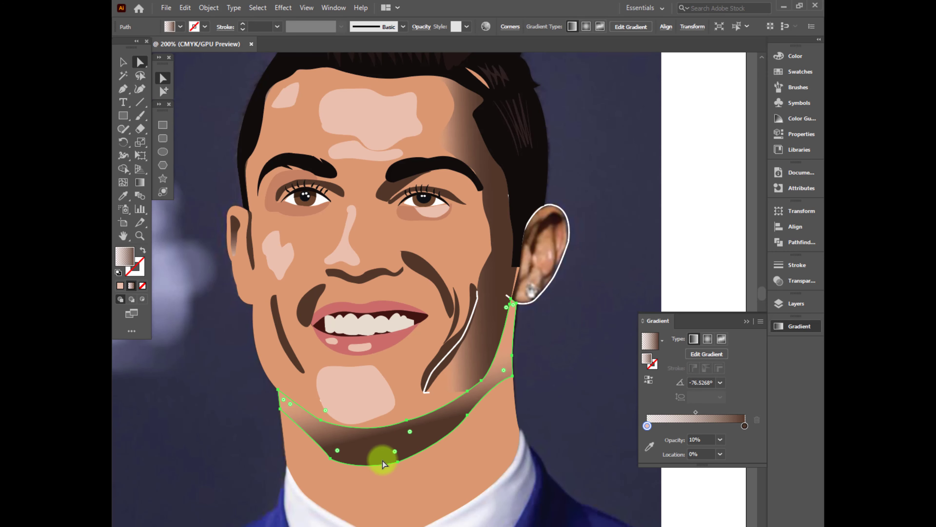
pyautogui.click(140, 183)
pyautogui.moveTo(368, 490); pyautogui.dragTo(370, 450)
pyautogui.moveTo(401, 403); pyautogui.dragTo(410, 436)
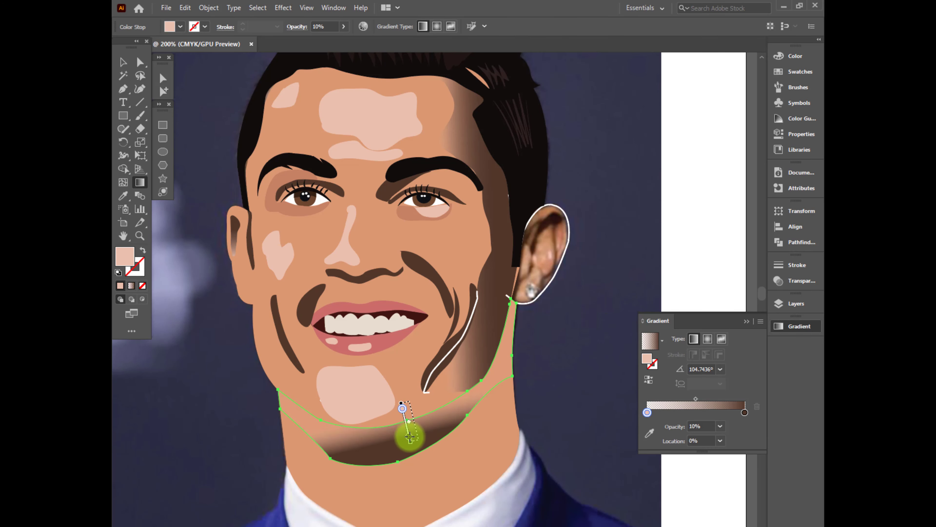
pyautogui.click(163, 91)
pyautogui.click(244, 435)
pyautogui.scroll(-3, 232, 447)
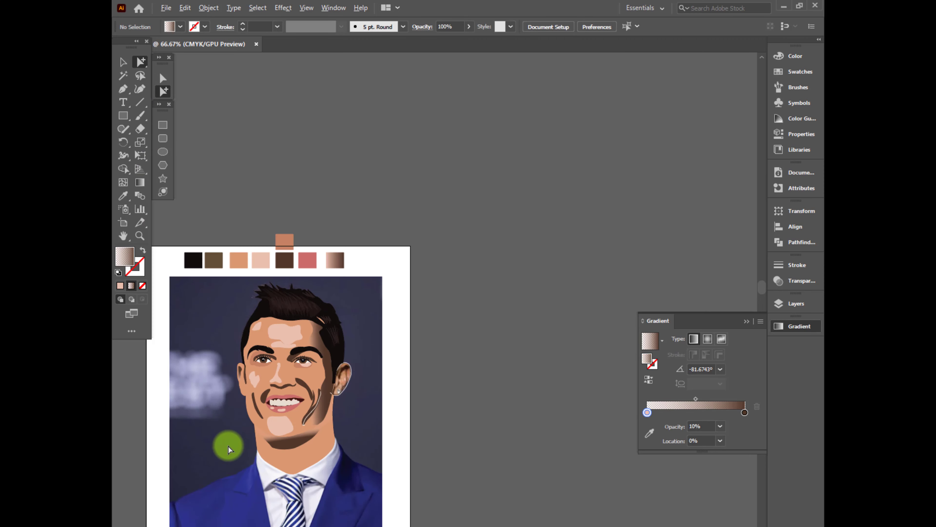
# Change the chin shadow gradient's pink stop to the sampled dark brown and set its opacity to 50%
pyautogui.scroll(4, 273, 435)
pyautogui.click(396, 409)
pyautogui.write('44')
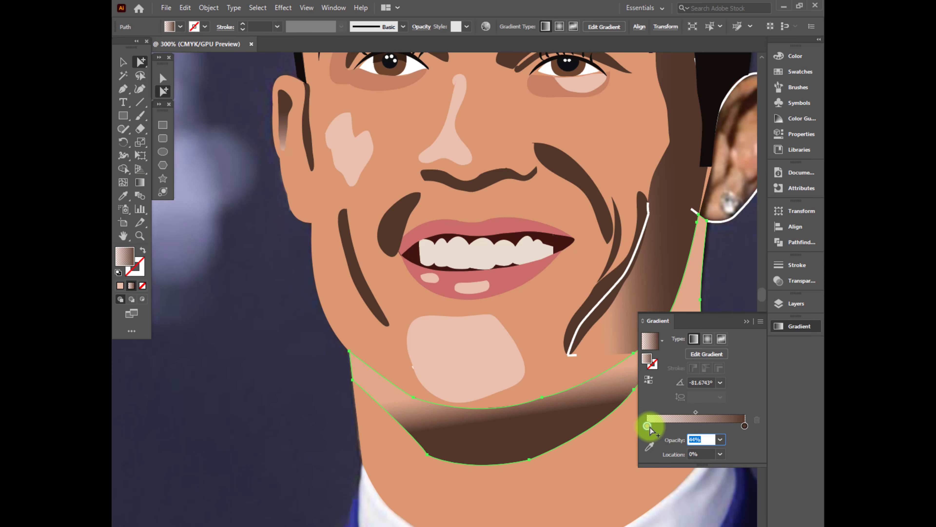
pyautogui.doubleClick(646, 426)
pyautogui.click(601, 345)
pyautogui.click(367, 282)
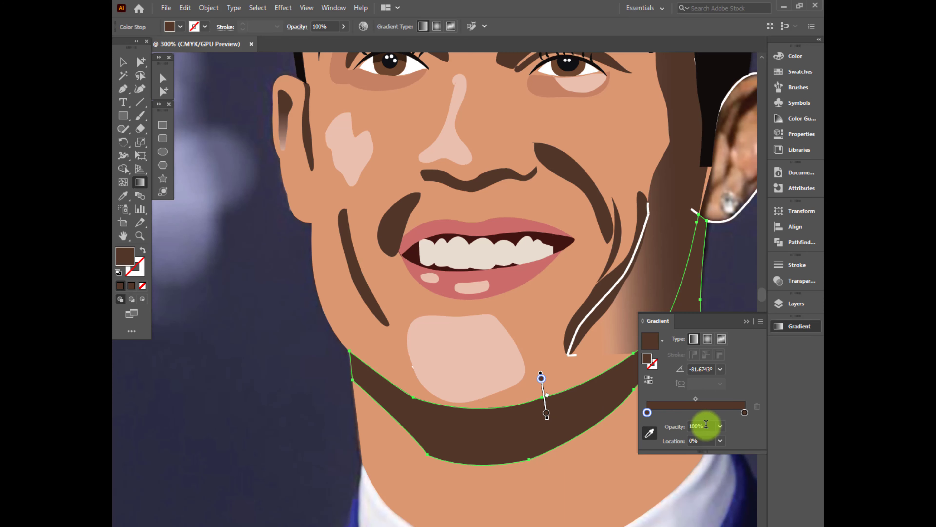
pyautogui.write('50')
pyautogui.press('Return')
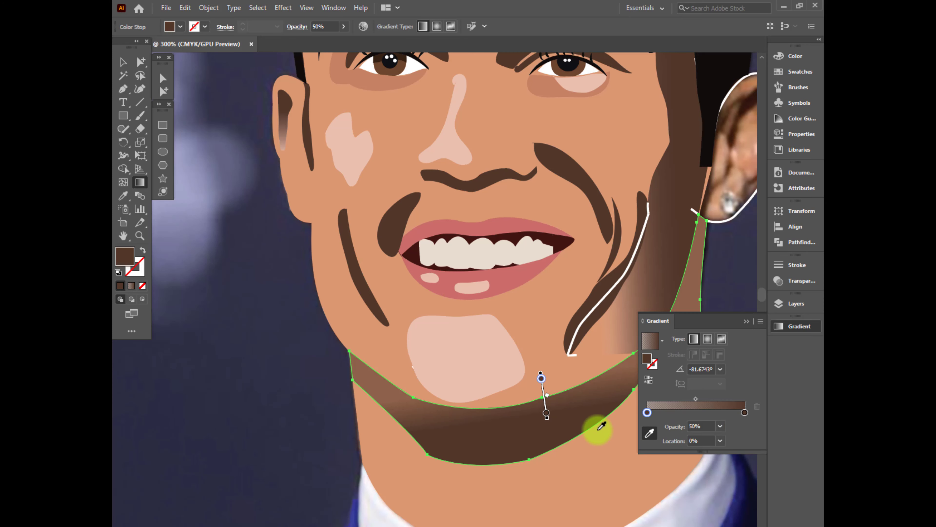
pyautogui.press('a')
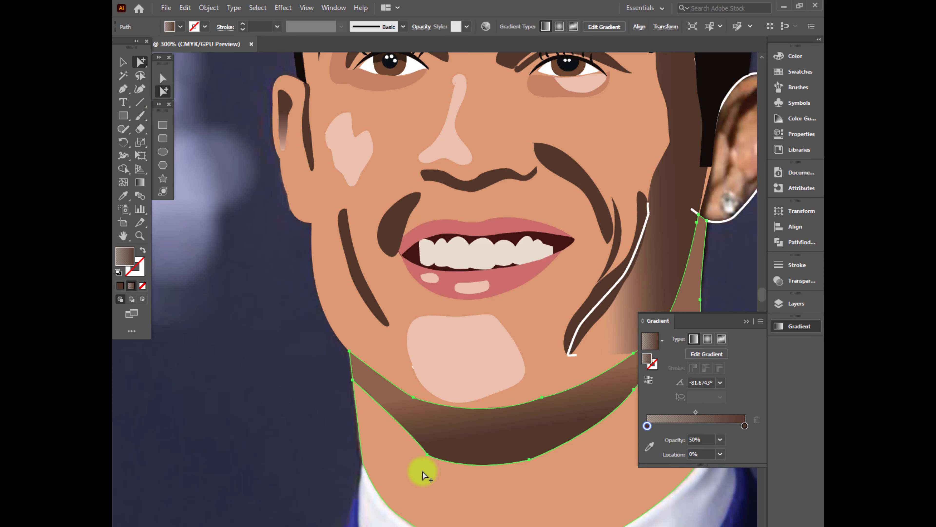
# Fill the neck with the palette gradient, reverse it, and recolour its pink stop with the face's orange skin tone
pyautogui.click(454, 489)
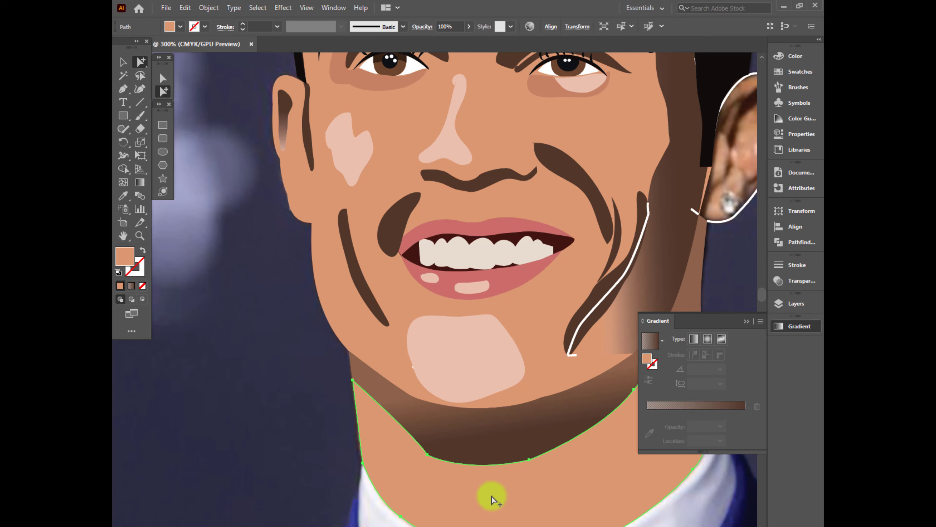
pyautogui.press('i')
pyautogui.hotkey('ctrl', '-')
pyautogui.click(525, 418)
pyautogui.hotkey('ctrl', '-')
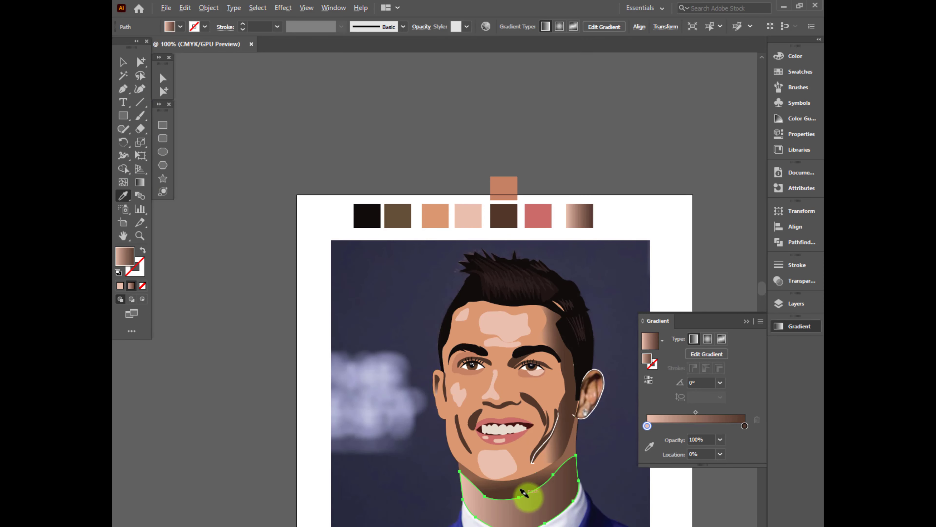
pyautogui.scroll(-1, 528, 497)
pyautogui.click(649, 378)
pyautogui.scroll(1, 522, 521)
pyautogui.moveTo(552, 509); pyautogui.dragTo(536, 435)
pyautogui.doubleClick(743, 426)
pyautogui.click(605, 350)
pyautogui.click(498, 305)
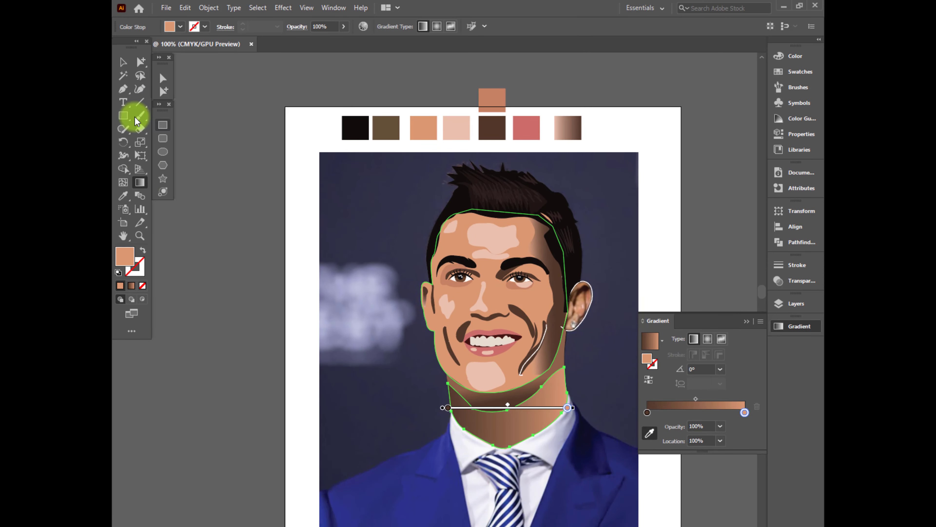
# Redirect the neck's gradient downward so it runs from dark brown under the chin to orange at the collar
pyautogui.click(163, 78)
pyautogui.press('g')
pyautogui.moveTo(499, 408); pyautogui.dragTo(505, 432)
pyautogui.moveTo(504, 438); pyautogui.dragTo(505, 421)
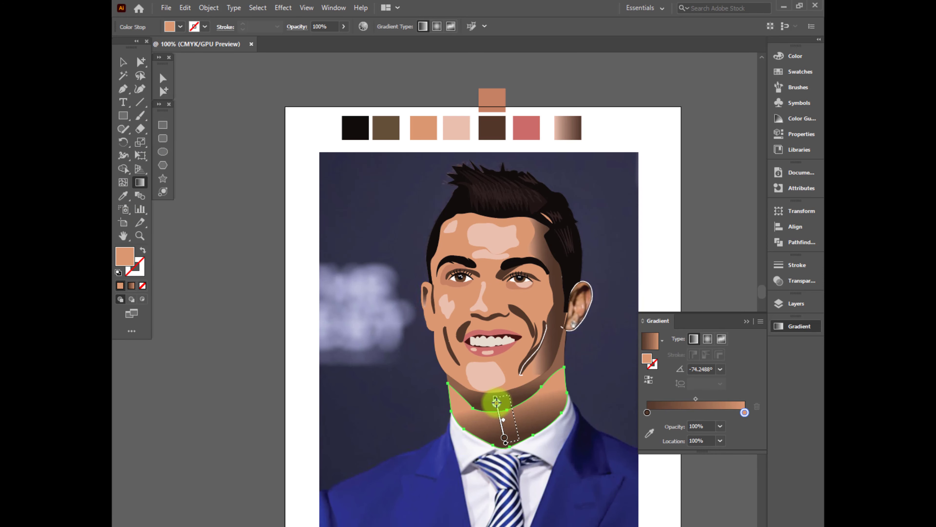
pyautogui.moveTo(499, 387); pyautogui.dragTo(506, 411)
pyautogui.press('a')
pyautogui.click(637, 281)
pyautogui.scroll(2, 552, 417)
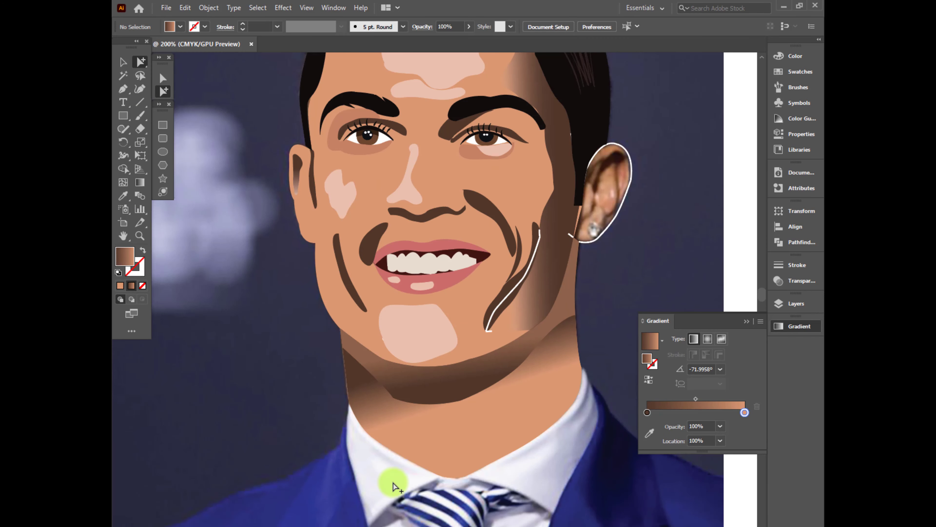
# Return the neck to a solid orange skin fill
pyautogui.click(493, 416)
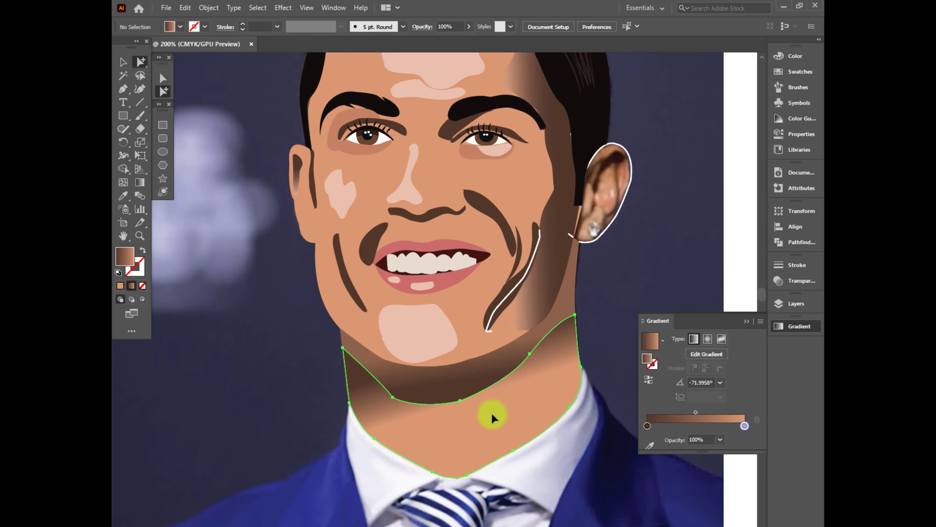
pyautogui.click(120, 286)
pyautogui.click(237, 374)
pyautogui.scroll(-2, 238, 376)
pyautogui.moveTo(212, 370); pyautogui.dragTo(318, 375)
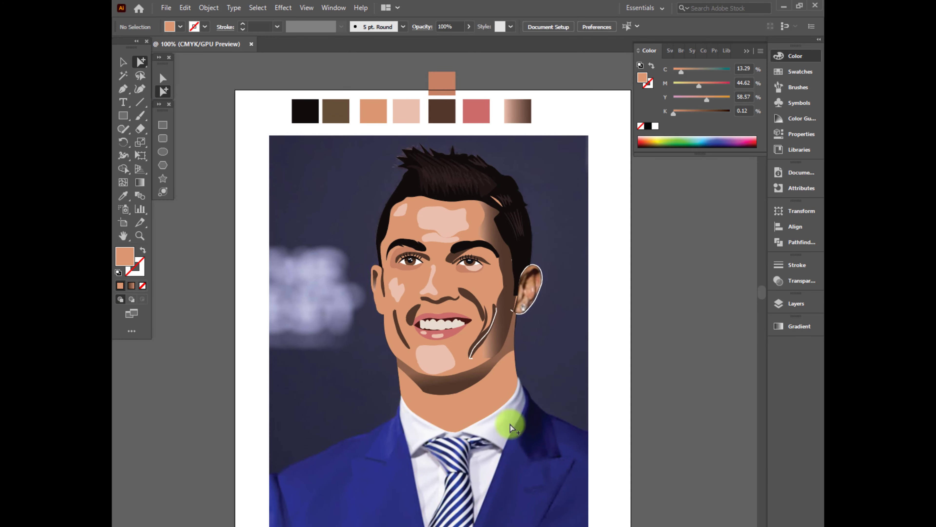
# Delete the white line running along the cheek crease next to the side shadow
pyautogui.scroll(3, 572, 312)
pyautogui.moveTo(459, 295); pyautogui.dragTo(567, 356)
pyautogui.click(509, 337)
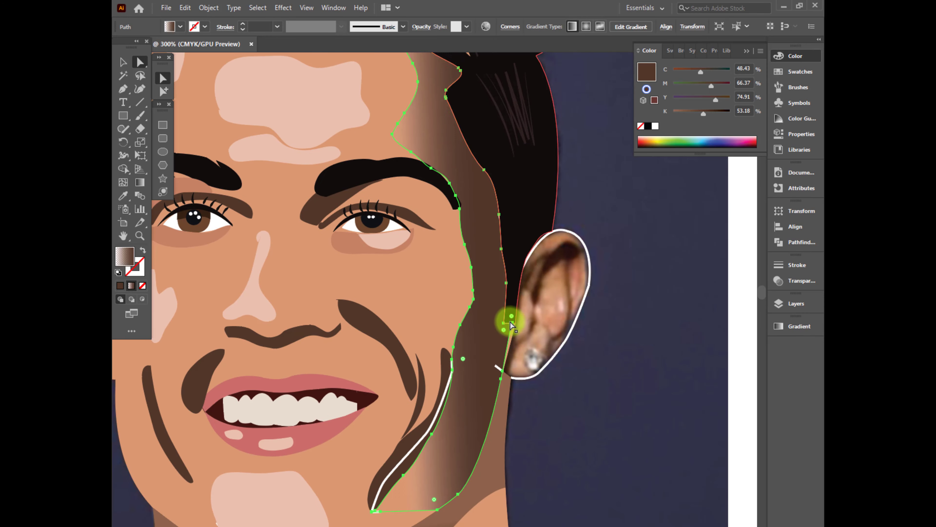
pyautogui.click(515, 323)
pyautogui.click(430, 427)
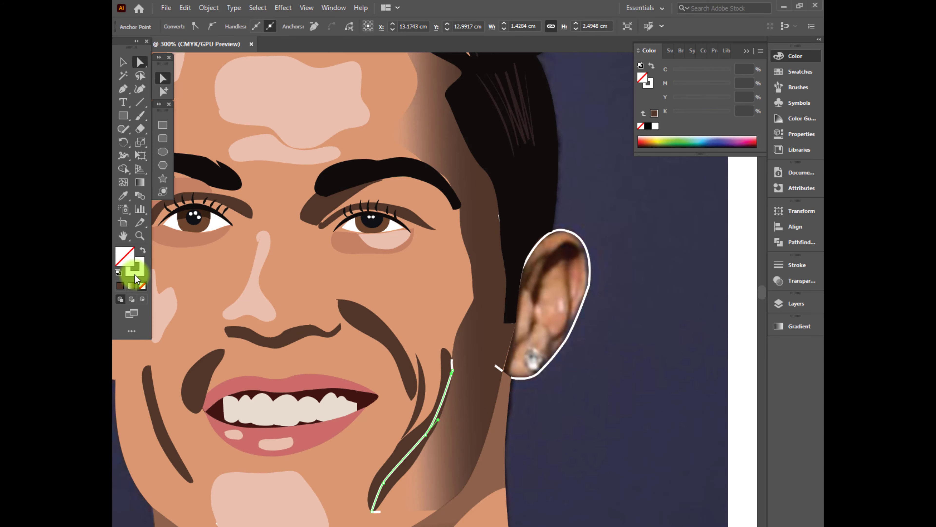
pyautogui.press('Delete')
# Delete the short remnant of the white line at the lower end of the cheek crease
pyautogui.click(383, 512)
pyautogui.hotkey('ctrl', 'shift', 'a')
pyautogui.scroll(3, 390, 518)
pyautogui.hotkey('ctrl', 'y')
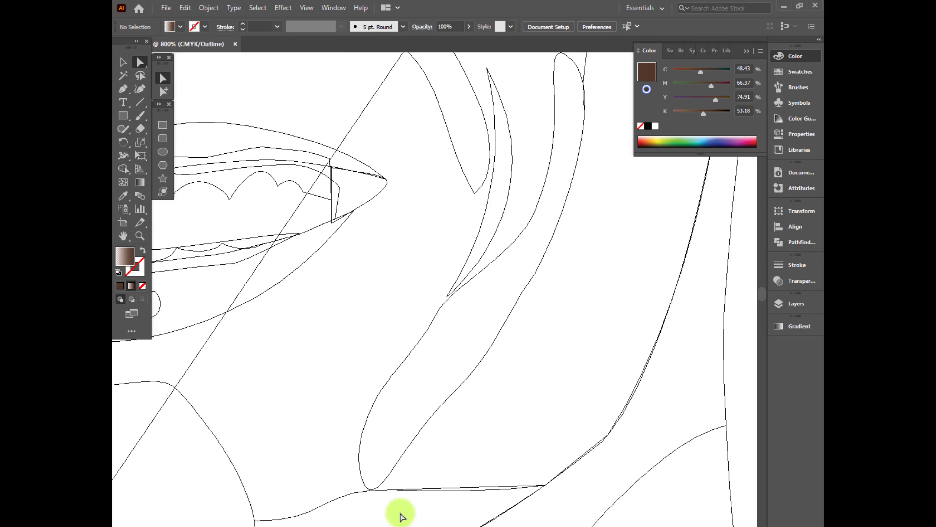
pyautogui.hotkey('ctrl', 'y')
pyautogui.click(394, 503)
pyautogui.click(388, 491)
pyautogui.press('Delete')
pyautogui.scroll(-3, 395, 507)
# Delete the white stub at the cheek crease's upper end and the stray tail of the uncoloured ear's outline
pyautogui.click(467, 356)
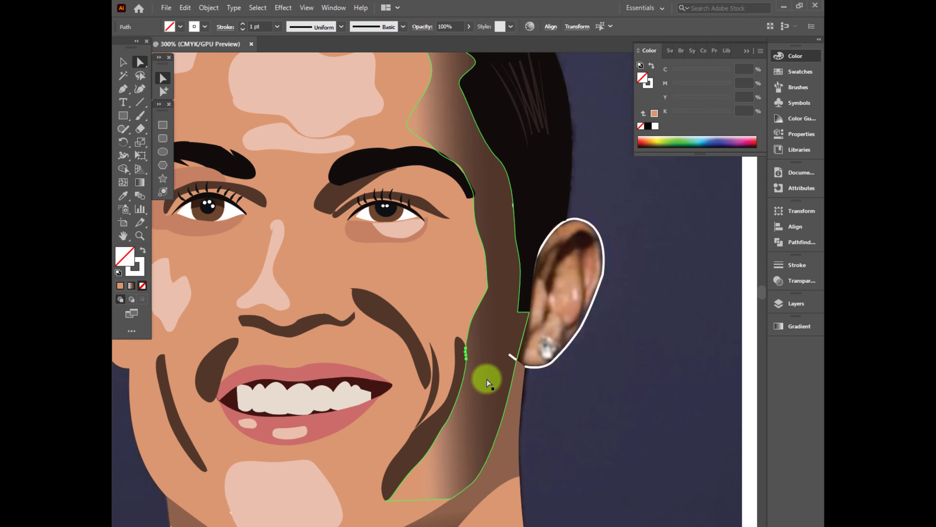
pyautogui.press('Delete')
pyautogui.click(523, 251)
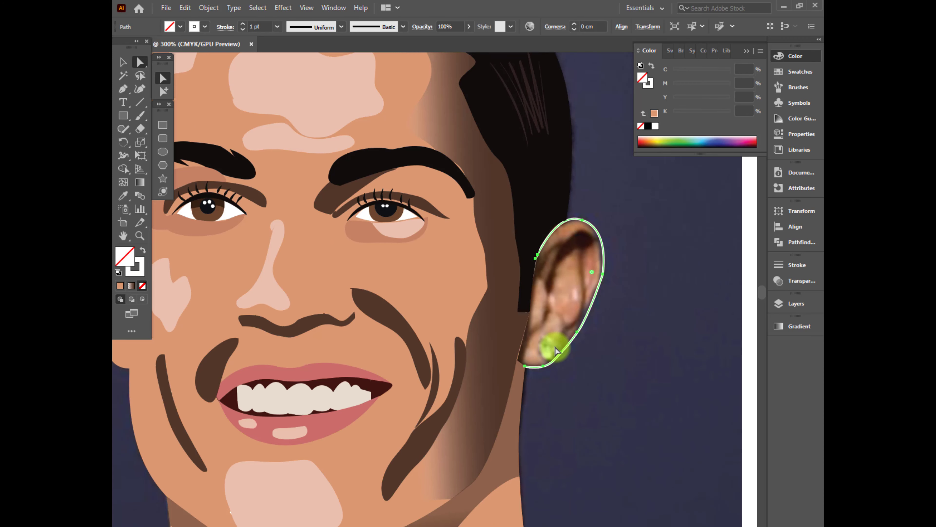
# Draw the fold shadows inside the uncoloured ear freehand and fill them with the dark brown of the facial creases
pyautogui.click(587, 398)
pyautogui.press('n')
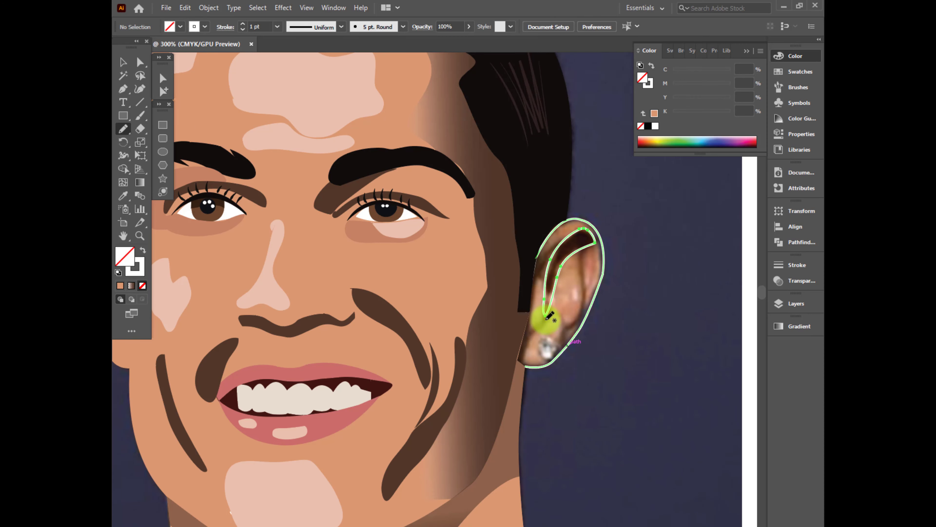
pyautogui.press('i')
pyautogui.click(394, 324)
pyautogui.press('a')
pyautogui.click(601, 263)
pyautogui.press('n')
pyautogui.moveTo(585, 244); pyautogui.dragTo(584, 263)
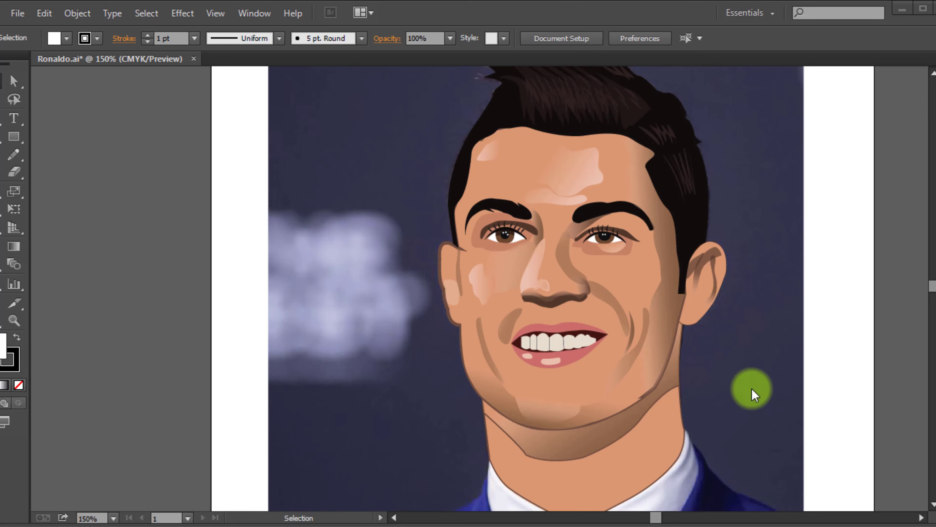
# Add a layer above Hair and name it Coat
pyautogui.press('F7')
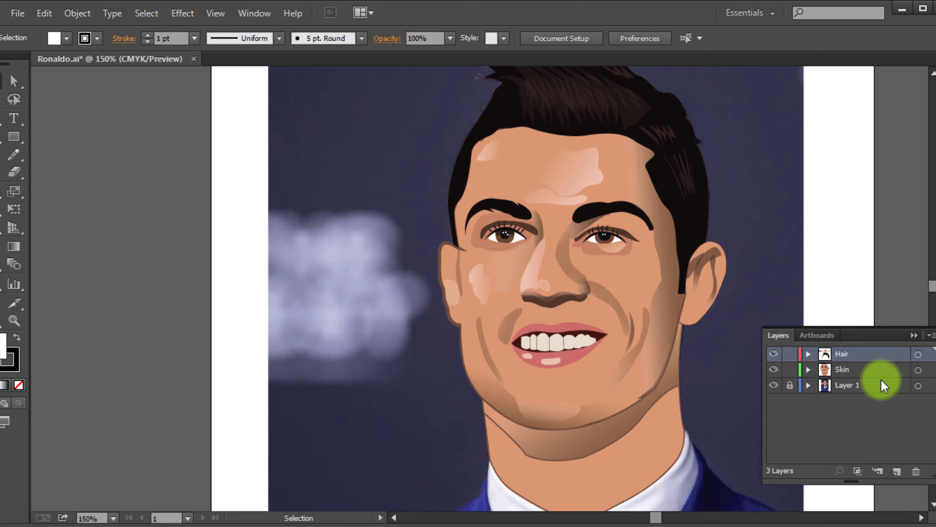
pyautogui.scroll(-5, 649, 327)
pyautogui.scroll(-3, 648, 327)
pyautogui.click(897, 471)
pyautogui.doubleClick(845, 355)
pyautogui.write('Coat')
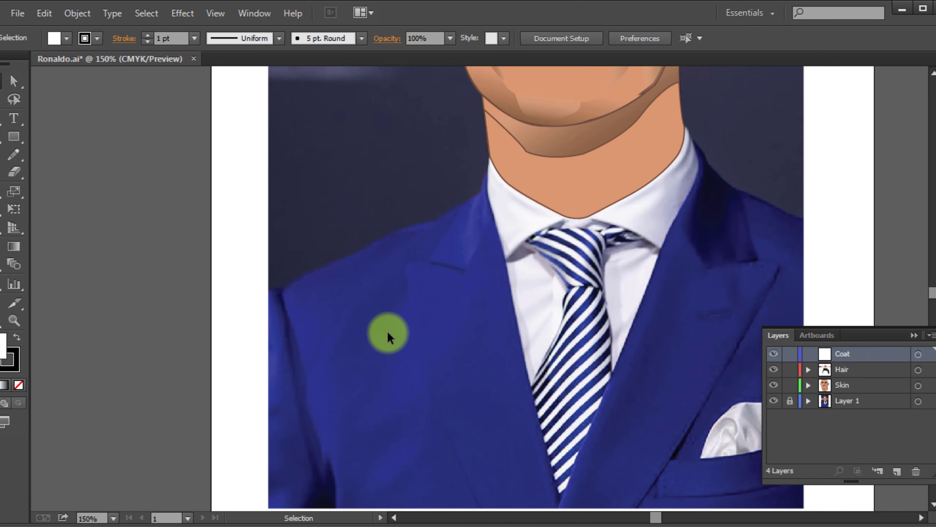
# With the Pen tool and no fill, trace the left coat half's inner edge from the neck to the photo's bottom edge
pyautogui.scroll(3, 564, 186)
pyautogui.press('p')
pyautogui.hotkey('shift', 'x')
pyautogui.hotkey('shift', 'x')
pyautogui.click(19, 385)
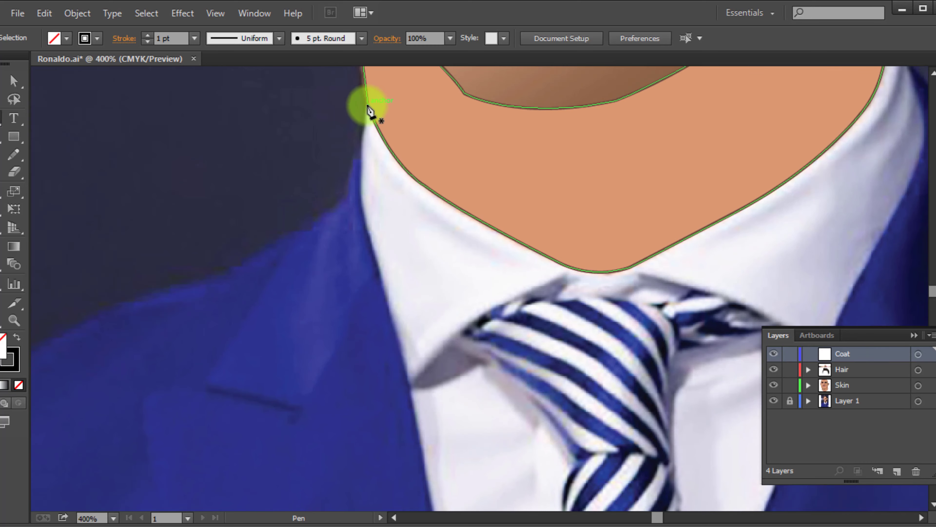
pyautogui.click(367, 106)
pyautogui.scroll(-5, 303, 194)
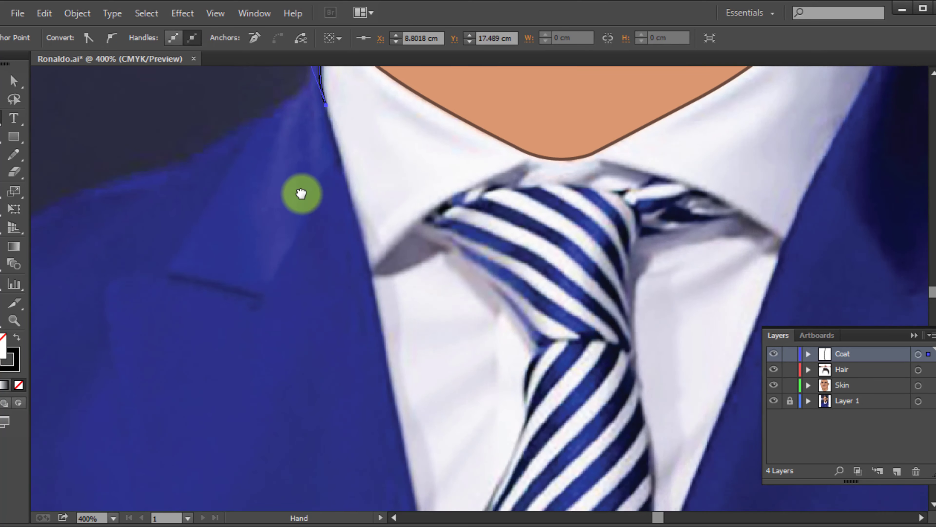
pyautogui.moveTo(390, 346); pyautogui.dragTo(395, 381)
pyautogui.scroll(-5, 394, 454)
pyautogui.click(455, 478)
pyautogui.scroll(-8, 454, 476)
pyautogui.hscroll(3, 442, 457)
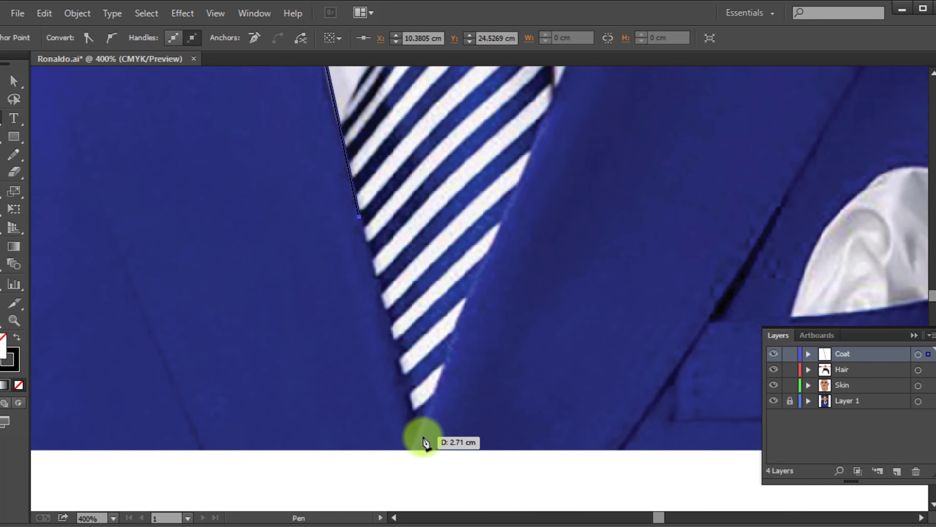
pyautogui.click(417, 436)
pyautogui.click(415, 450)
# Continue the left coat outline along the photo's bottom edge to the sleeve seam and up to the shoulder corner
pyautogui.hscroll(-10, 302, 429)
pyautogui.click(303, 423)
pyautogui.scroll(10, 288, 344)
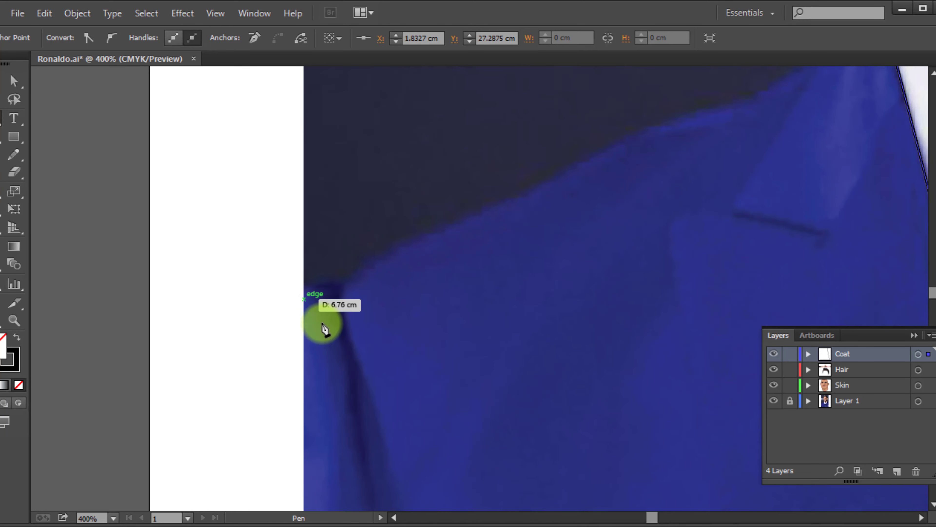
pyautogui.scroll(-5, 422, 373)
pyautogui.scroll(4, 408, 457)
pyautogui.click(368, 429)
pyautogui.scroll(5, 359, 325)
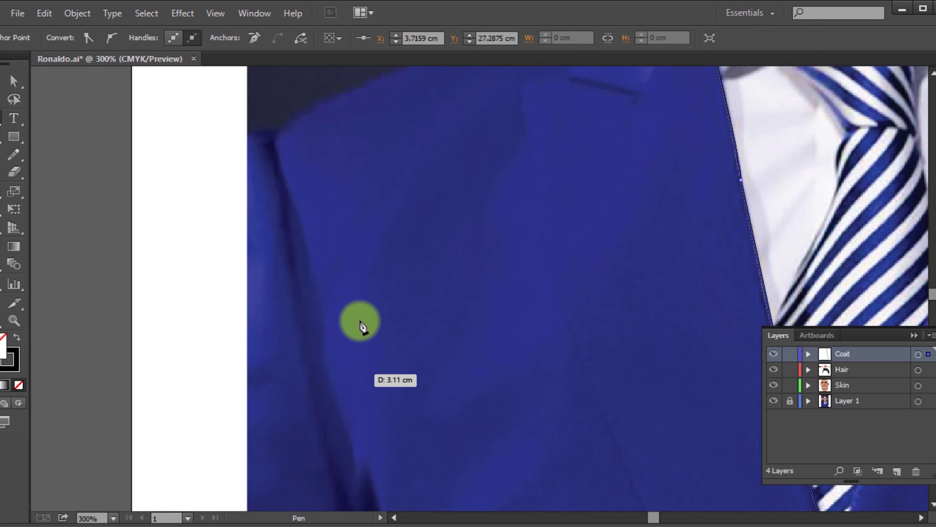
pyautogui.click(271, 223)
# Continue the left coat outline along the shoulder slope to its starting point at the neck
pyautogui.moveTo(478, 118); pyautogui.dragTo(516, 103)
pyautogui.scroll(3, 511, 166)
pyautogui.hscroll(2, 509, 199)
pyautogui.moveTo(508, 198); pyautogui.dragTo(525, 188)
pyautogui.moveTo(565, 161); pyautogui.dragTo(574, 154)
pyautogui.click(597, 80)
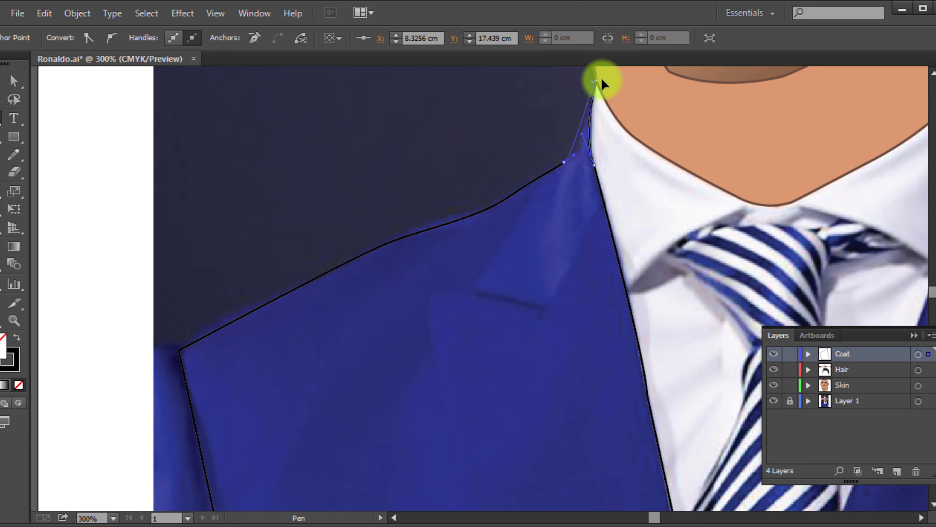
# Undo the last segment at the neck and close the left coat outline with curves following the raised coat collar
pyautogui.hotkey('ctrl', 'z')
pyautogui.scroll(4, 601, 129)
pyautogui.scroll(4, 605, 347)
pyautogui.moveTo(512, 162); pyautogui.dragTo(524, 143)
pyautogui.moveTo(525, 144); pyautogui.dragTo(495, 357)
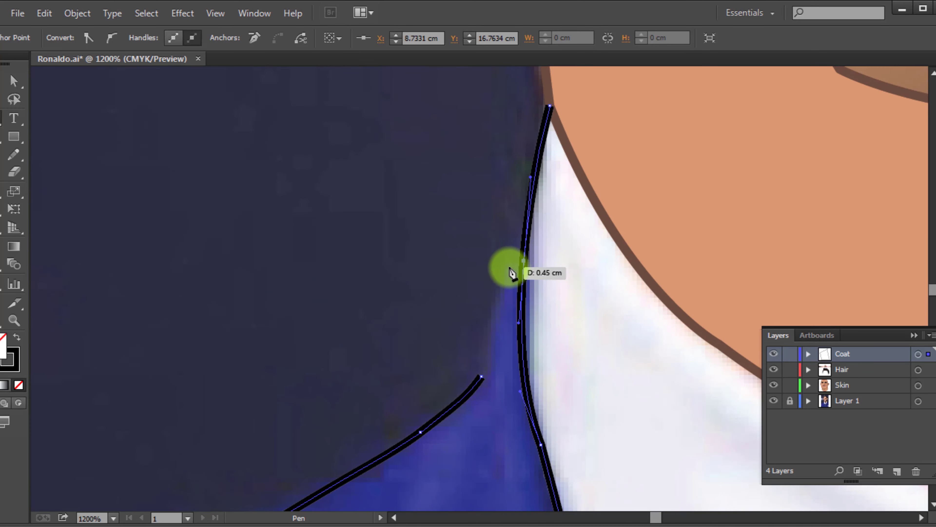
pyautogui.moveTo(517, 263); pyautogui.dragTo(530, 256)
pyautogui.press('v')
pyautogui.click(287, 244)
pyautogui.scroll(-5, 286, 244)
# Outline the left coat collar flap with straight segments from the shoulder line to the coat's inner edge
pyautogui.scroll(2, 229, 411)
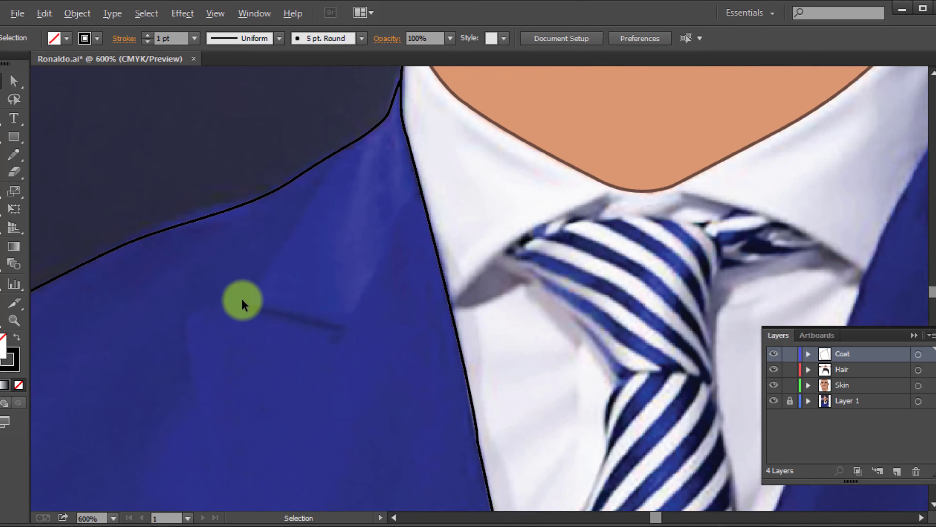
pyautogui.scroll(4, 243, 305)
pyautogui.press('p')
pyautogui.click(449, 137)
pyautogui.click(249, 457)
pyautogui.scroll(-2, 485, 516)
pyautogui.click(450, 444)
pyautogui.click(598, 175)
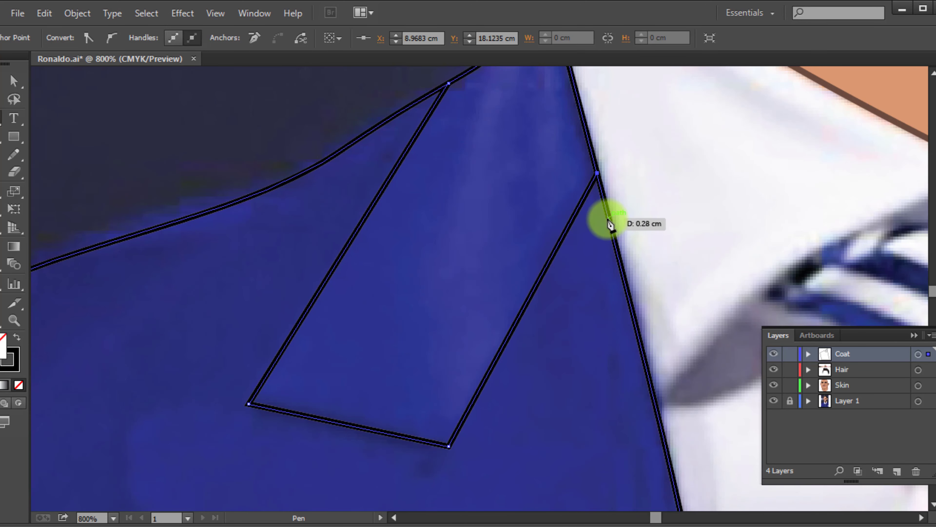
pyautogui.press('v')
pyautogui.click(613, 295)
# Start the right coat outline at the point below the tie and trace its inner edge up along the tie and shirt
pyautogui.scroll(-4, 615, 300)
pyautogui.moveTo(638, 308); pyautogui.dragTo(356, 169)
pyautogui.scroll(3, 488, 468)
pyautogui.moveTo(487, 468); pyautogui.dragTo(460, 316)
pyautogui.press('p')
pyautogui.click(239, 440)
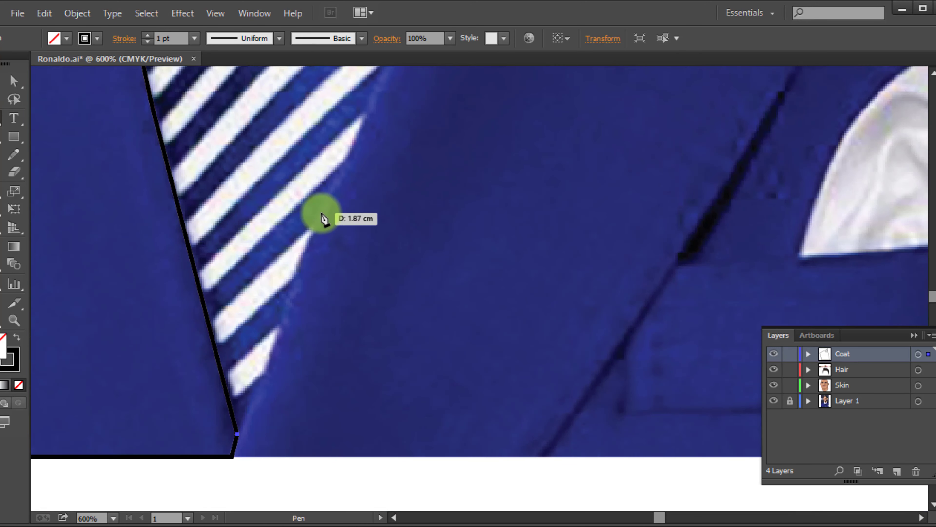
pyautogui.click(335, 177)
pyautogui.moveTo(453, 83); pyautogui.dragTo(302, 496)
pyautogui.click(390, 130)
pyautogui.moveTo(488, 76); pyautogui.dragTo(154, 516)
pyautogui.click(156, 317)
# Continue the right coat outline around the outer edge of the shirt collar up to the neck
pyautogui.moveTo(249, 122); pyautogui.dragTo(316, 168)
pyautogui.moveTo(329, 242); pyautogui.dragTo(364, 320)
pyautogui.moveTo(264, 115); pyautogui.dragTo(232, 140)
pyautogui.keyDown('alt'); pyautogui.click(268, 145); pyautogui.keyUp('alt')
pyautogui.press('Return')
pyautogui.scroll(1, 206, 147)
pyautogui.moveTo(316, 240); pyautogui.dragTo(332, 282)
pyautogui.scroll(-5, 333, 282)
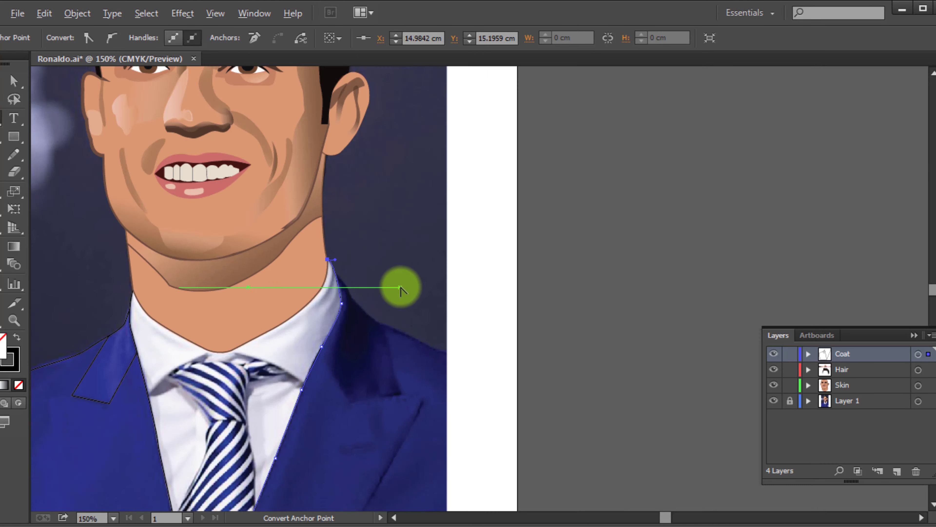
pyautogui.scroll(4, 401, 287)
pyautogui.moveTo(318, 353); pyautogui.dragTo(296, 285)
pyautogui.keyDown('ctrl'); pyautogui.click(296, 284); pyautogui.keyUp('ctrl')
# Trace the right coat half's shoulder with curved segments from the collar to the photo's side edge
pyautogui.click(196, 111)
pyautogui.moveTo(255, 196); pyautogui.dragTo(266, 229)
pyautogui.moveTo(337, 286); pyautogui.dragTo(367, 312)
pyautogui.moveTo(457, 342); pyautogui.dragTo(482, 355)
pyautogui.moveTo(516, 381); pyautogui.dragTo(332, 316)
pyautogui.moveTo(390, 334); pyautogui.dragTo(407, 344)
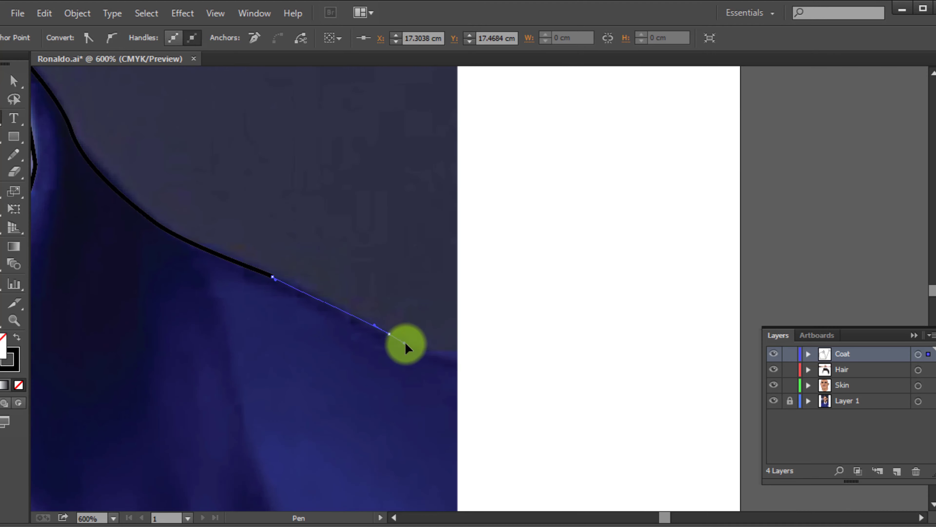
pyautogui.click(458, 357)
# Run the right coat outline down the photo's side, along the bottom edge, and close it below the tie
pyautogui.moveTo(437, 405); pyautogui.dragTo(476, 122)
pyautogui.moveTo(517, 479); pyautogui.dragTo(558, 372)
pyautogui.click(554, 320)
pyautogui.scroll(-4, 336, 405)
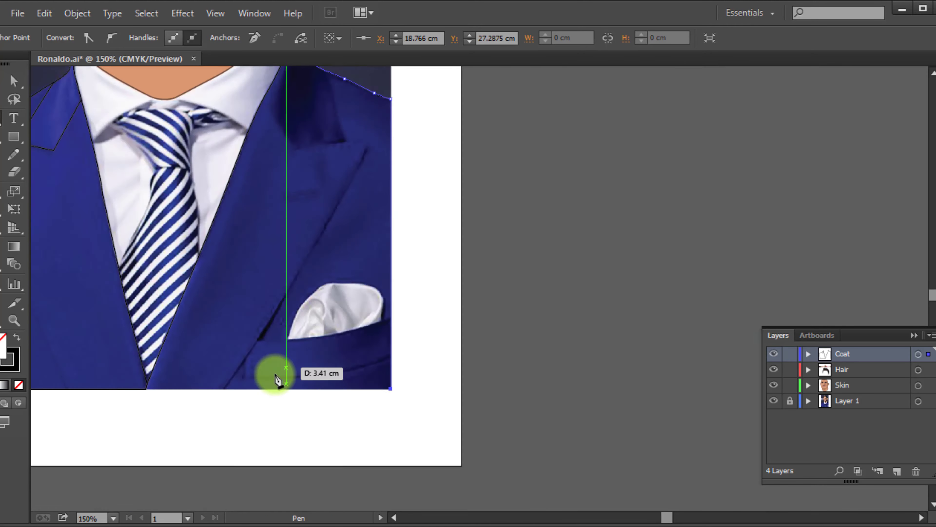
pyautogui.moveTo(274, 376); pyautogui.dragTo(323, 267)
pyautogui.scroll(6, 207, 299)
pyautogui.click(111, 221)
pyautogui.scroll(-4, 287, 311)
pyautogui.keyDown('ctrl'); pyautogui.click(504, 304); pyautogui.keyUp('ctrl')
# Draw the right lapel outline from the coat's bottom edge up to the lapel peak and across to the inner edge
pyautogui.scroll(2, 402, 286)
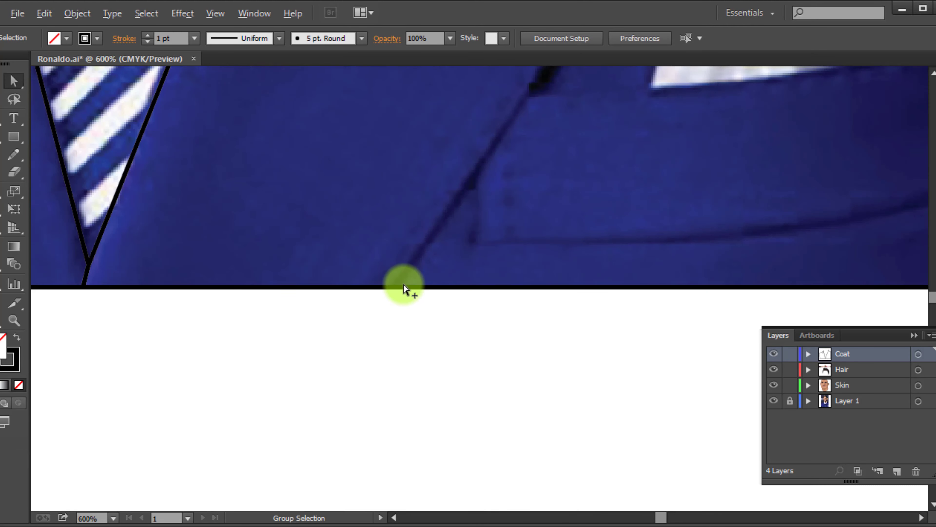
pyautogui.click(392, 288)
pyautogui.scroll(-2, 392, 289)
pyautogui.moveTo(392, 289); pyautogui.dragTo(401, 450)
pyautogui.click(511, 284)
pyautogui.click(595, 145)
pyautogui.moveTo(594, 146); pyautogui.dragTo(551, 361)
pyautogui.click(644, 169)
pyautogui.scroll(-2, 627, 306)
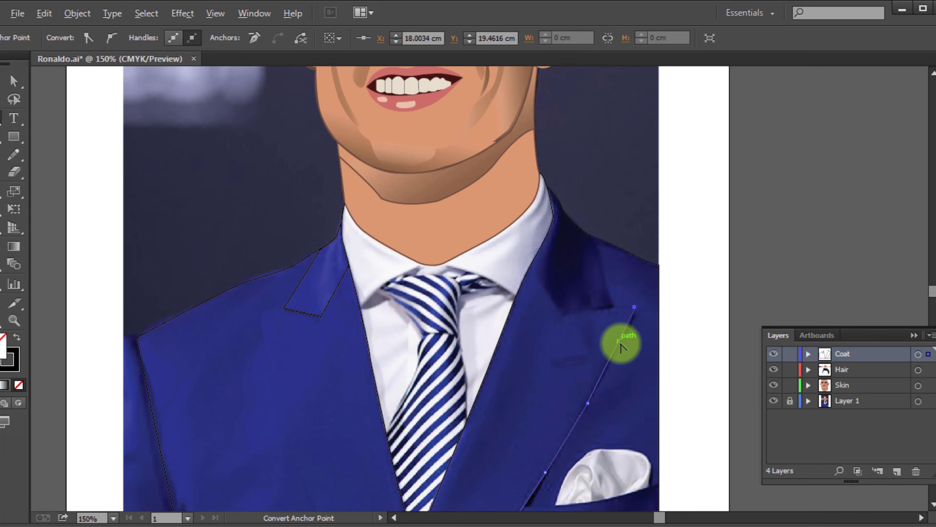
pyautogui.scroll(1, 621, 347)
pyautogui.click(456, 316)
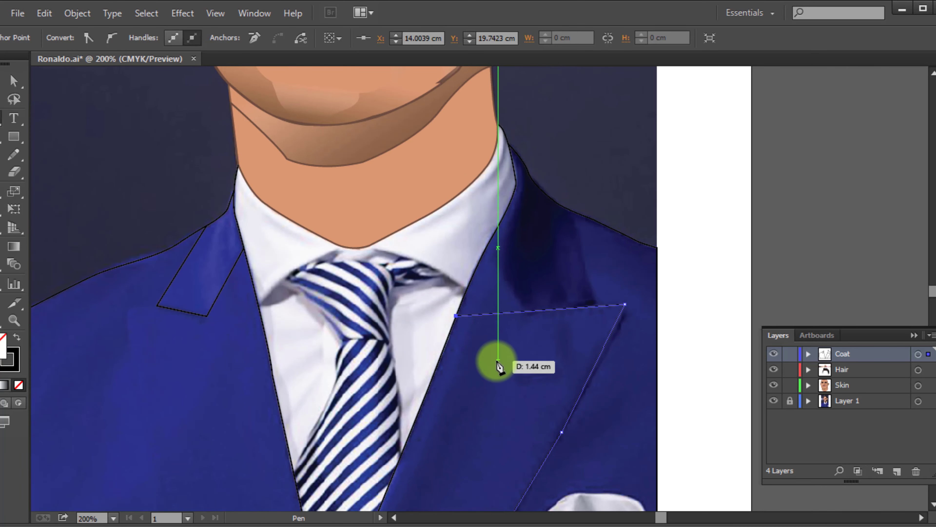
pyautogui.keyDown('ctrl'); pyautogui.click(496, 386); pyautogui.keyUp('ctrl')
# Draw the left lapel's outer edge from the coat's bottom edge up to the lower corner of the collar flap
pyautogui.moveTo(356, 378); pyautogui.dragTo(511, 205)
pyautogui.click(379, 461)
pyautogui.moveTo(300, 265); pyautogui.dragTo(297, 257)
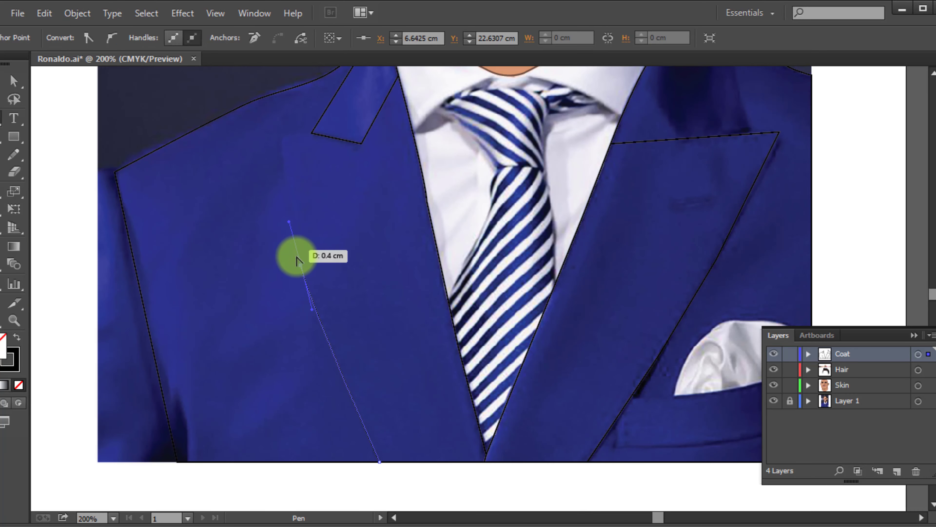
pyautogui.keyDown('alt'); pyautogui.click(297, 257); pyautogui.keyUp('alt')
pyautogui.click(448, 291)
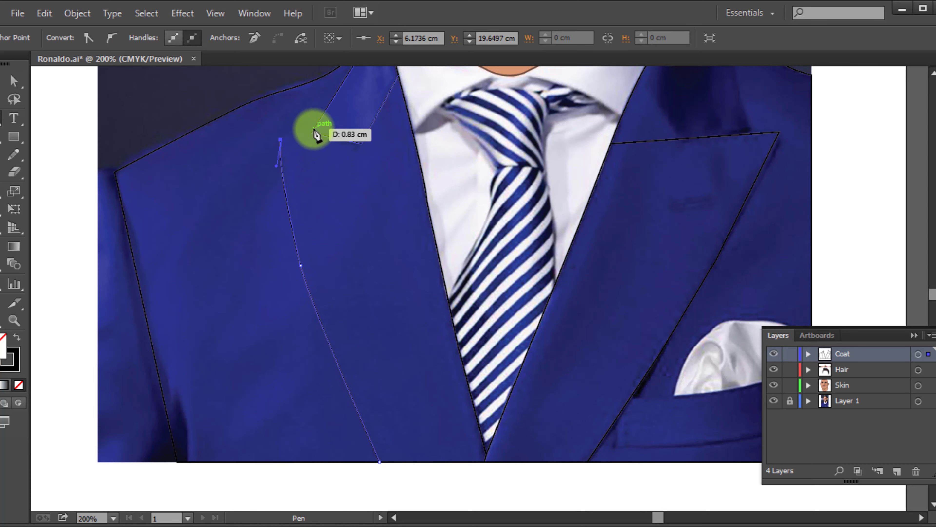
pyautogui.click(312, 133)
pyautogui.press('v')
pyautogui.click(331, 188)
# Draw a straight line from the right shoulder edge down to the top edge of the right lapel
pyautogui.scroll(-3, 368, 218)
pyautogui.scroll(3, 528, 185)
pyautogui.moveTo(528, 165); pyautogui.dragTo(402, 68)
pyautogui.press('p')
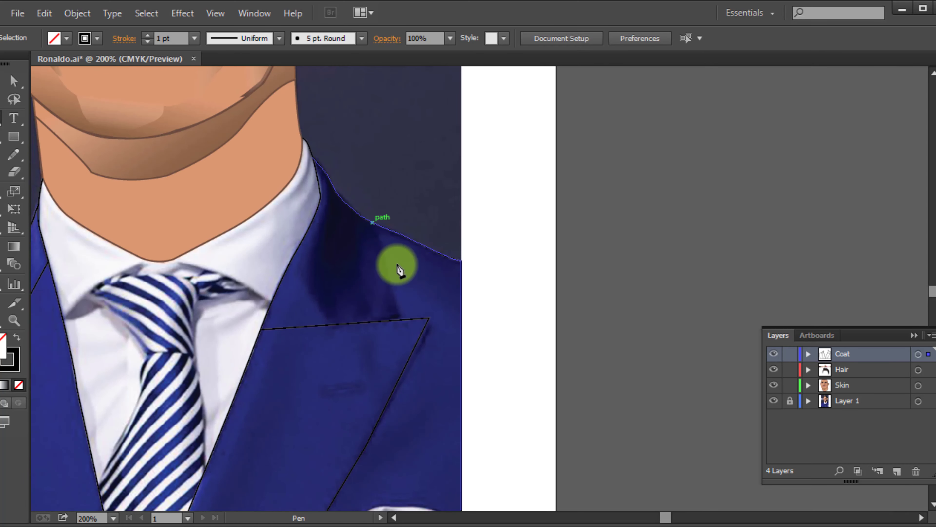
pyautogui.click(374, 222)
pyautogui.click(403, 320)
pyautogui.press('a')
pyautogui.click(540, 326)
# Draw the curved top edge of the breast pocket from the right lapel to the coat's side edge
pyautogui.scroll(2, 273, 383)
pyautogui.press('p')
pyautogui.click(285, 248)
pyautogui.moveTo(650, 185); pyautogui.dragTo(735, 131)
pyautogui.press('a')
pyautogui.click(297, 411)
# Outline the breast pocket band's short end and curved lower edge from the lapel to the coat's side edge
pyautogui.press('p')
pyautogui.click(255, 294)
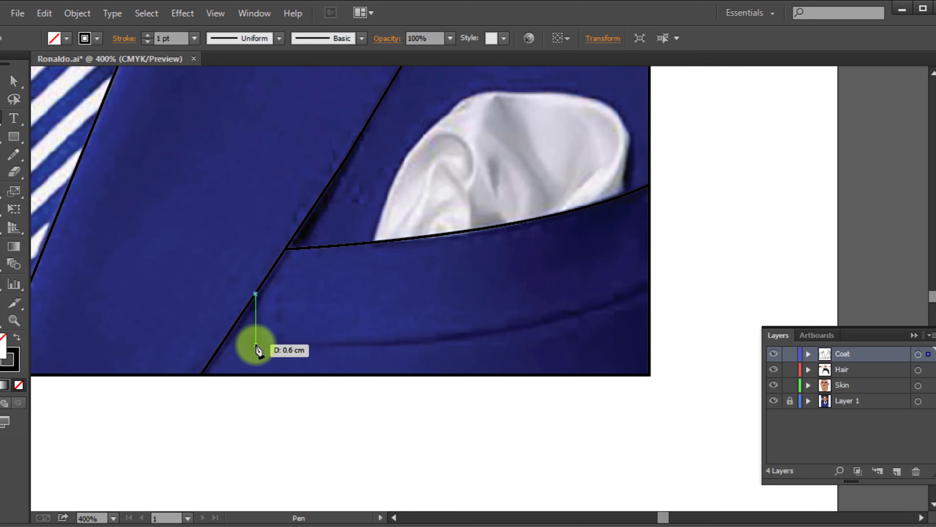
pyautogui.click(255, 345)
pyautogui.moveTo(479, 335); pyautogui.dragTo(550, 323)
pyautogui.moveTo(649, 288); pyautogui.dragTo(657, 284)
pyautogui.scroll(1, 365, 276)
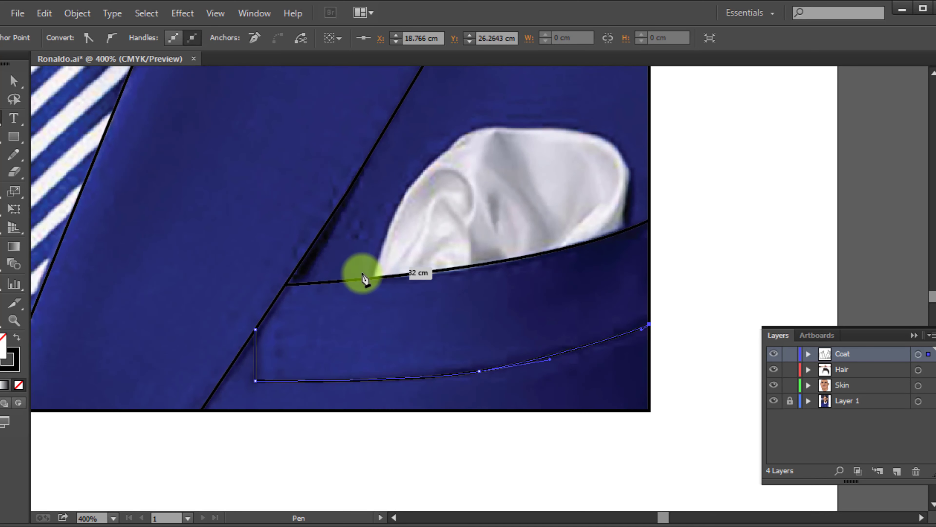
pyautogui.press('a')
pyautogui.click(378, 313)
# Trace the white pocket square's outline with curves, starting and ending on the pocket's top edge
pyautogui.press('p')
pyautogui.click(372, 278)
pyautogui.moveTo(412, 181); pyautogui.dragTo(440, 143)
pyautogui.keyDown('alt'); pyautogui.click(410, 188); pyautogui.keyUp('alt')
pyautogui.press('Return')
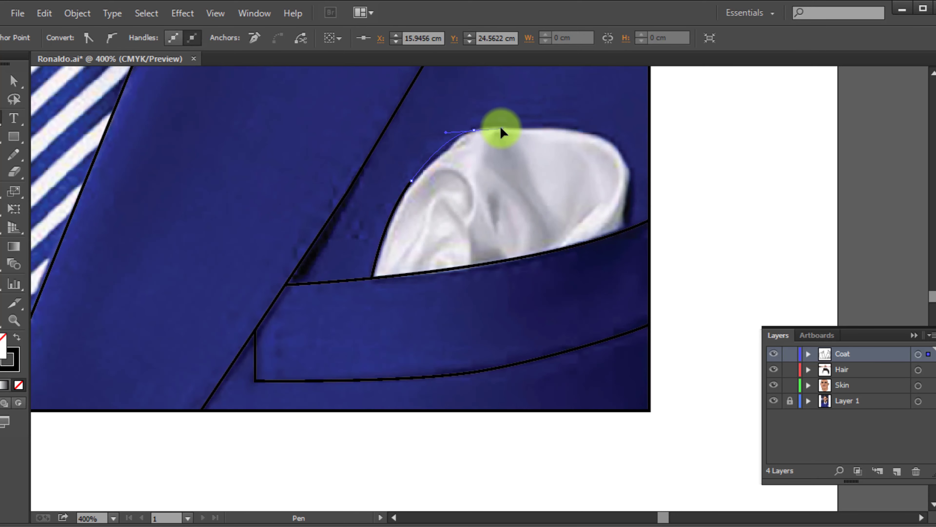
pyautogui.moveTo(628, 169); pyautogui.dragTo(629, 196)
pyautogui.press('a')
pyautogui.click(664, 222)
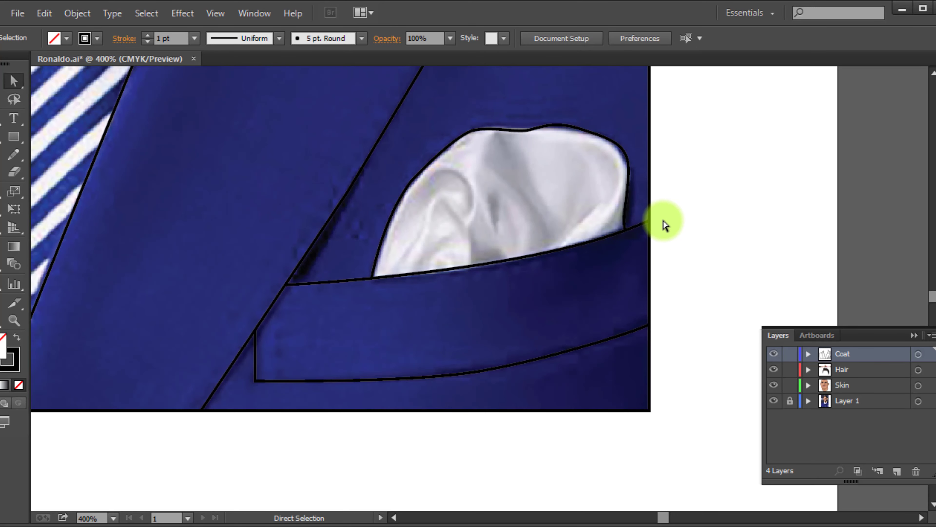
# Draw the curved lower edge of the left shirt collar from the coat's inner edge to the neckline
pyautogui.scroll(-3, 664, 222)
pyautogui.scroll(2, 414, 167)
pyautogui.scroll(3, 420, 170)
pyautogui.press('p')
pyautogui.moveTo(255, 327); pyautogui.dragTo(258, 327)
pyautogui.moveTo(341, 246); pyautogui.dragTo(416, 218)
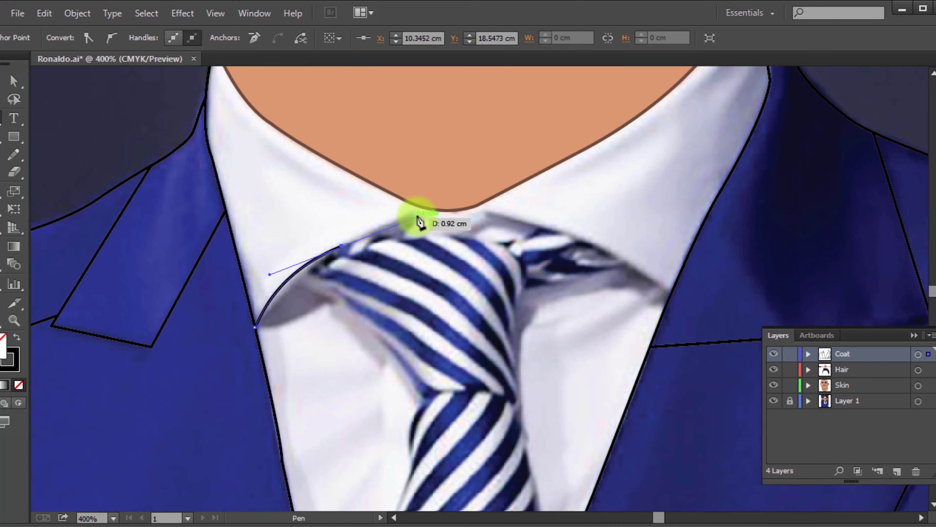
pyautogui.keyDown('ctrl'); pyautogui.click(397, 300); pyautogui.keyUp('ctrl')
# Draw the curved lower edge of the right shirt collar from the neckline to the coat's inner edge
pyautogui.click(478, 205)
pyautogui.moveTo(575, 235); pyautogui.dragTo(605, 247)
pyautogui.click(670, 297)
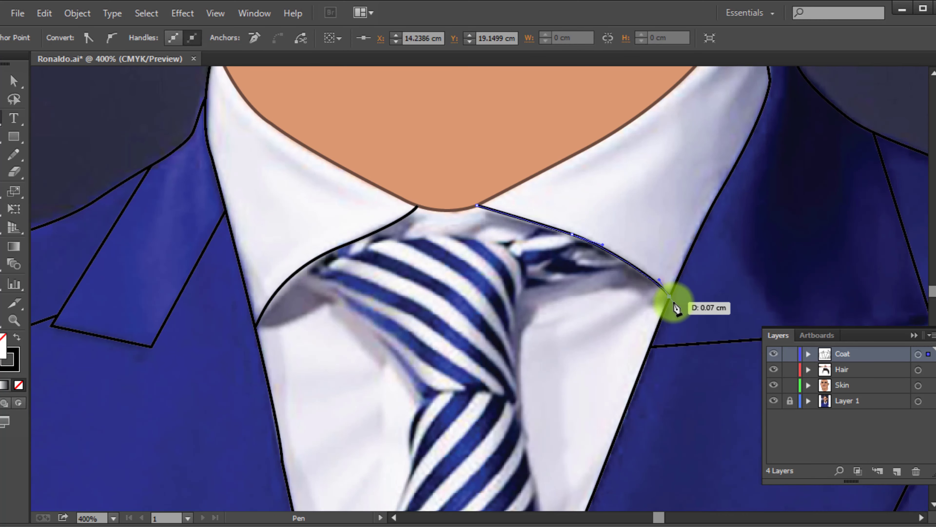
# Finish the right collar path and draw a curve across the top of the tie knot from the left collar to the right collar
pyautogui.press('a')
pyautogui.click(598, 305)
pyautogui.scroll(-1, 597, 304)
pyautogui.scroll(-1, 597, 304)
pyautogui.scroll(-1, 379, 217)
pyautogui.press('p')
pyautogui.click(365, 130)
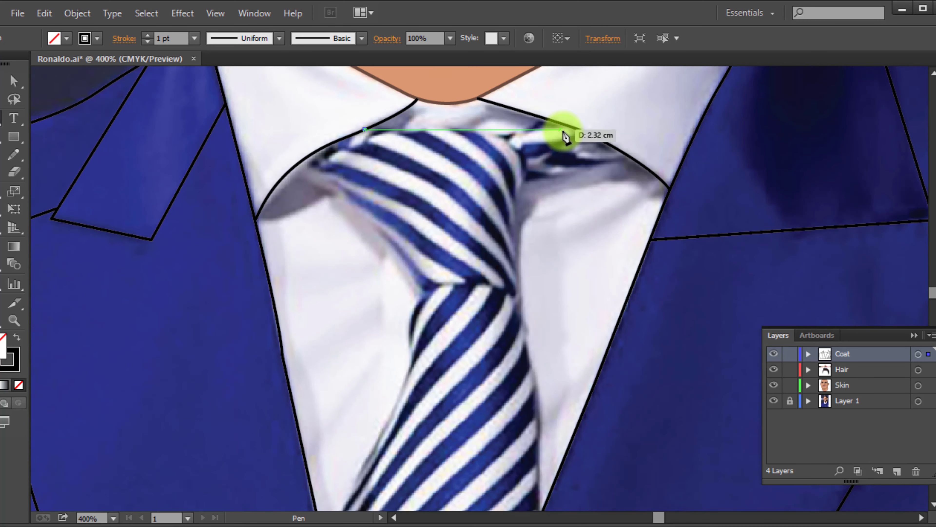
pyautogui.moveTo(548, 119); pyautogui.dragTo(603, 85)
pyautogui.keyDown('ctrl'); pyautogui.click(344, 189); pyautogui.keyUp('ctrl')
# Trace the tie's left edge from the left collar through the pinch below the knot down to the coat's inner edge
pyautogui.click(304, 159)
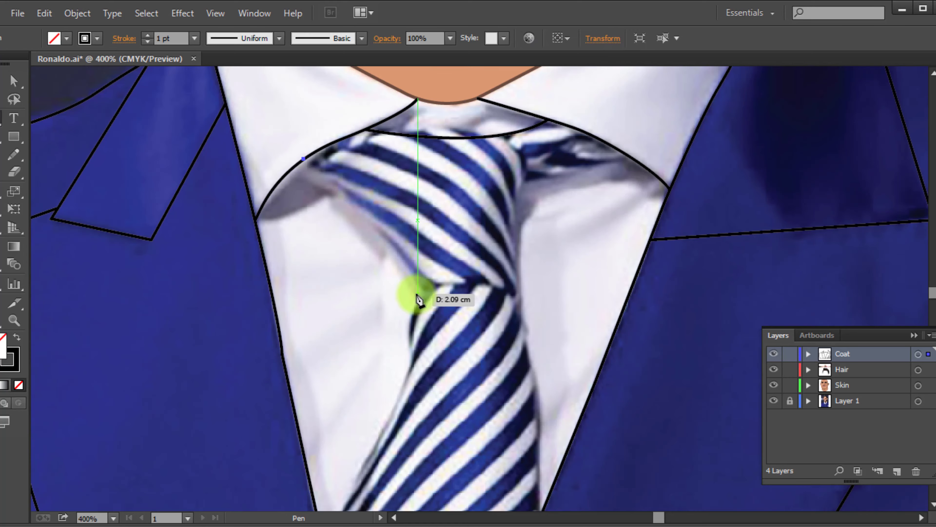
pyautogui.moveTo(417, 295); pyautogui.dragTo(435, 329)
pyautogui.click(417, 295)
pyautogui.scroll(-4, 417, 296)
pyautogui.scroll(-2, 306, 426)
pyautogui.moveTo(322, 328)
pyautogui.mouseDown()
pyautogui.moveTo(228, 515)
pyautogui.moveTo(251, 515)
pyautogui.mouseUp()
pyautogui.scroll(4, 443, 199)
pyautogui.hotkey('ctrl', 'z')
pyautogui.moveTo(405, 196); pyautogui.dragTo(365, 276)
pyautogui.click(326, 369)
# Trace the tie's right edge from the coat's inner edge up past the knot and out to the right collar
pyautogui.keyDown('ctrl'); pyautogui.click(486, 323); pyautogui.keyUp('ctrl')
pyautogui.click(541, 339)
pyautogui.scroll(3, 538, 324)
pyautogui.moveTo(520, 277)
pyautogui.mouseDown()
pyautogui.moveTo(501, 234)
pyautogui.moveTo(541, 200)
pyautogui.mouseUp()
pyautogui.click(520, 277)
pyautogui.scroll(1, 544, 247)
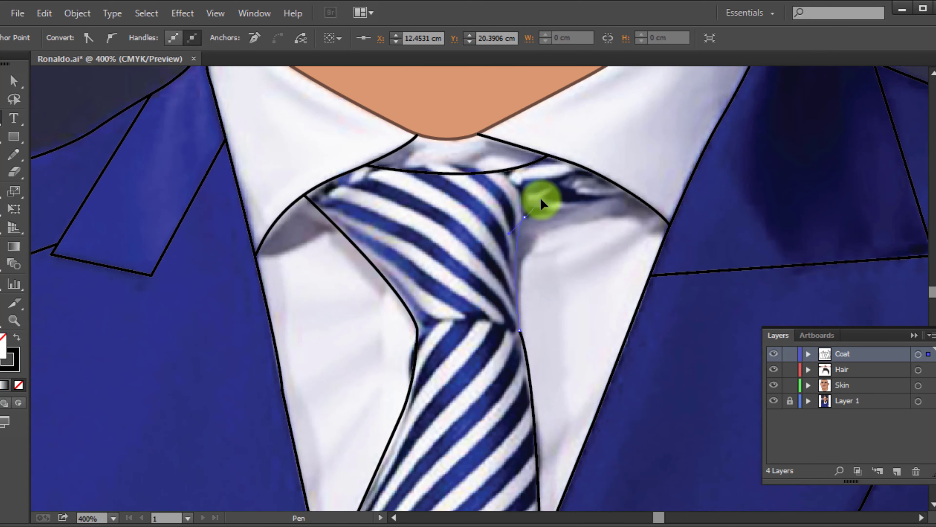
pyautogui.keyDown('alt'); pyautogui.click(633, 196); pyautogui.keyUp('alt')
# Use Outline view to find and select the hidden V-shaped neck shadow, and bring it to the front of its layer
pyautogui.scroll(-2, 601, 287)
pyautogui.keyDown('ctrl'); pyautogui.click(871, 219); pyautogui.keyUp('ctrl')
pyautogui.scroll(-1, 476, 239)
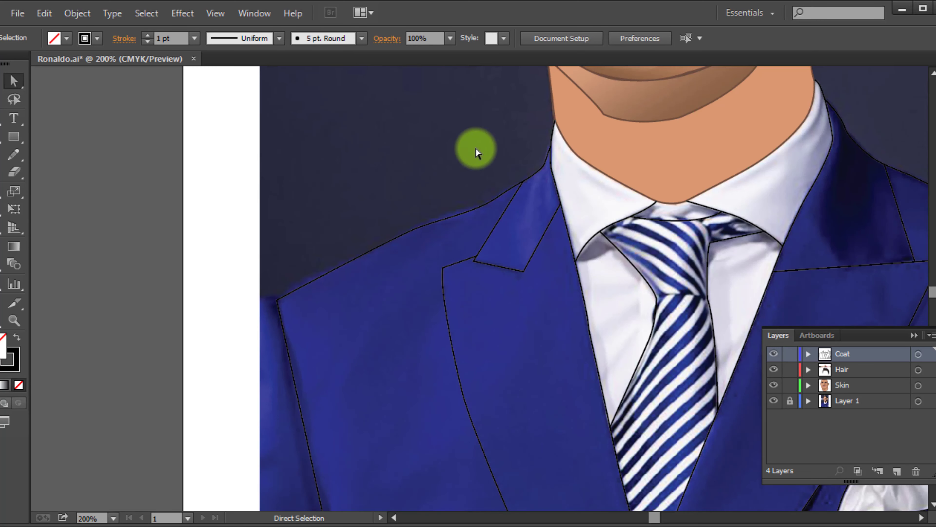
pyautogui.scroll(-1, 307, 369)
pyautogui.moveTo(266, 301); pyautogui.dragTo(674, 522)
pyautogui.scroll(2, 402, 214)
pyautogui.scroll(-2, 379, 217)
pyautogui.click(379, 218)
pyautogui.hotkey('ctrl', 'y')
pyautogui.click(651, 240)
pyautogui.hotkey('ctrl', 'y')
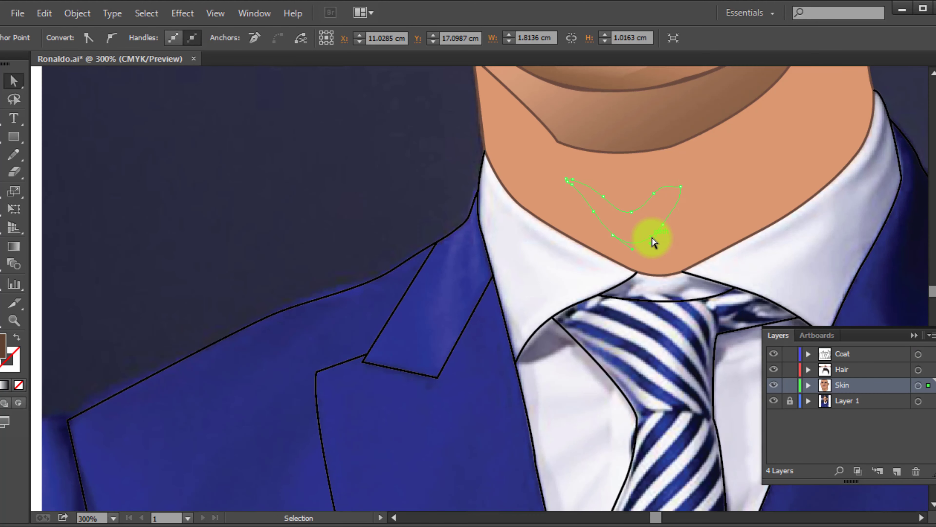
pyautogui.hotkey('ctrl', 'shift', ']')
# Fill the V-shaped neck shadow with the brown gradient sampled from the shading on the lower face
pyautogui.scroll(3, 651, 240)
pyautogui.press('i')
pyautogui.click(654, 295)
pyautogui.press('i')
pyautogui.click(632, 183)
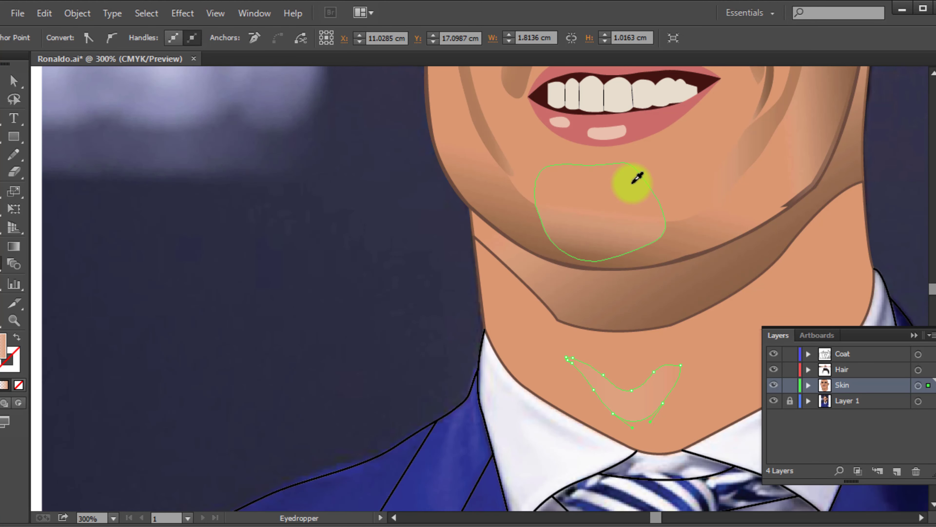
pyautogui.click(527, 217)
pyautogui.press('a')
pyautogui.click(302, 286)
pyautogui.scroll(-3, 302, 286)
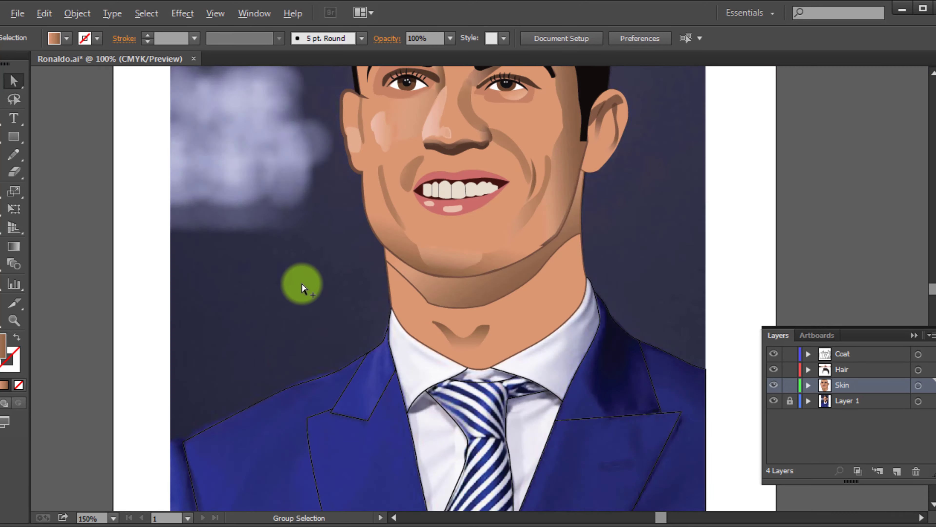
# Lasso all the coat, collar, tie and pocket outlines together with the neck shapes bordering them
pyautogui.scroll(2, 350, 369)
pyautogui.scroll(-4, 370, 379)
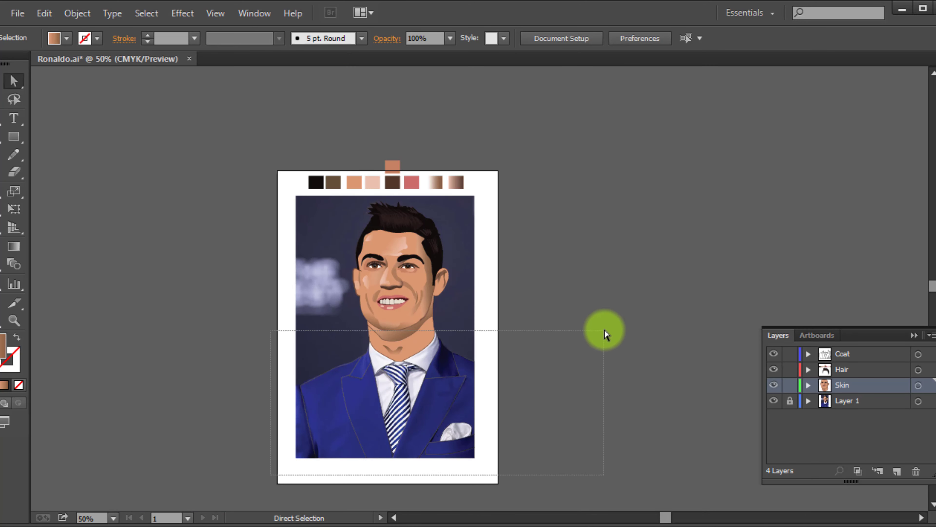
pyautogui.moveTo(605, 330); pyautogui.dragTo(604, 328)
pyautogui.scroll(6, 376, 356)
pyautogui.click(268, 256)
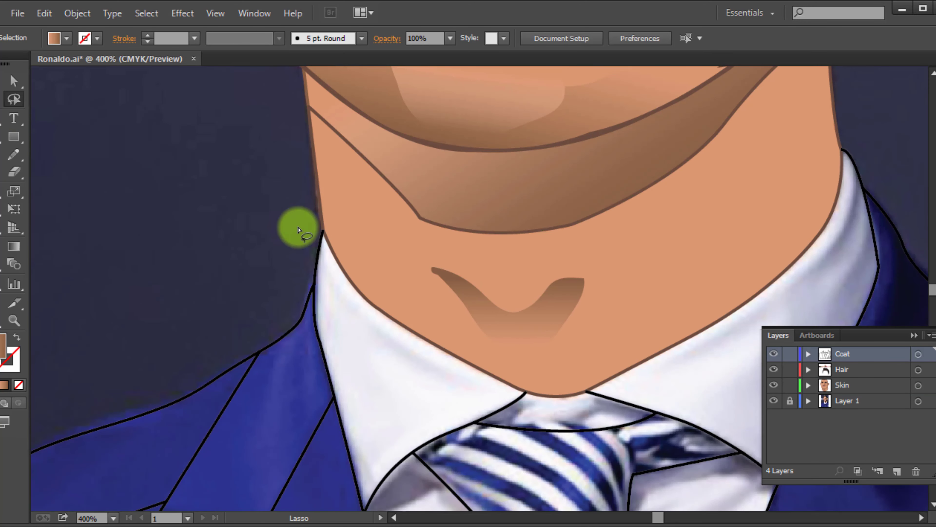
pyautogui.moveTo(922, 170)
pyautogui.mouseDown()
pyautogui.moveTo(930, 273)
pyautogui.moveTo(625, 366)
pyautogui.mouseUp()
pyautogui.scroll(-5, 414, 334)
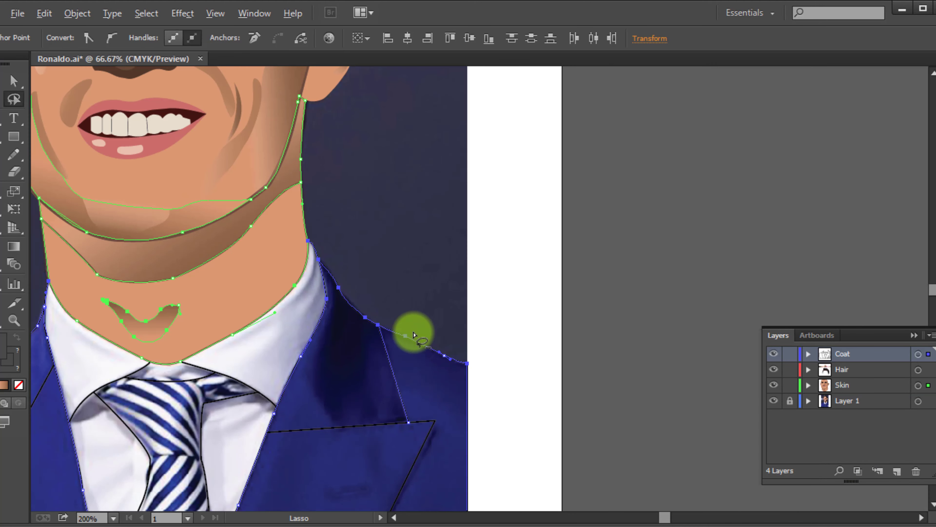
pyautogui.scroll(1, 321, 320)
pyautogui.scroll(-1, 321, 320)
pyautogui.moveTo(226, 433); pyautogui.dragTo(425, 197)
pyautogui.moveTo(650, 371); pyautogui.dragTo(648, 373)
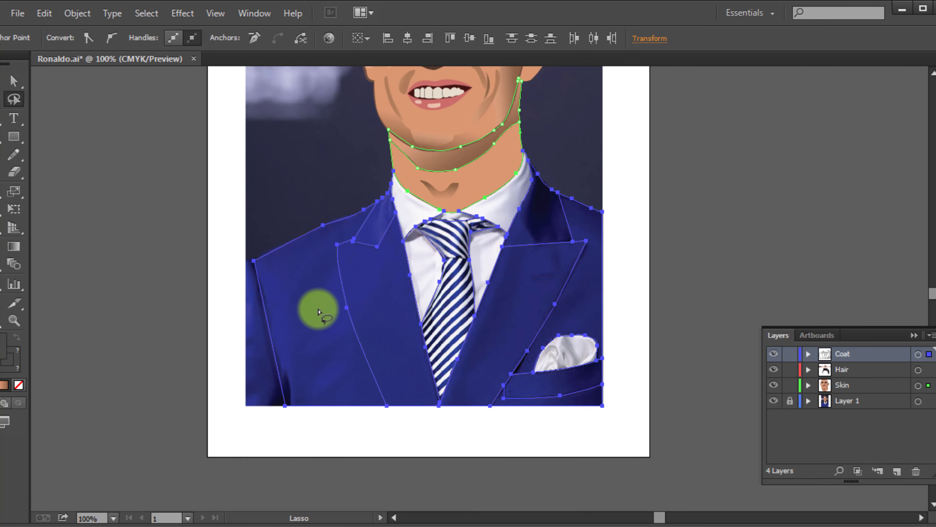
# Build separate filled shapes for the left coat body, lapel, upper lapel, shirt collar and shirt panel with Shape Builder
pyautogui.hotkey('shift', 'm')
pyautogui.scroll(2, 320, 328)
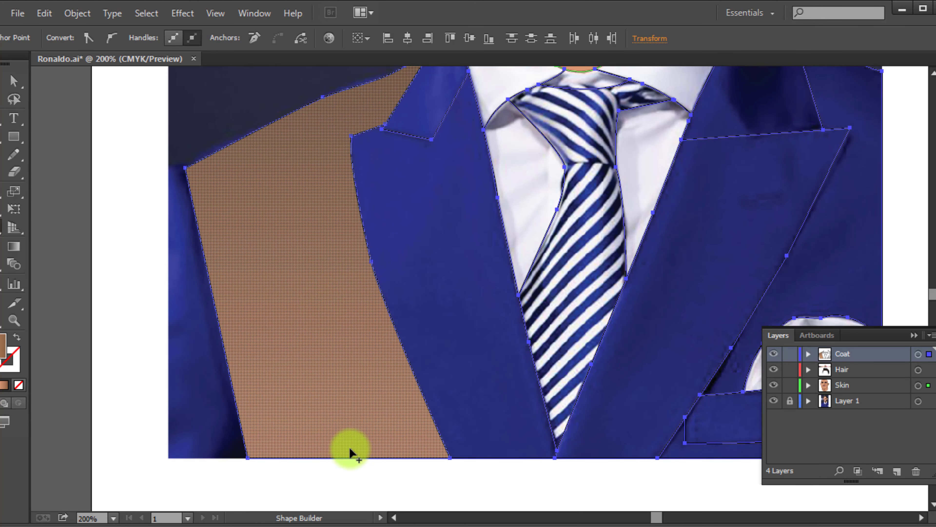
pyautogui.scroll(1, 365, 314)
pyautogui.click(424, 259)
pyautogui.click(432, 147)
pyautogui.click(497, 147)
pyautogui.scroll(1, 507, 158)
pyautogui.click(528, 263)
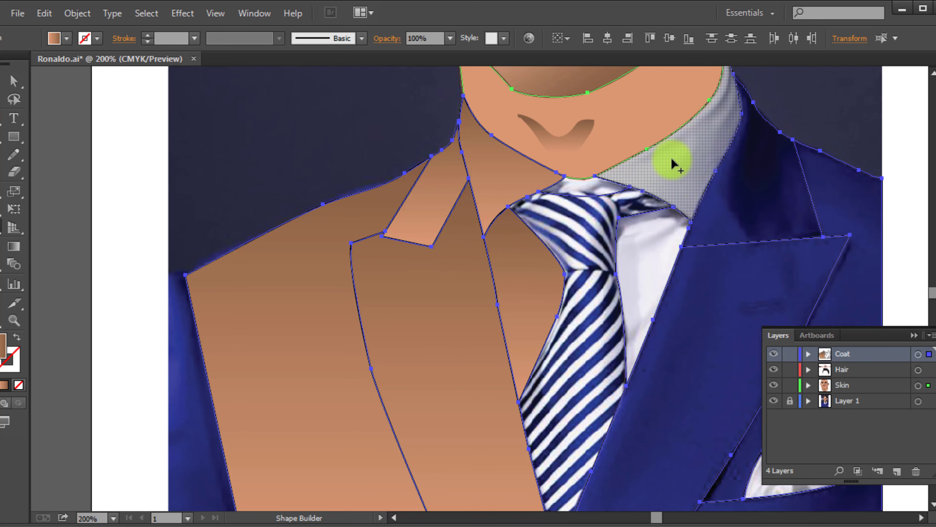
# Build filled shapes for the right shirt collar, lapels, coat body, pocket band, pocket square and right shirt panel
pyautogui.click(672, 158)
pyautogui.click(761, 188)
pyautogui.click(726, 310)
pyautogui.moveTo(726, 310); pyautogui.dragTo(552, 289)
pyautogui.click(670, 189)
pyautogui.click(664, 486)
pyautogui.click(707, 506)
pyautogui.click(634, 443)
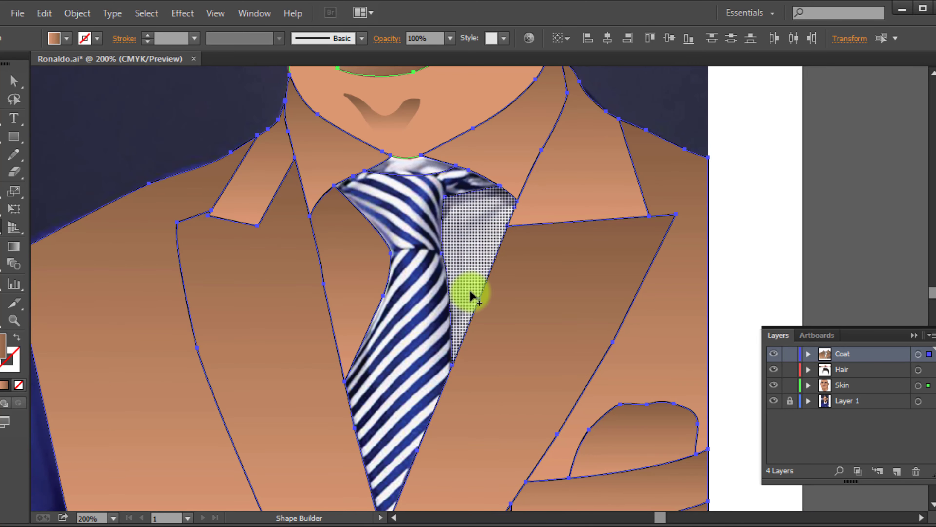
pyautogui.click(470, 291)
# Extend both ends of the tie knot's top curve beyond the collar edges and reshape the curve
pyautogui.scroll(2, 354, 229)
pyautogui.press('a')
pyautogui.scroll(3, 389, 115)
pyautogui.click(345, 107)
pyautogui.moveTo(343, 107); pyautogui.dragTo(325, 105)
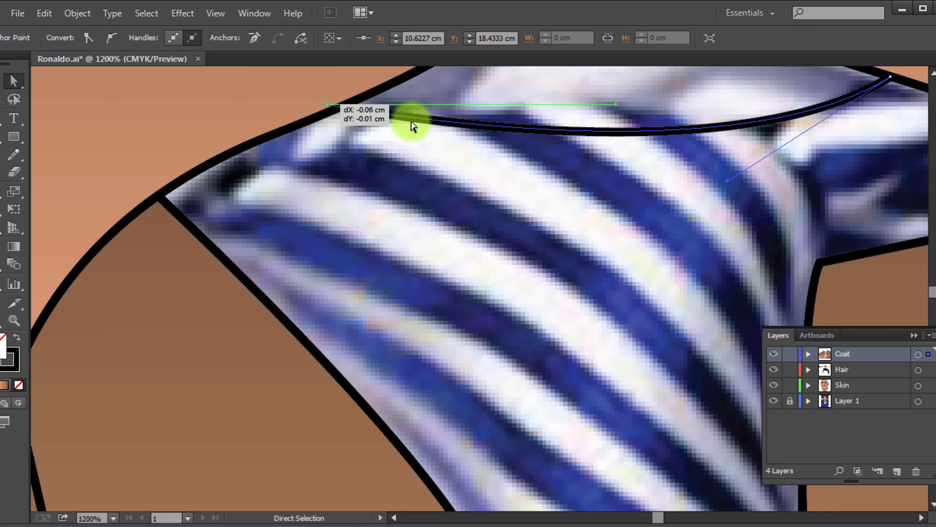
pyautogui.moveTo(575, 158); pyautogui.dragTo(423, 229)
pyautogui.moveTo(738, 147); pyautogui.dragTo(747, 144)
pyautogui.scroll(-2, 523, 190)
# Select the collars, neck and tie-top curve, and build the shirt gap below the neckline into a filled shape
pyautogui.keyDown('shift'); pyautogui.click(412, 158); pyautogui.keyUp('shift')
pyautogui.keyDown('shift'); pyautogui.click(564, 148); pyautogui.keyUp('shift')
pyautogui.hotkey('shift', 'm')
pyautogui.scroll(-2, 481, 235)
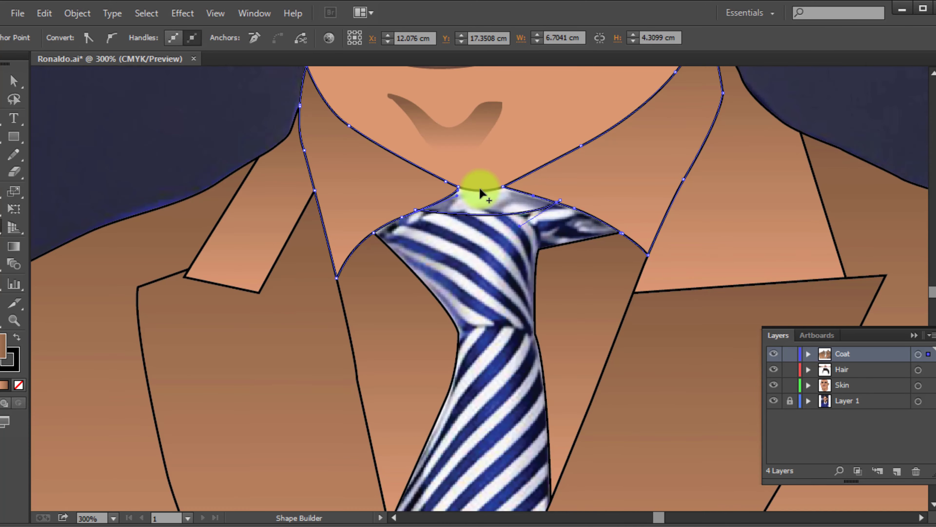
pyautogui.scroll(2, 479, 192)
pyautogui.click(16, 89)
pyautogui.keyDown('shift'); pyautogui.click(490, 175); pyautogui.keyUp('shift')
pyautogui.hotkey('shift', 'm')
pyautogui.click(498, 218)
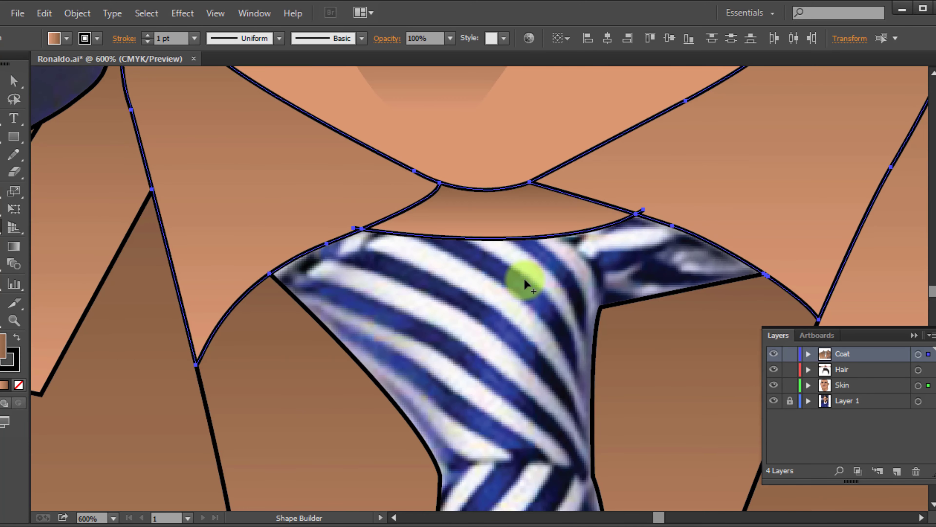
# Select the coat and tie outlines and build the whole tie into one filled shape with Shape Builder
pyautogui.scroll(-3, 521, 288)
pyautogui.scroll(1, 514, 365)
pyautogui.scroll(-4, 485, 369)
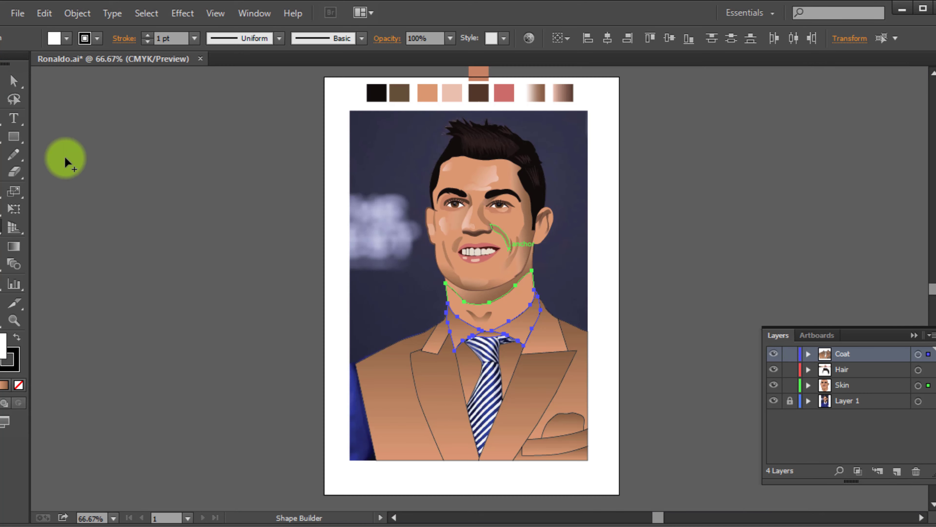
pyautogui.click(15, 84)
pyautogui.click(435, 481)
pyautogui.moveTo(435, 481); pyautogui.dragTo(553, 297)
pyautogui.scroll(2, 481, 383)
pyautogui.click(481, 387)
pyautogui.press('v')
pyautogui.click(178, 253)
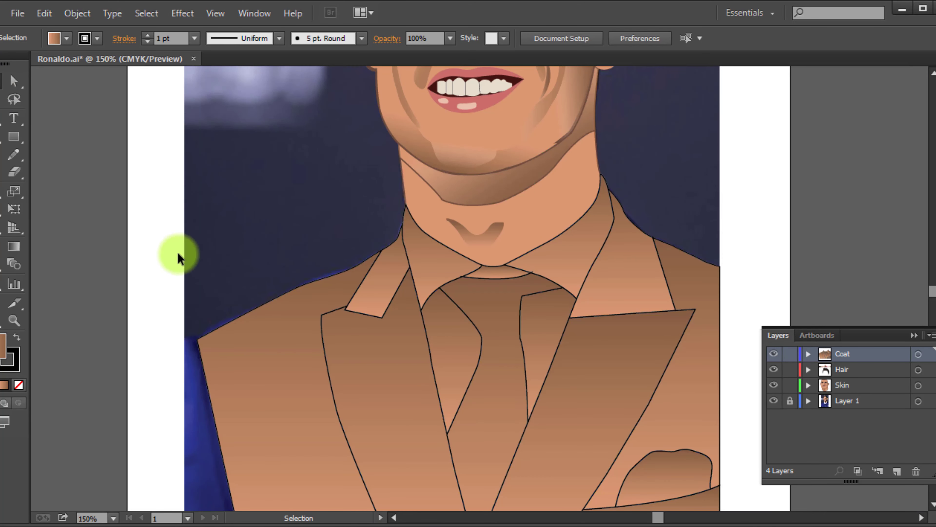
# Fill the left coat body and left lapel with blue sampled from the photo's coat
pyautogui.click(275, 364)
pyautogui.click(66, 38)
pyautogui.click(2, 64)
pyautogui.press('/')
pyautogui.press('i')
pyautogui.click(423, 418)
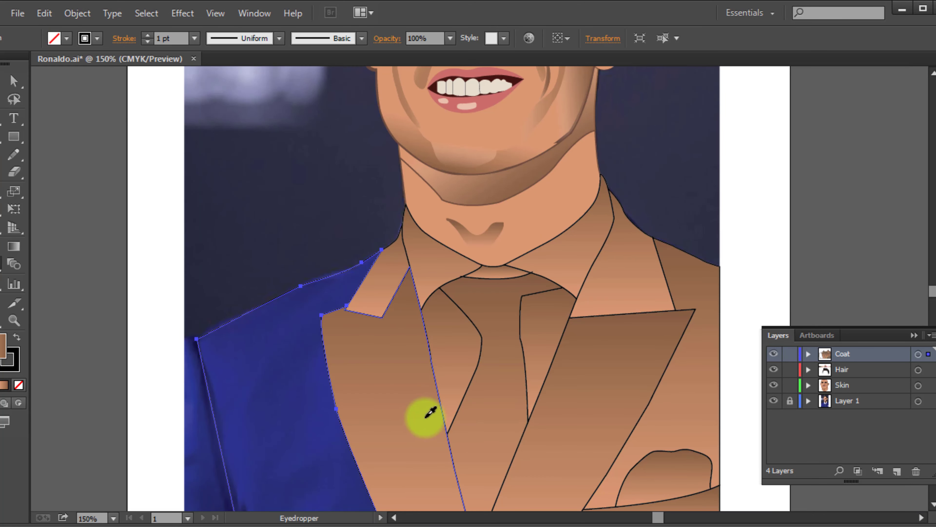
pyautogui.hotkey('ctrl', 'z')
pyautogui.keyDown('ctrl'); pyautogui.click(411, 423); pyautogui.keyUp('ctrl')
pyautogui.click(295, 430)
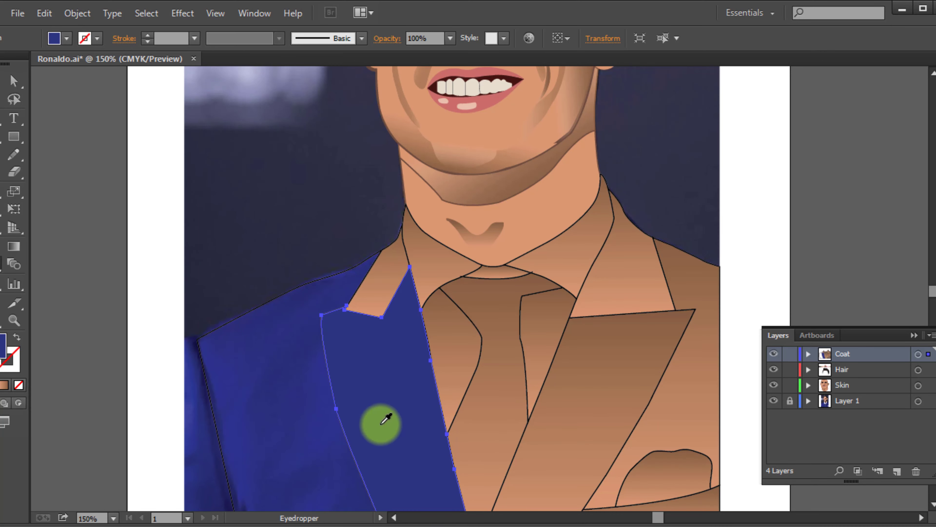
# Select the left upper lapel on its own and give it the same blue as the left coat
pyautogui.keyDown('ctrl'); pyautogui.click(405, 285); pyautogui.keyUp('ctrl')
pyautogui.click(381, 272)
pyautogui.hotkey('ctrl', 'z')
pyautogui.scroll(2, 375, 313)
pyautogui.click(73, 100)
pyautogui.click(378, 241)
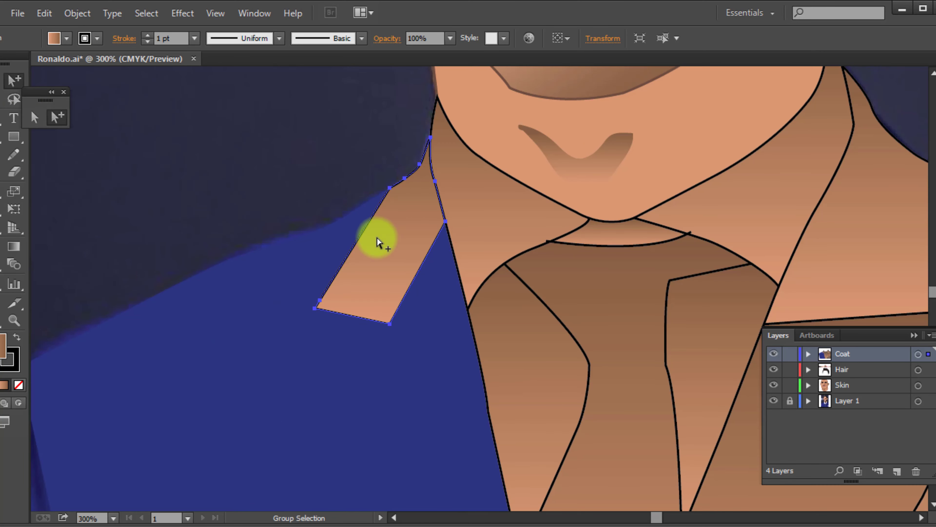
pyautogui.press('i')
pyautogui.click(404, 408)
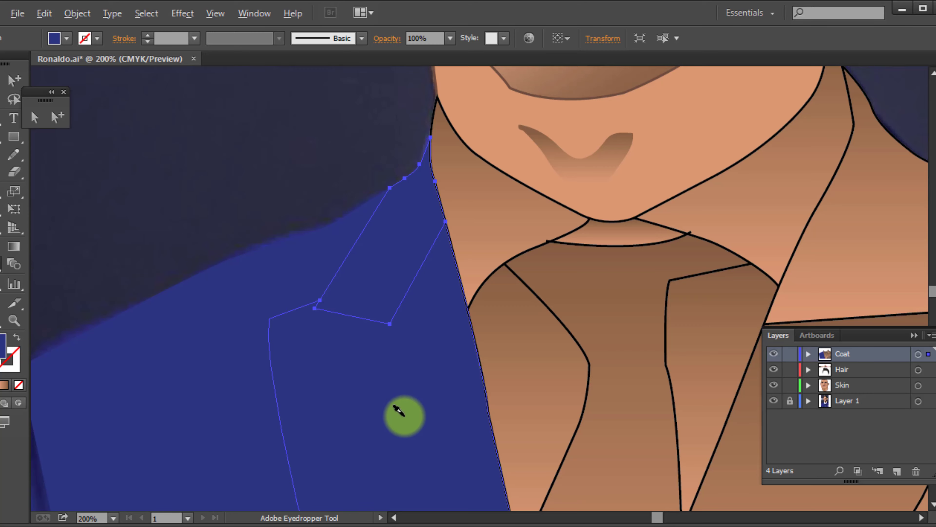
# Remove the fill from the left upper lapel, left coat body, left lapel and right lapel to reveal the photo
pyautogui.scroll(-1, 399, 410)
pyautogui.click(21, 387)
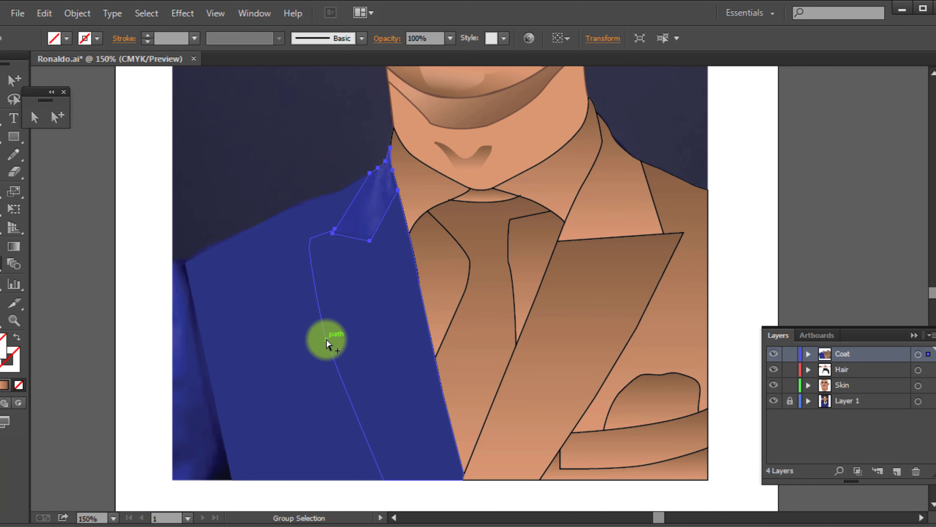
pyautogui.keyDown('ctrl'); pyautogui.click(220, 254); pyautogui.keyUp('ctrl')
pyautogui.click(18, 385)
pyautogui.keyDown('ctrl'); pyautogui.click(590, 313); pyautogui.keyUp('ctrl')
pyautogui.click(19, 385)
pyautogui.scroll(-2, 628, 372)
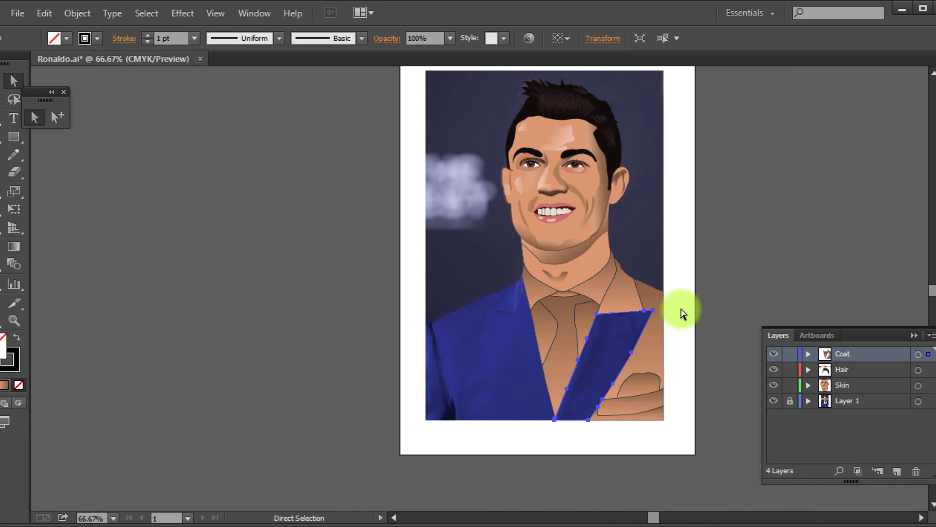
# Remove the fill from the right shirt collar, right upper lapel, right coat body, pocket square and pocket band
pyautogui.click(681, 314)
pyautogui.click(56, 117)
pyautogui.moveTo(675, 279); pyautogui.dragTo(595, 448)
pyautogui.click(600, 284)
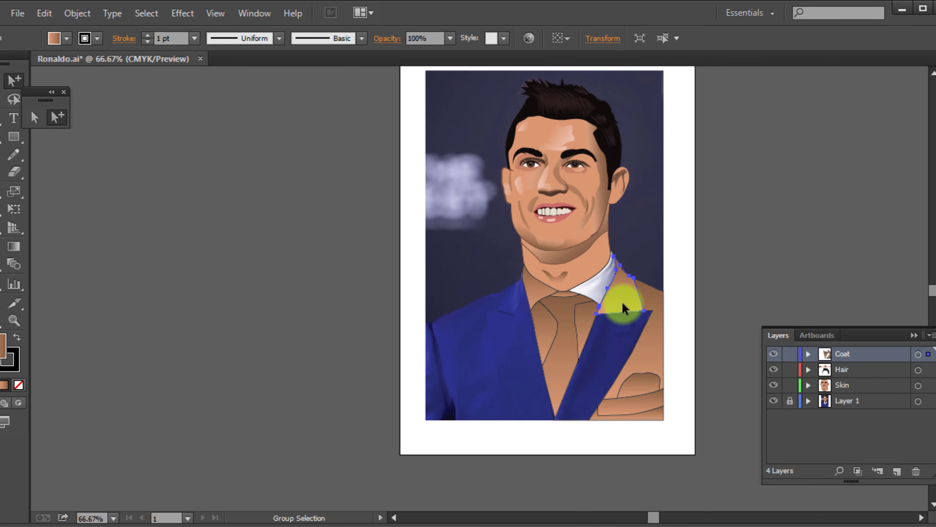
pyautogui.press('/')
pyautogui.click(657, 320)
pyautogui.press('/')
pyautogui.click(641, 385)
pyautogui.press('/')
pyautogui.click(643, 406)
# Remove the fill from the remaining shirt and tie shapes, including the gap under the neckline
pyautogui.press('/')
pyautogui.click(543, 328)
pyautogui.scroll(5, 568, 302)
pyautogui.click(537, 247)
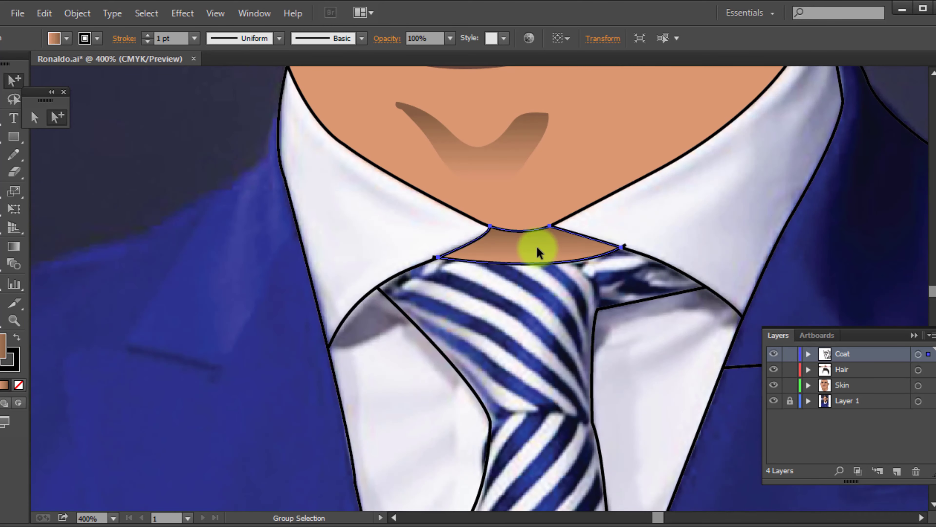
pyautogui.press('/')
pyautogui.click(249, 209)
pyautogui.scroll(-5, 287, 277)
pyautogui.scroll(2, 353, 279)
# Draw two stacked squares beside the photo and fill them with dark navy and blue sampled from the coat
pyautogui.press('m')
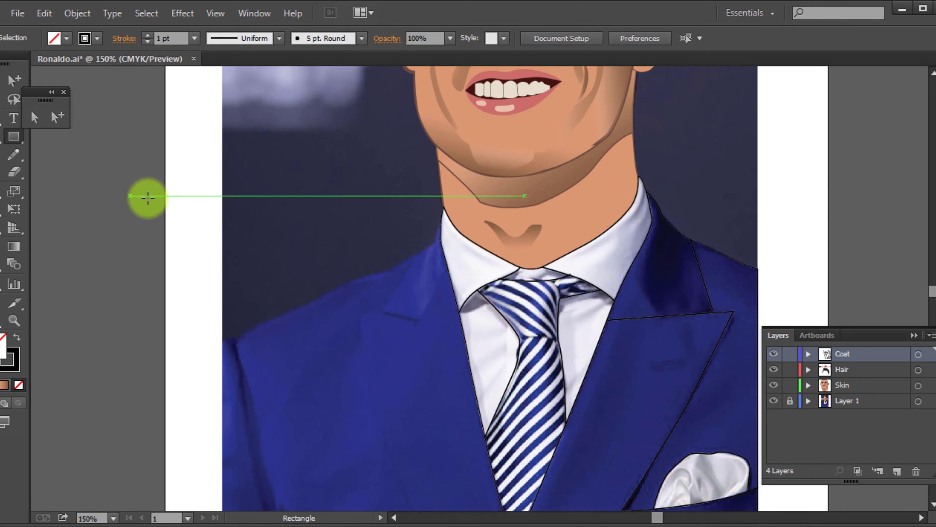
pyautogui.moveTo(181, 183); pyautogui.dragTo(214, 215)
pyautogui.moveTo(201, 251); pyautogui.dragTo(196, 246)
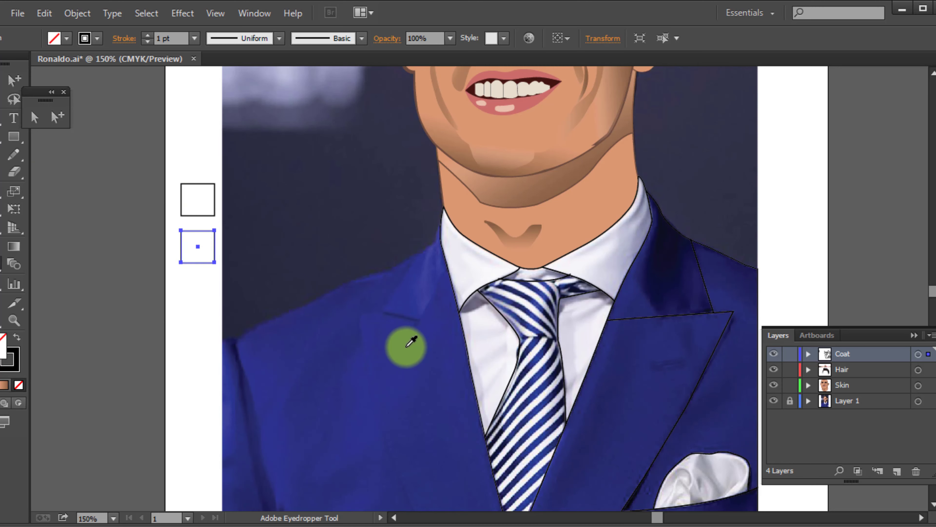
pyautogui.keyDown('ctrl'); pyautogui.click(192, 210); pyautogui.keyUp('ctrl')
pyautogui.click(642, 271)
pyautogui.click(7, 84)
pyautogui.click(148, 221)
pyautogui.keyDown('alt'); pyautogui.click(197, 246); pyautogui.keyUp('alt')
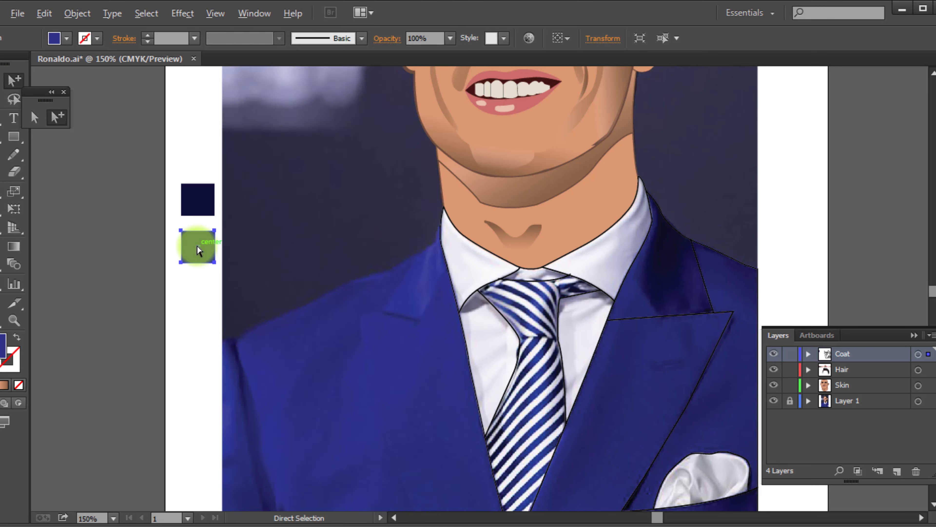
# Duplicate the blue square below itself, apply a white-to-black linear gradient, and open the black stop's swatch choices
pyautogui.moveTo(200, 252); pyautogui.dragTo(204, 297)
pyautogui.click(935, 144)
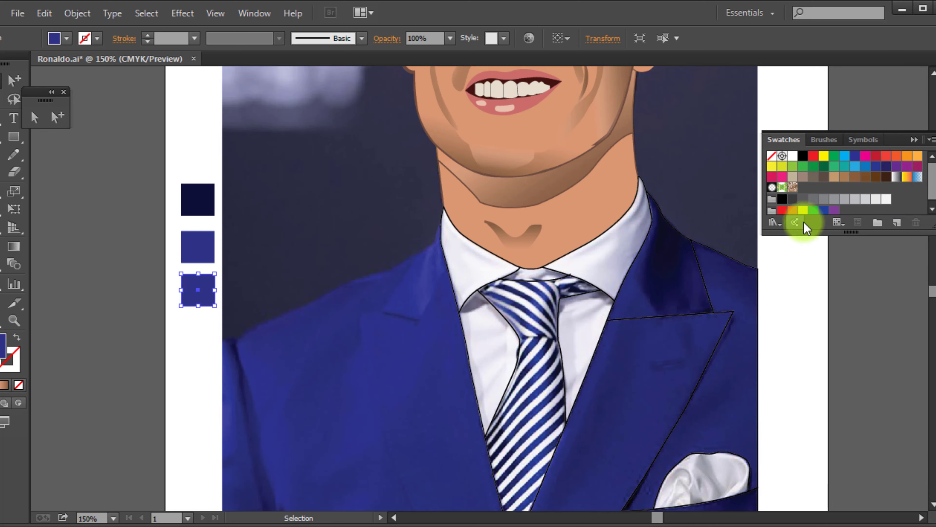
pyautogui.click(906, 181)
pyautogui.click(935, 240)
pyautogui.doubleClick(914, 328)
pyautogui.click(720, 406)
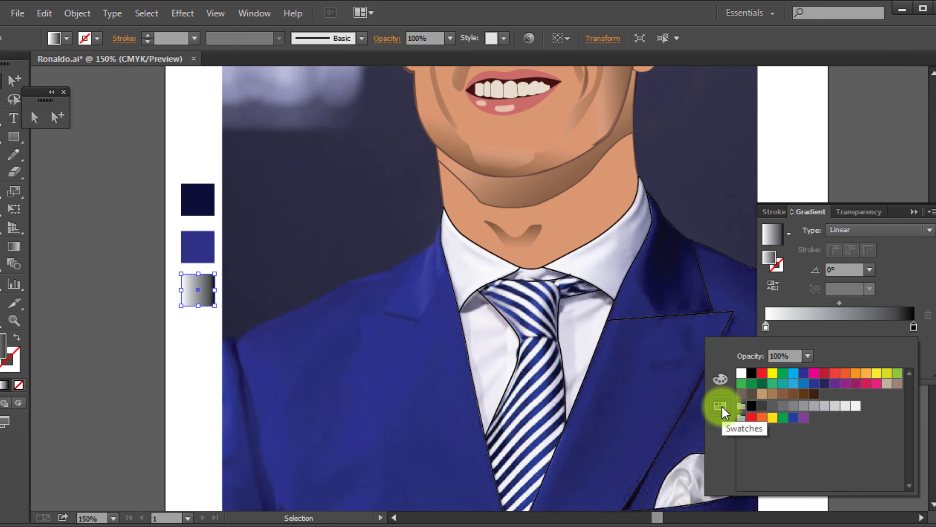
# Select the dark navy square and save its fill colour as a new swatch
pyautogui.click(204, 210)
pyautogui.click(935, 148)
pyautogui.click(897, 223)
pyautogui.click(486, 364)
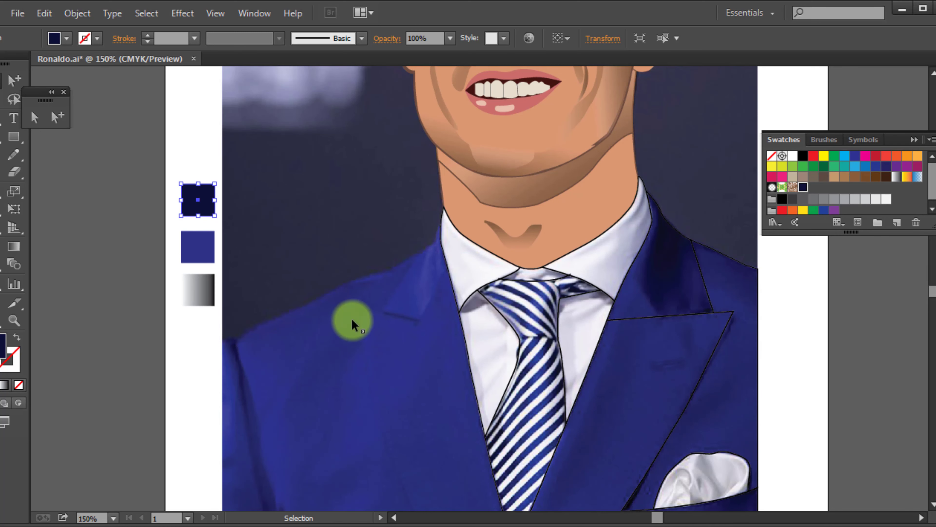
# Save the blue square's fill as a swatch, then give the square a linear gradient from that blue to dark navy
pyautogui.click(203, 251)
pyautogui.click(899, 222)
pyautogui.click(494, 365)
pyautogui.click(935, 239)
pyautogui.click(770, 237)
pyautogui.doubleClick(914, 327)
pyautogui.click(825, 395)
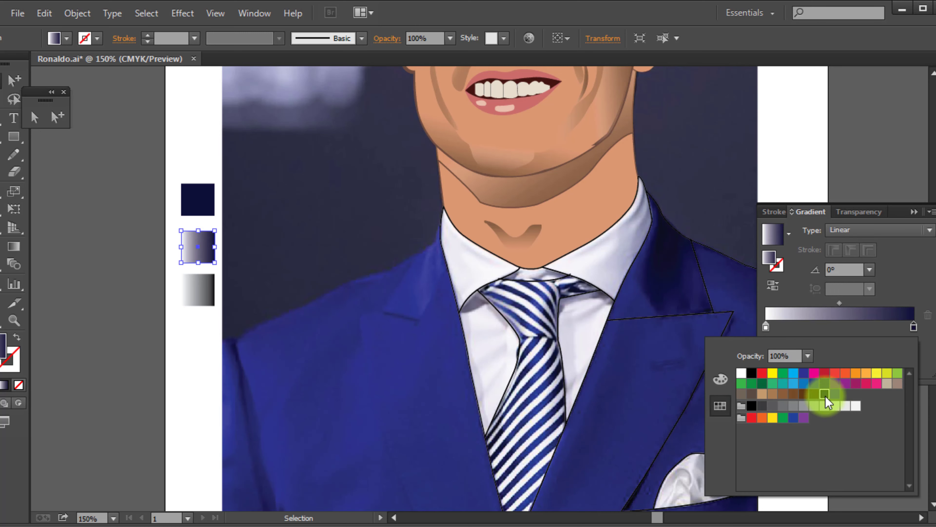
pyautogui.doubleClick(766, 327)
pyautogui.click(837, 396)
# Delete the white-to-black gradient square and the plain dark navy square beside the photo
pyautogui.click(209, 292)
pyautogui.press('i')
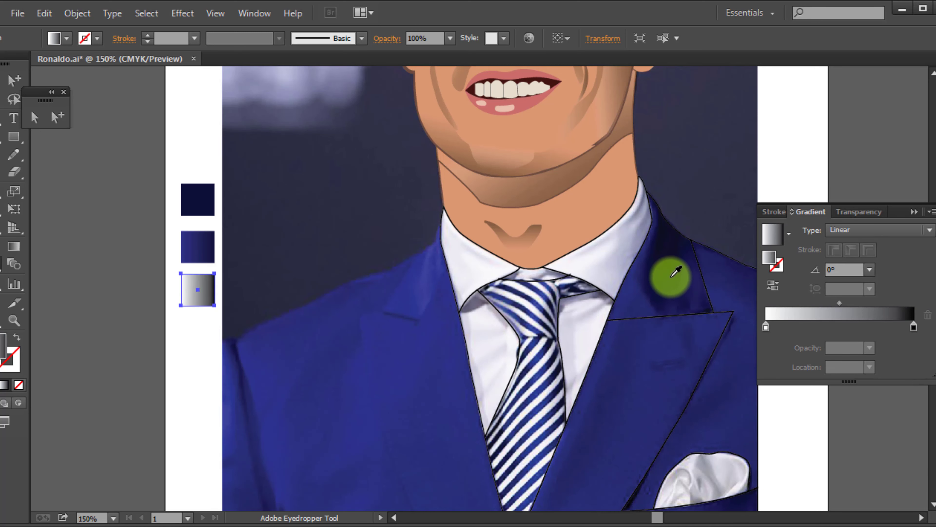
pyautogui.press('Delete')
pyautogui.click(197, 204)
pyautogui.press('Delete')
# Fill the left coat panel with the saved blue swatch and try a 1 pt black outline on it
pyautogui.click(271, 323)
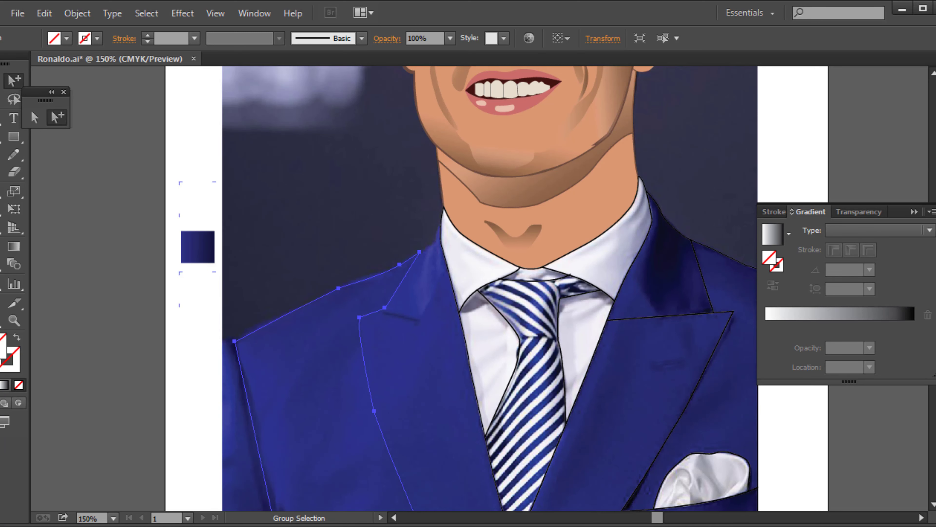
pyautogui.click(935, 147)
pyautogui.click(809, 190)
pyautogui.click(12, 366)
pyautogui.click(97, 38)
pyautogui.click(3, 68)
pyautogui.click(184, 392)
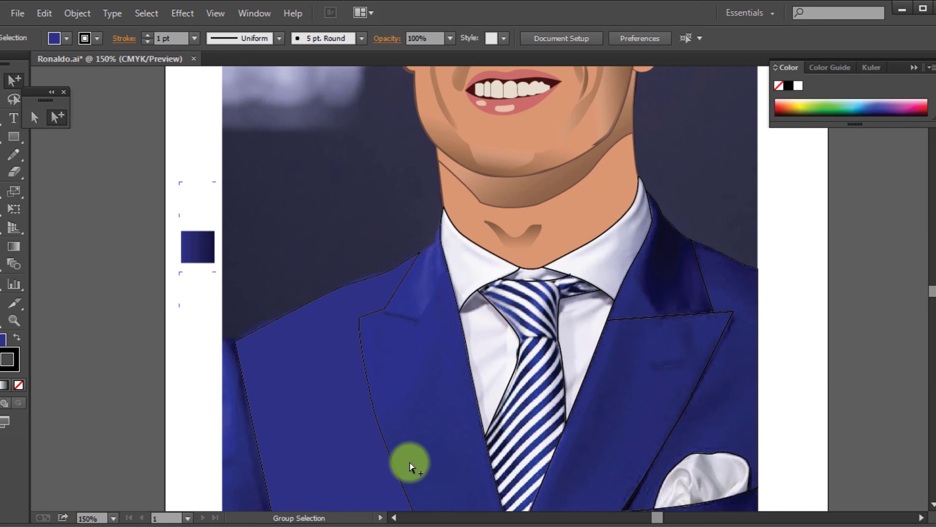
pyautogui.click(384, 447)
# Fill the left collar piece with the gradient square's blue-to-navy gradient and redirect it diagonally from the upper edge to the lower edge
pyautogui.scroll(1, 411, 298)
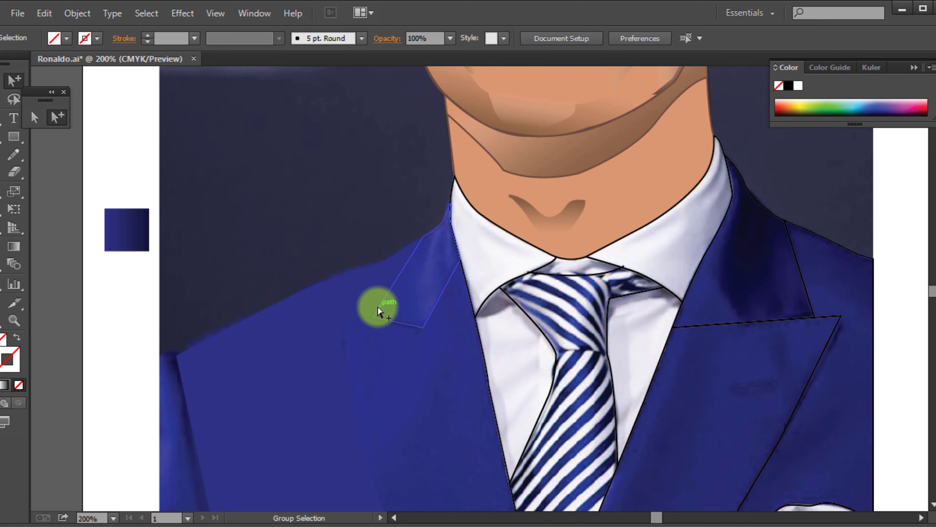
pyautogui.press('i')
pyautogui.click(125, 232)
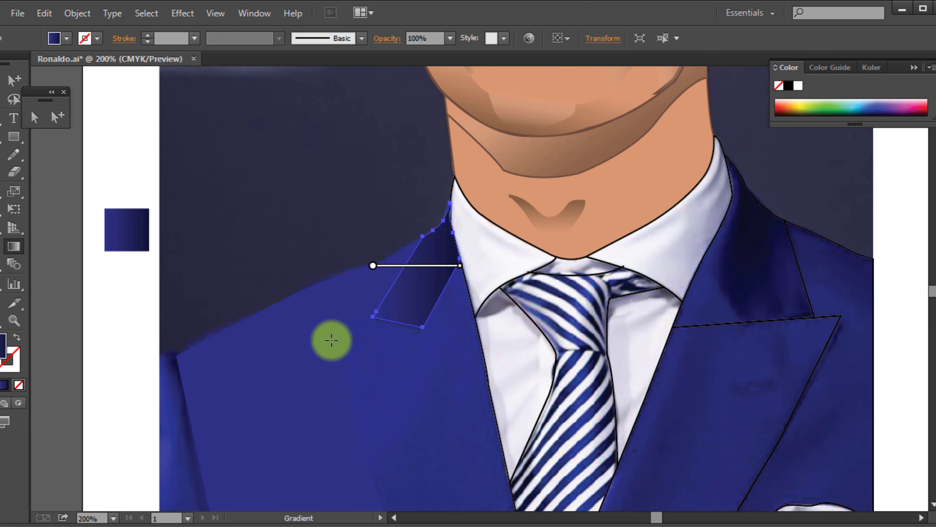
pyautogui.moveTo(434, 248); pyautogui.dragTo(399, 326)
# Fill the left lapel with the saved blue swatch and darken that fill to a deeper navy in the Color Picker
pyautogui.click(359, 433)
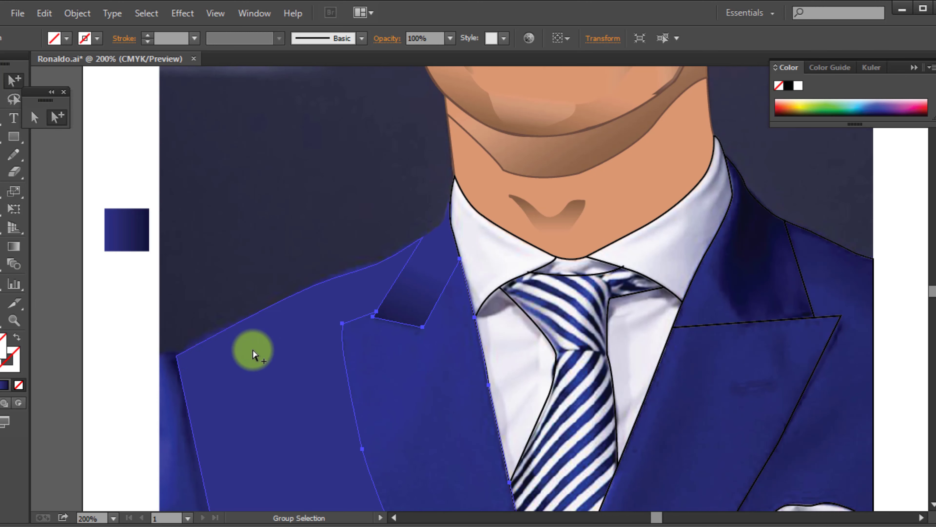
pyautogui.click(935, 155)
pyautogui.click(804, 191)
pyautogui.click(813, 189)
pyautogui.hotkey('ctrl', 'z')
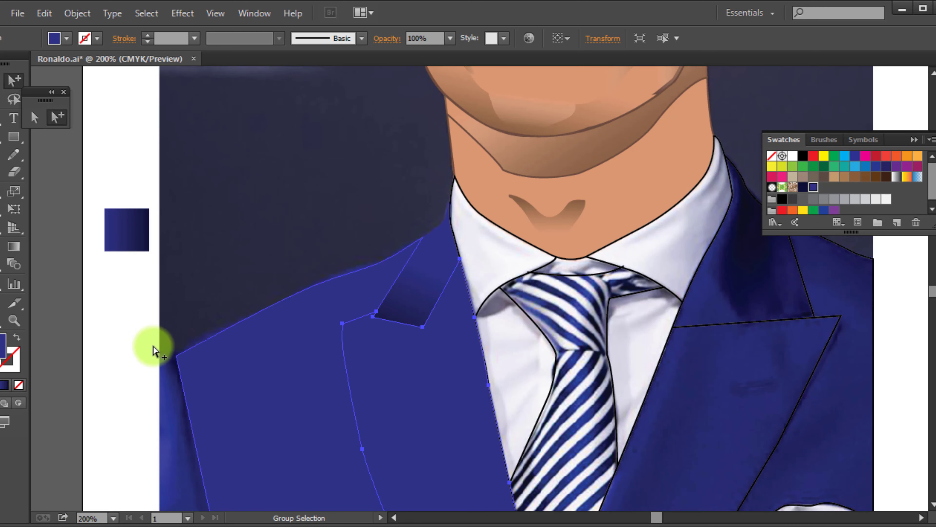
pyautogui.doubleClick(1, 347)
pyautogui.click(397, 271)
pyautogui.click(630, 177)
pyautogui.click(119, 169)
# Fill the right coat panel with the saved blue swatch and the right lapel with the left lapel's darker navy
pyautogui.scroll(-3, 360, 257)
pyautogui.scroll(-1, 360, 256)
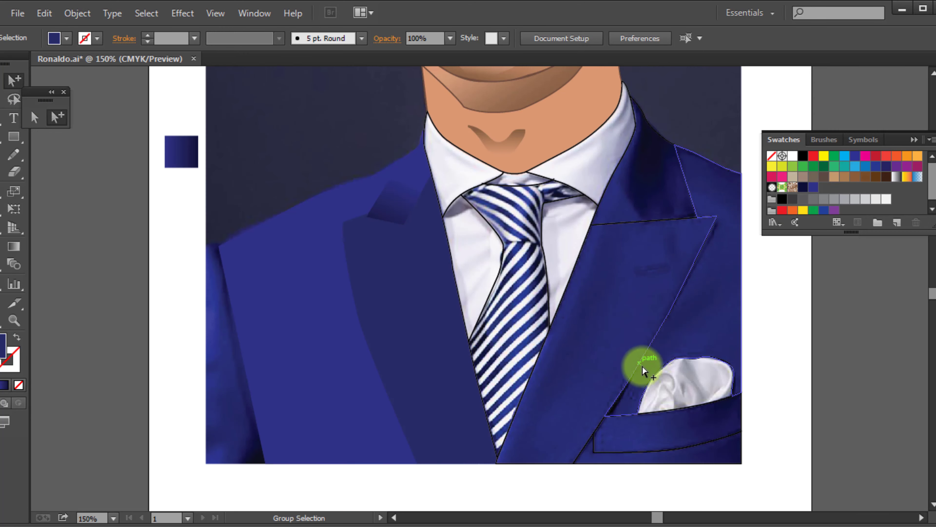
pyautogui.click(657, 336)
pyautogui.click(815, 189)
pyautogui.click(615, 225)
pyautogui.press('i')
pyautogui.click(430, 290)
# Apply the blue-to-navy gradient to the right collar piece and pocket band, and the coat's blue to the area below the pocket
pyautogui.keyDown('ctrl'); pyautogui.click(608, 173); pyautogui.keyUp('ctrl')
pyautogui.click(676, 234)
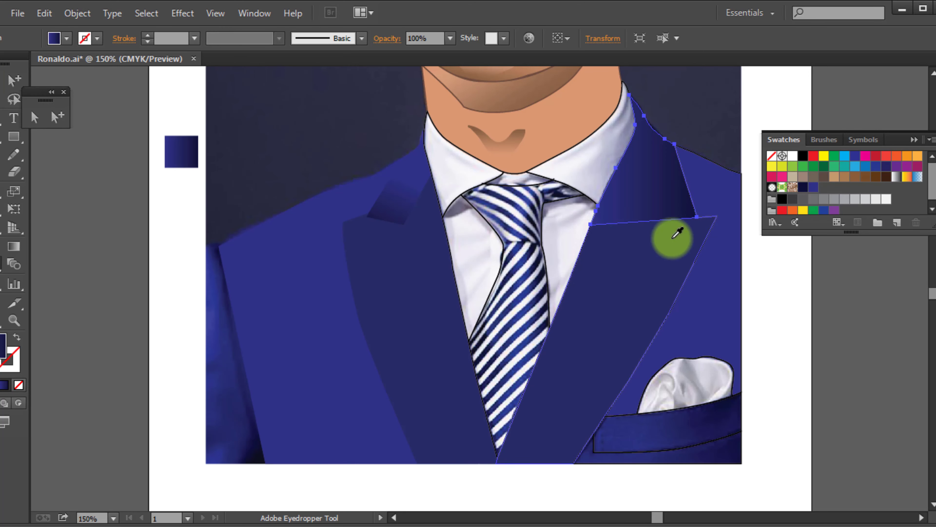
pyautogui.keyDown('ctrl'); pyautogui.click(624, 415); pyautogui.keyUp('ctrl')
pyautogui.click(662, 196)
pyautogui.keyDown('ctrl'); pyautogui.click(734, 462); pyautogui.keyUp('ctrl')
pyautogui.click(718, 332)
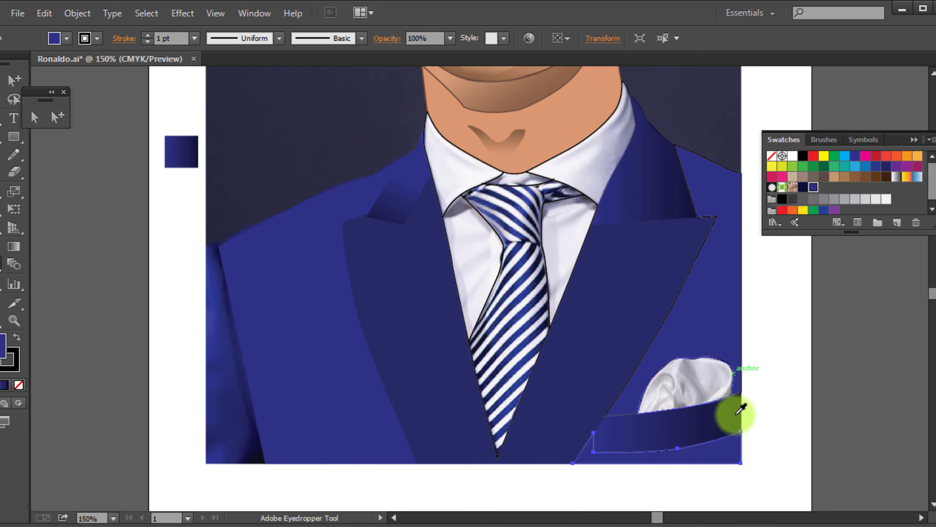
# Fill the shirt collar, the shirt panels beside the tie and the gap under the neckline with pale lavender
pyautogui.keyDown('ctrl'); pyautogui.click(456, 194); pyautogui.keyUp('ctrl')
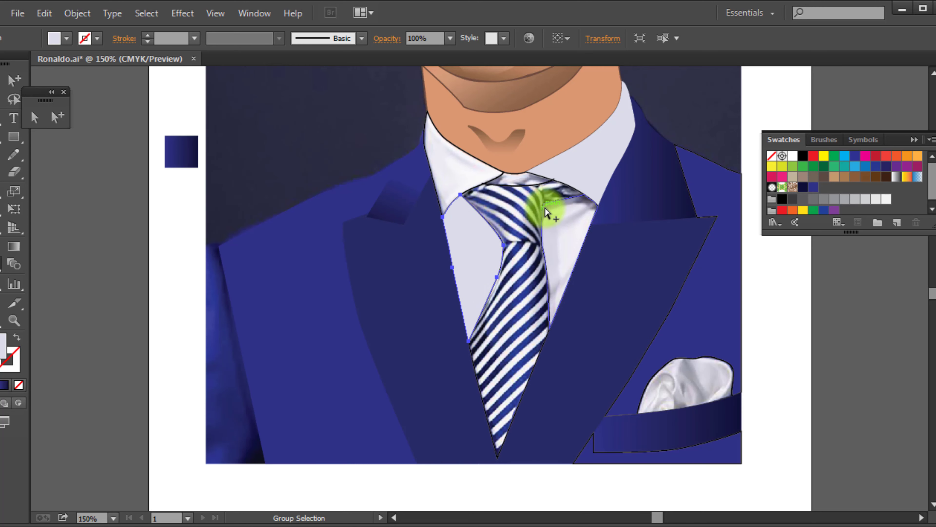
pyautogui.click(590, 220)
pyautogui.hscroll(-3, 605, 184)
pyautogui.scroll(4, 616, 175)
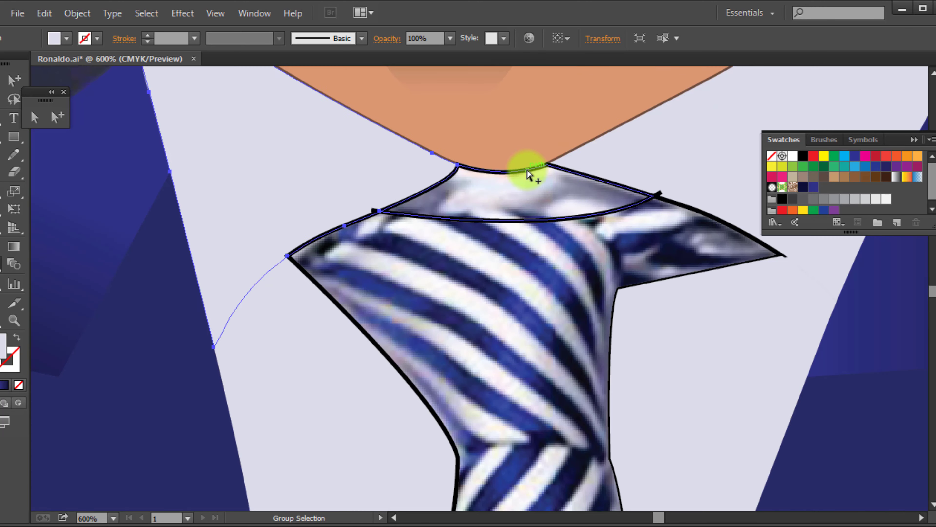
pyautogui.keyDown('ctrl'); pyautogui.click(529, 173); pyautogui.keyUp('ctrl')
pyautogui.click(679, 129)
pyautogui.click(14, 369)
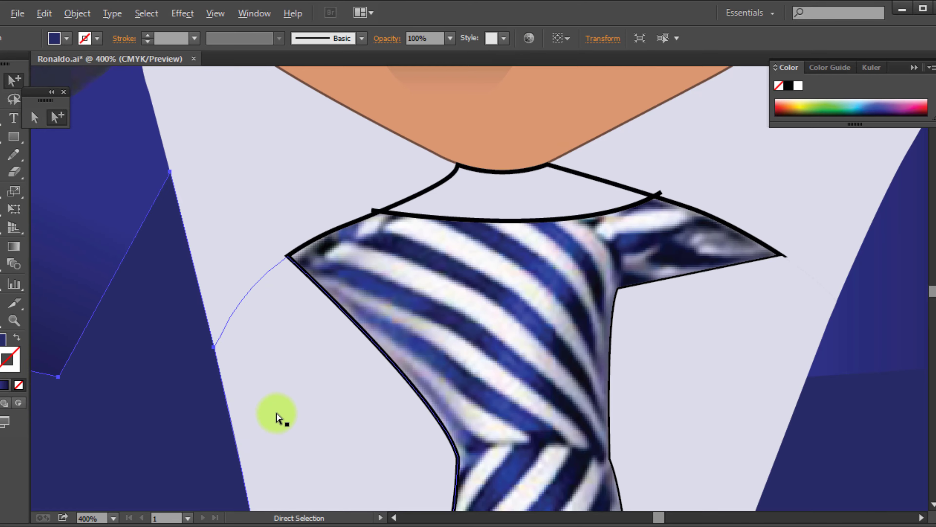
# Fill the tie shape with a dark magenta chosen in the Color Picker
pyautogui.scroll(-3, 310, 421)
pyautogui.keyDown('ctrl'); pyautogui.click(341, 428); pyautogui.keyUp('ctrl')
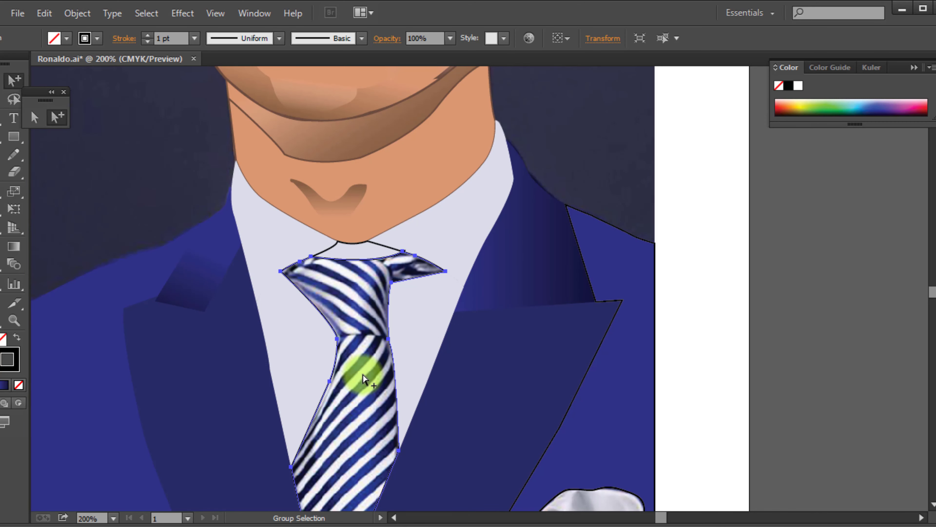
pyautogui.doubleClick(1, 349)
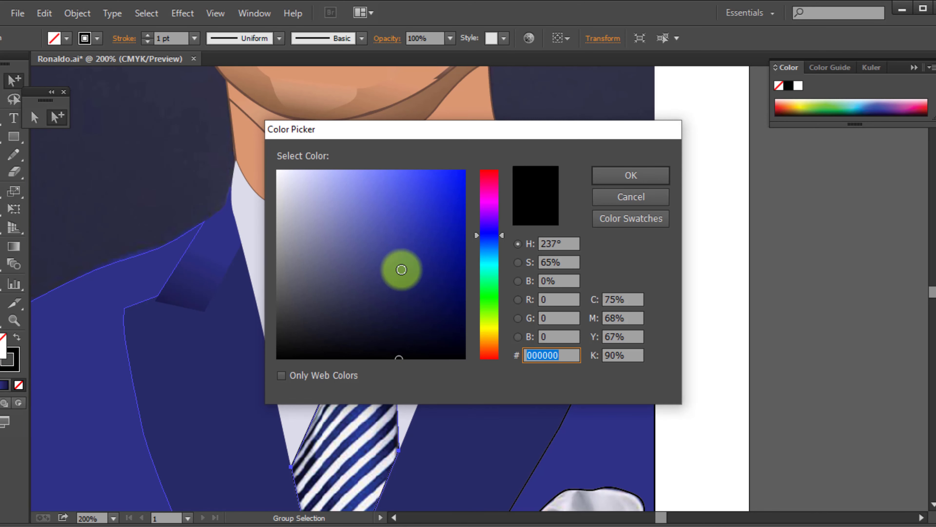
pyautogui.click(492, 191)
pyautogui.click(439, 253)
pyautogui.click(632, 171)
pyautogui.scroll(-2, 369, 395)
pyautogui.scroll(2, 371, 382)
pyautogui.scroll(1, 371, 382)
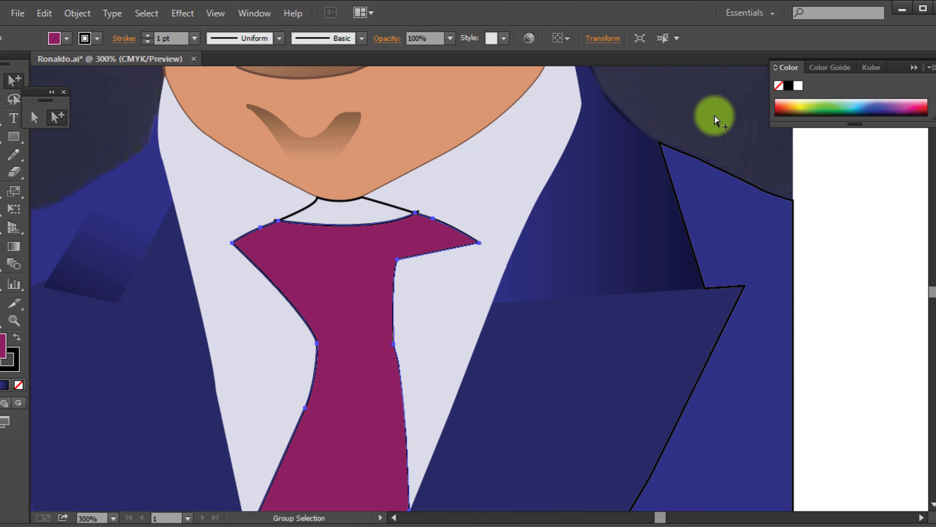
# Remove the black outlines from the right coat panel and the tie
pyautogui.click(683, 211)
pyautogui.click(779, 85)
pyautogui.click(838, 159)
pyautogui.click(354, 411)
pyautogui.click(19, 385)
pyautogui.hotkey('ctrl', 'shift', 'a')
# Fill the pocket handkerchief with a pale lavender-grey sampled with the Eyedropper, leaving it without an outline
pyautogui.scroll(-2, 320, 408)
pyautogui.scroll(3, 485, 427)
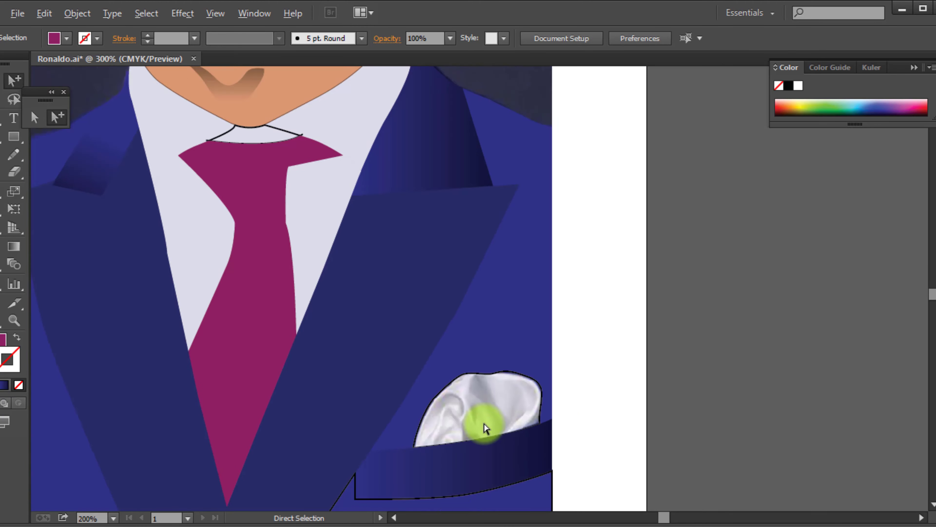
pyautogui.click(435, 334)
pyautogui.press('i')
pyautogui.click(462, 377)
pyautogui.scroll(-5, 468, 377)
pyautogui.click(56, 118)
pyautogui.hotkey('ctrl', 'shift', 'a')
# Remove the fill from the tie shape to expose the photo's stripes
pyautogui.scroll(2, 341, 348)
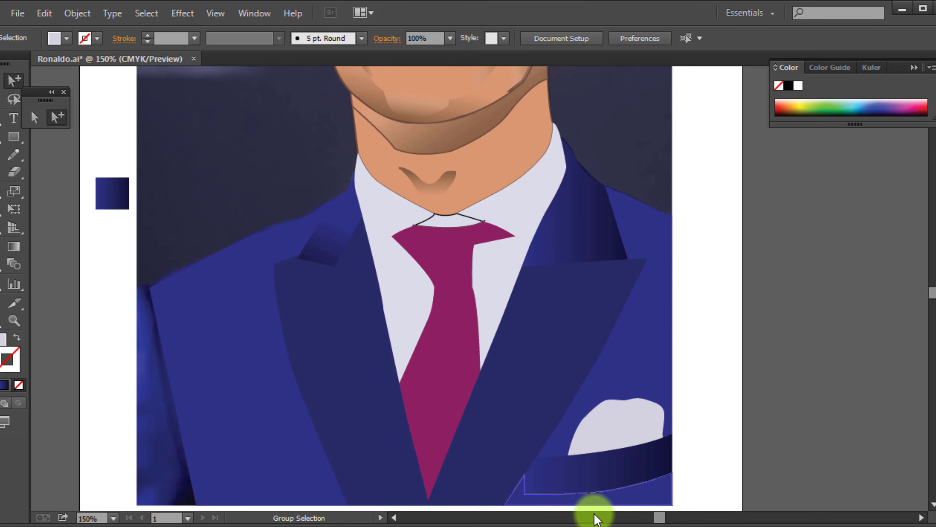
pyautogui.click(439, 413)
pyautogui.click(3, 341)
pyautogui.click(18, 385)
# Draw a narrow slanted four-sided stripe over the lower tie with the Pen tool and fill it with the photo tie's blue
pyautogui.scroll(1, 842, 376)
pyautogui.scroll(3, 298, 375)
pyautogui.click(198, 272)
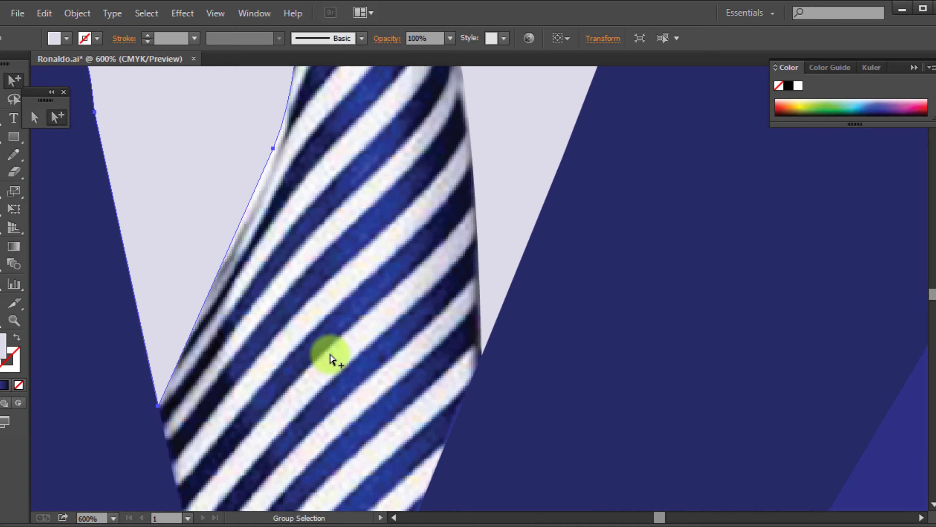
pyautogui.click(232, 360)
pyautogui.click(322, 284)
pyautogui.press('i')
pyautogui.click(371, 312)
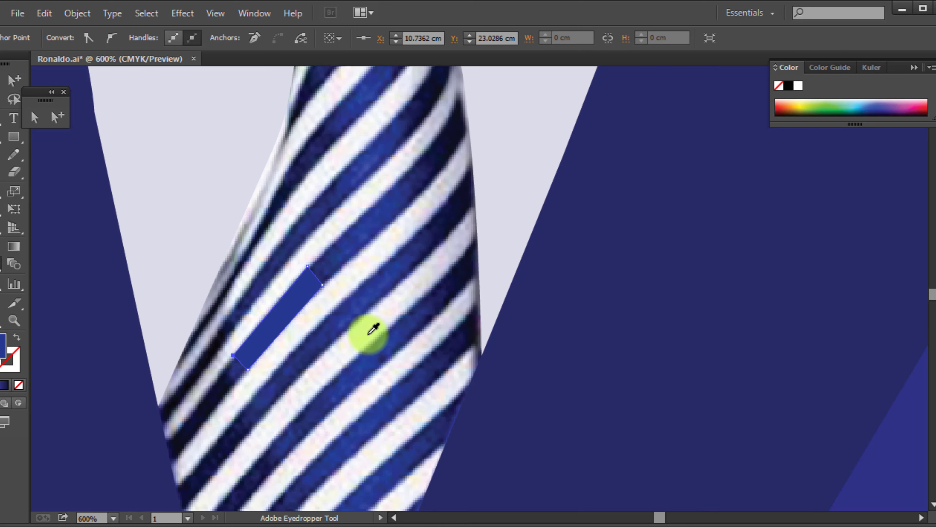
# Draw a matching stripe along the lower edge of the blue one and fill it with white sampled from the tie
pyautogui.hotkey('ctrl', 'shift', 'a')
pyautogui.press('p')
pyautogui.click(322, 285)
pyautogui.click(337, 305)
pyautogui.click(262, 386)
pyautogui.click(248, 369)
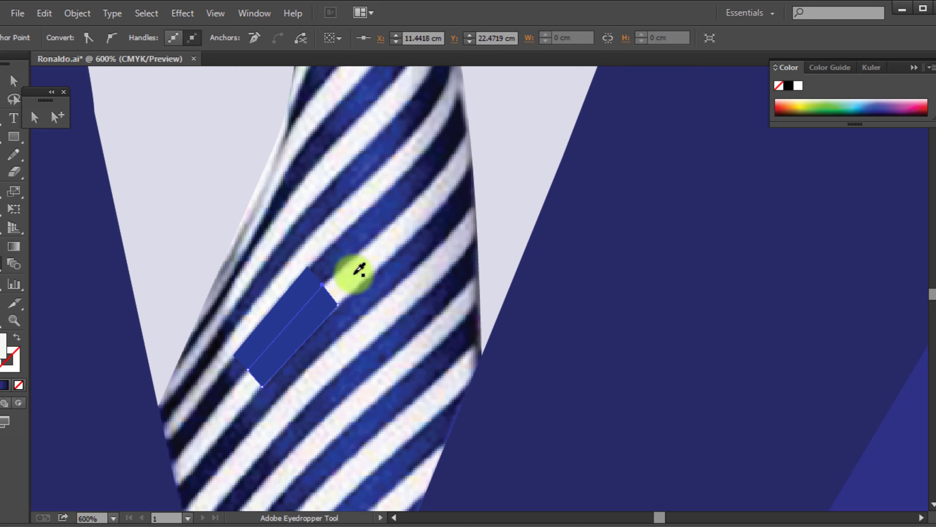
pyautogui.click(355, 274)
# Save the blue and white stripes together as a pattern swatch and delete the original stripe shapes
pyautogui.click(57, 118)
pyautogui.moveTo(279, 283); pyautogui.dragTo(902, 190)
pyautogui.click(935, 140)
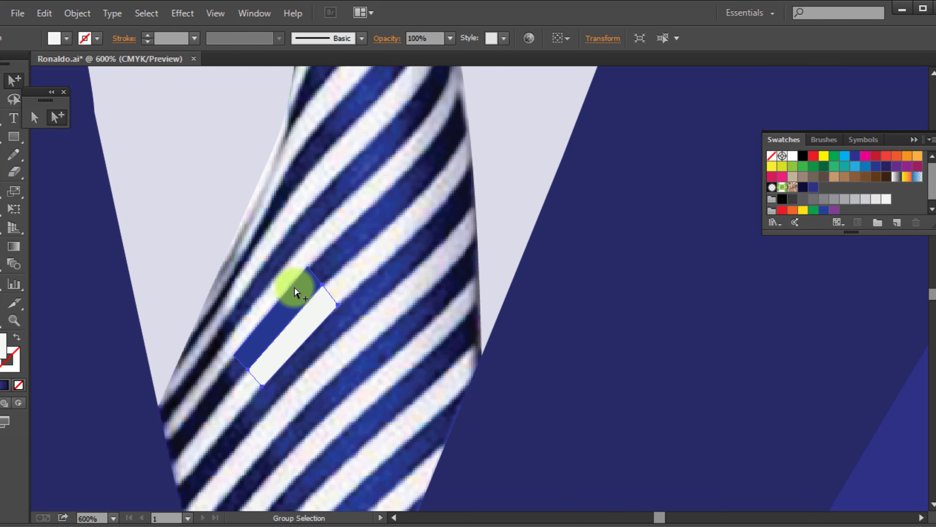
pyautogui.press('Delete')
# Fill the tie shape with the new blue and white stripe pattern swatch
pyautogui.click(272, 372)
pyautogui.hotkey('ctrl', '-')
pyautogui.hotkey('ctrl', '-')
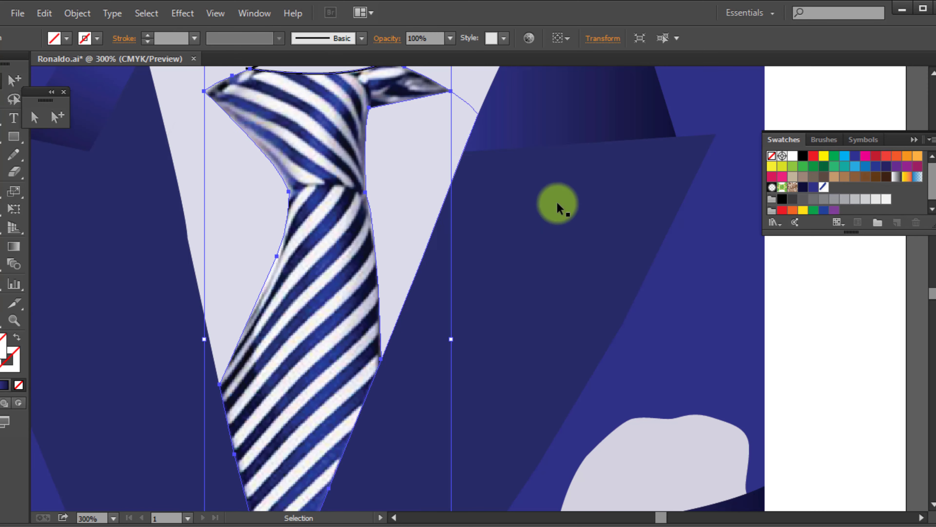
pyautogui.click(823, 189)
pyautogui.scroll(-4, 380, 284)
pyautogui.click(537, 361)
# Hide Layer 1 with the reference photo
pyautogui.scroll(3, 537, 360)
pyautogui.press('F7')
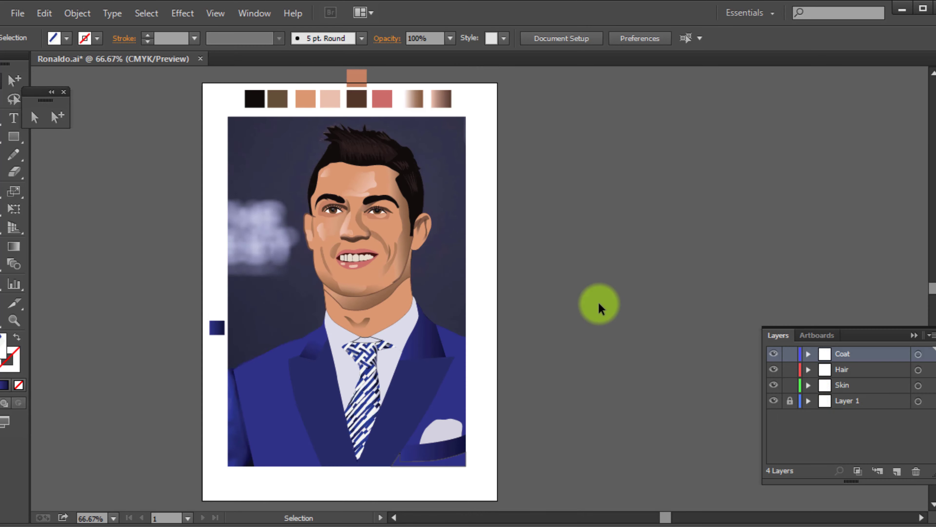
pyautogui.click(774, 401)
# Open the tie's stripe pattern for editing and set its tile to 0.6 cm wide and 0.7 cm high
pyautogui.scroll(4, 374, 404)
pyautogui.click(355, 369)
pyautogui.click(935, 140)
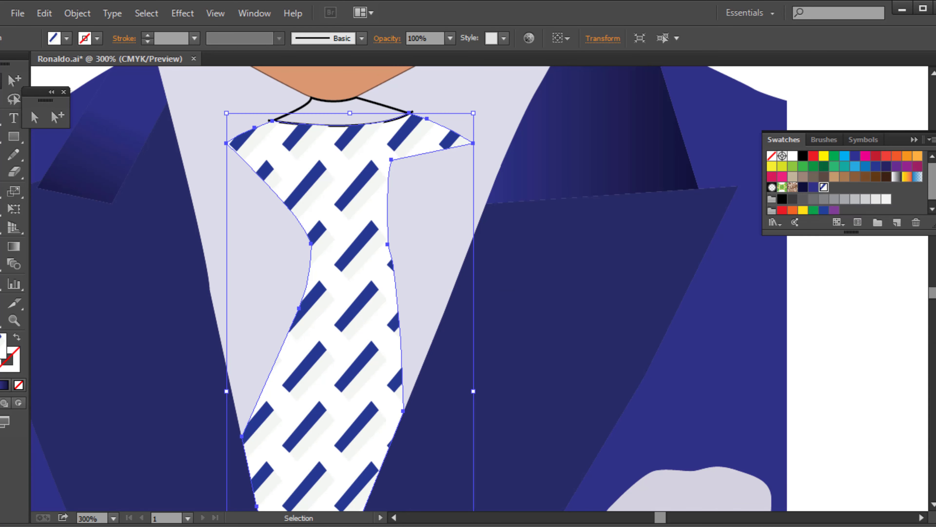
pyautogui.doubleClick(823, 188)
pyautogui.write('0.6')
pyautogui.press('Tab')
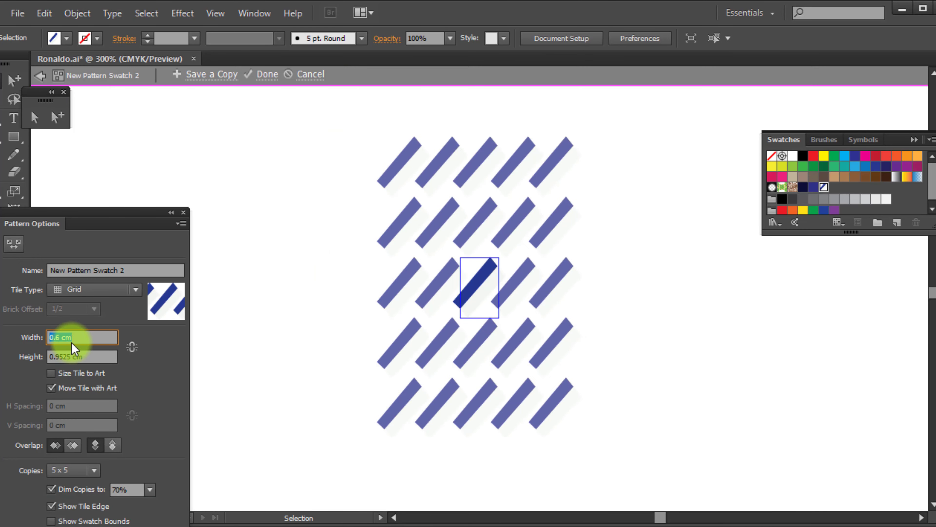
pyautogui.write('0.7')
pyautogui.press('Return')
# Try sizing the pattern tile to the art and a 0.7 by 0.7 cm tile, then return the width to 0.6 cm
pyautogui.moveTo(92, 205); pyautogui.dragTo(163, 152)
pyautogui.doubleClick(244, 146)
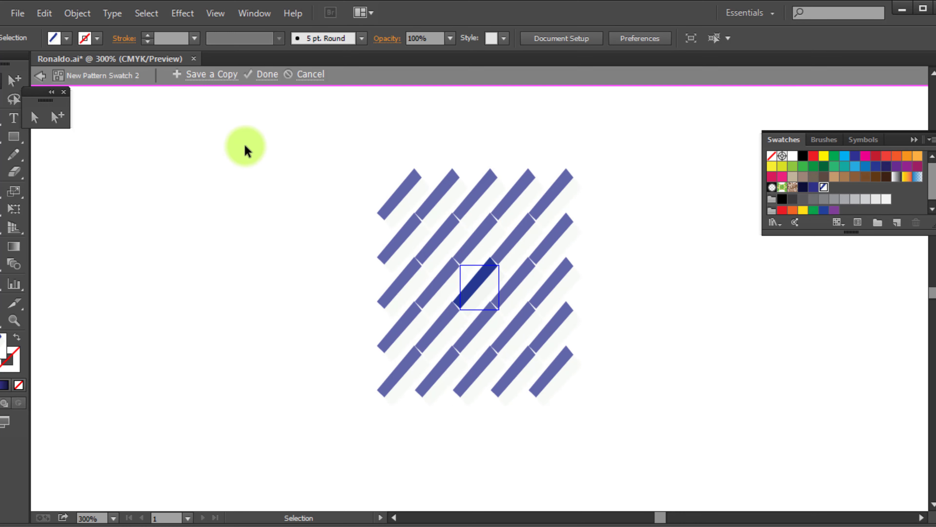
pyautogui.scroll(-2, 320, 387)
pyautogui.scroll(5, 320, 387)
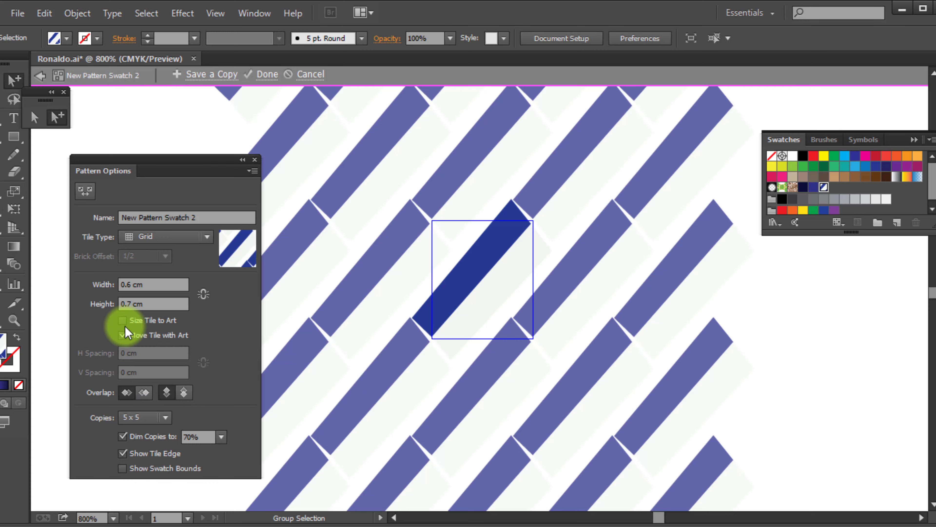
pyautogui.click(123, 322)
pyautogui.click(123, 322)
pyautogui.doubleClick(152, 284)
pyautogui.write('0.7')
pyautogui.press('Tab')
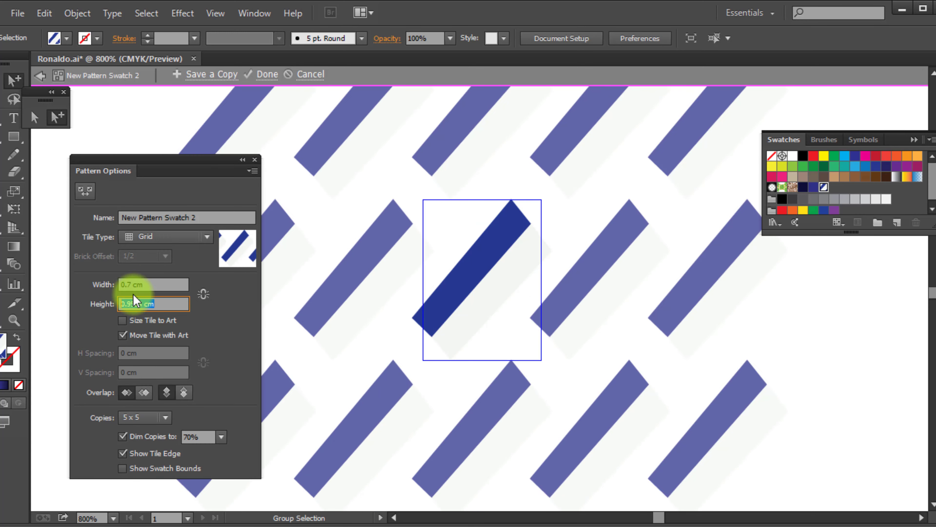
pyautogui.write('0.7')
pyautogui.press('Return')
pyautogui.write('0.6')
pyautogui.press('Return')
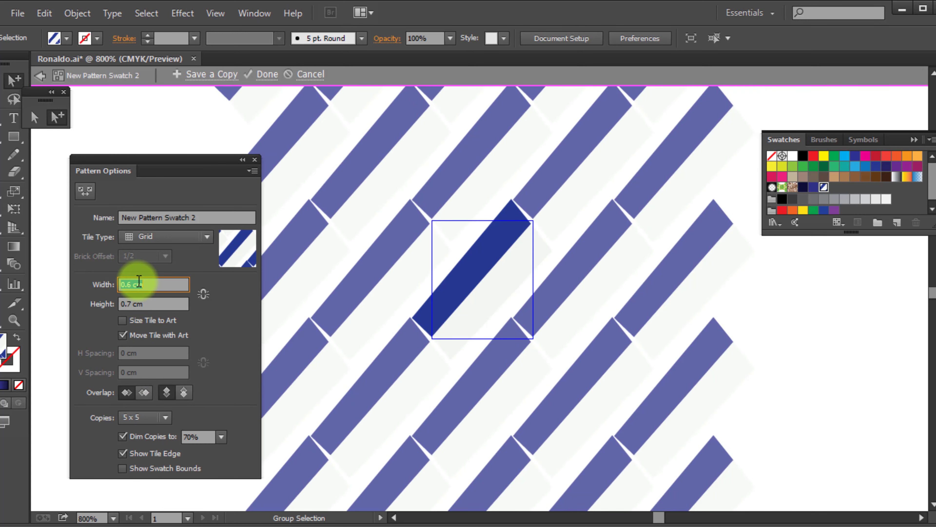
# Tighten the stripe spacing by setting the pattern tile to 0.58 cm wide and 0.68 cm high, and finish pattern editing
pyautogui.write('.56')
pyautogui.press('Return')
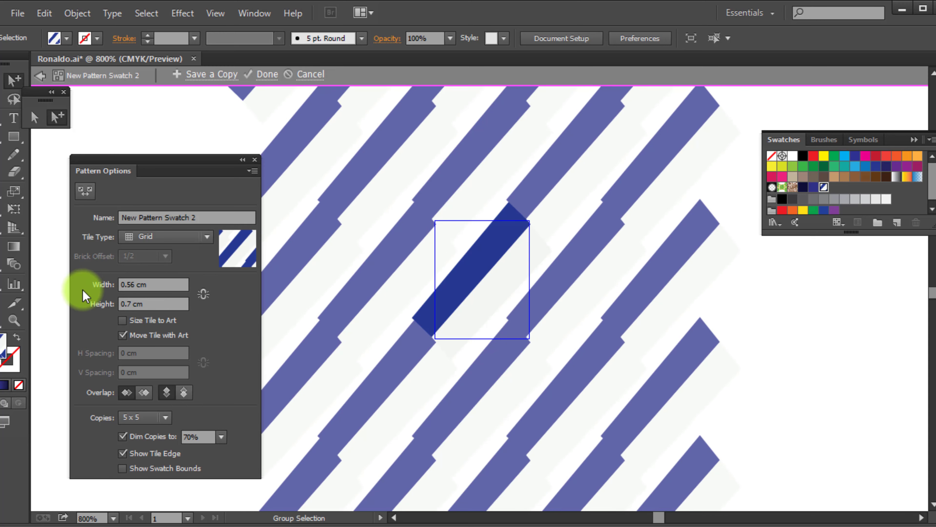
pyautogui.write('.58')
pyautogui.press('Tab')
pyautogui.write('.72')
pyautogui.press('Return')
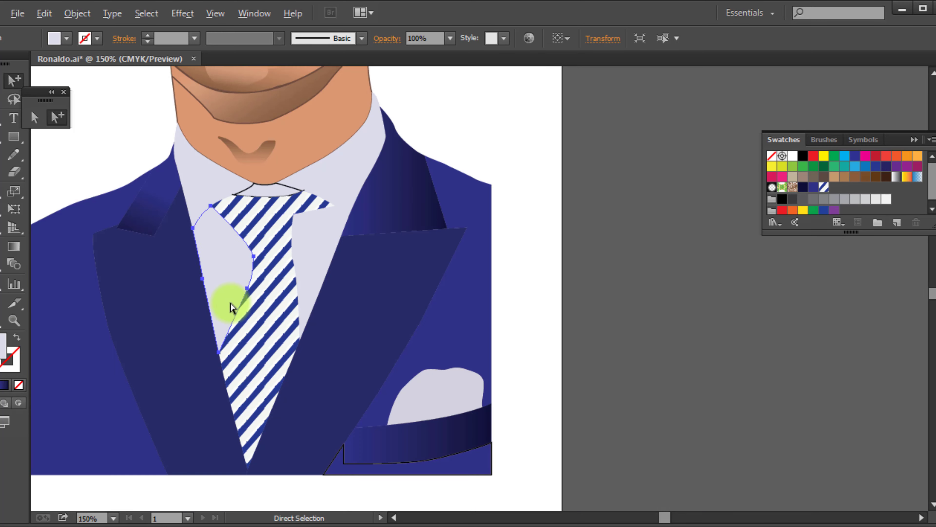
pyautogui.click(766, 371)
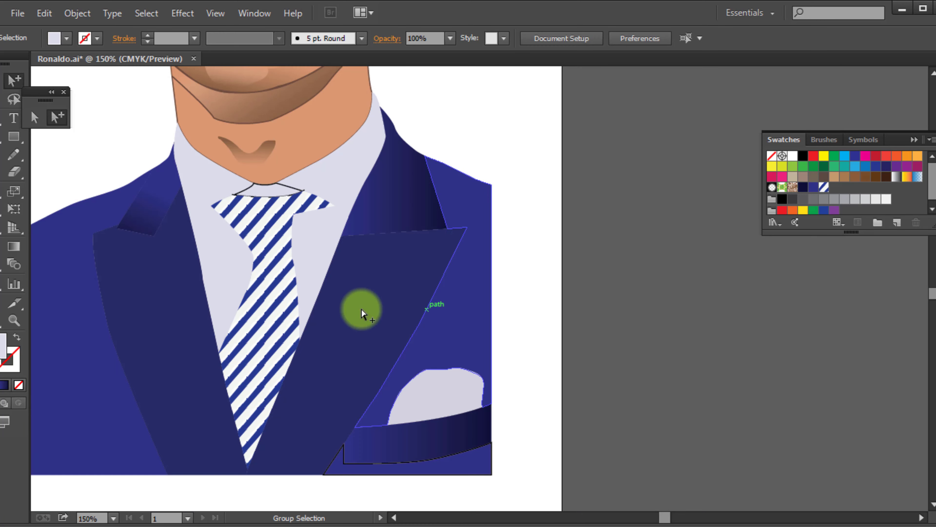
# Give the striped tie a 1 pt black outline
pyautogui.click(274, 309)
pyautogui.click(15, 364)
pyautogui.click(97, 38)
pyautogui.click(2, 72)
pyautogui.click(695, 319)
pyautogui.hotkey('ctrl', '1')
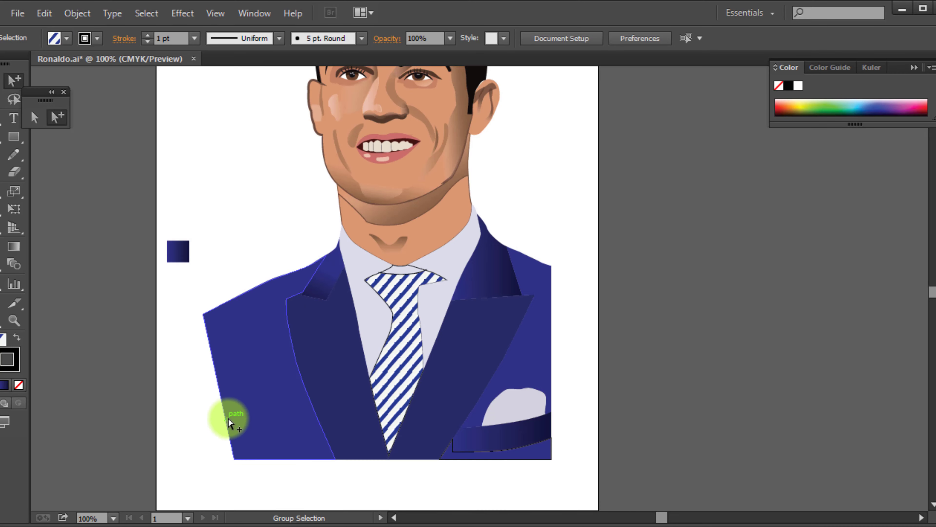
# Show the rulers, place a vertical guide at the coat's outer shoulder corner and align the coat's lower corner to it
pyautogui.click(233, 460)
pyautogui.hotkey('ctrl', 'r')
pyautogui.moveTo(36, 398); pyautogui.dragTo(203, 393)
pyautogui.click(233, 459)
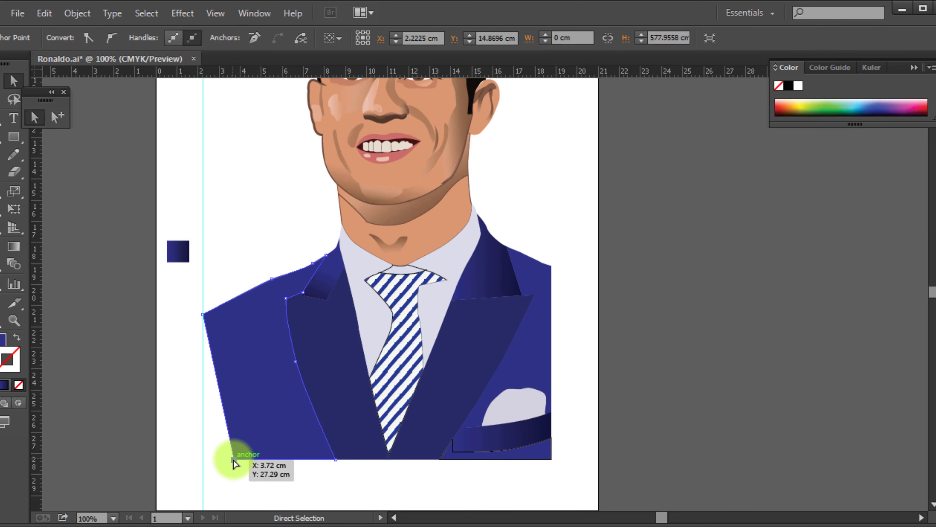
pyautogui.click(593, 356)
pyautogui.scroll(-1, 593, 357)
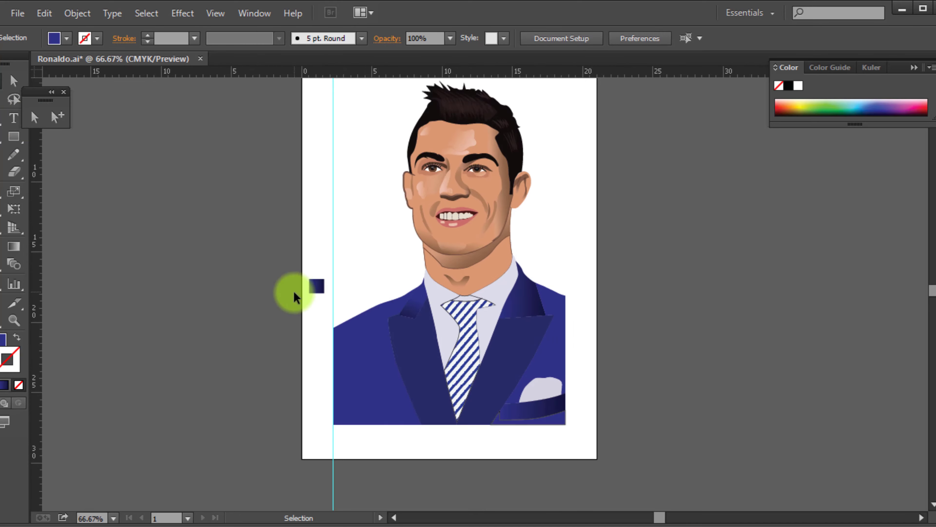
# Delete the small blue gradient sample square beside the portrait and the vertical guide
pyautogui.click(316, 290)
pyautogui.press('Delete')
pyautogui.scroll(3, 315, 291)
pyautogui.moveTo(251, 125); pyautogui.dragTo(614, 168)
pyautogui.press('Delete')
# Soften the light highlights on the lower lip, nose, cheek and forehead with a 10-pixel Gaussian Blur
pyautogui.scroll(2, 534, 385)
pyautogui.scroll(2, 539, 385)
pyautogui.click(352, 354)
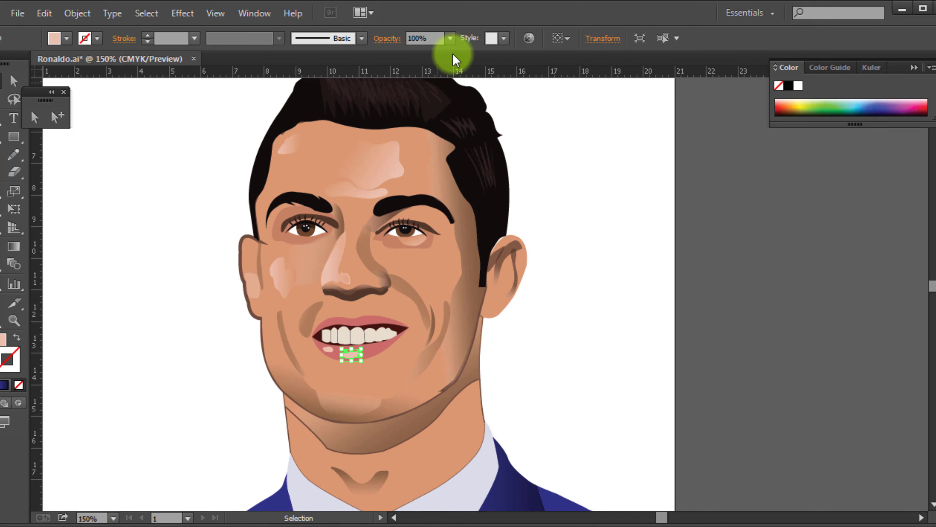
pyautogui.click(328, 349)
pyautogui.keyDown('shift'); pyautogui.click(355, 355); pyautogui.keyUp('shift')
pyautogui.scroll(2, 355, 355)
pyautogui.keyDown('shift'); pyautogui.click(324, 199); pyautogui.keyUp('shift')
pyautogui.keyDown('shift'); pyautogui.click(228, 211); pyautogui.keyUp('shift')
pyautogui.scroll(4, 401, 186)
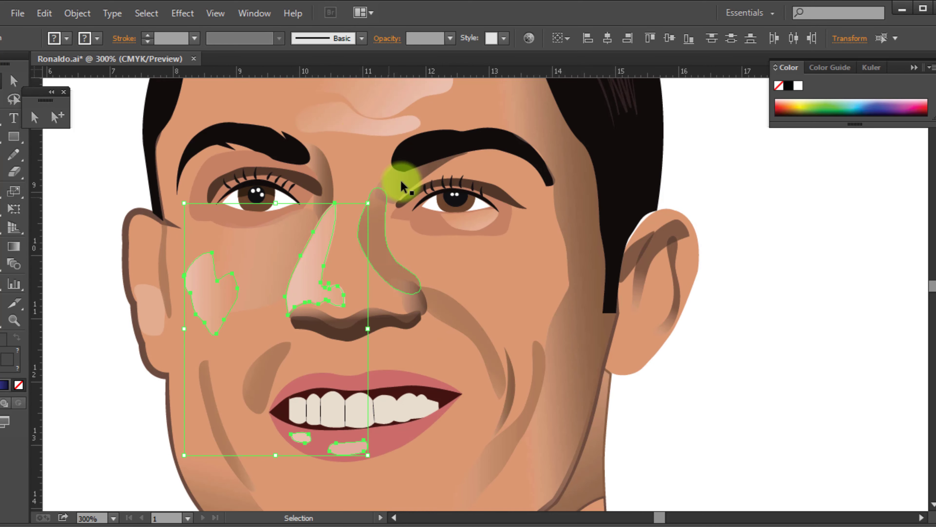
pyautogui.keyDown('shift'); pyautogui.click(401, 186); pyautogui.keyUp('shift')
pyautogui.keyDown('shift'); pyautogui.click(230, 115); pyautogui.keyUp('shift')
pyautogui.click(183, 13)
pyautogui.moveTo(214, 259)
pyautogui.click(428, 258)
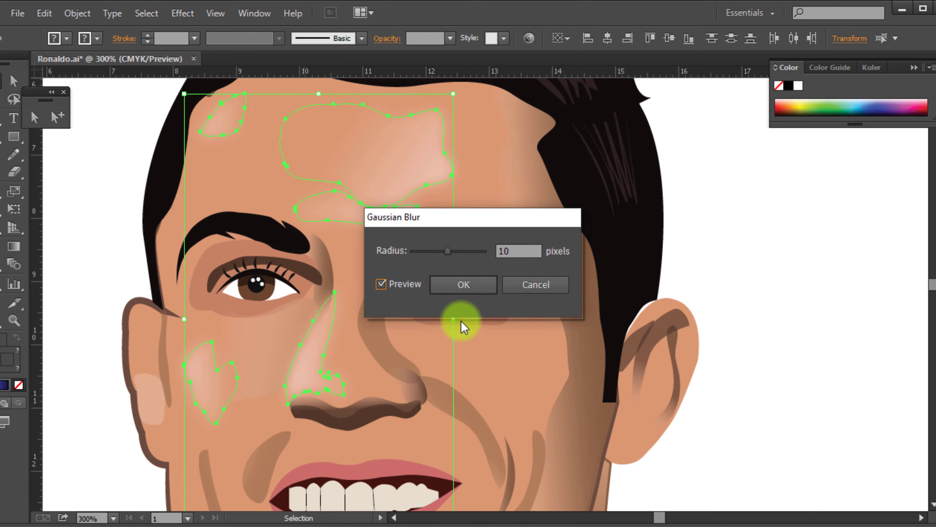
pyautogui.press('Return')
pyautogui.click(725, 265)
# Soften the brown shading shapes on the side of the face, nose and cheeks with a 22-pixel Gaussian Blur
pyautogui.scroll(-6, 608, 303)
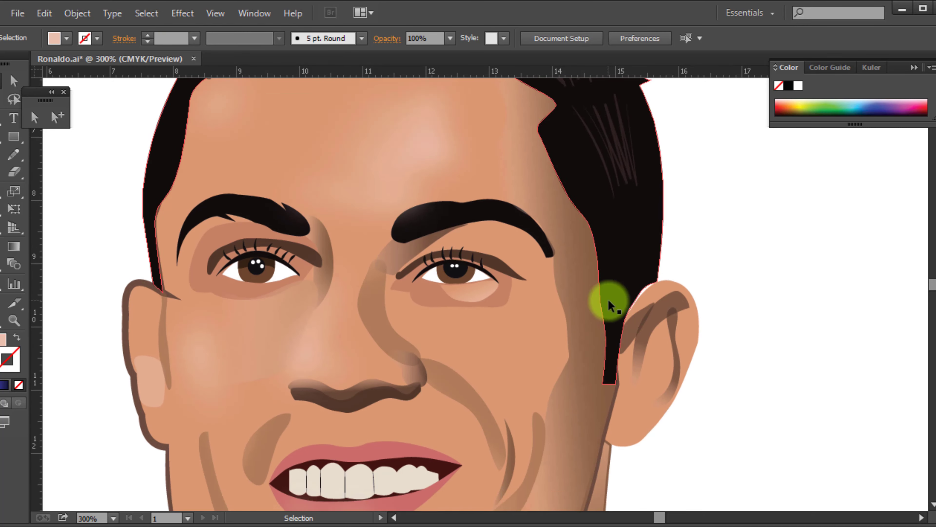
pyautogui.scroll(-2, 541, 349)
pyautogui.scroll(1, 512, 351)
pyautogui.click(512, 351)
pyautogui.keyDown('shift'); pyautogui.click(366, 386); pyautogui.keyUp('shift')
pyautogui.keyDown('shift'); pyautogui.click(335, 418); pyautogui.keyUp('shift')
pyautogui.keyDown('shift'); pyautogui.click(472, 341); pyautogui.keyUp('shift')
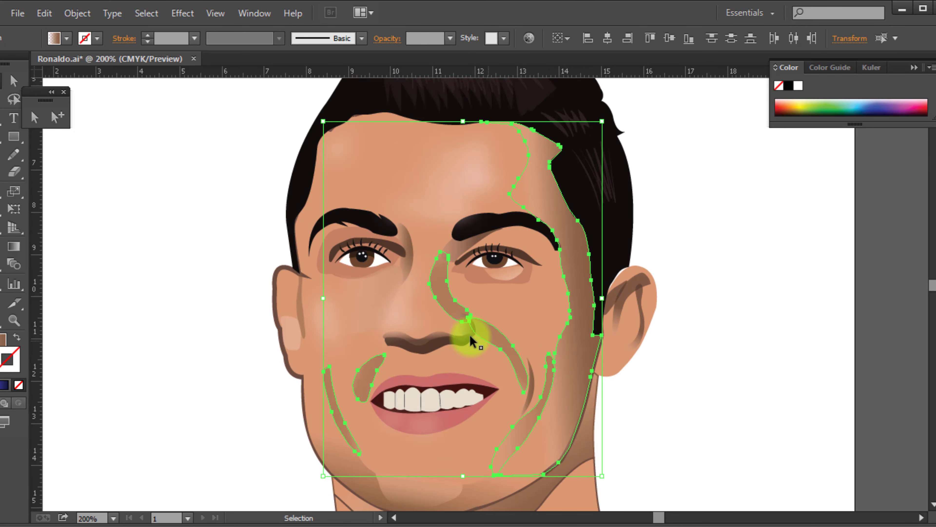
pyautogui.click(182, 13)
pyautogui.click(381, 262)
pyautogui.click(515, 251)
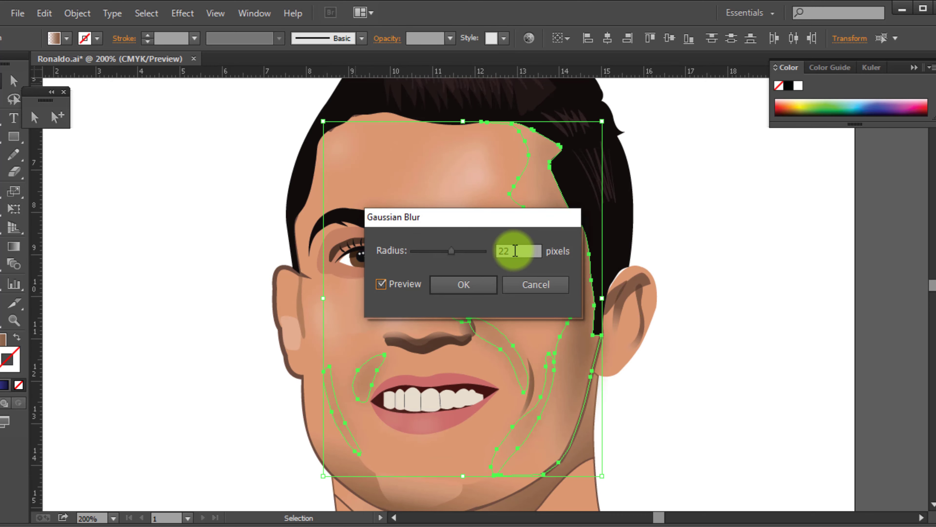
pyautogui.press('Return')
pyautogui.click(759, 211)
# Apply a Gaussian Blur to the curved shadow at the base of the neck
pyautogui.scroll(-2, 652, 454)
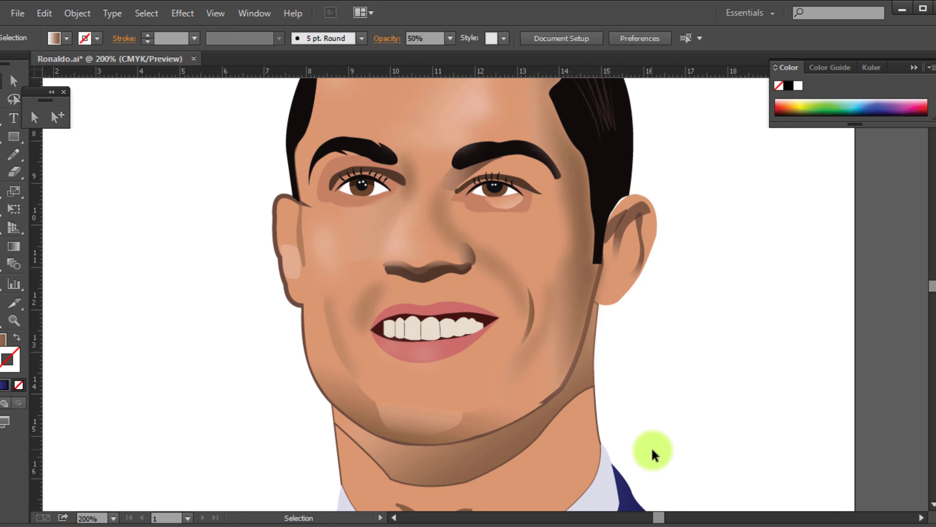
pyautogui.scroll(-2, 654, 451)
pyautogui.moveTo(507, 461); pyautogui.dragTo(420, 324)
pyautogui.scroll(2, 420, 325)
pyautogui.click(494, 370)
pyautogui.keyDown('shift'); pyautogui.click(504, 303); pyautogui.keyUp('shift')
pyautogui.click(493, 369)
pyautogui.click(182, 13)
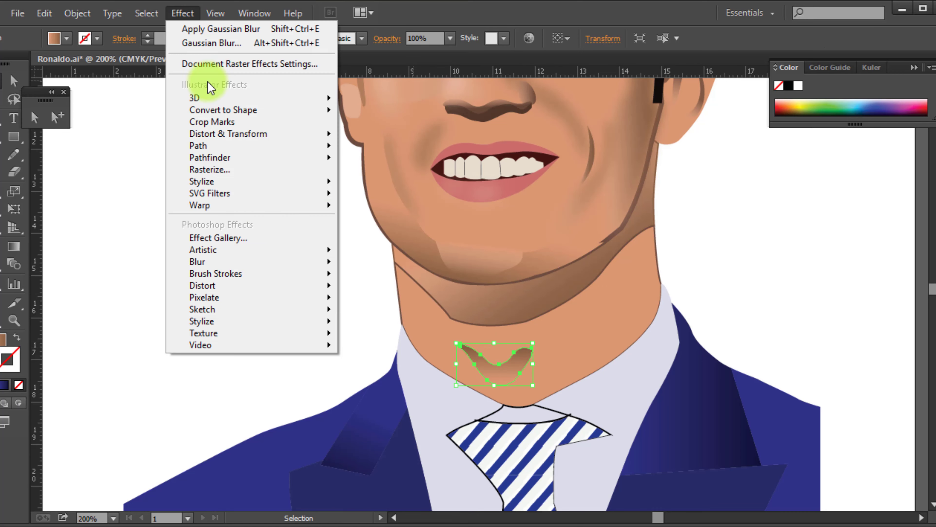
pyautogui.click(212, 43)
pyautogui.press('Return')
pyautogui.click(748, 295)
# Cut the thin smile crease beside the mouth and paste it in front on the Skin layer, using outline view
pyautogui.scroll(-1, 769, 281)
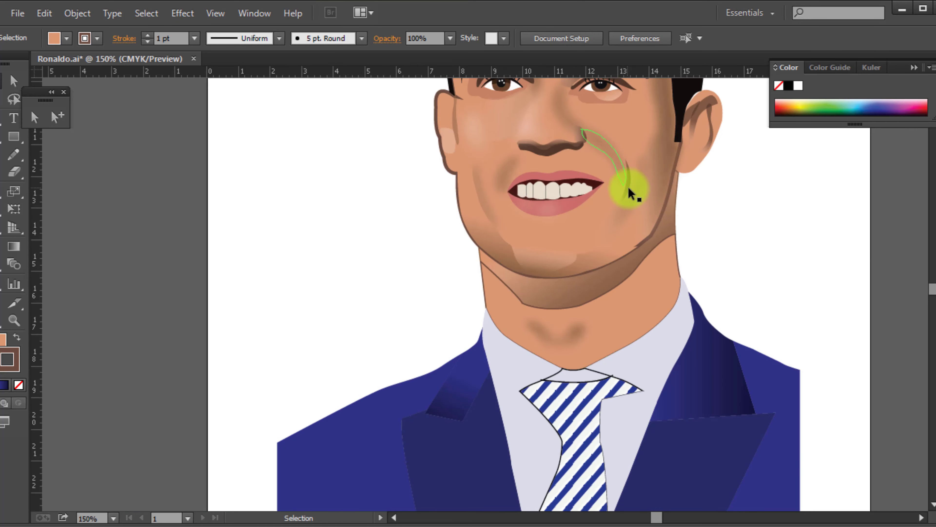
pyautogui.scroll(3, 631, 193)
pyautogui.click(633, 186)
pyautogui.click(860, 285)
pyautogui.scroll(-2, 811, 292)
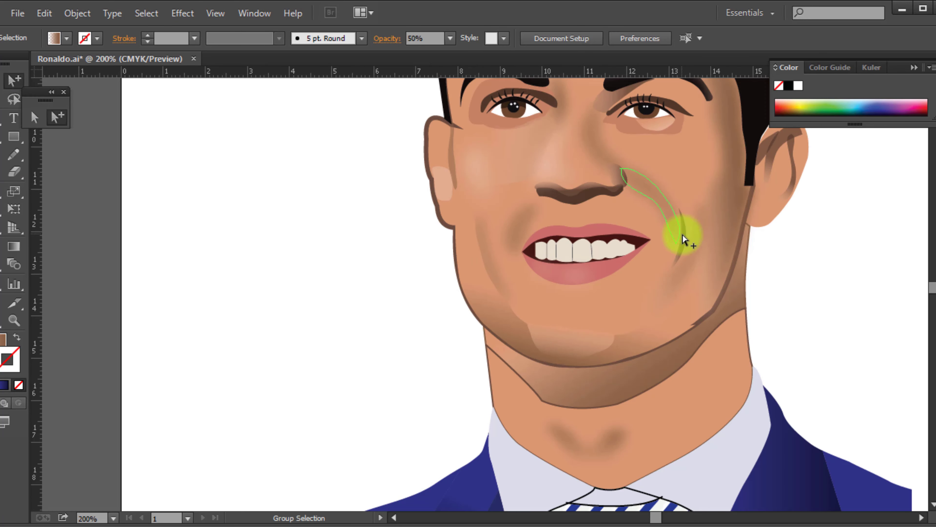
pyautogui.hotkey('ctrl', 'y')
pyautogui.click(788, 303)
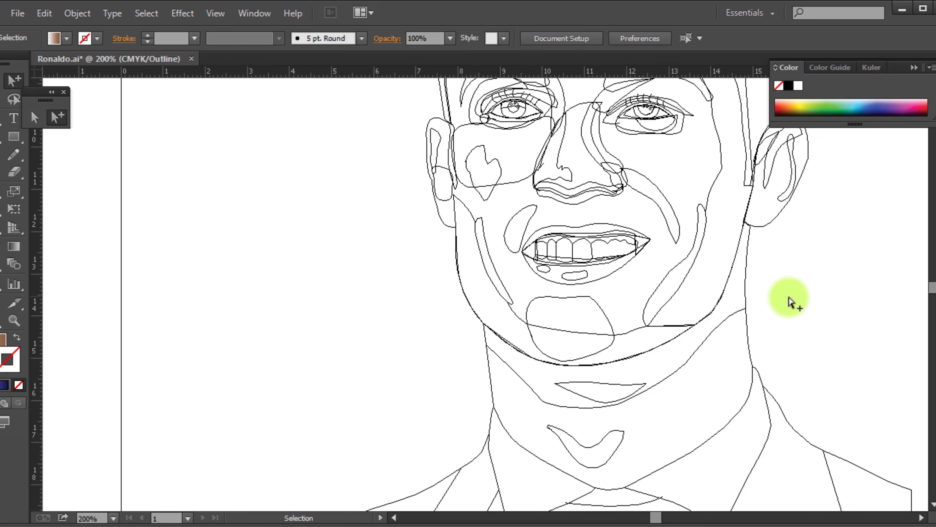
pyautogui.press('F7')
pyautogui.hotkey('ctrl', 'f')
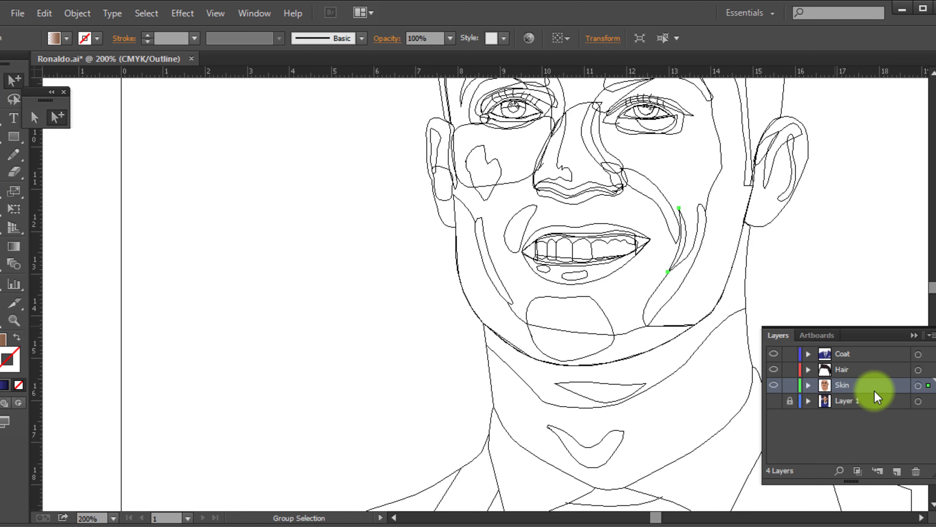
pyautogui.hotkey('ctrl', 'y')
# Apply a Gaussian Blur to the smile crease beside the mouth
pyautogui.click(182, 13)
pyautogui.moveTo(313, 261)
pyautogui.click(389, 264)
pyautogui.click(396, 285)
pyautogui.press('Return')
pyautogui.click(416, 245)
pyautogui.scroll(-2, 759, 262)
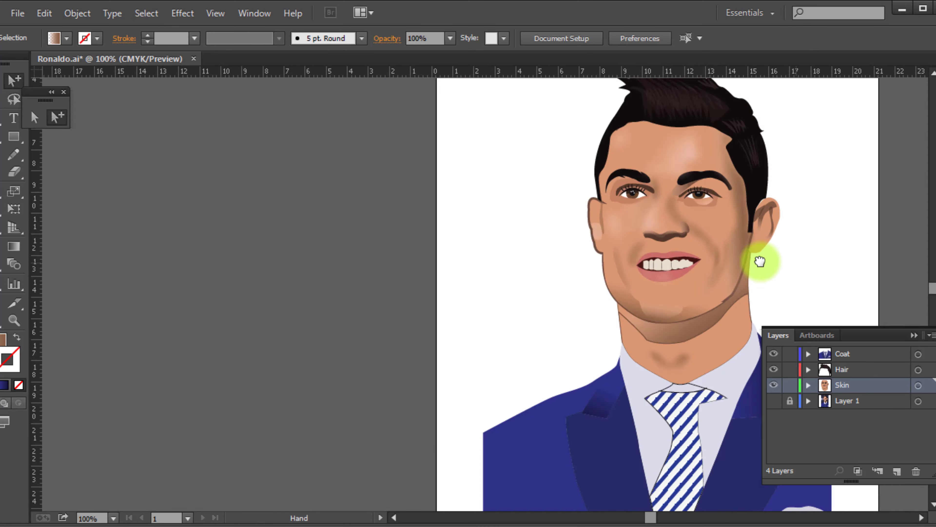
# Unlock and show the photo layer, Layer 1
pyautogui.moveTo(758, 262); pyautogui.dragTo(590, 207)
pyautogui.scroll(-3, 590, 207)
pyautogui.moveTo(436, 107); pyautogui.dragTo(662, 349)
pyautogui.scroll(2, 622, 275)
pyautogui.click(789, 401)
pyautogui.click(774, 401)
# Move all the artwork and the photo together into the artboard's lower-right corner, and hide Layer 1
pyautogui.hotkey('ctrl', 'a')
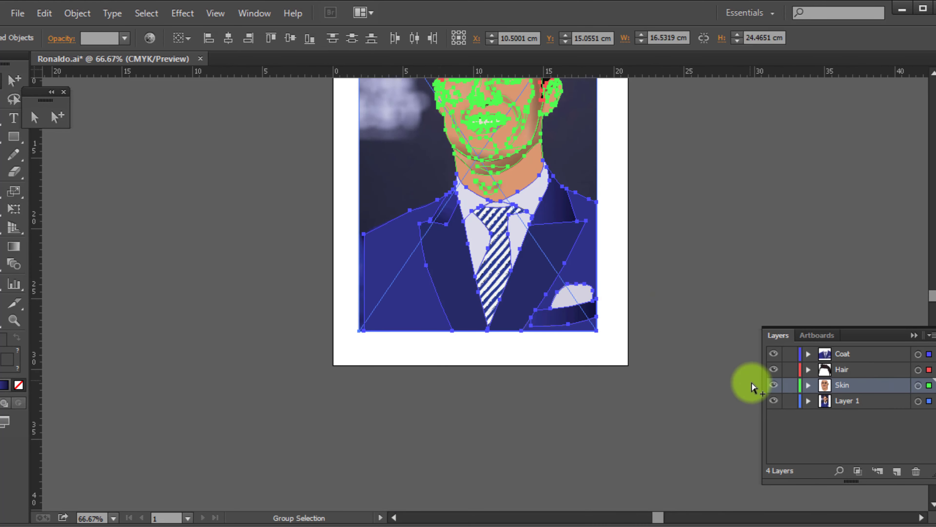
pyautogui.moveTo(576, 267); pyautogui.dragTo(607, 301)
pyautogui.scroll(1, 499, 384)
pyautogui.click(500, 384)
pyautogui.scroll(-1, 520, 397)
pyautogui.click(773, 400)
pyautogui.scroll(-2, 617, 358)
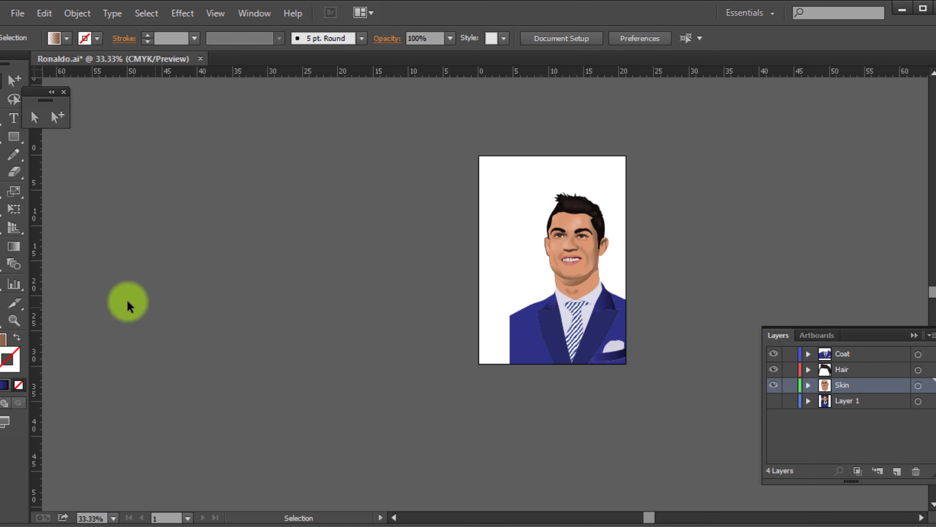
# Crop the artboard along its left and top edges to frame the portrait more tightly, and fit it in the window
pyautogui.click(1, 303)
pyautogui.moveTo(479, 364); pyautogui.dragTo(496, 365)
pyautogui.moveTo(561, 156); pyautogui.dragTo(560, 180)
pyautogui.press('v')
pyautogui.hotkey('ctrl', '0')
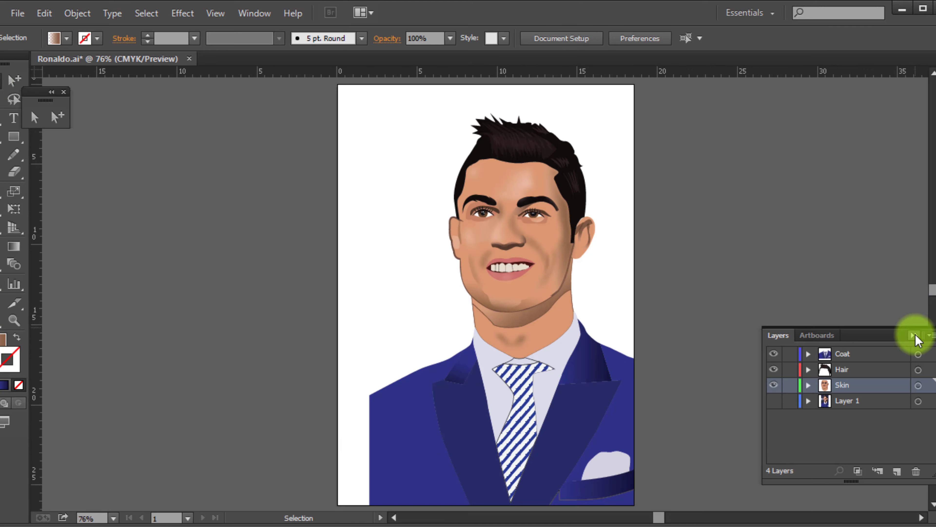
pyautogui.click(914, 335)
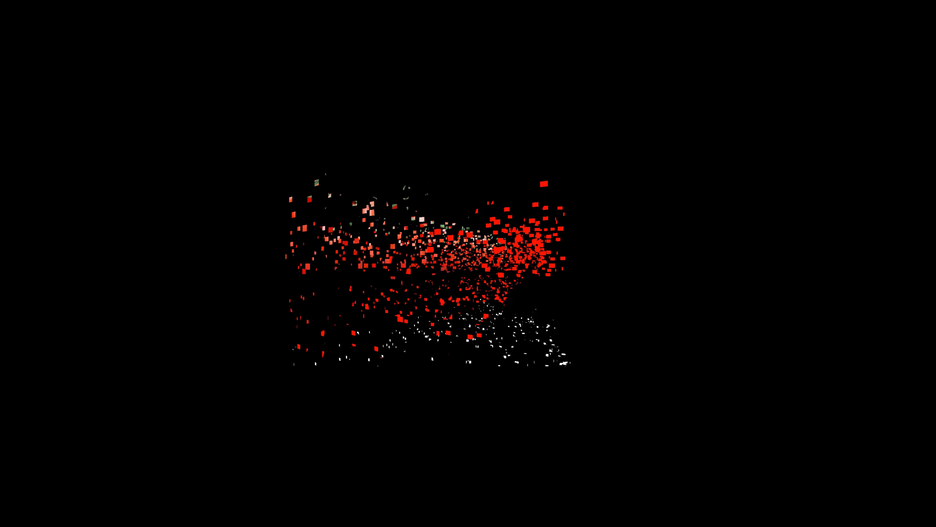